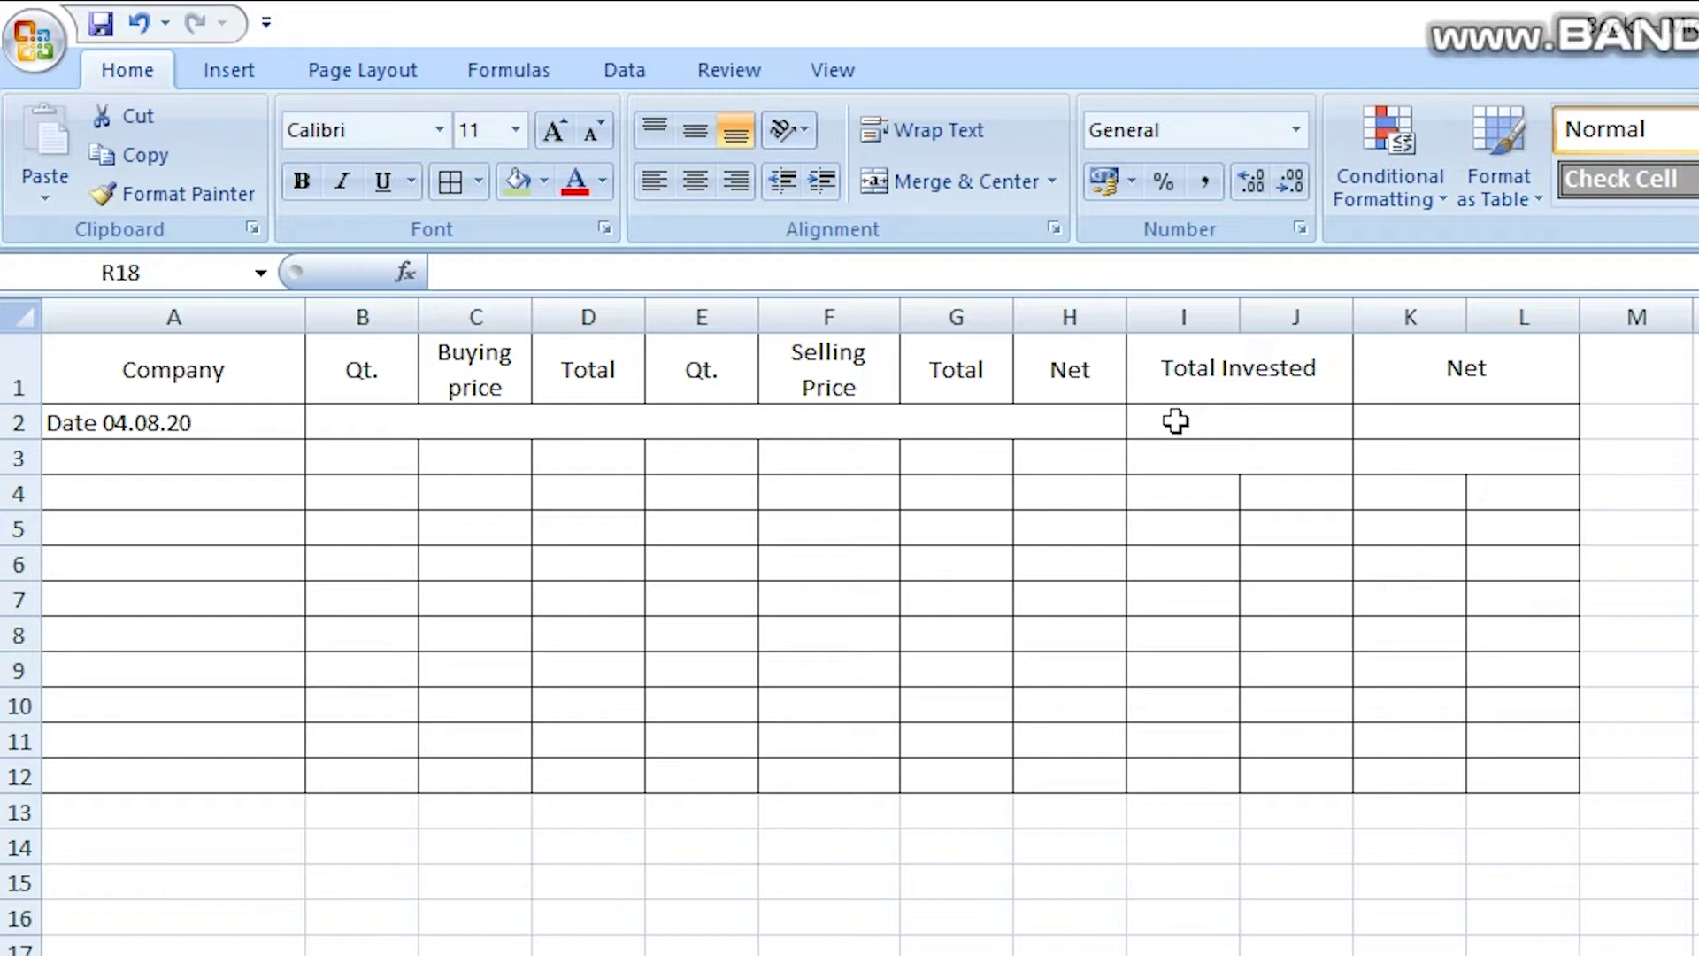
left_click(1175, 422)
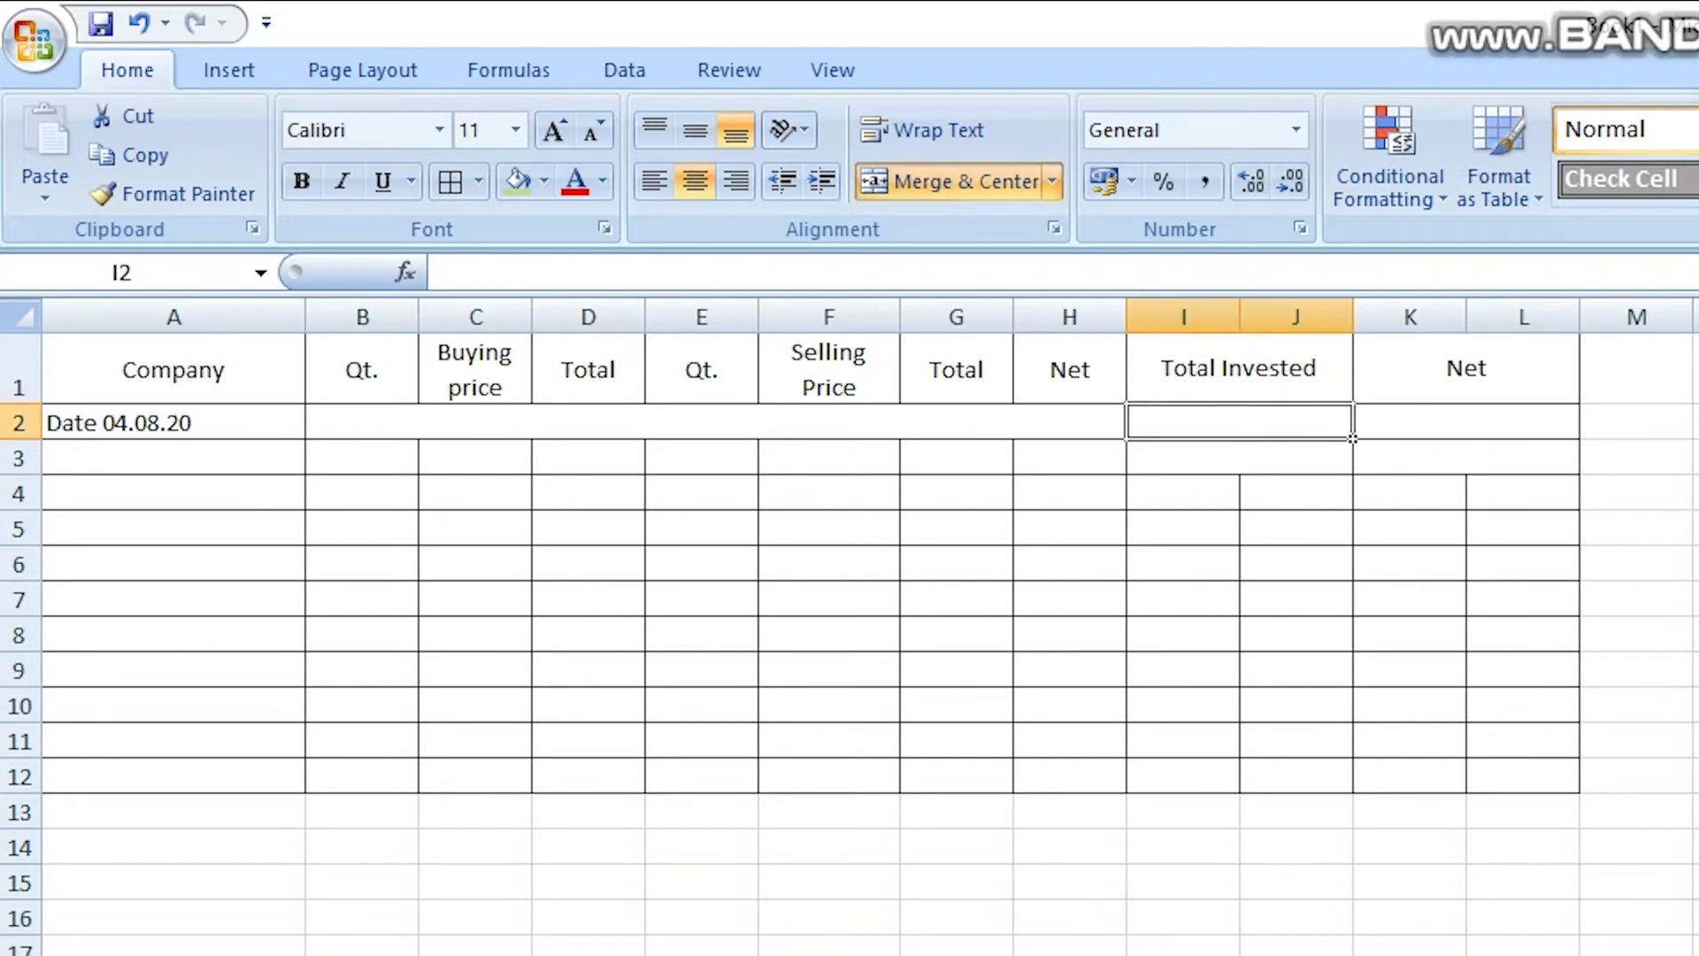
left_click(1367, 872)
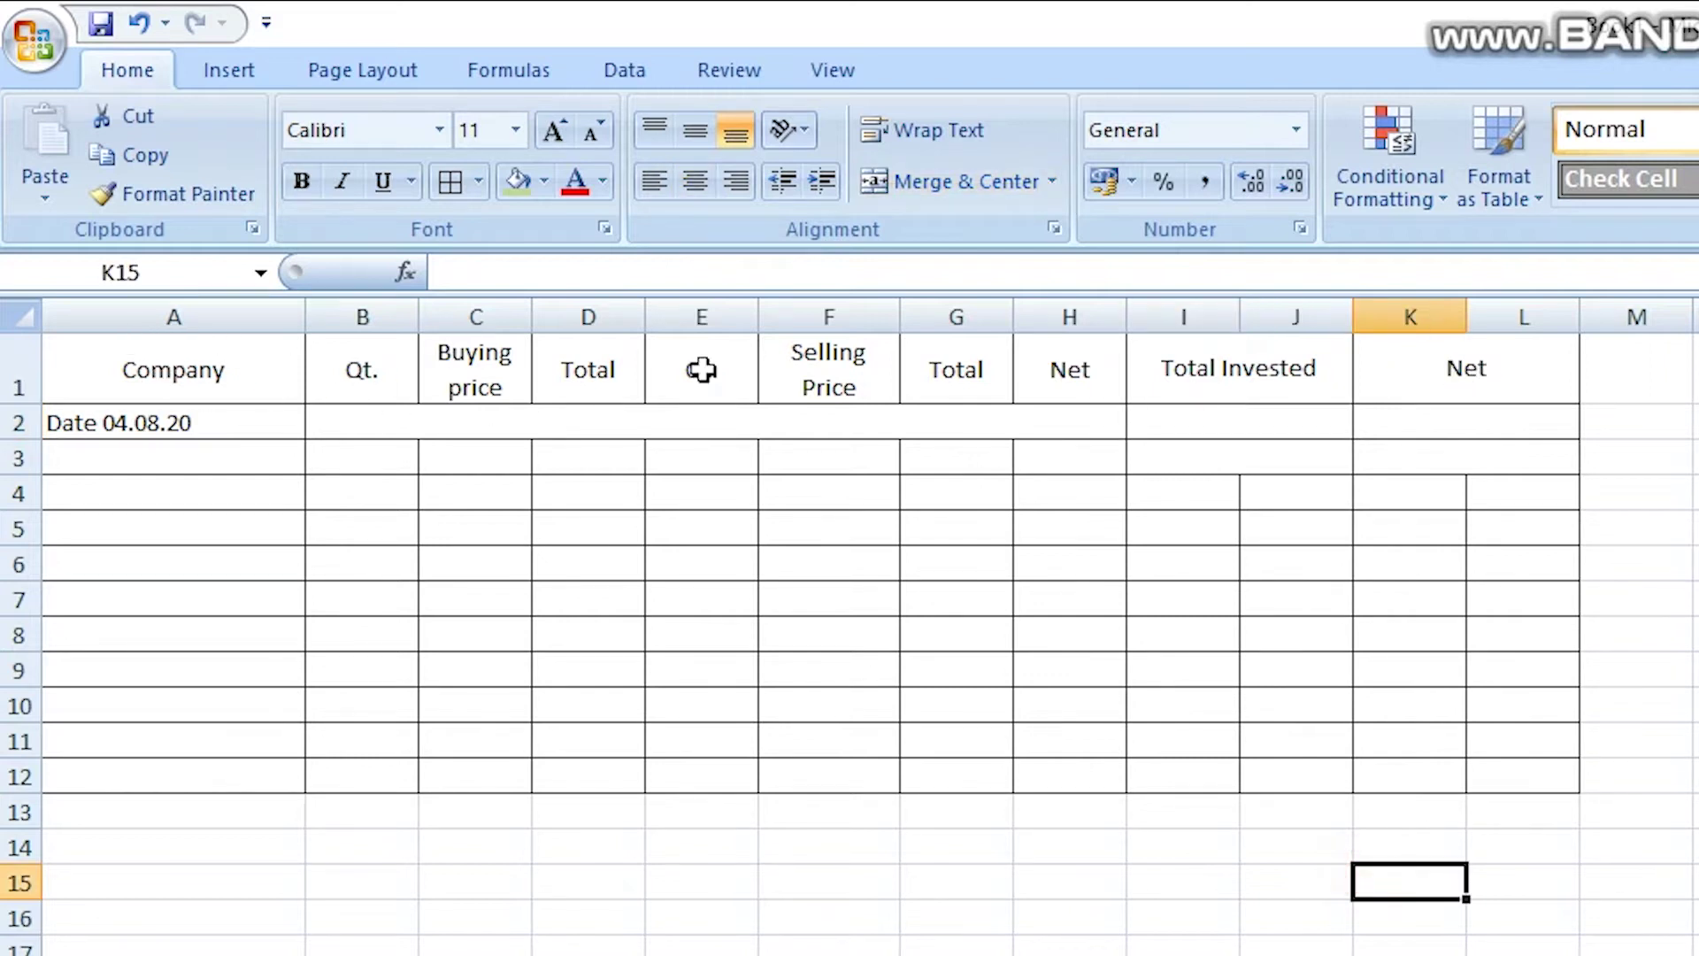
left_click(177, 434)
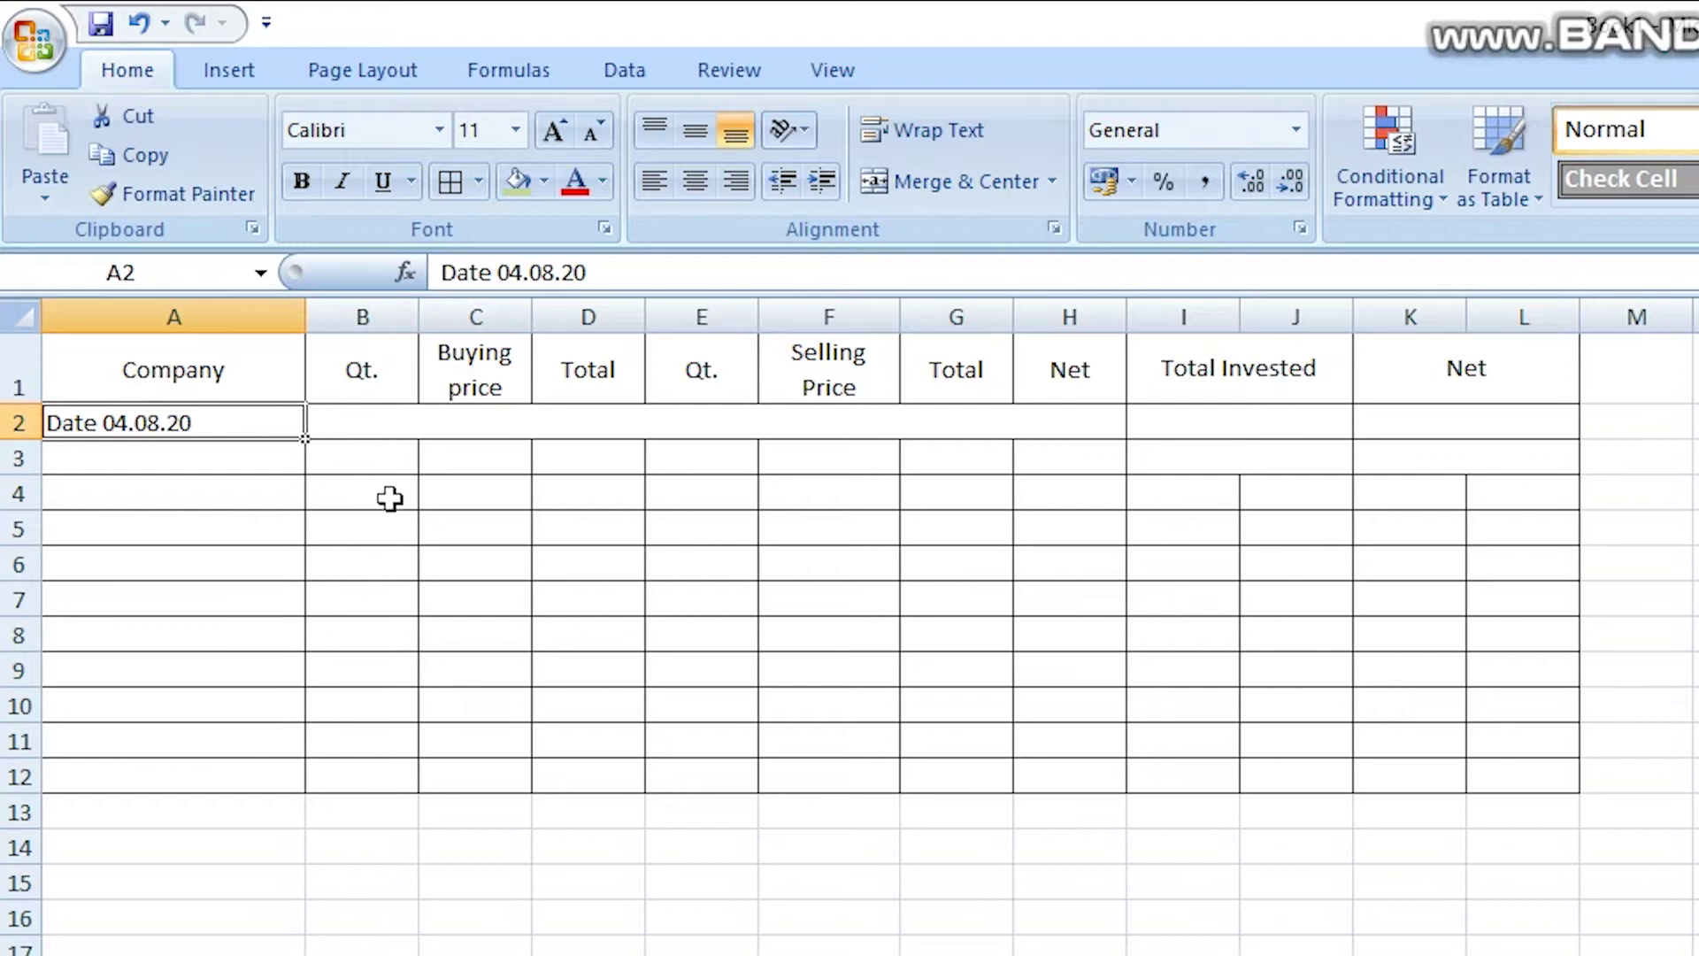
In the row dated 04.08.20, enter 2,00,000 as the total invested and -13000 as the net amount.
left_click(1210, 421)
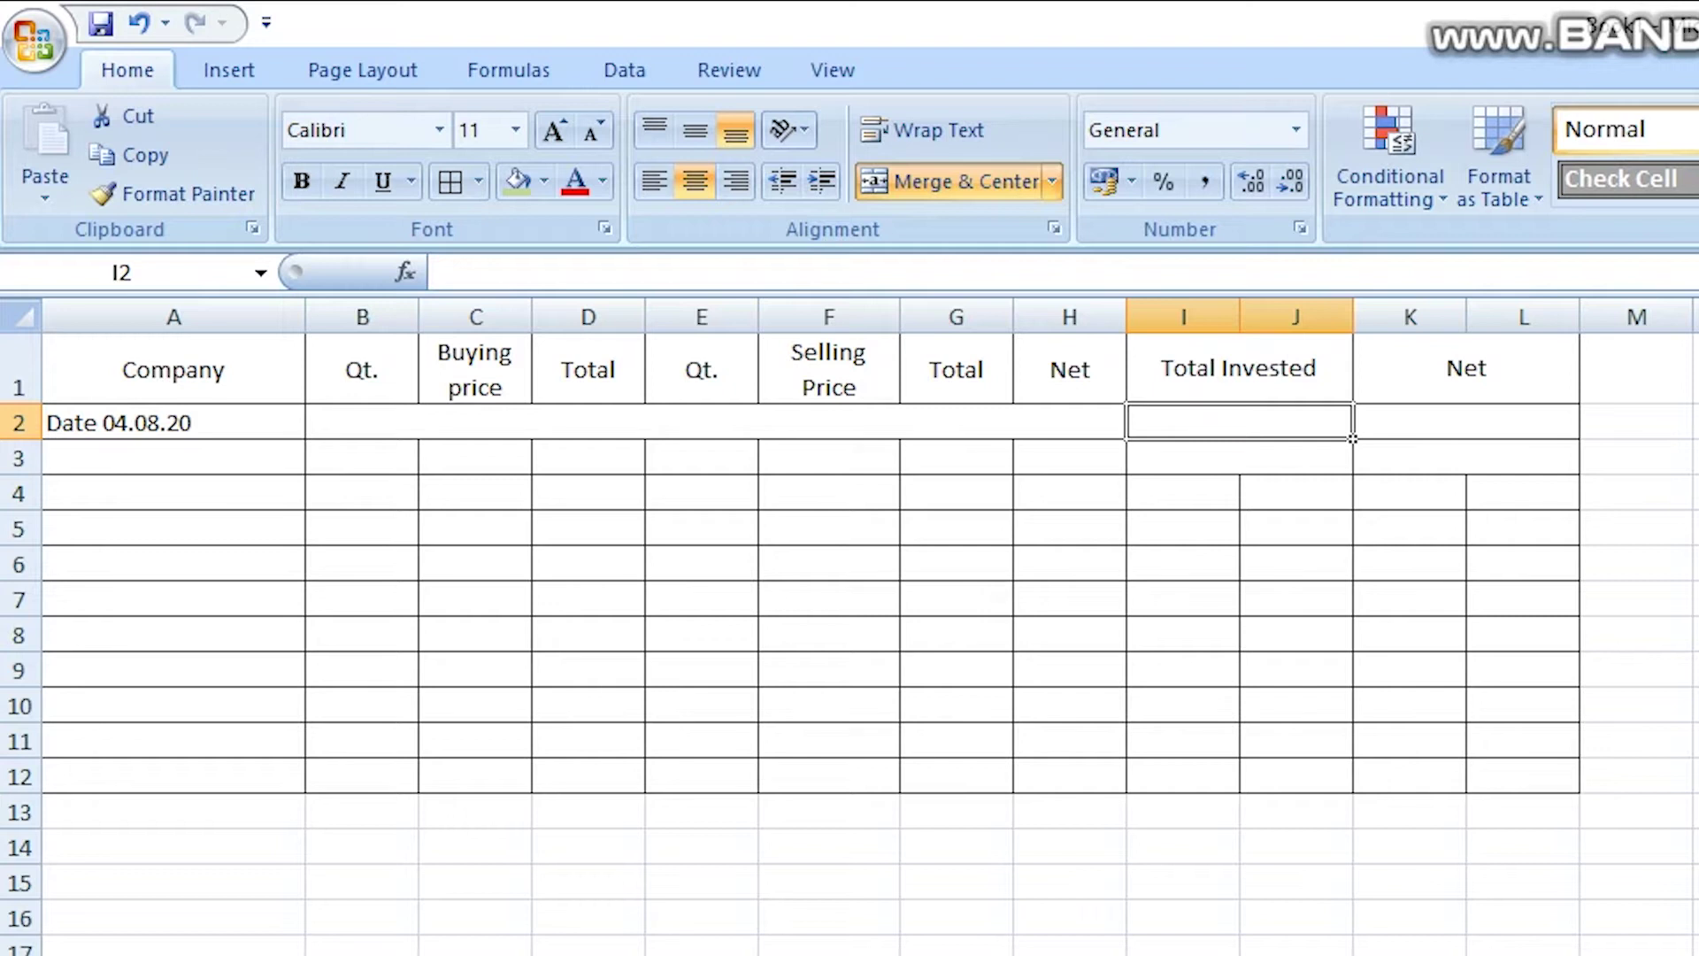
type("2,")
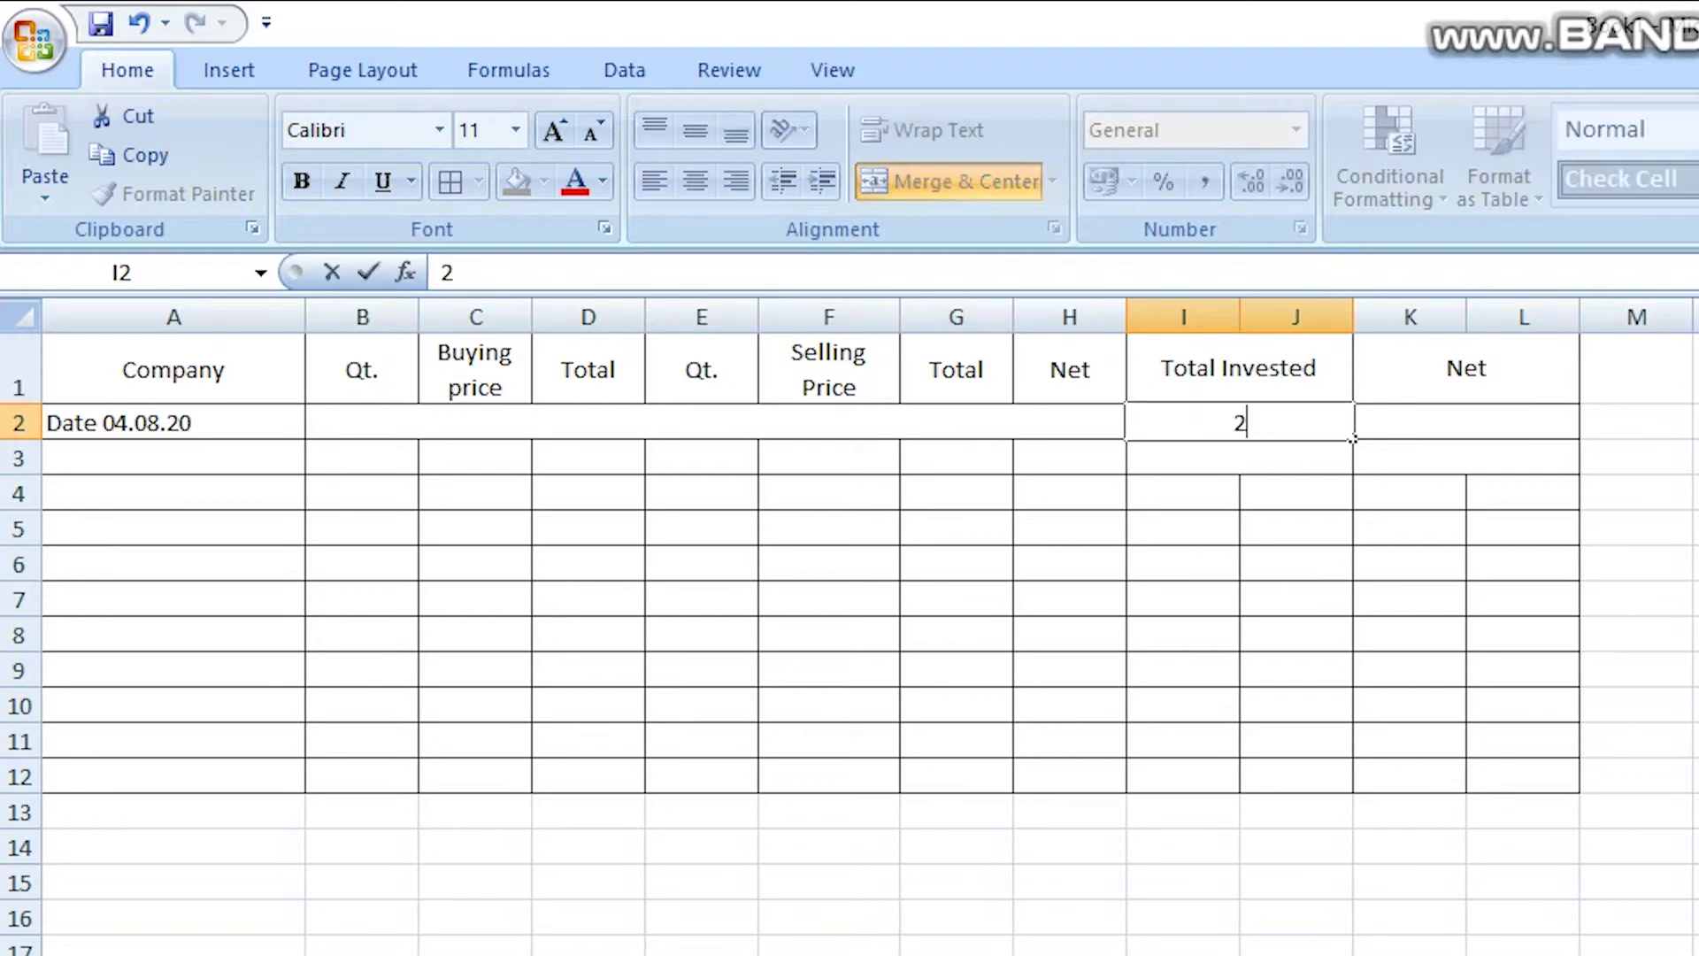
type("00,000")
key("Tab")
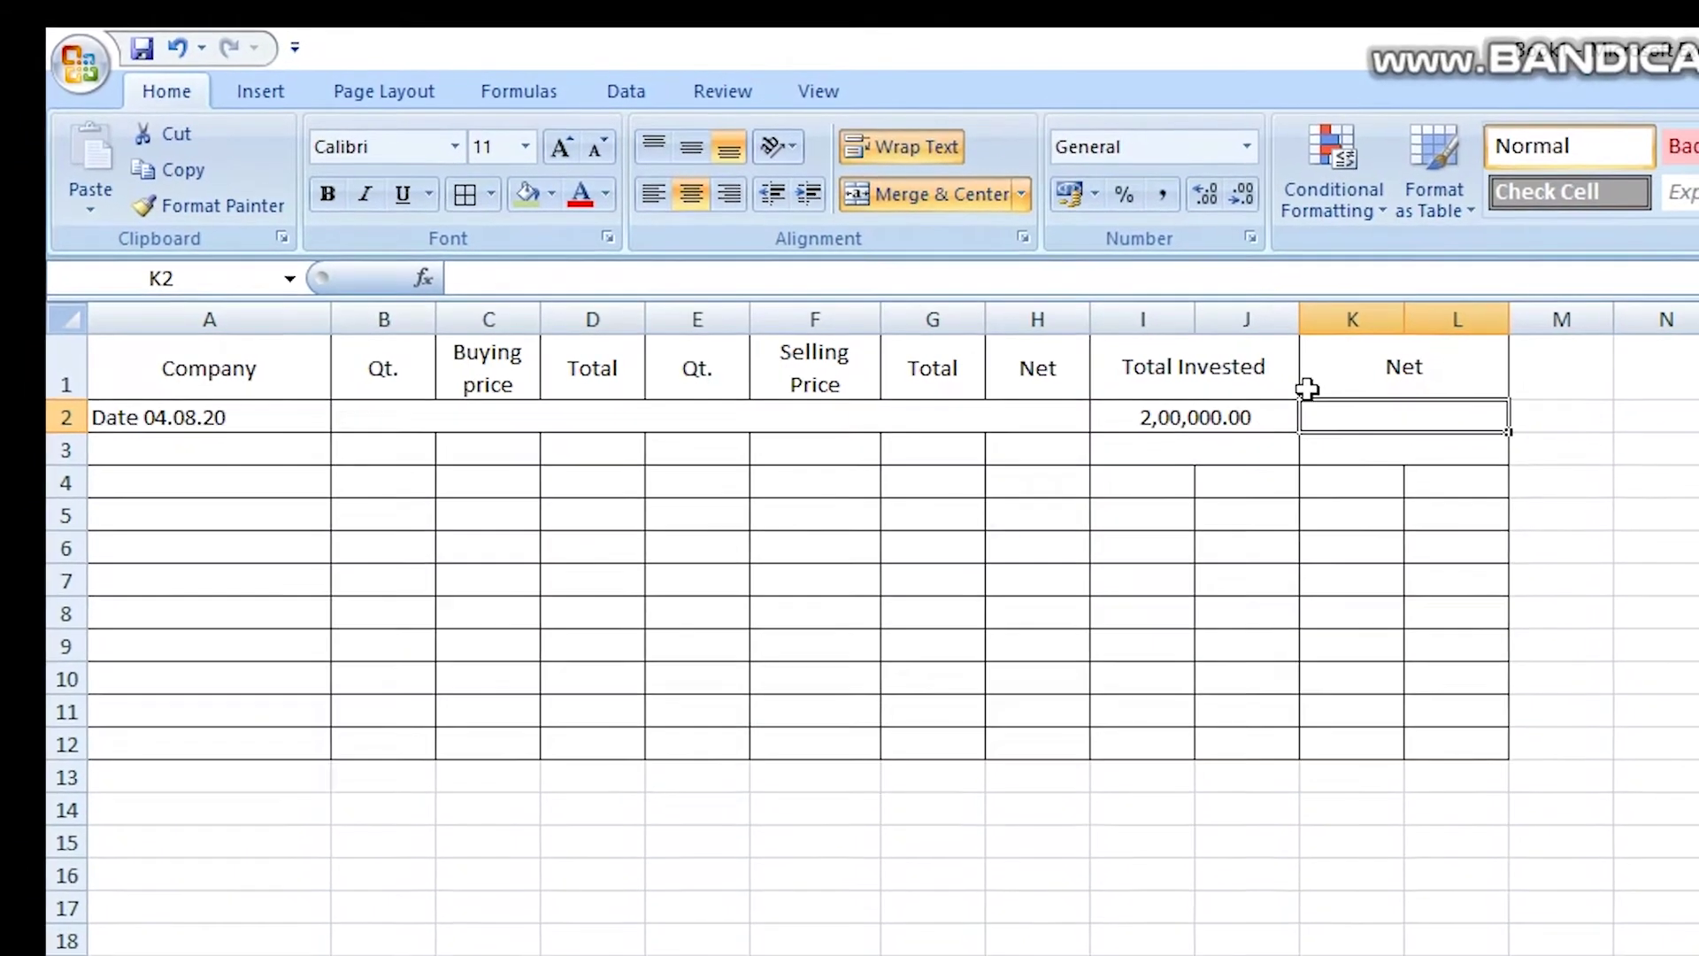
type("-")
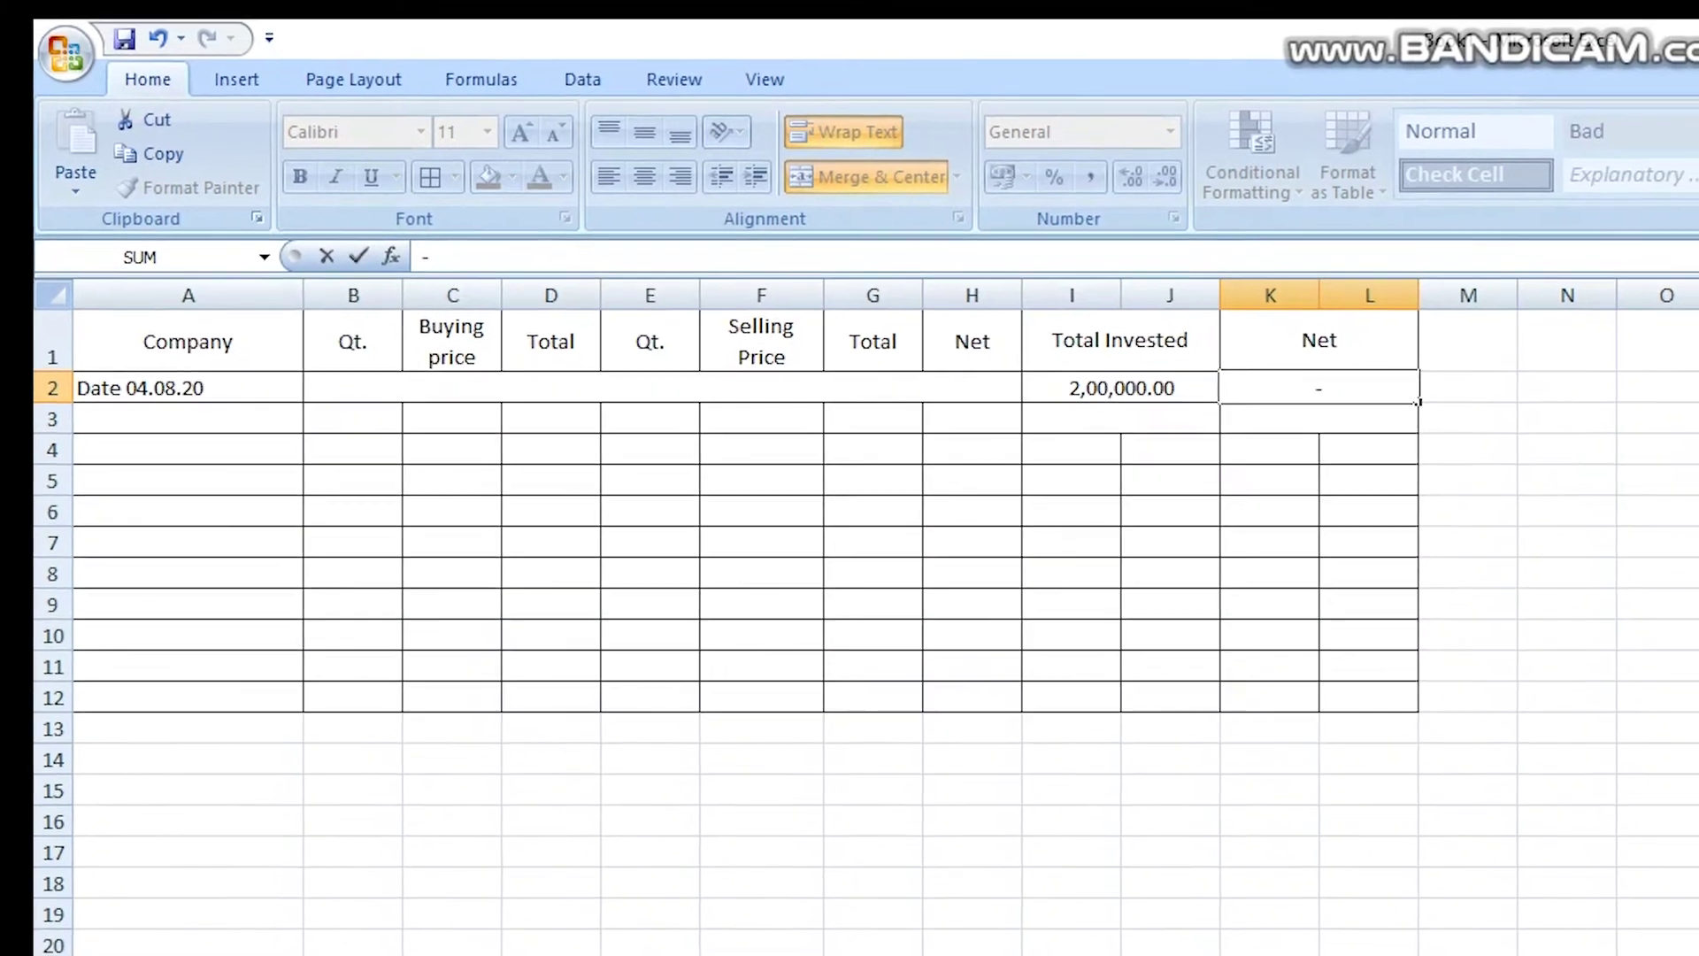
type("13000")
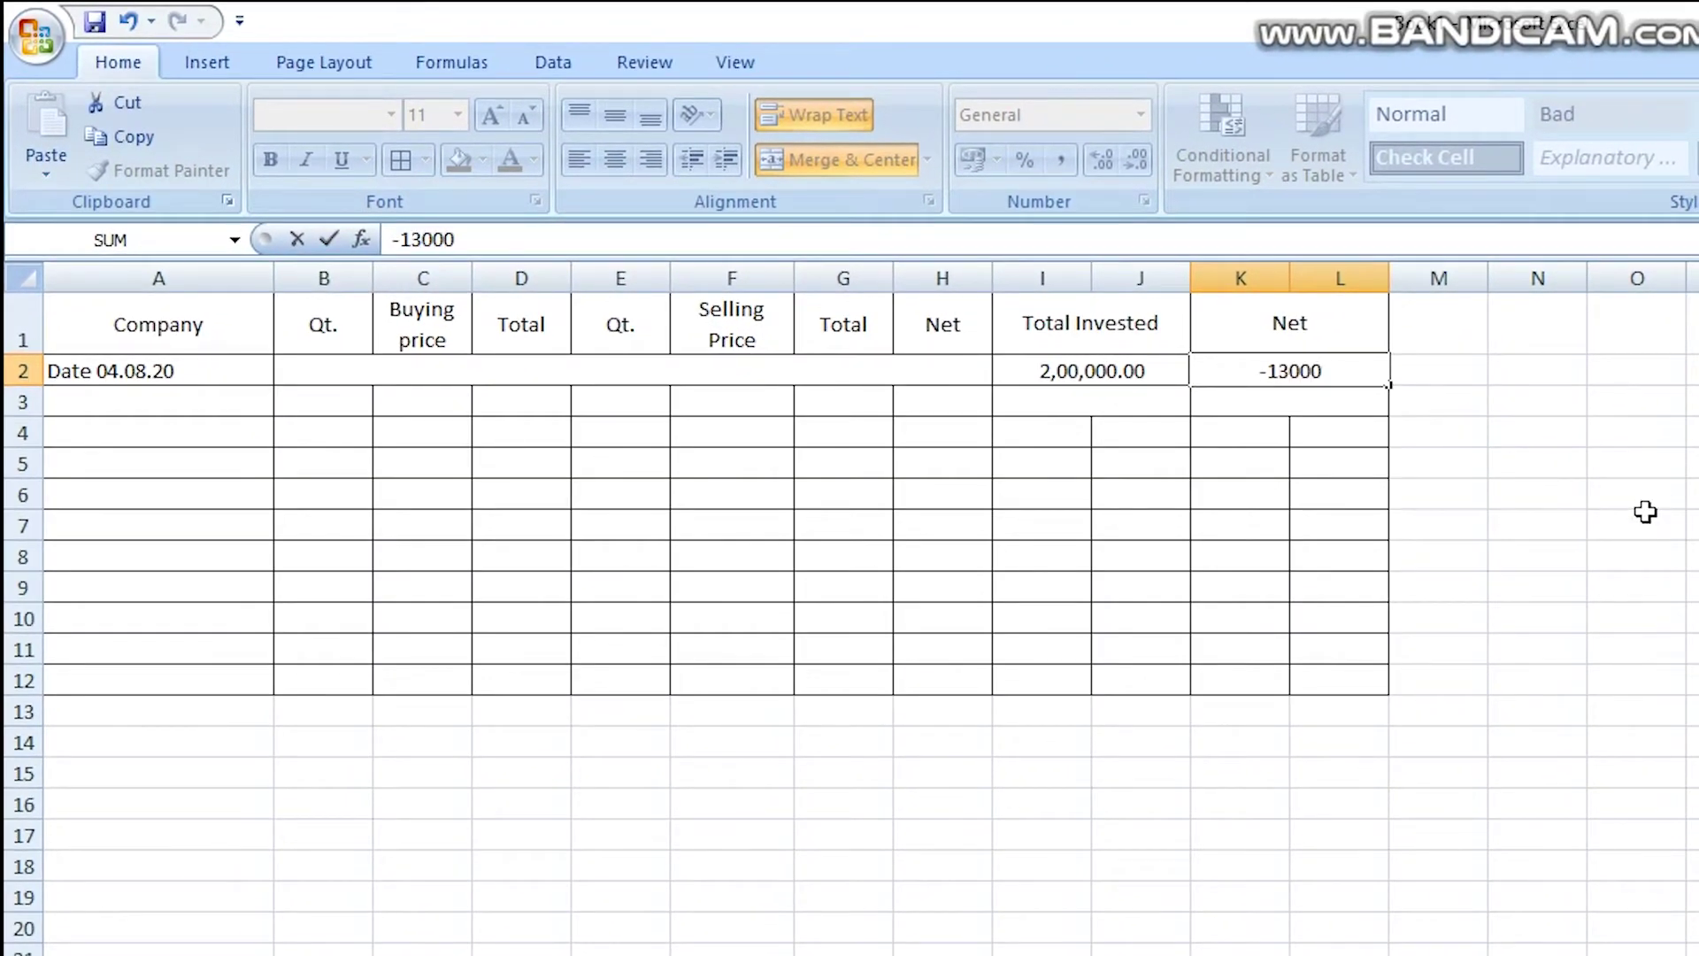
left_click(1580, 586)
Format the -13000 net amount in K2 with the Number category and a thousands separator.
right_click(1310, 372)
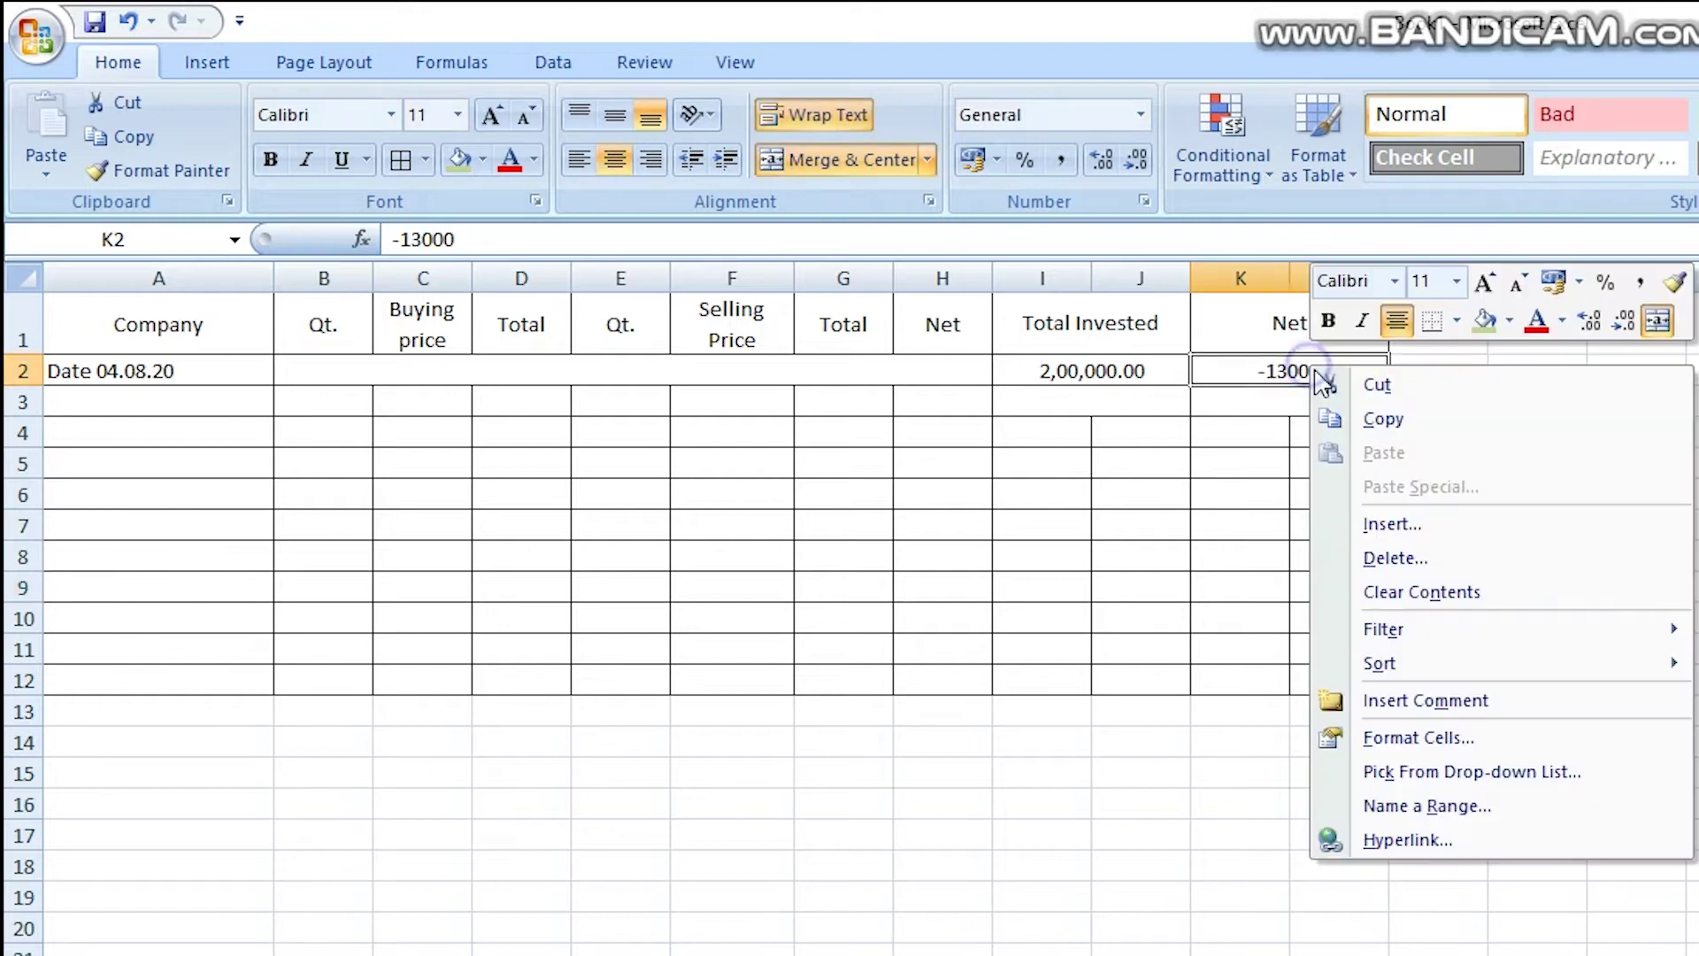
left_click(1501, 739)
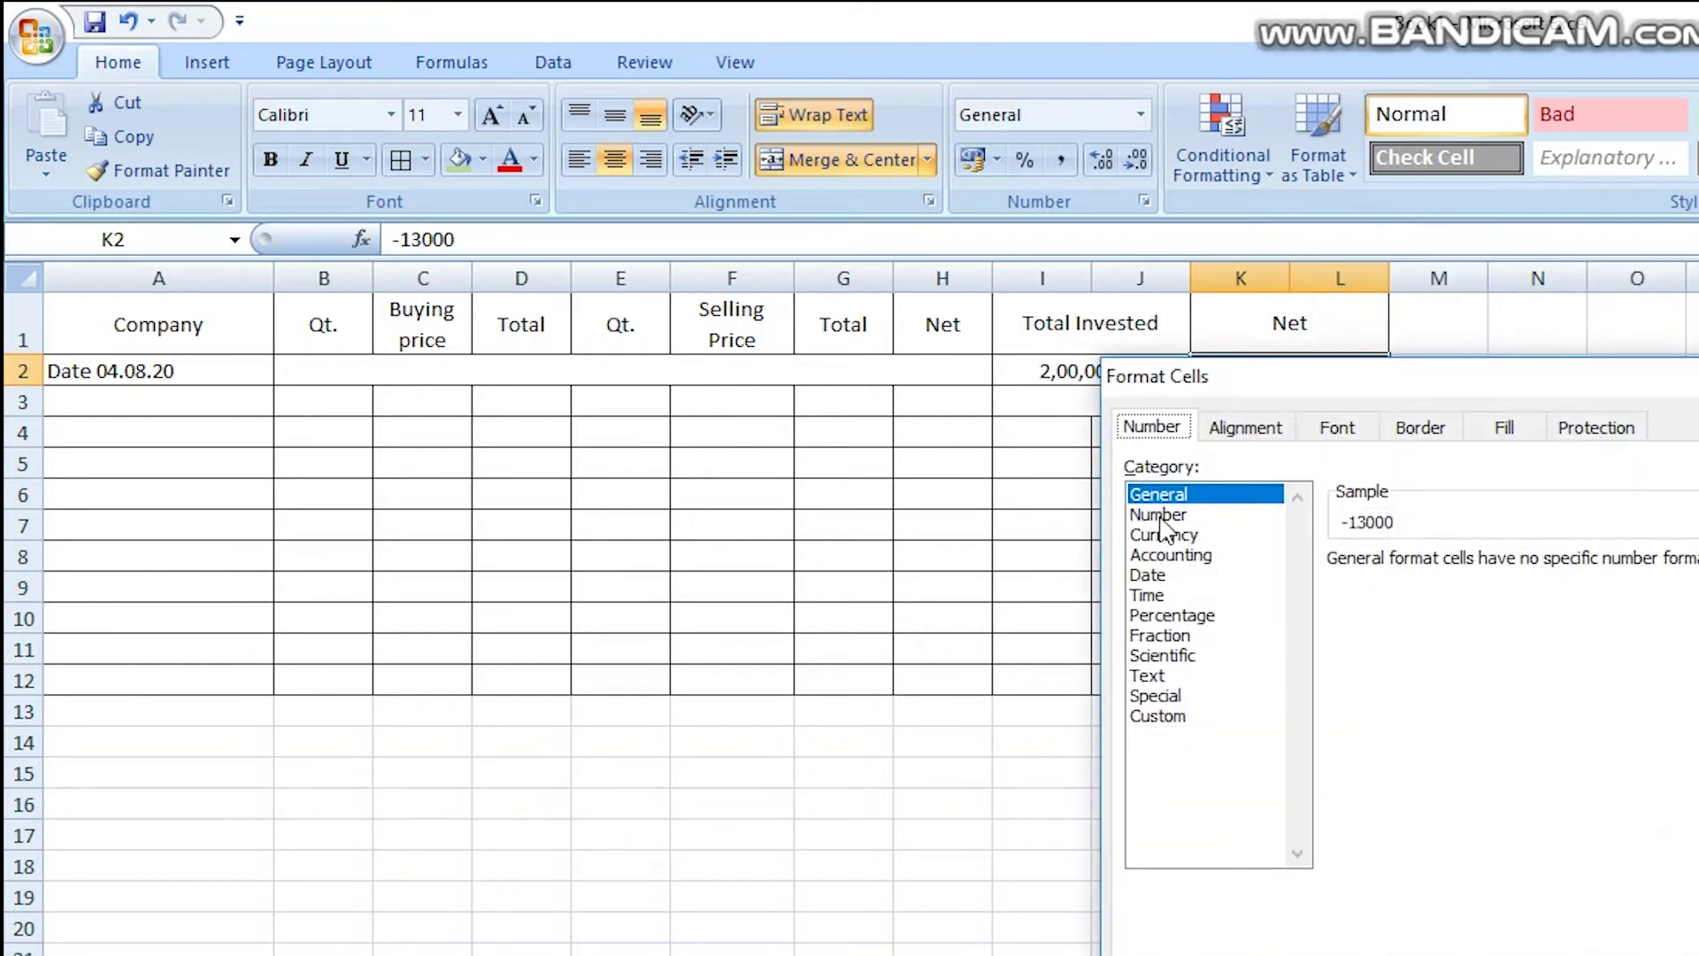
left_click(1160, 516)
left_click(1335, 596)
key("Return")
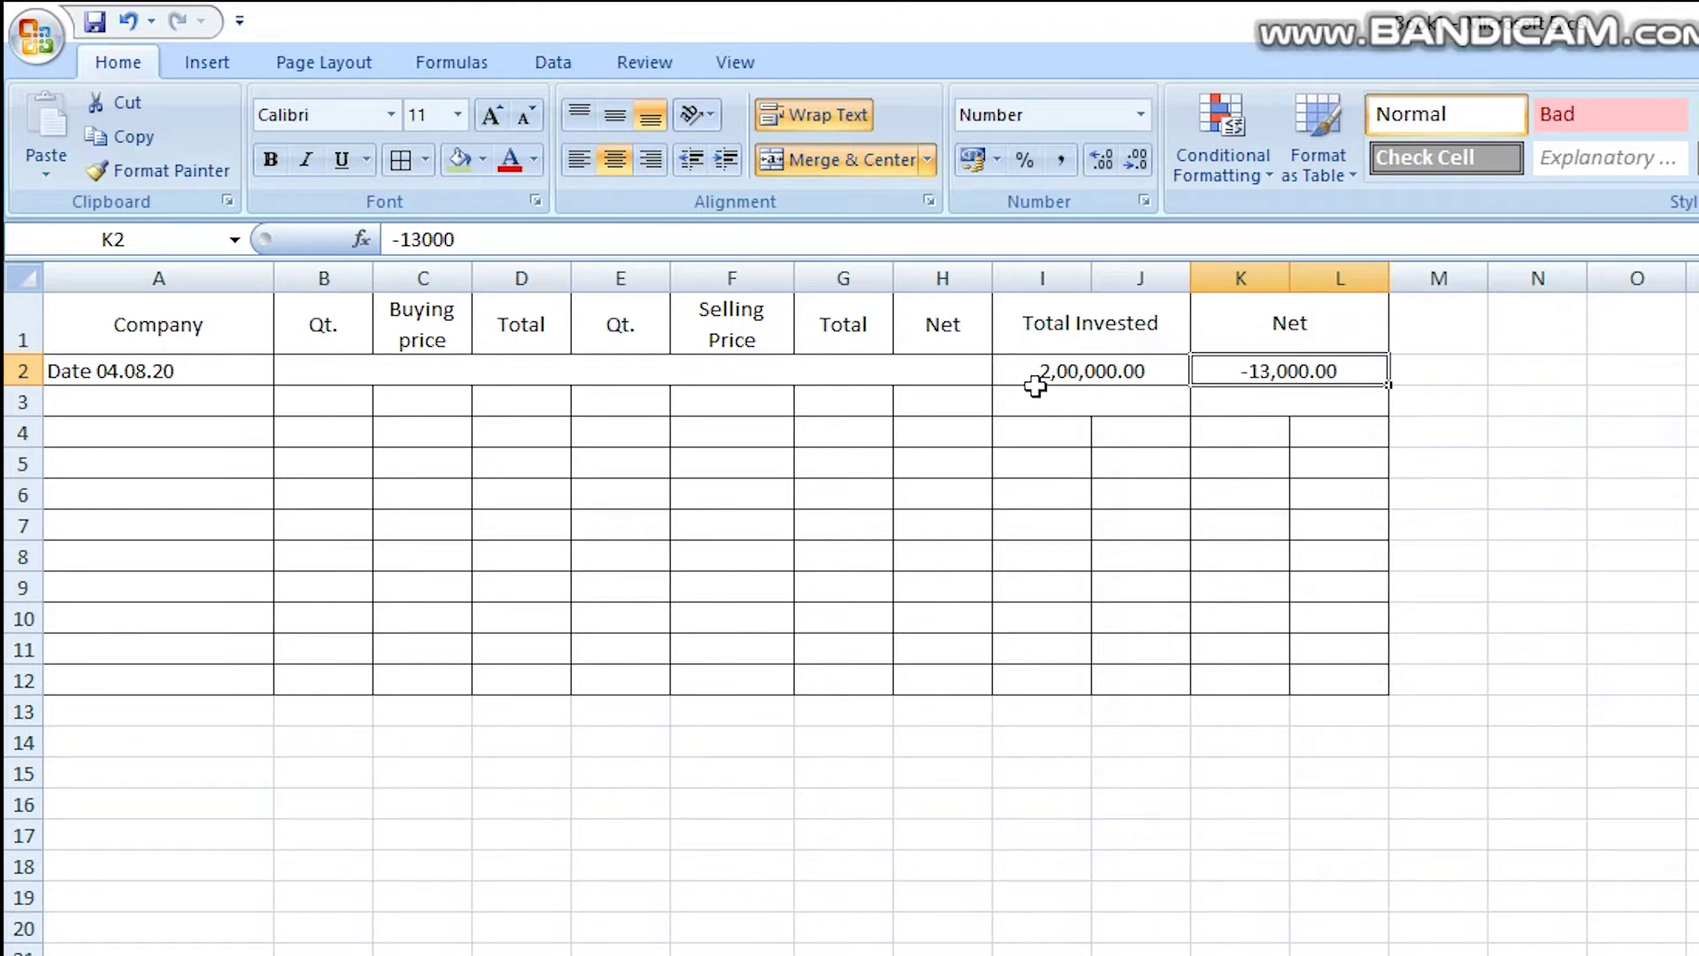
left_click(1042, 365)
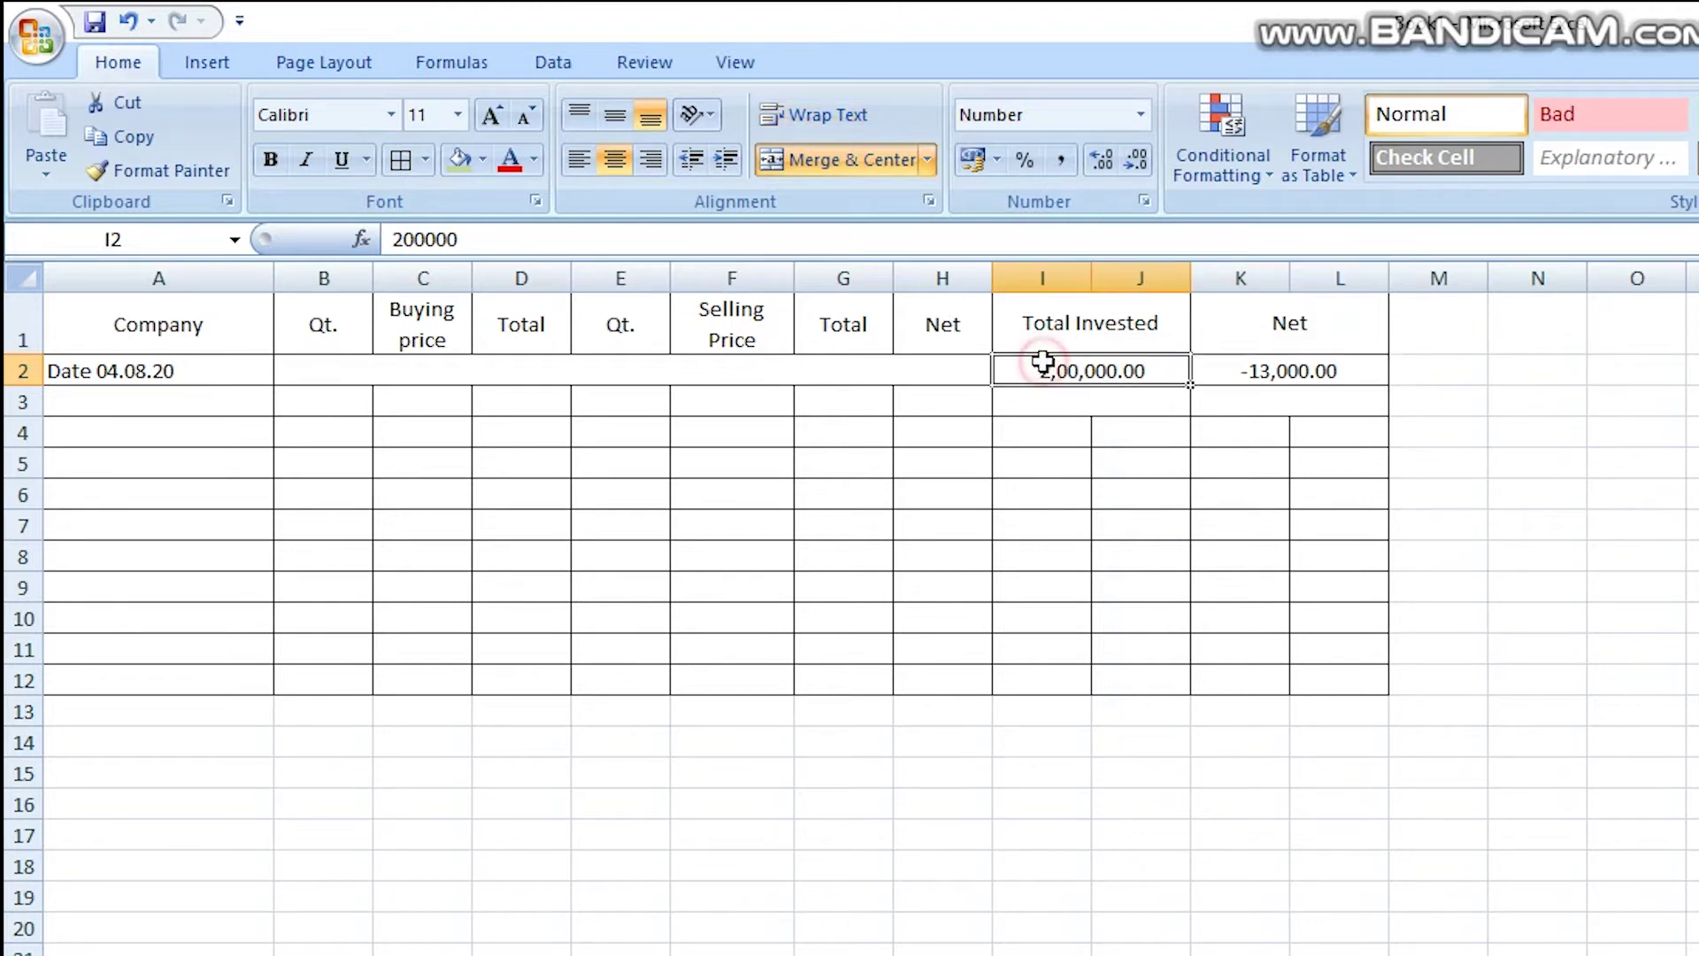
left_click(1269, 374)
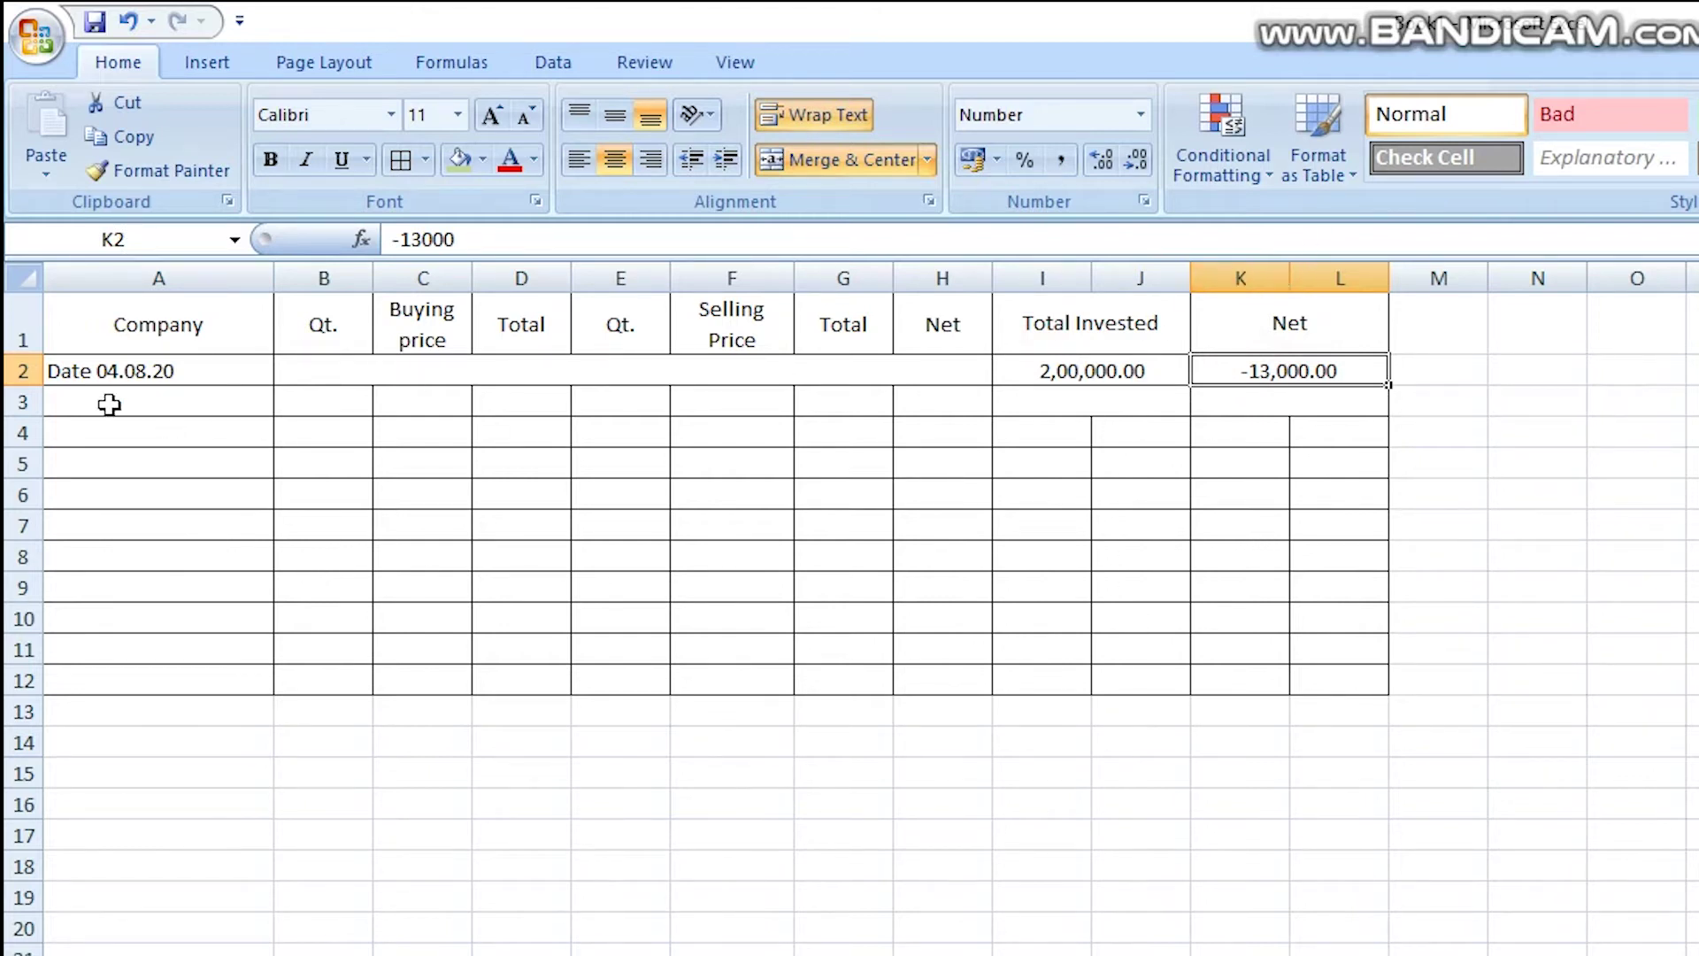
Add Reliance as the company in row 3 with a purchase quantity of 5 and a buying price of 2050.
left_click(109, 404)
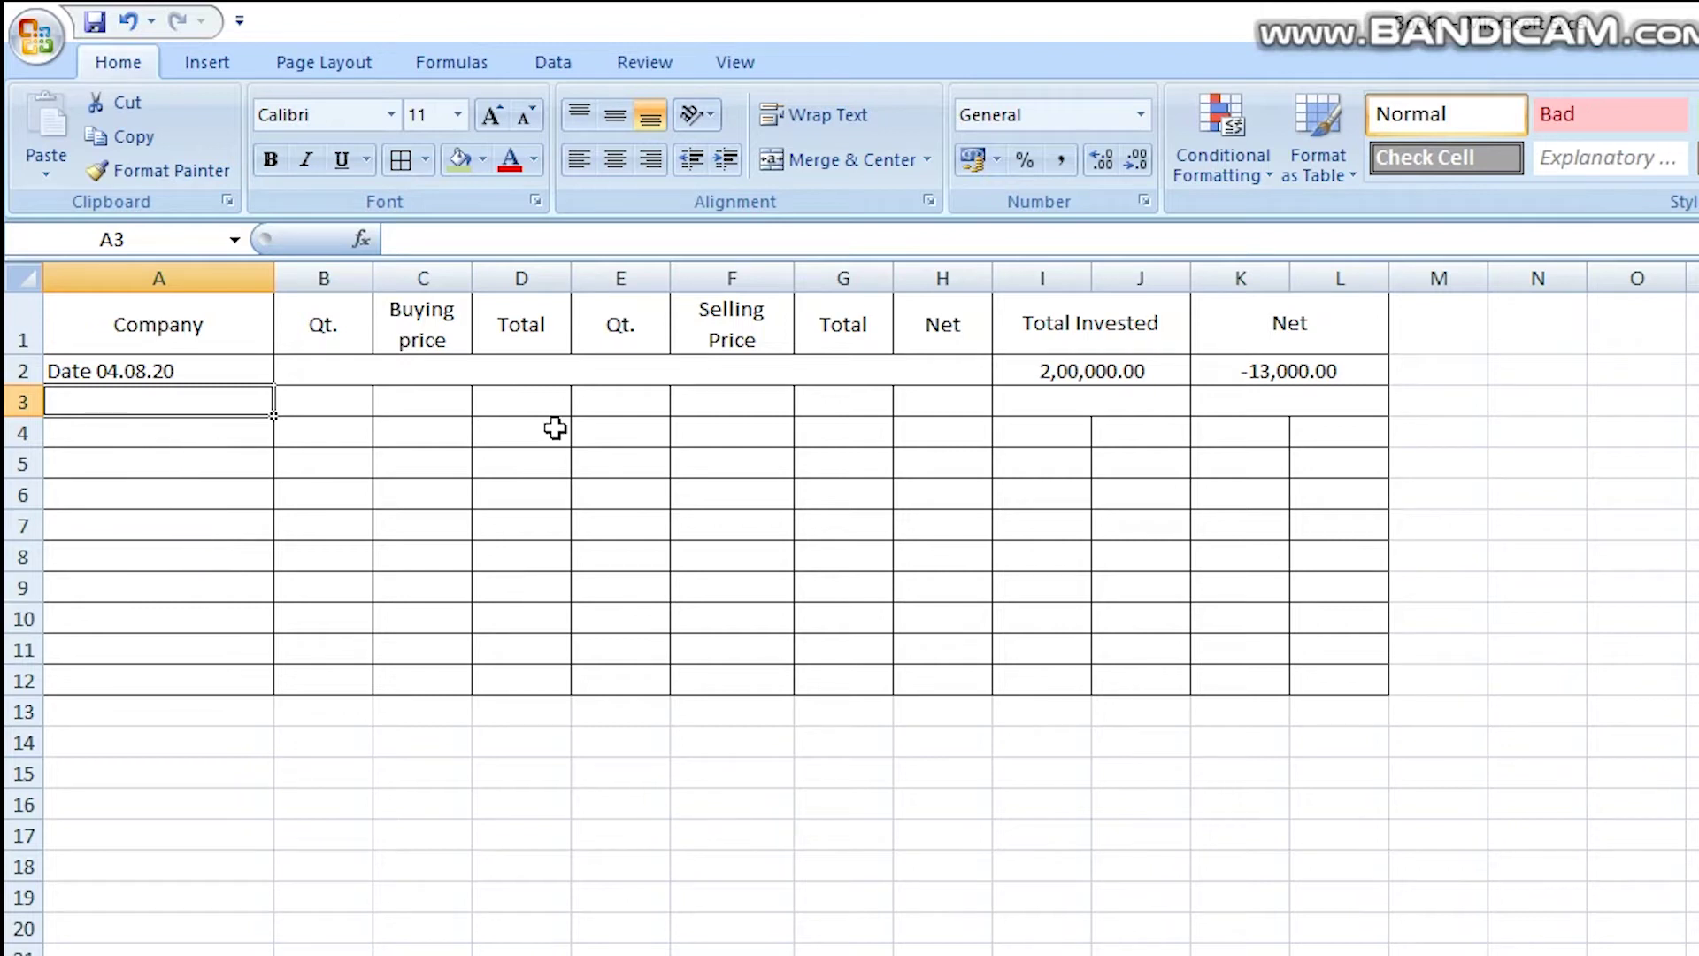
type("Re")
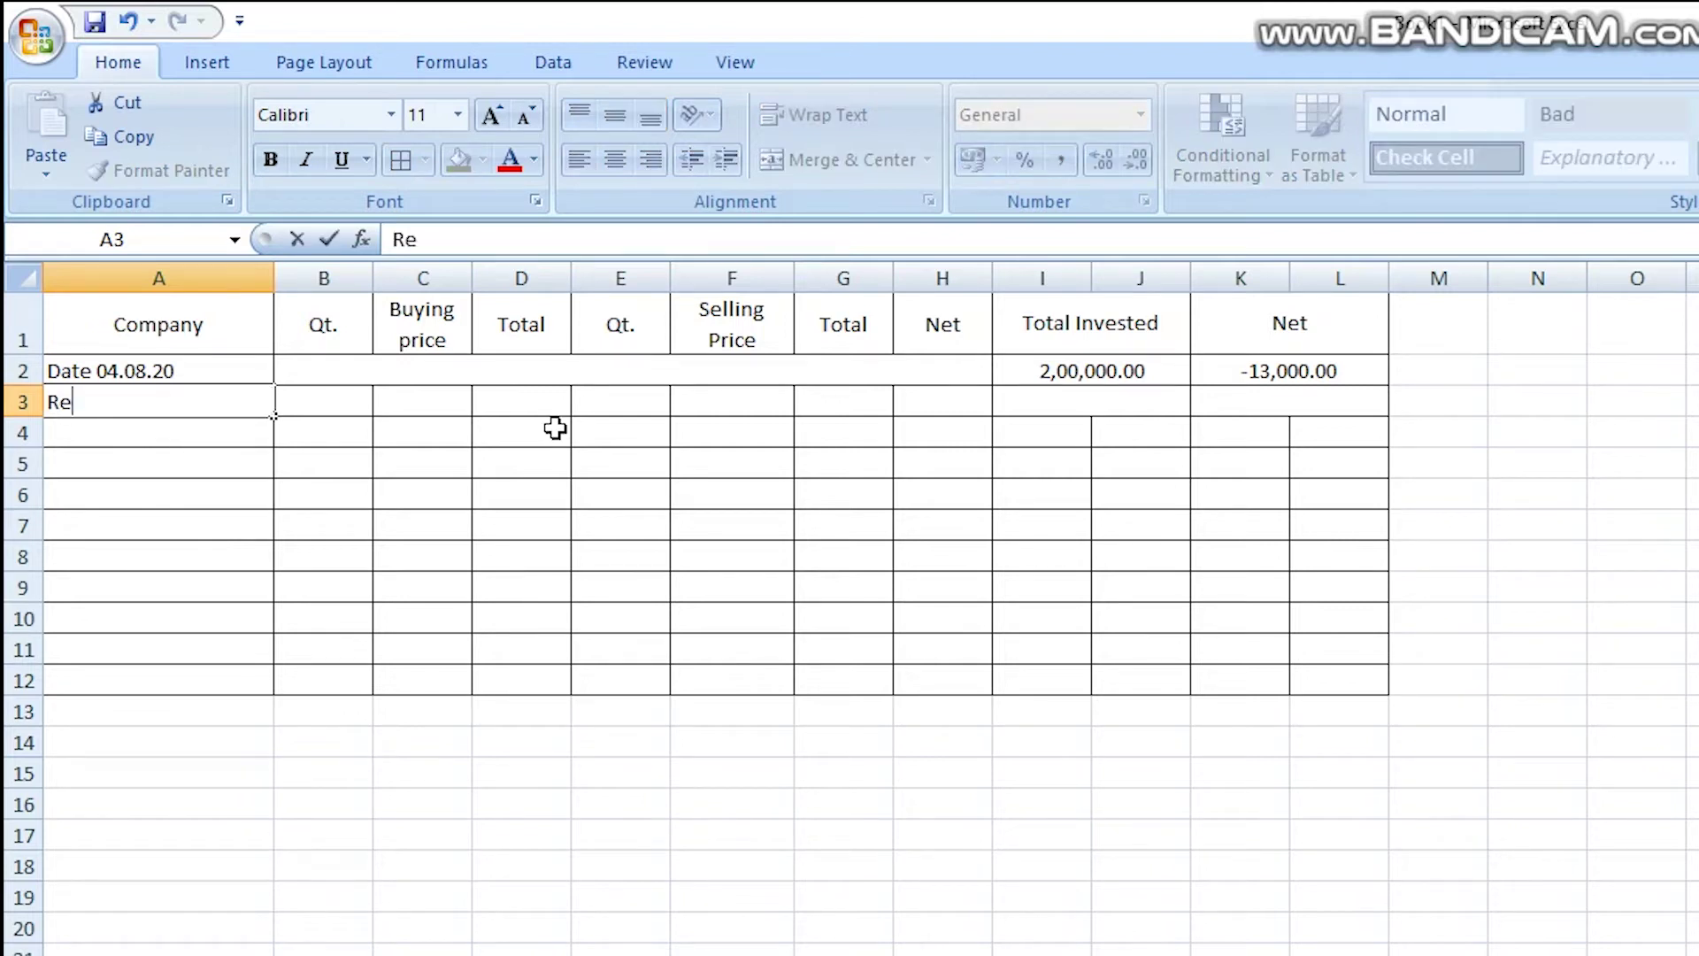
type("liance")
left_click(338, 400)
type("5")
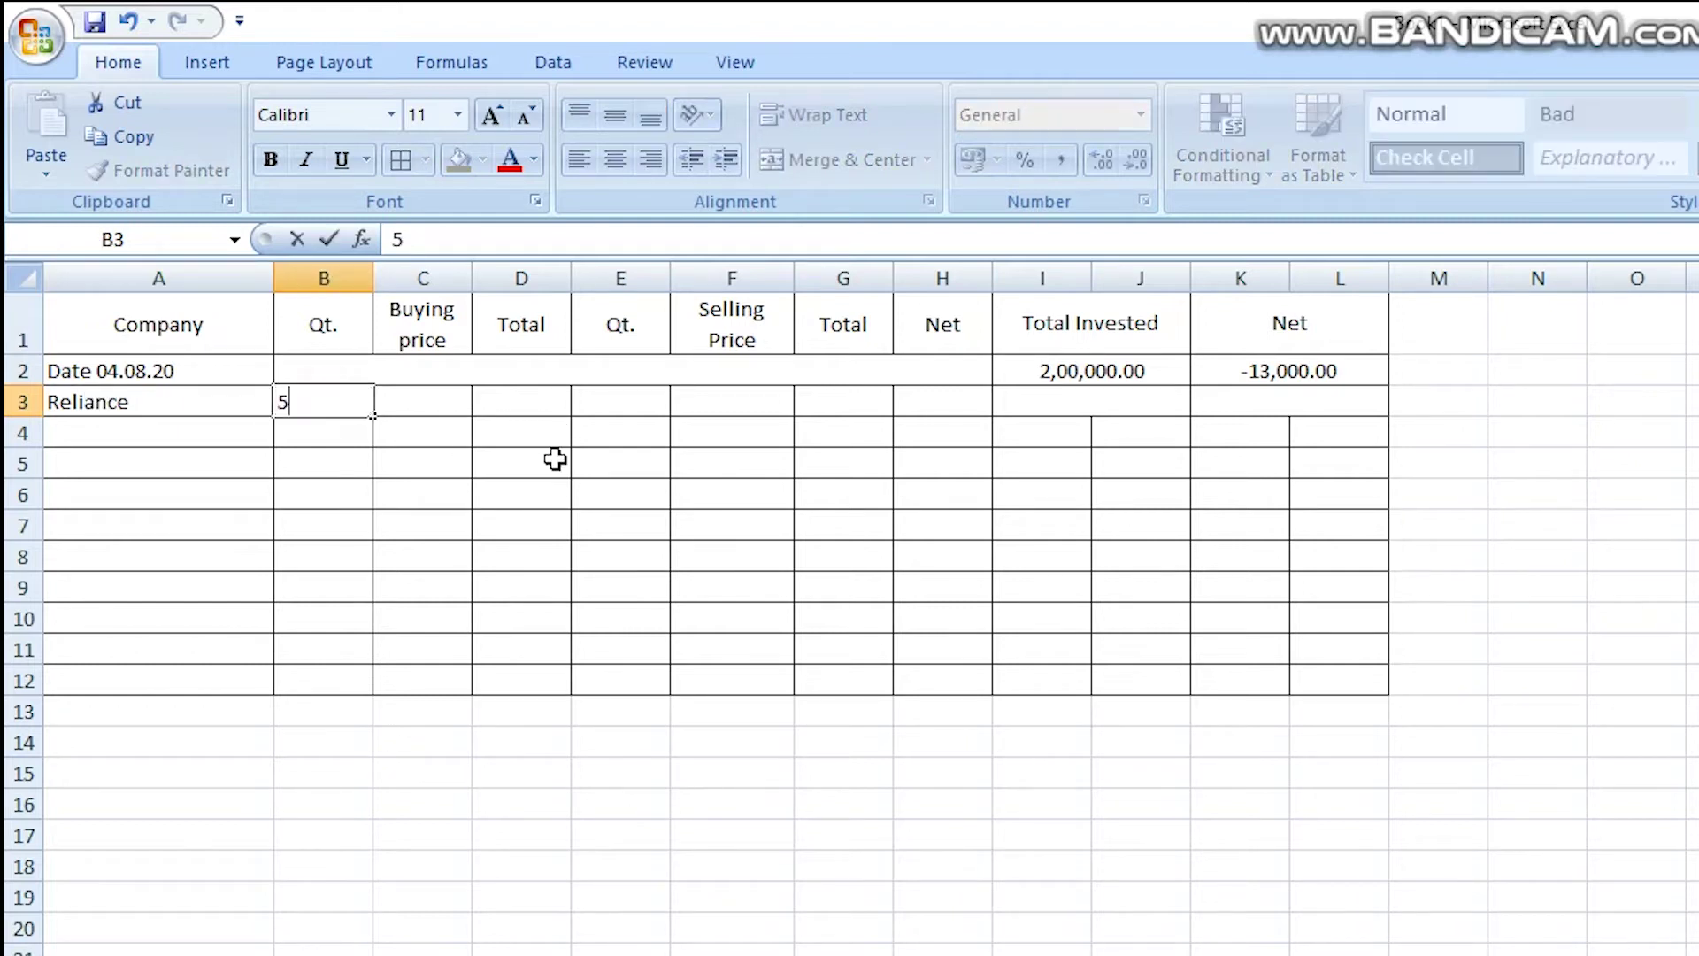
left_click(422, 411)
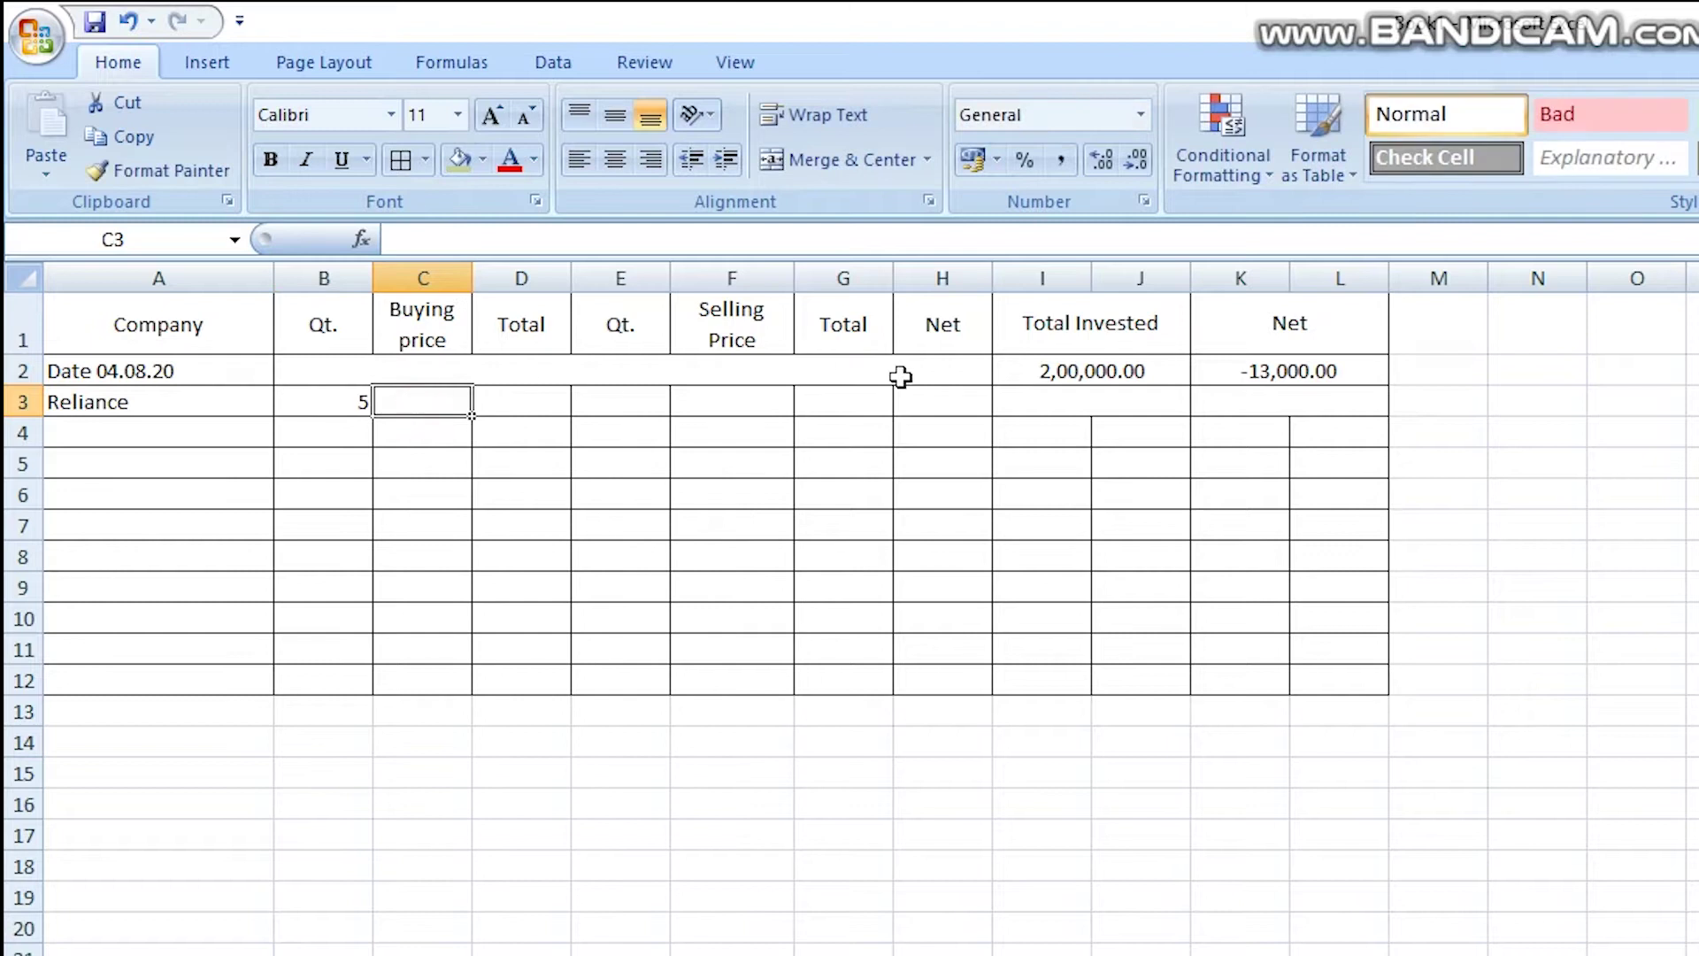
type("20")
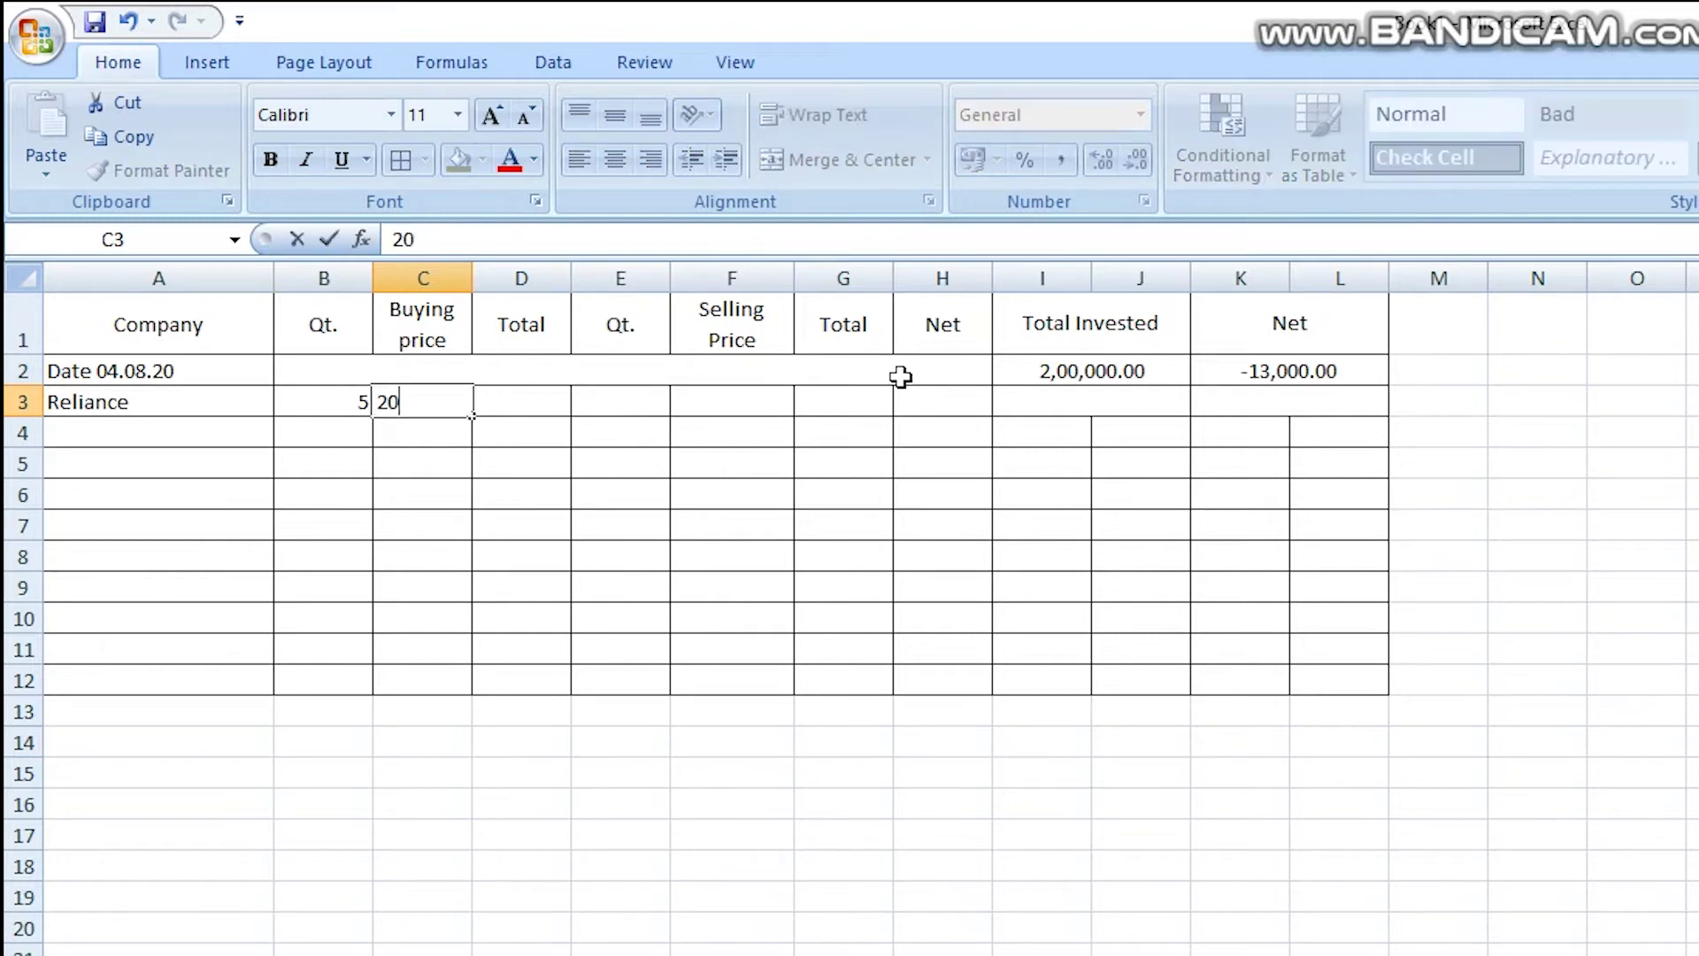
type("50")
Calculate the Reliance purchase total in D3 by multiplying quantity by buying price with =B3*C3.
left_click(521, 409)
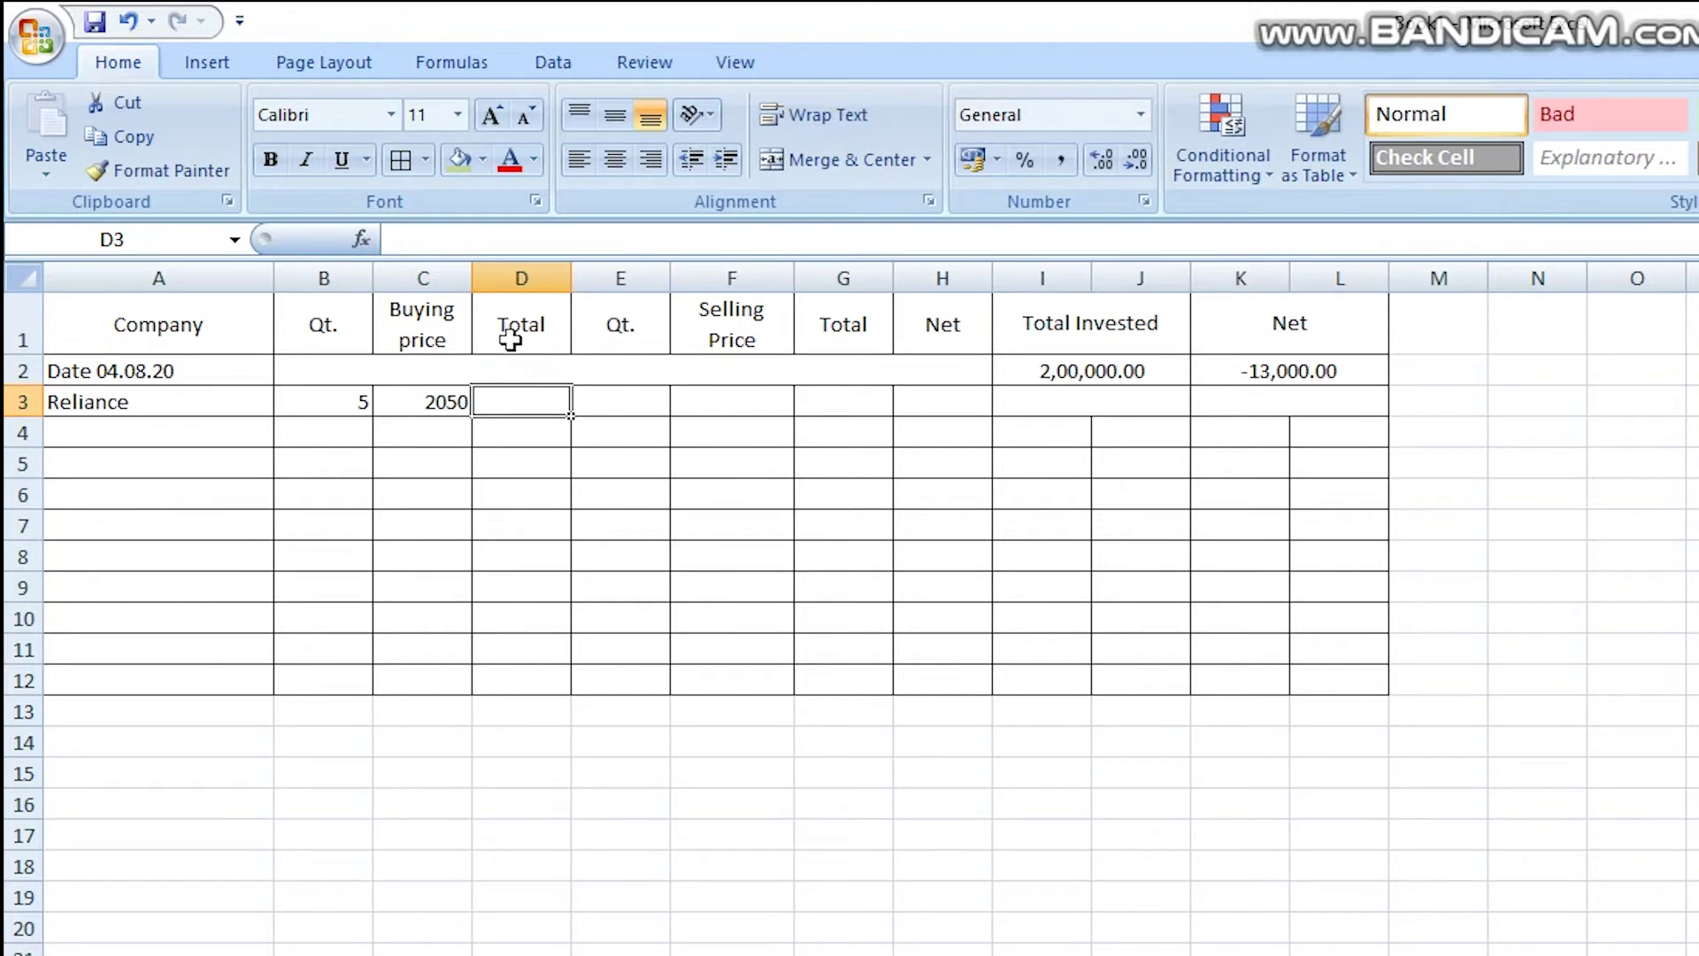
type("=")
left_click(334, 407)
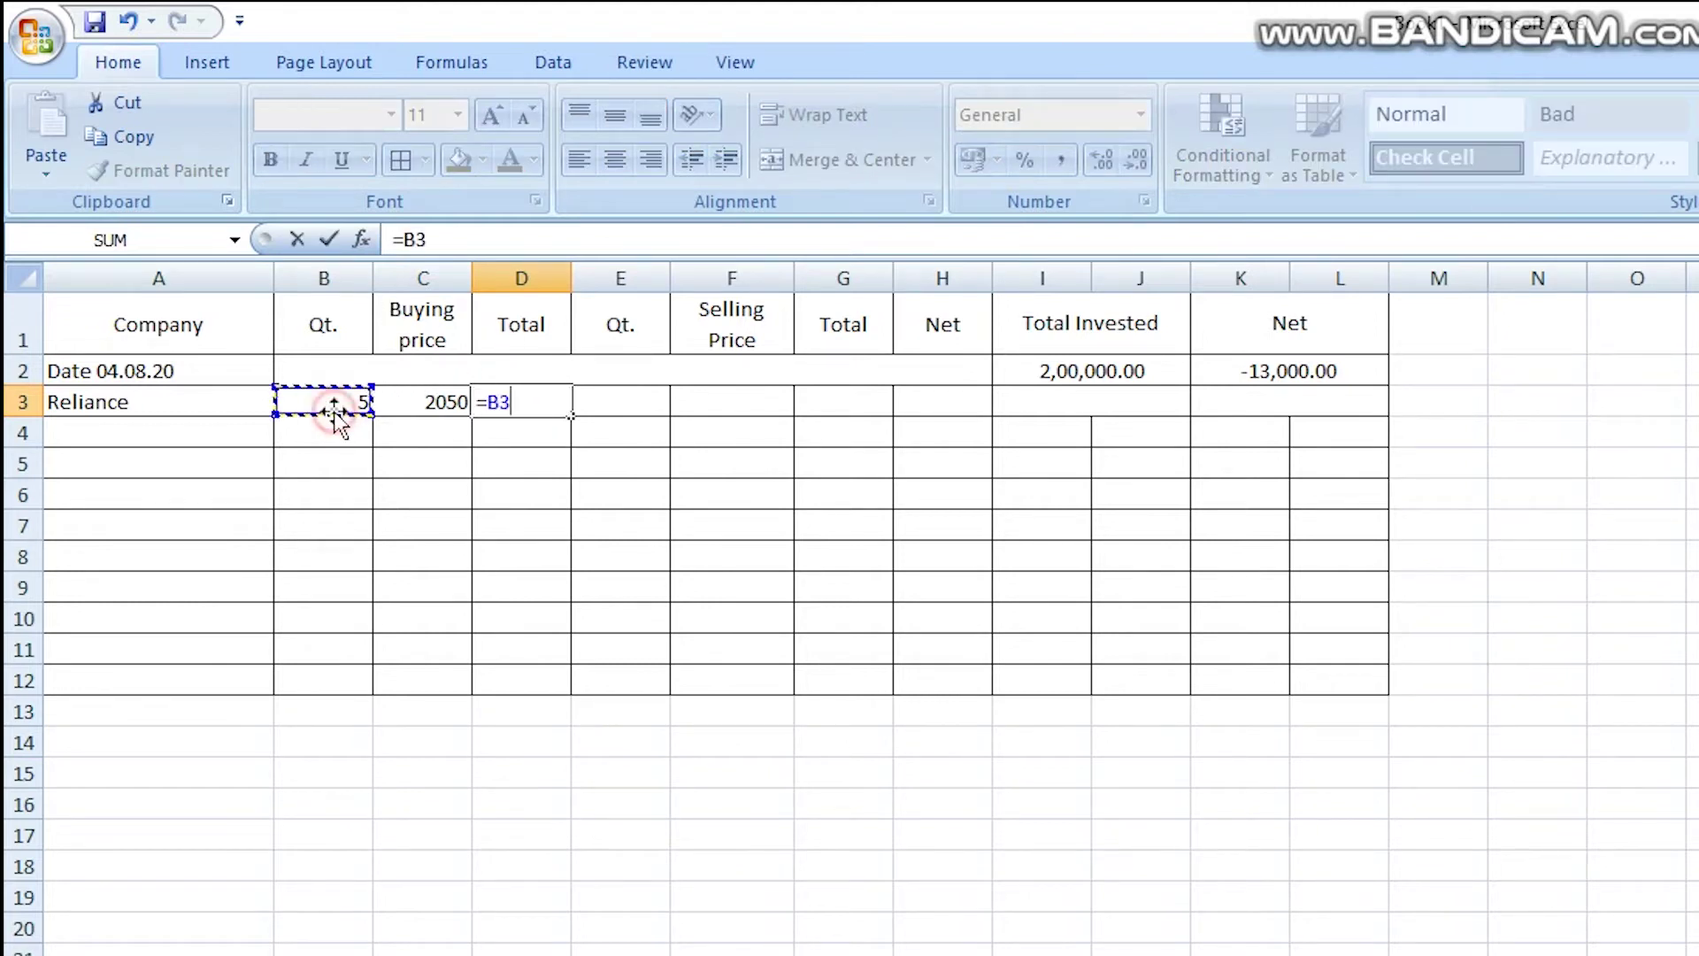
type("*")
left_click(409, 410)
key("Return")
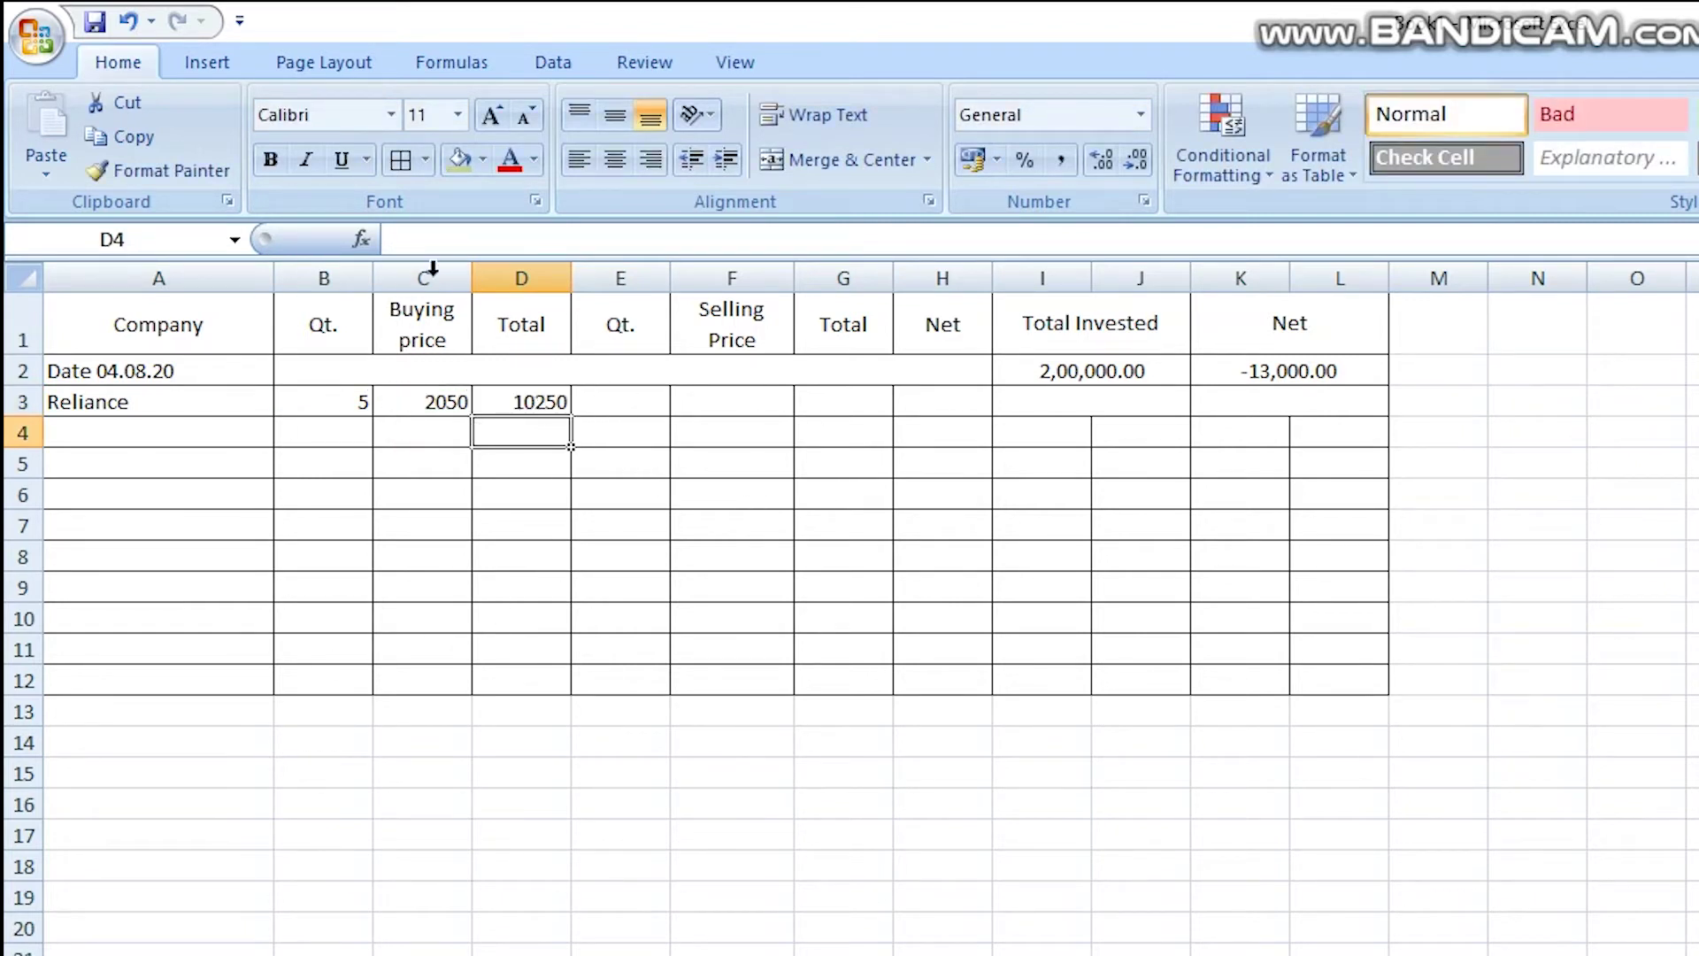
Enter a sold quantity of 5 and a selling price of 2130 for Reliance in row 3.
left_click(656, 403)
type("5")
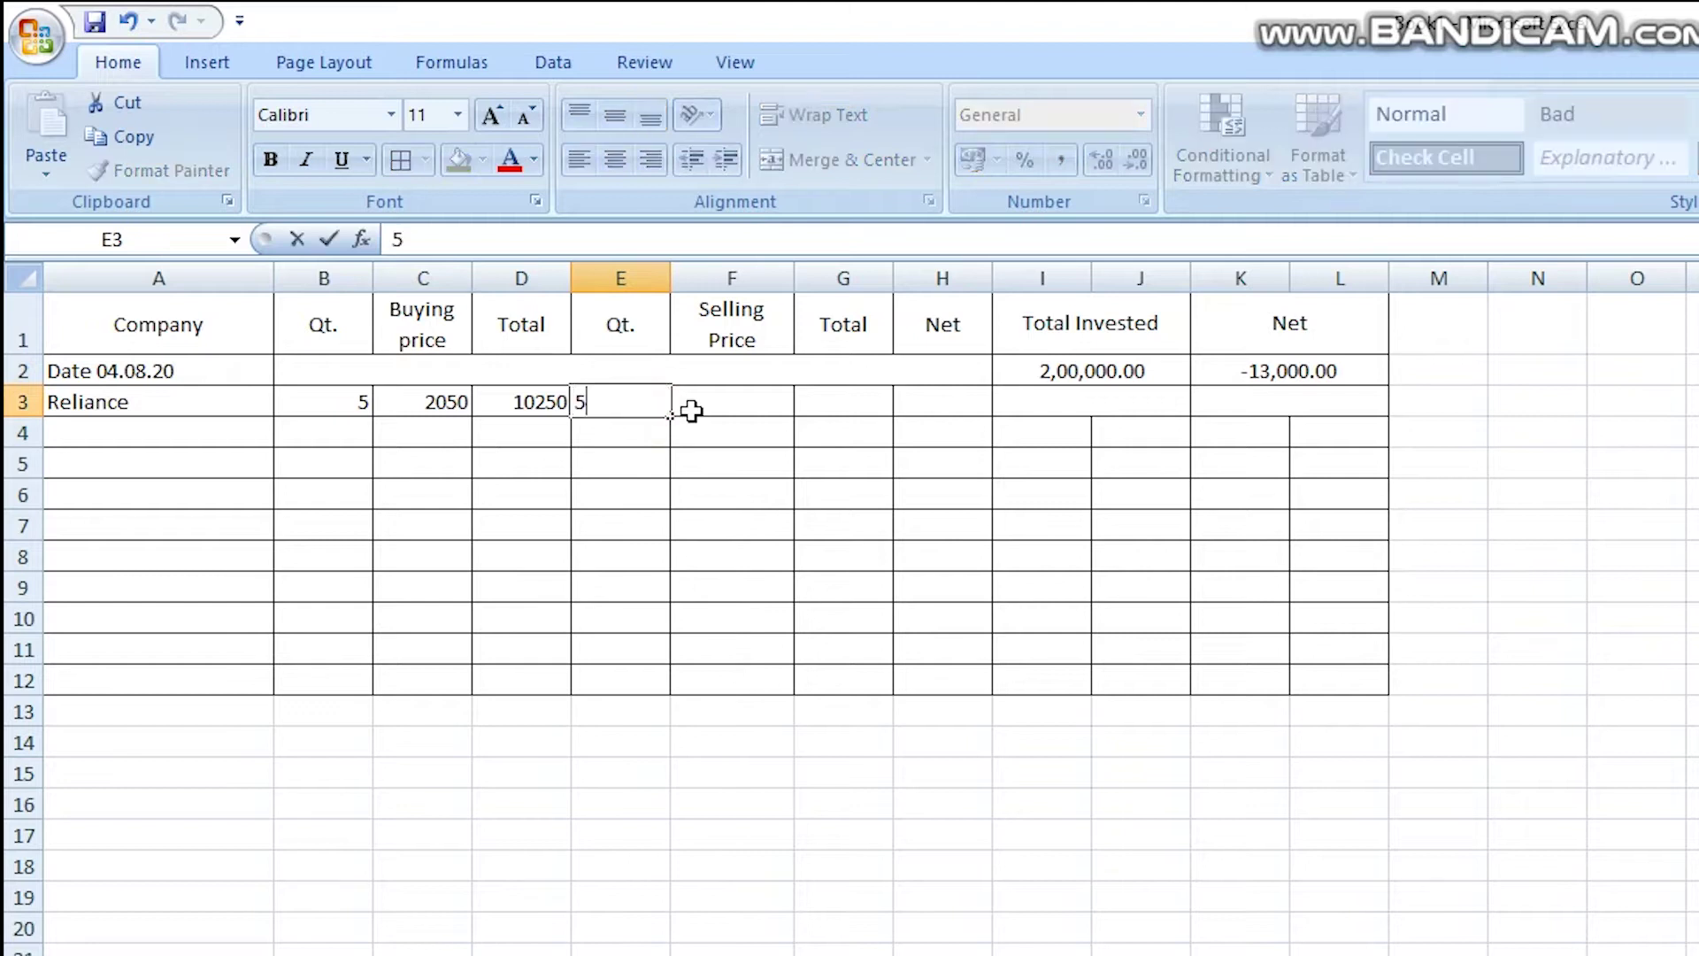
left_click(728, 386)
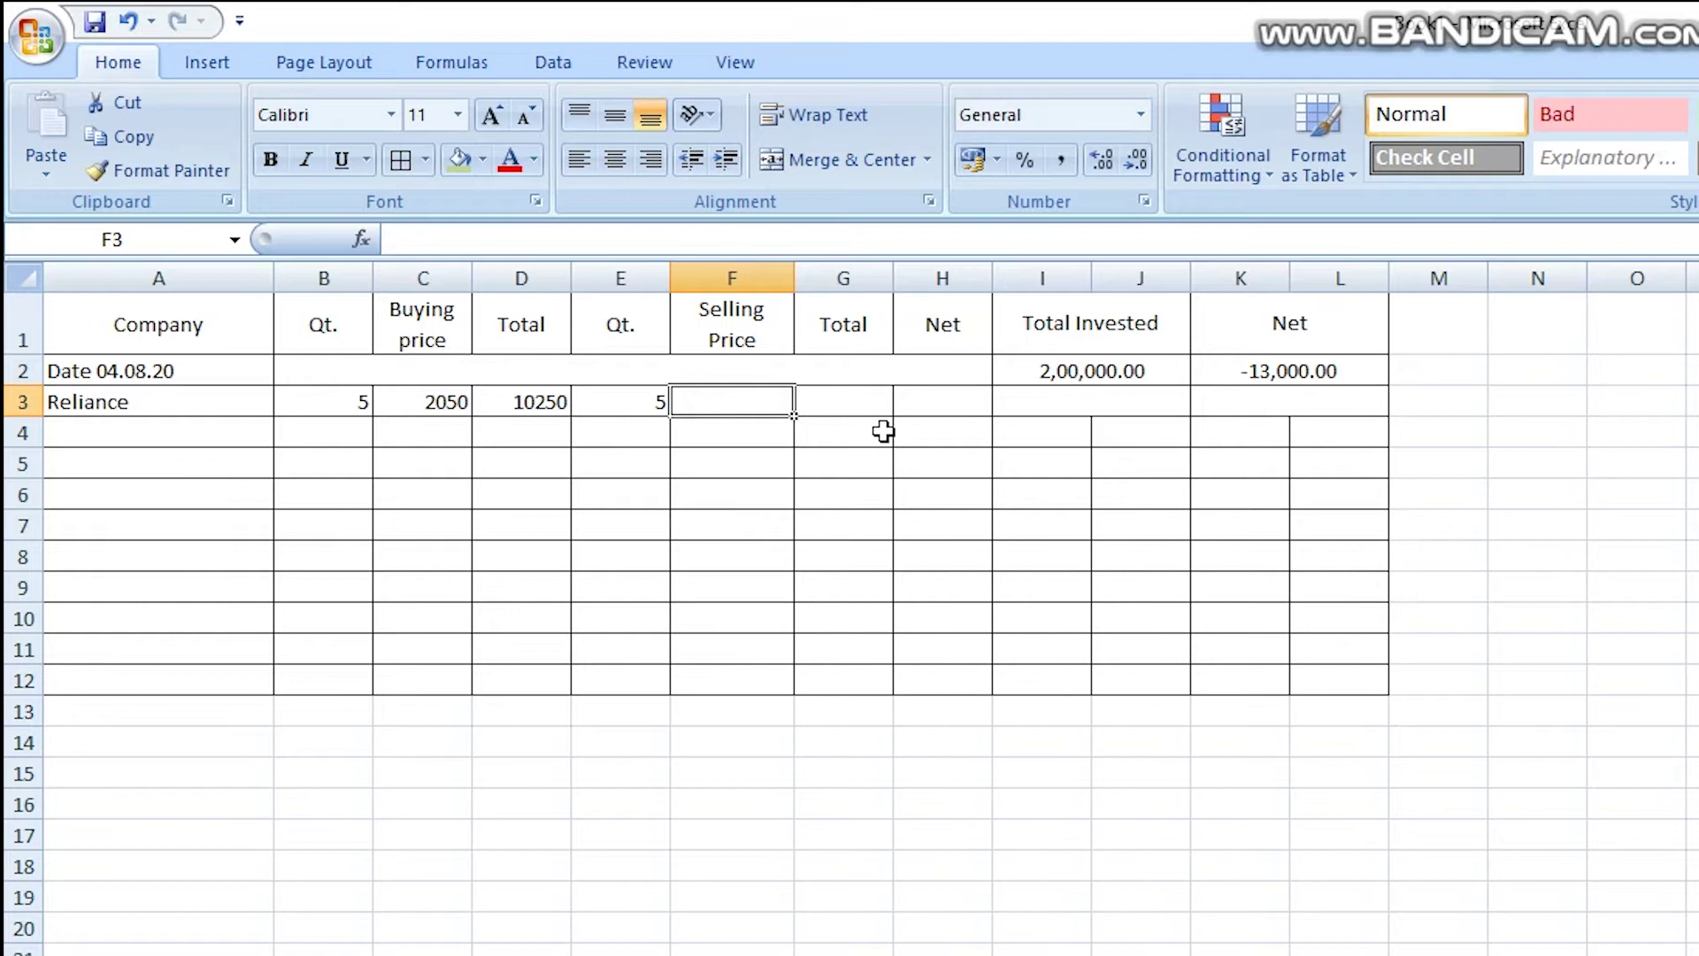
type("2130")
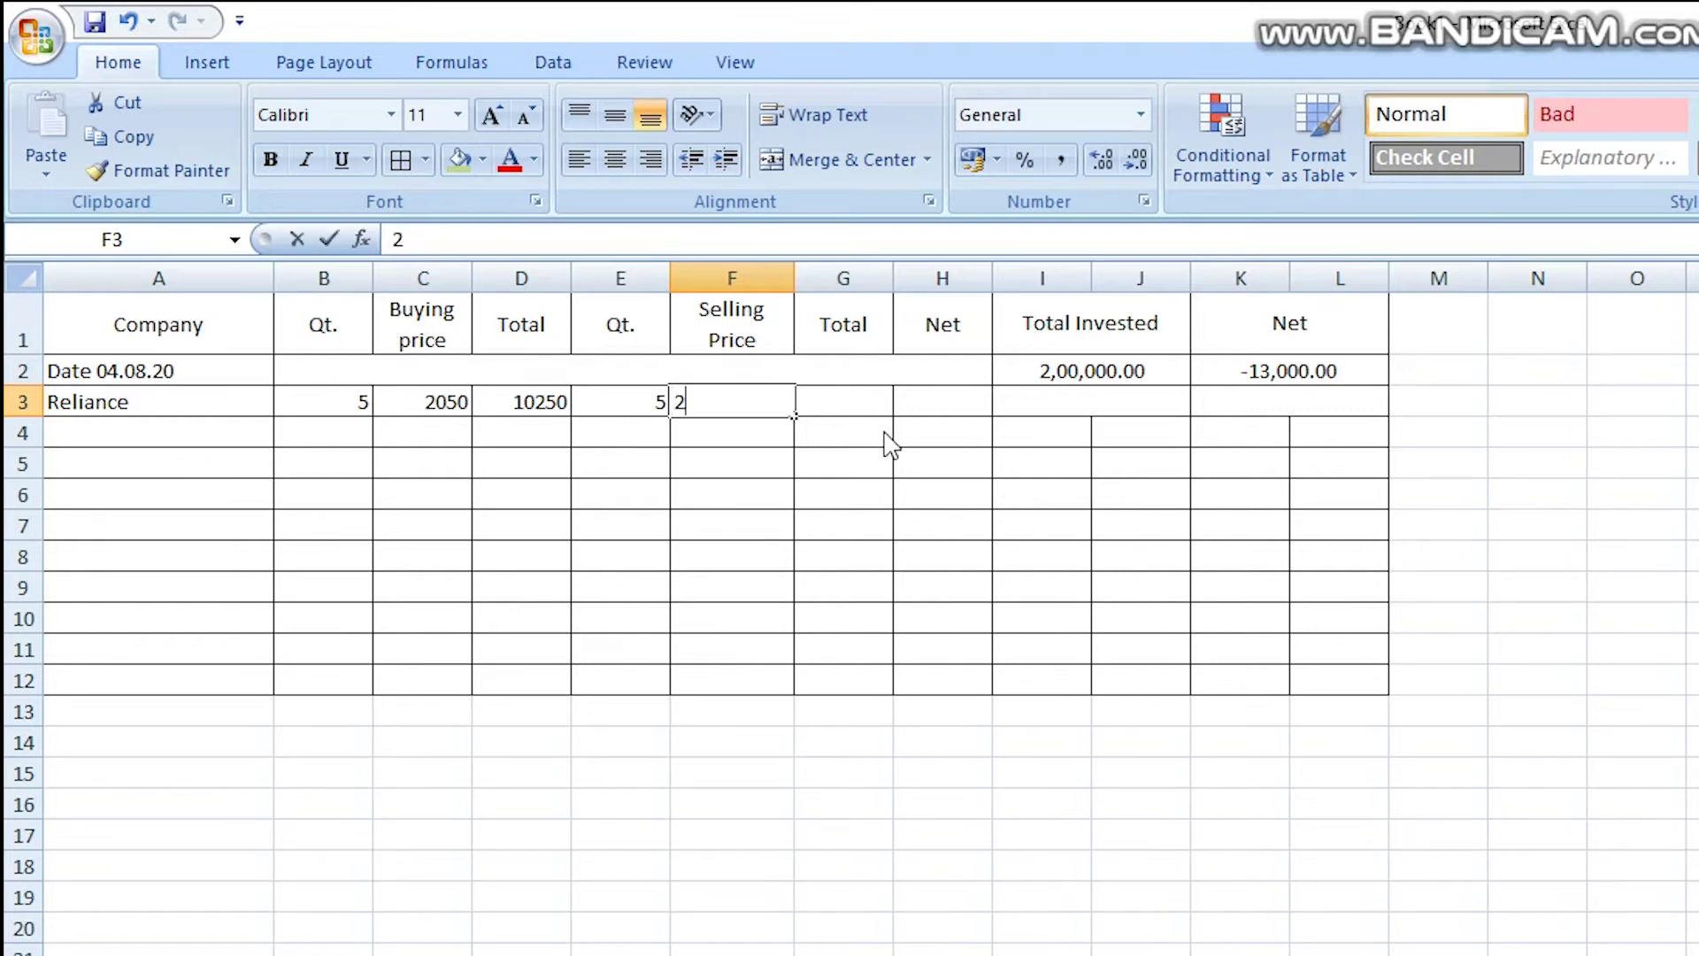
Calculate the Reliance sales total in G3 by multiplying selling price by sold quantity with =F3*E3.
left_click(853, 402)
type("=")
left_click(721, 406)
type("*")
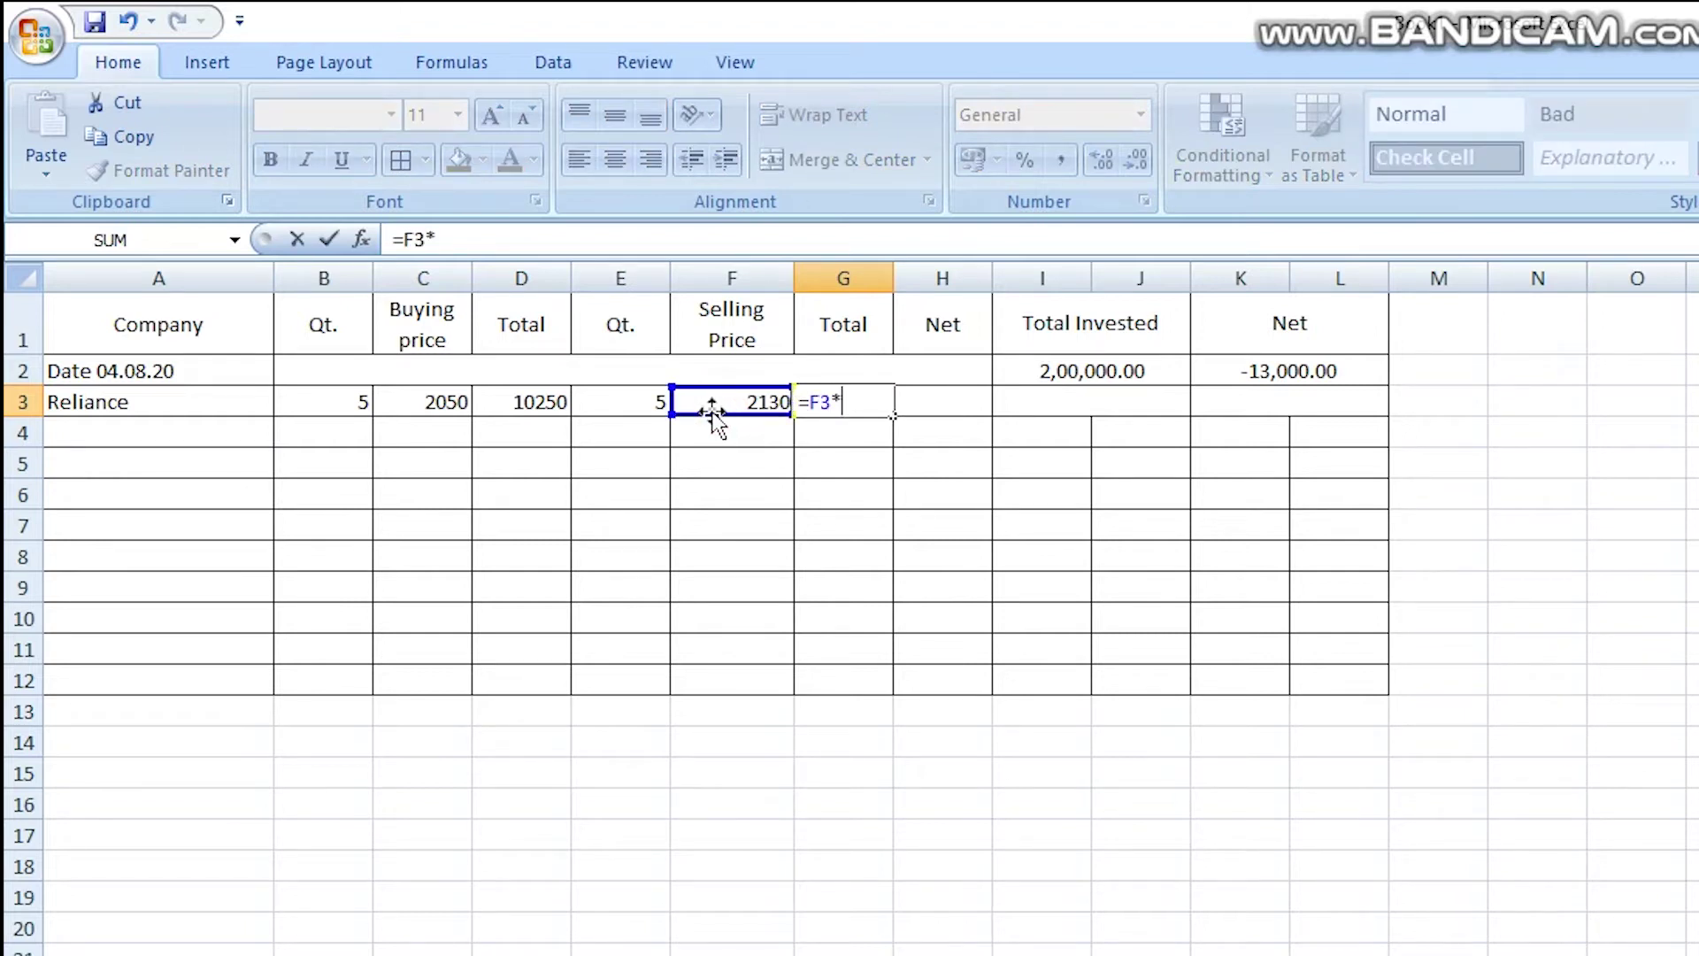
left_click(623, 398)
key("Return")
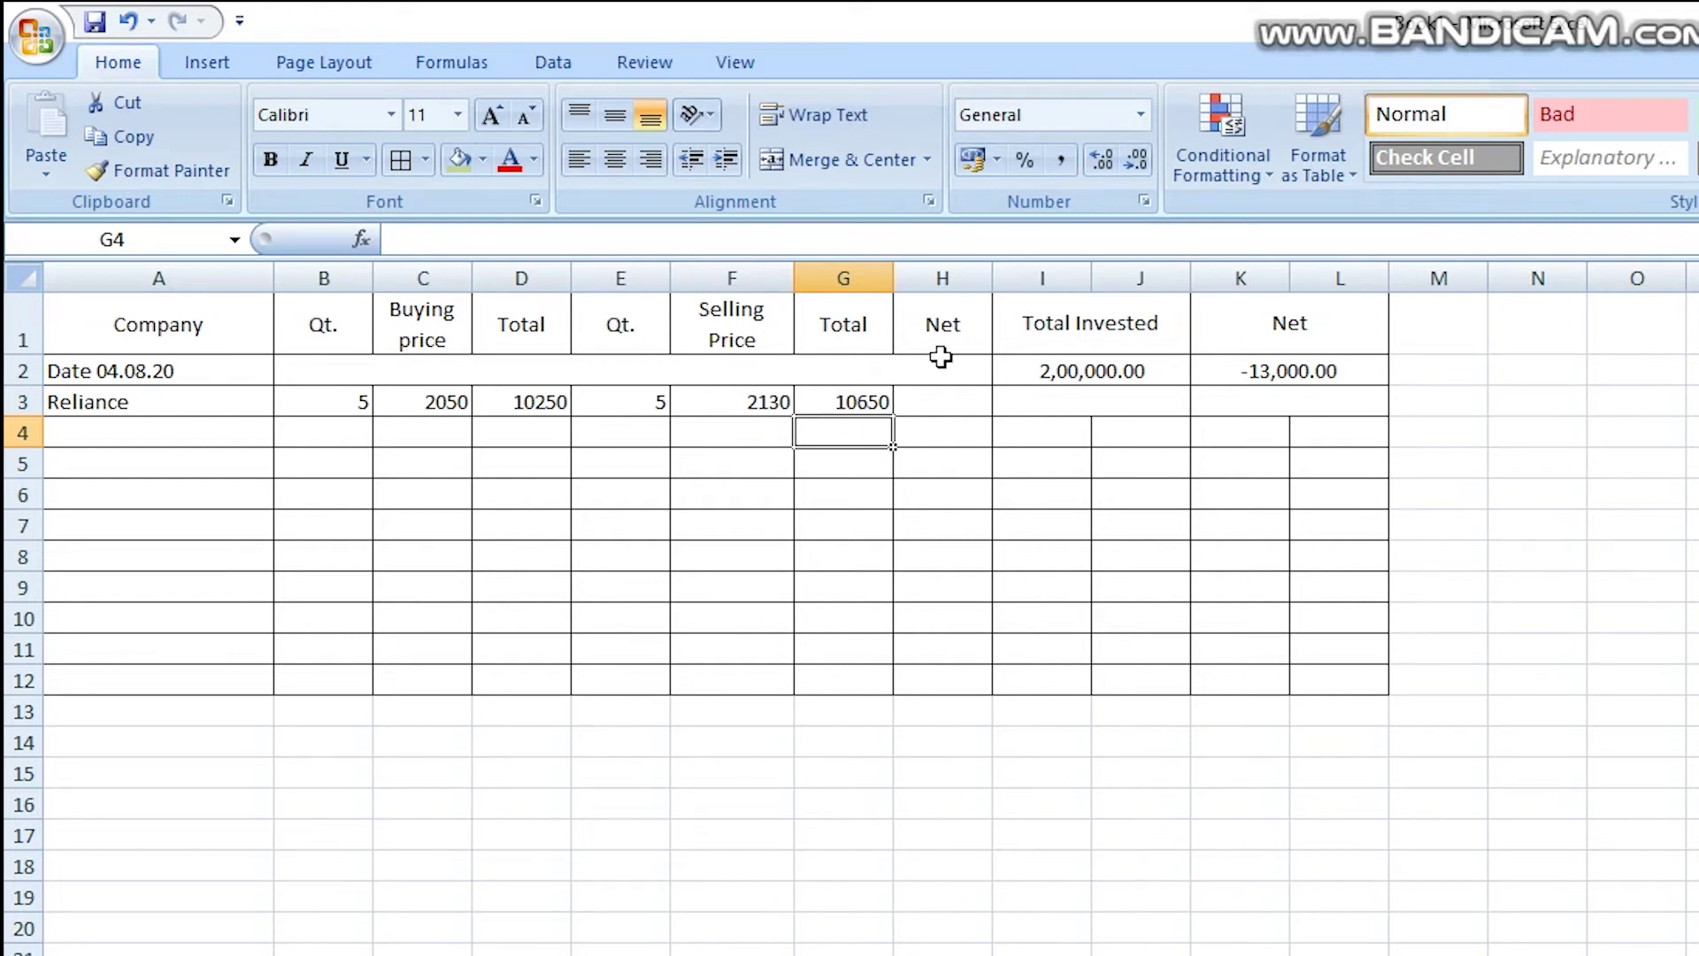
Calculate the Reliance net in H3 by subtracting the purchase total from the sales total with =G3-D3.
left_click(942, 404)
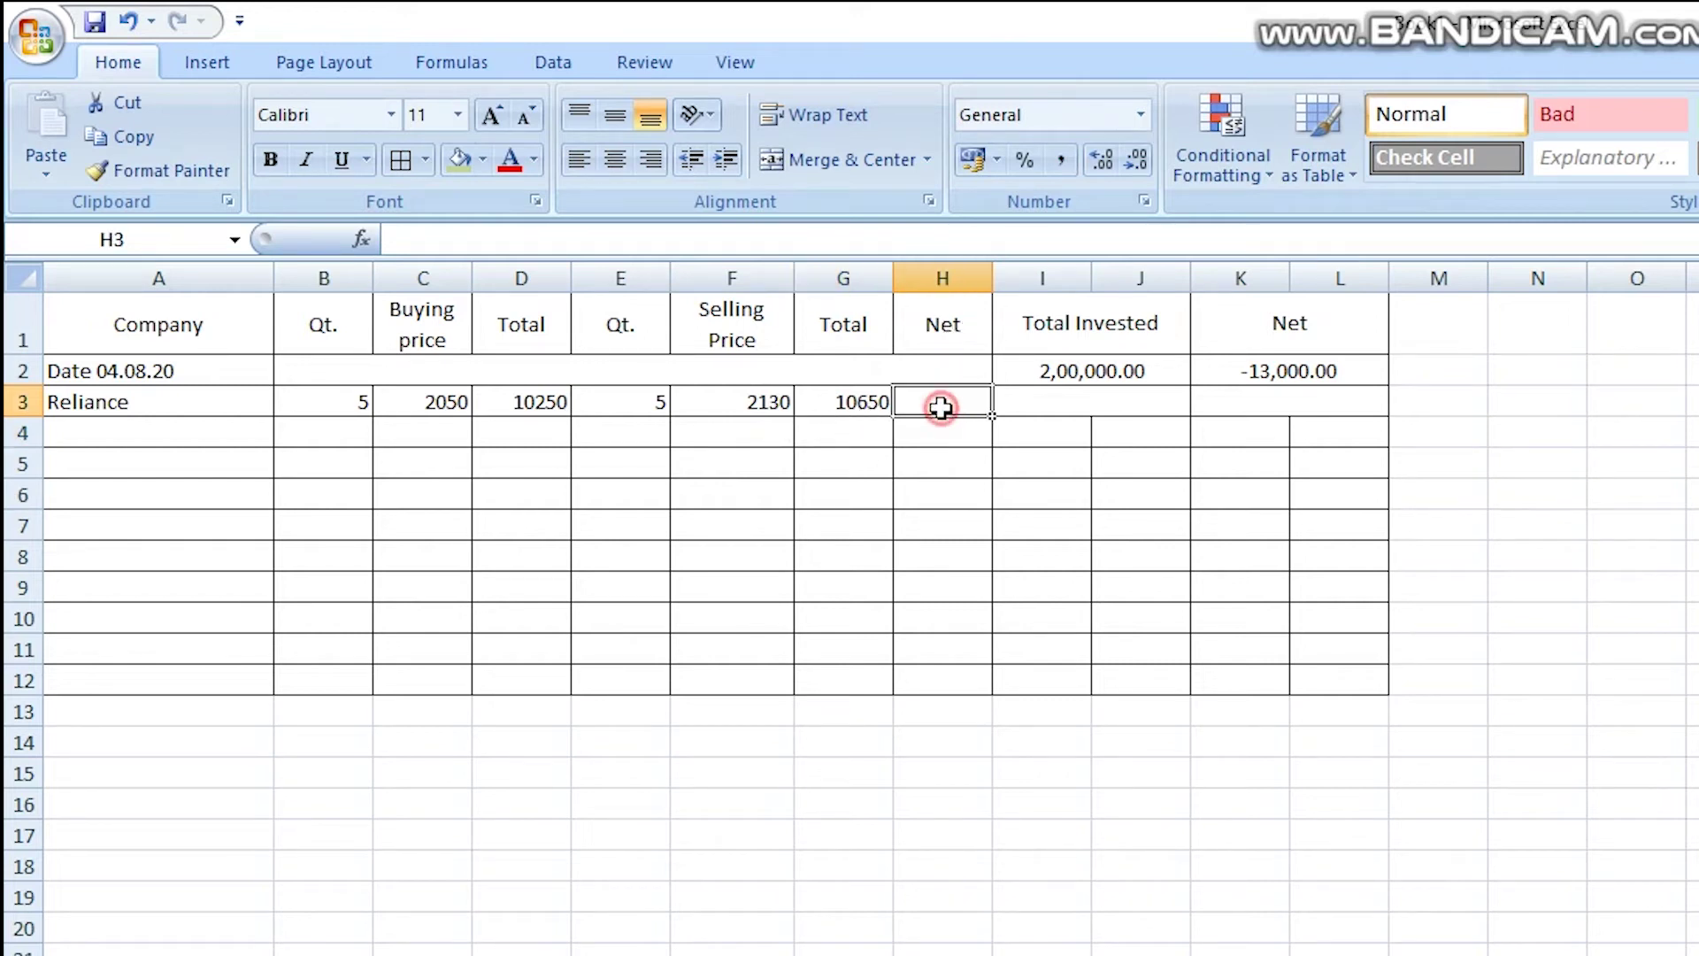
left_click(867, 408)
left_click(956, 396)
type("=")
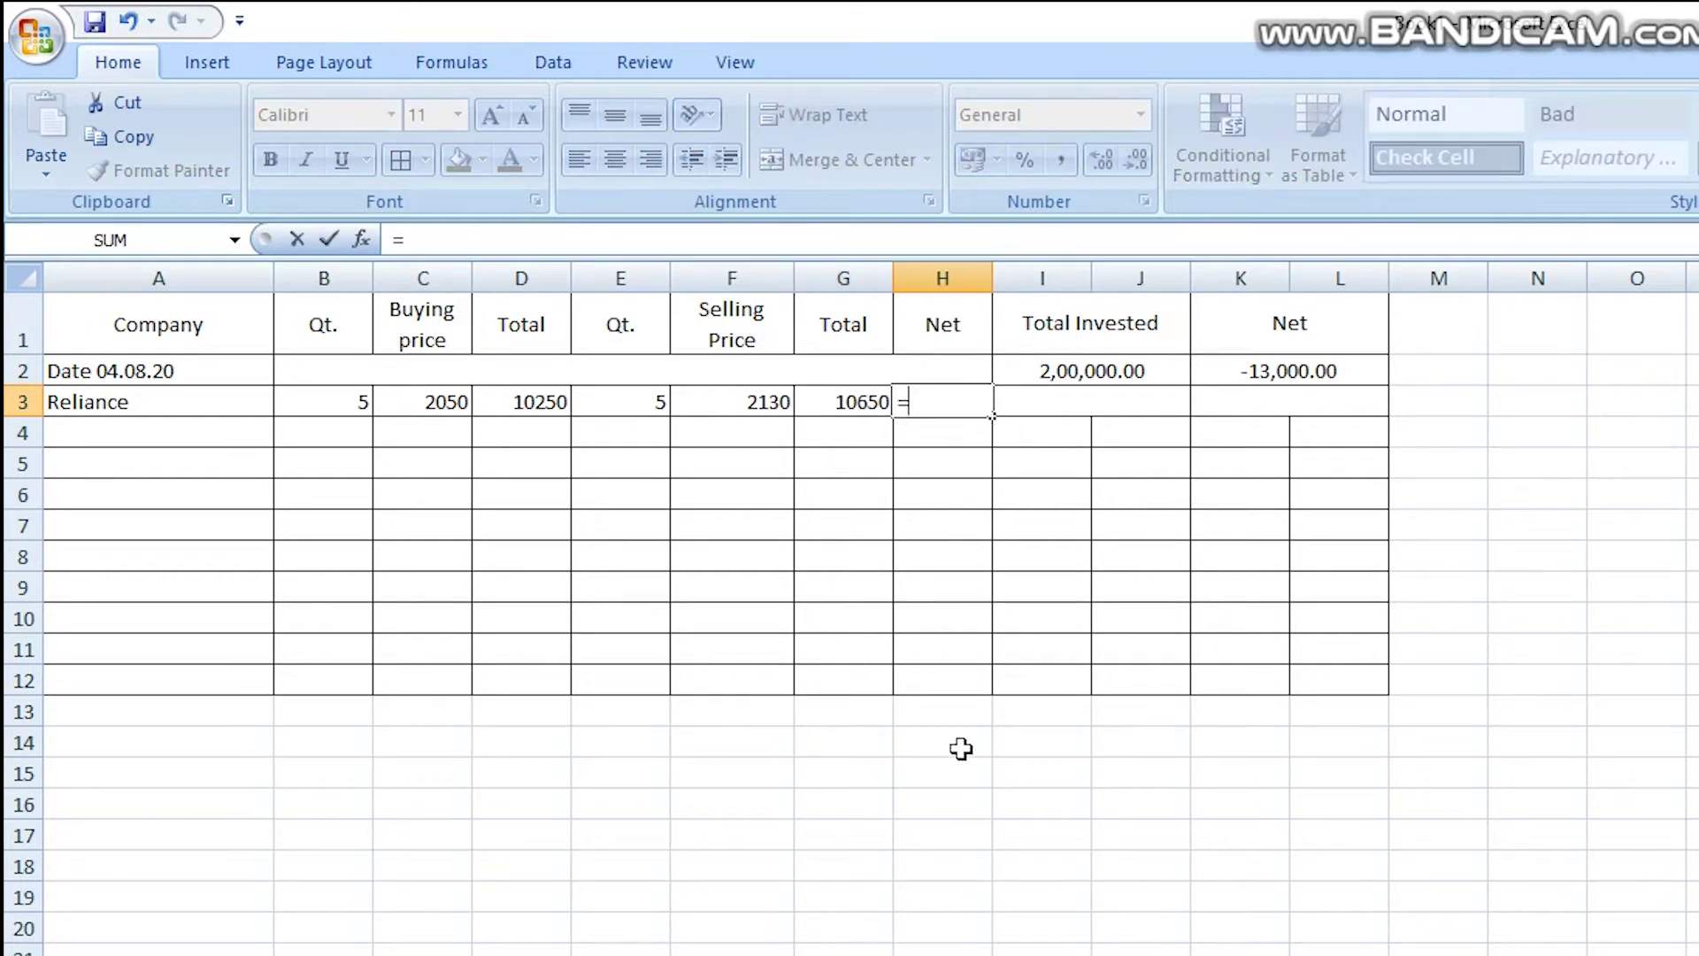
left_click(845, 405)
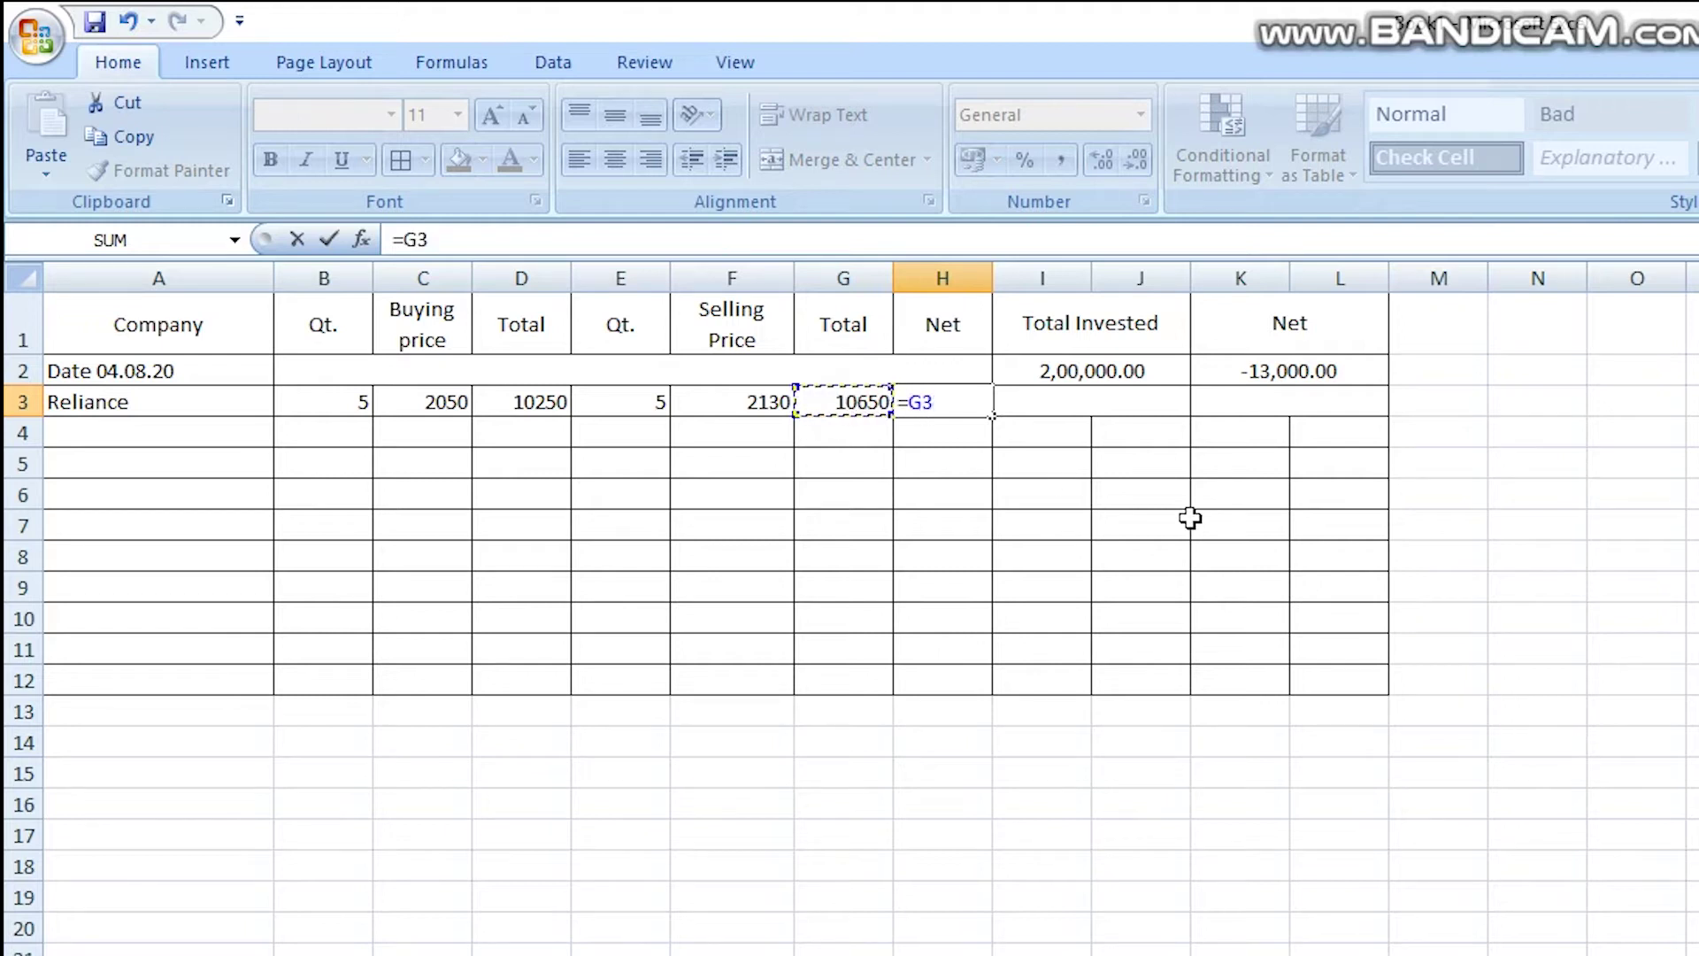
type("-")
left_click(528, 398)
key("Return")
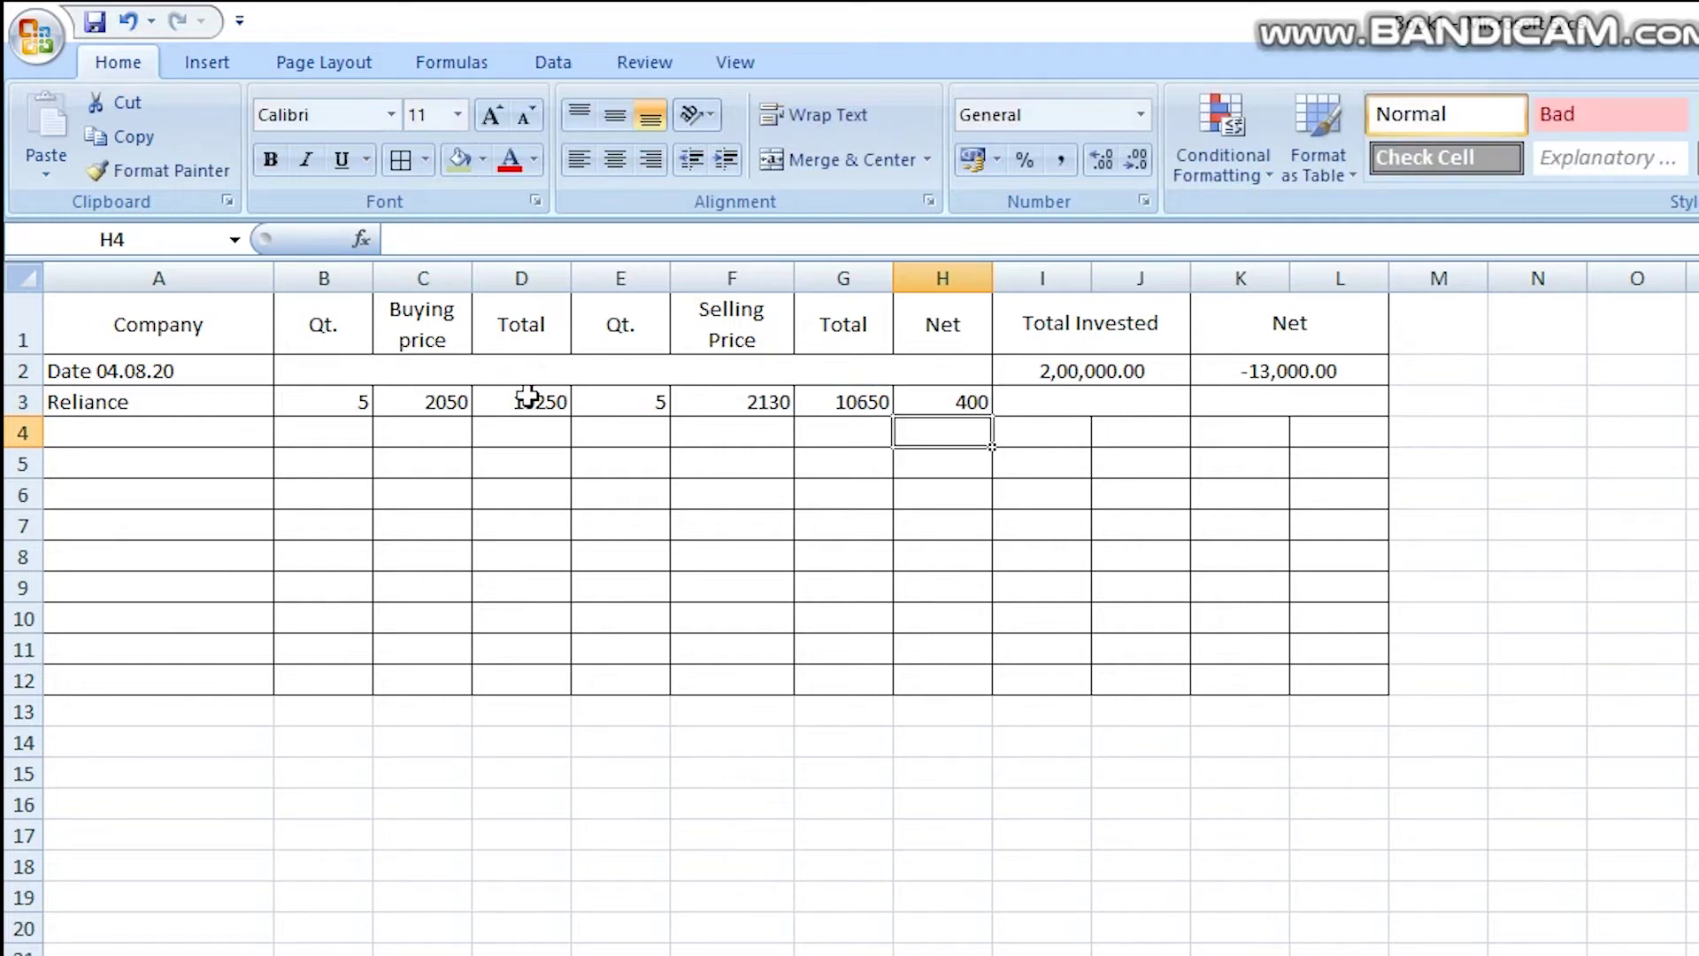
left_click(962, 396)
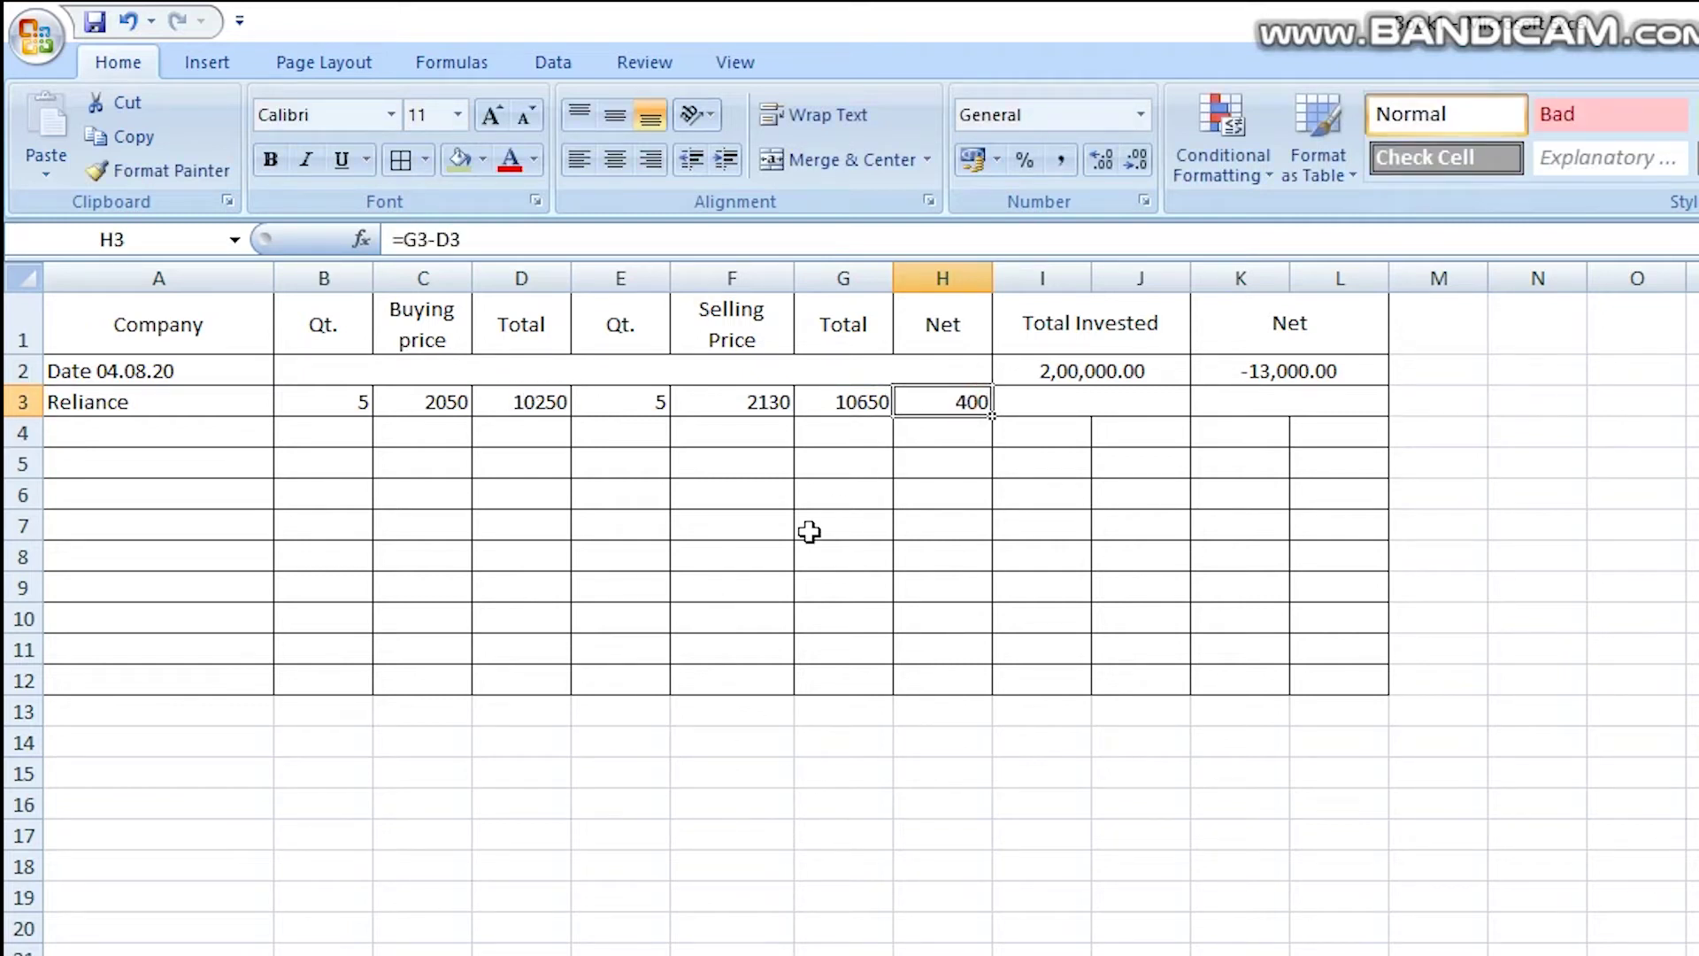
left_click(1258, 370)
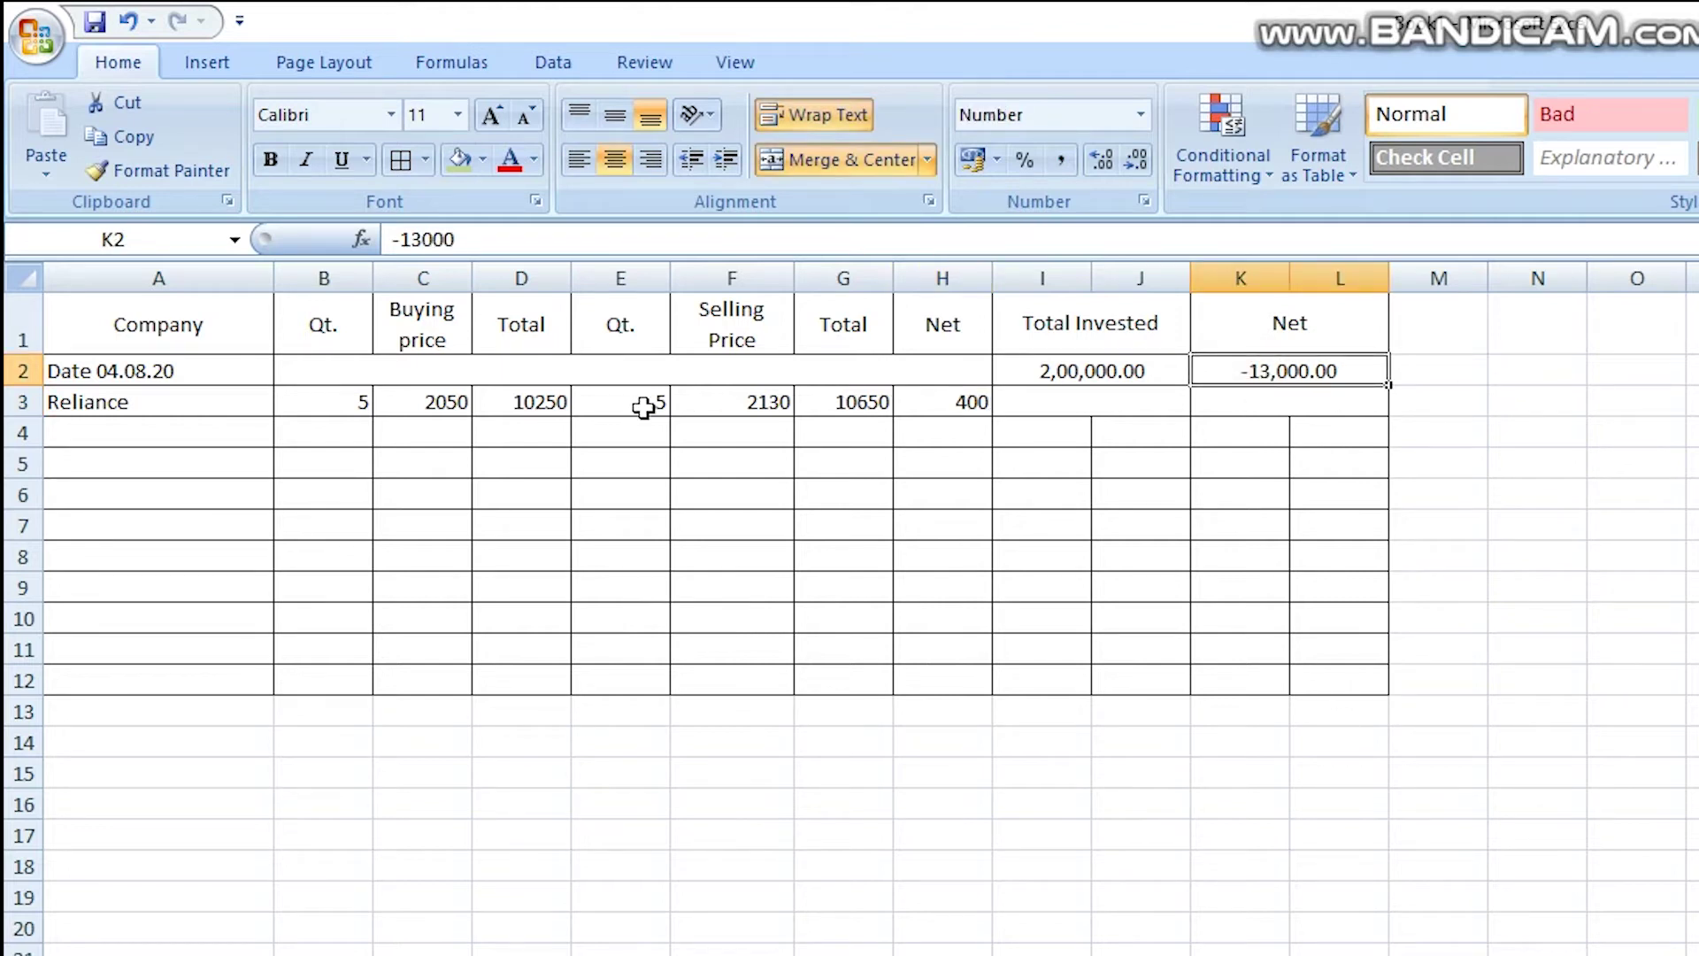
left_click(111, 433)
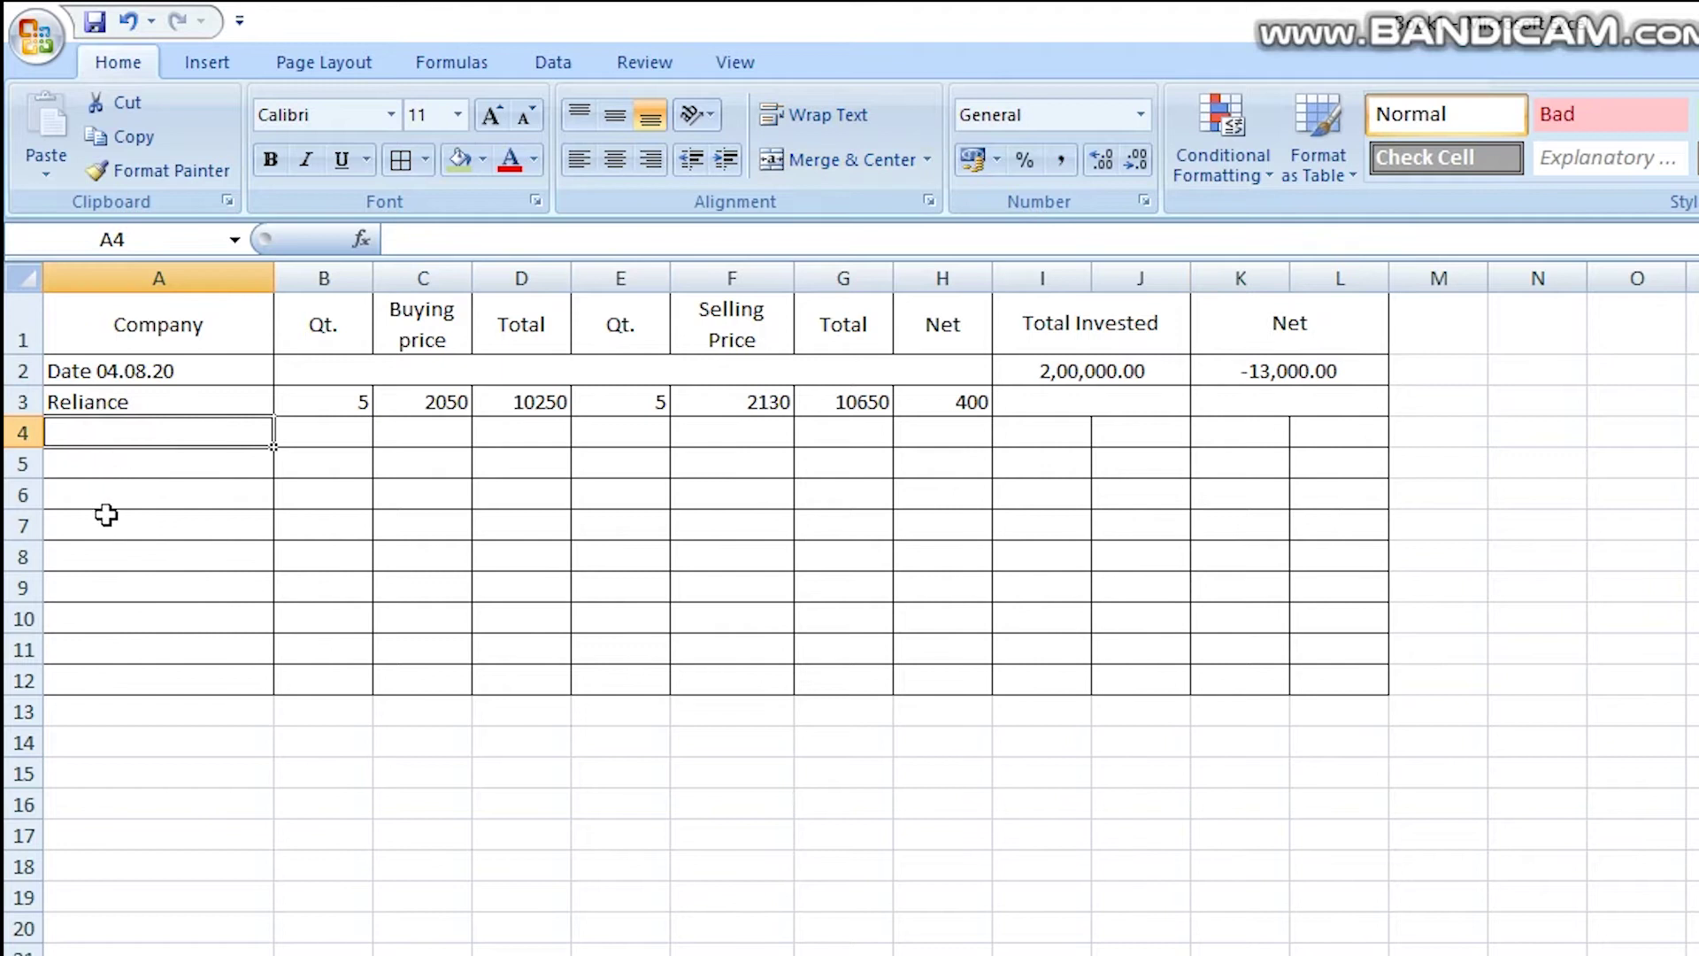
Enter sample net results of 200 in H4 and -130 in H5.
left_click(943, 442)
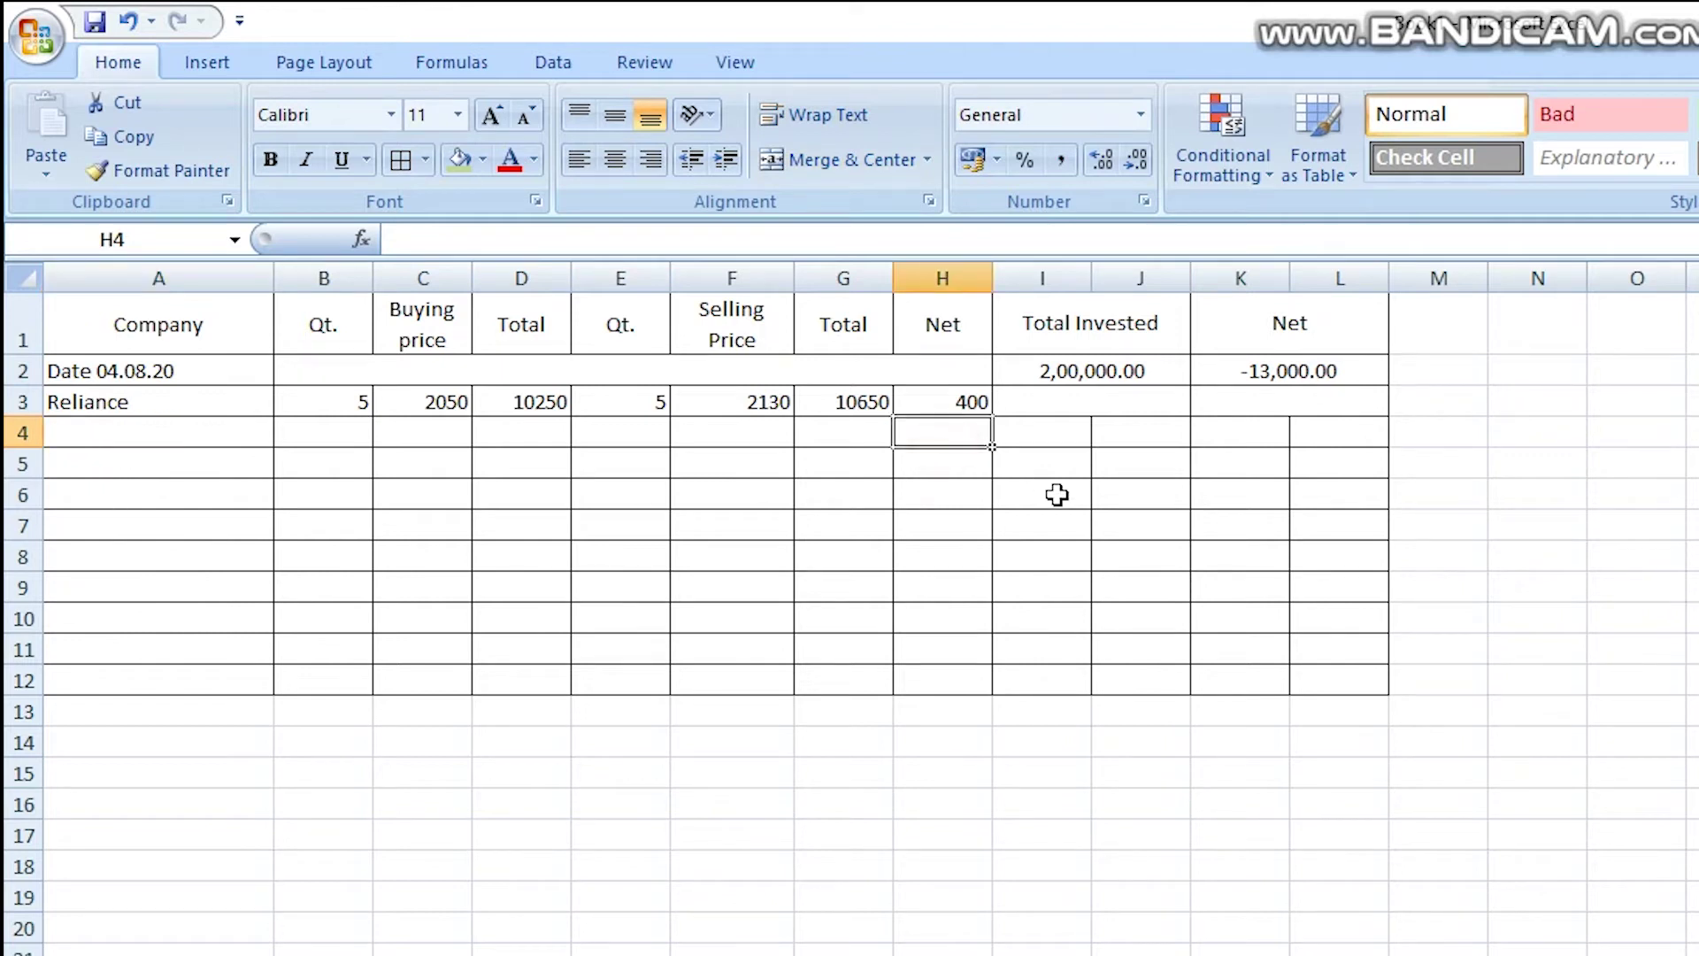
type("200")
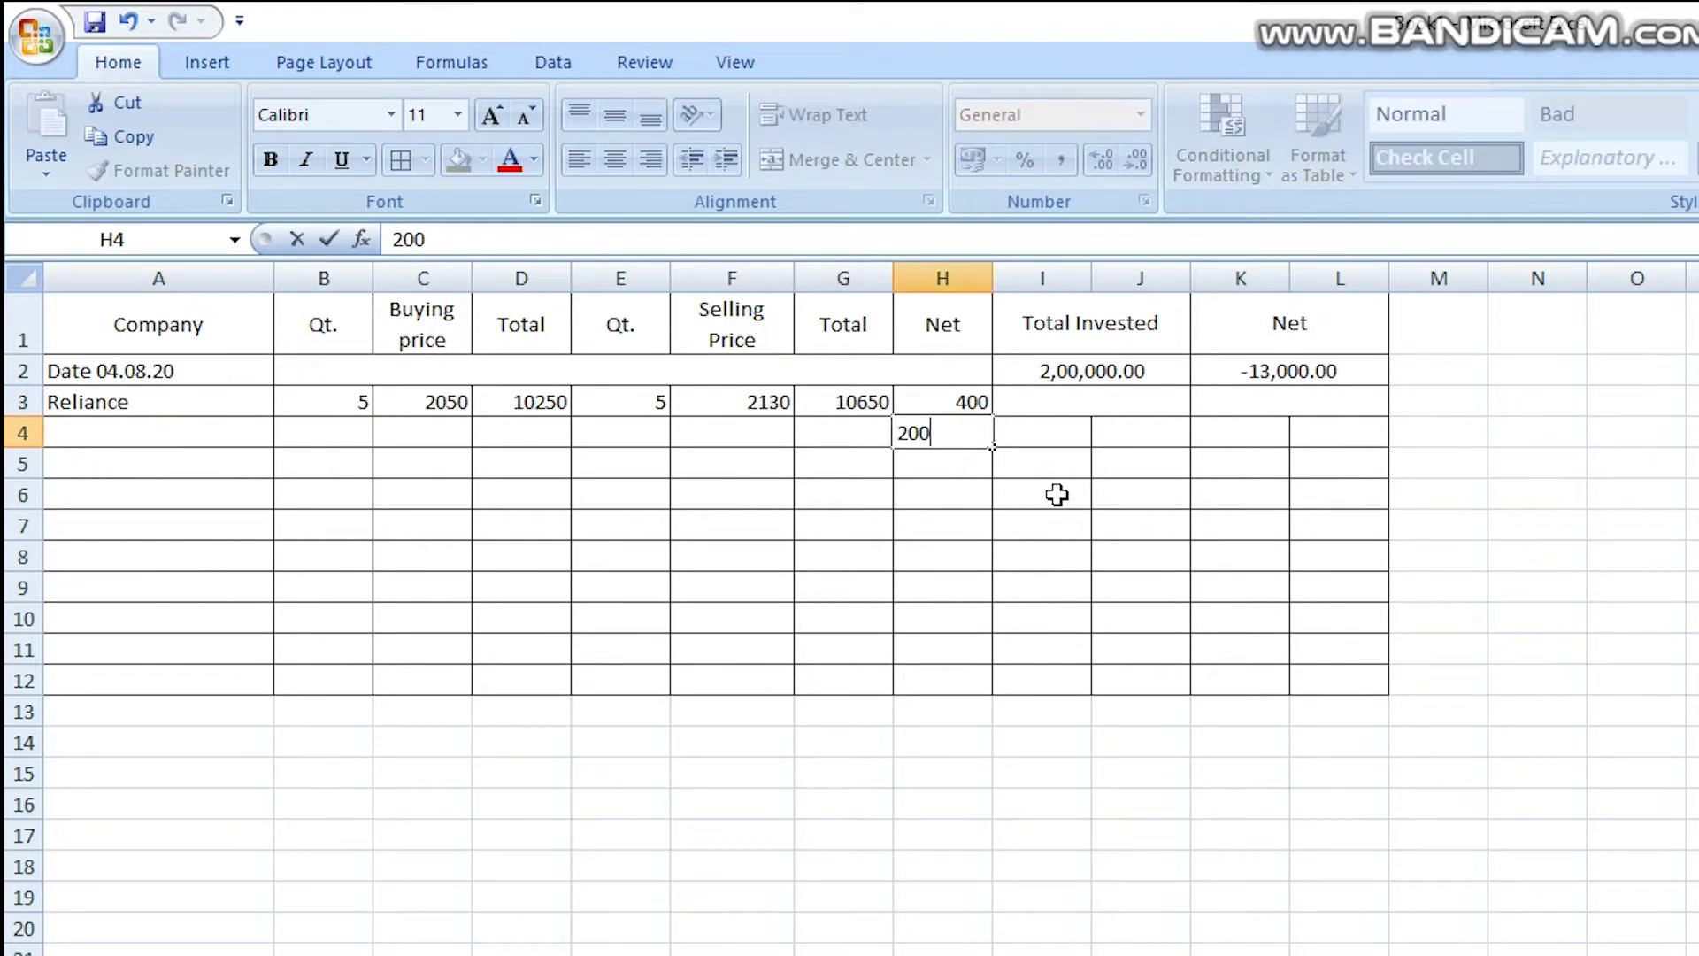
left_click(969, 458)
type("-130")
left_click(933, 509)
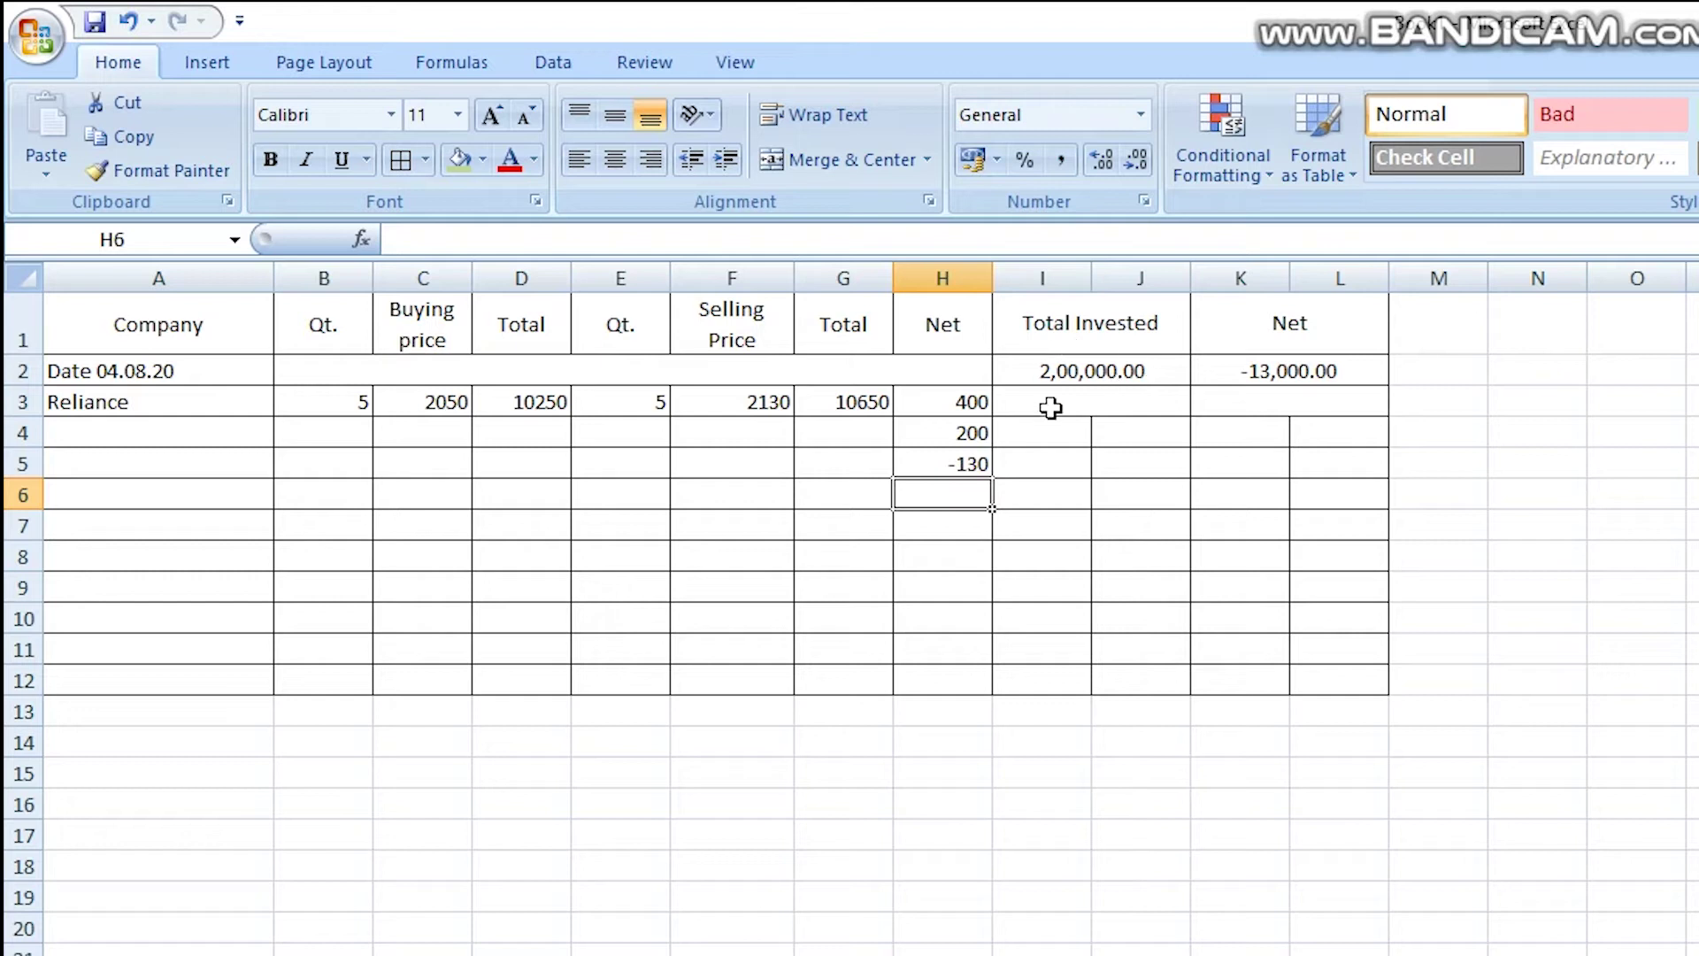
Fill the table's row 7 from A7 to L7 with blue as a separator band.
left_click_drag(89, 556, 972, 679)
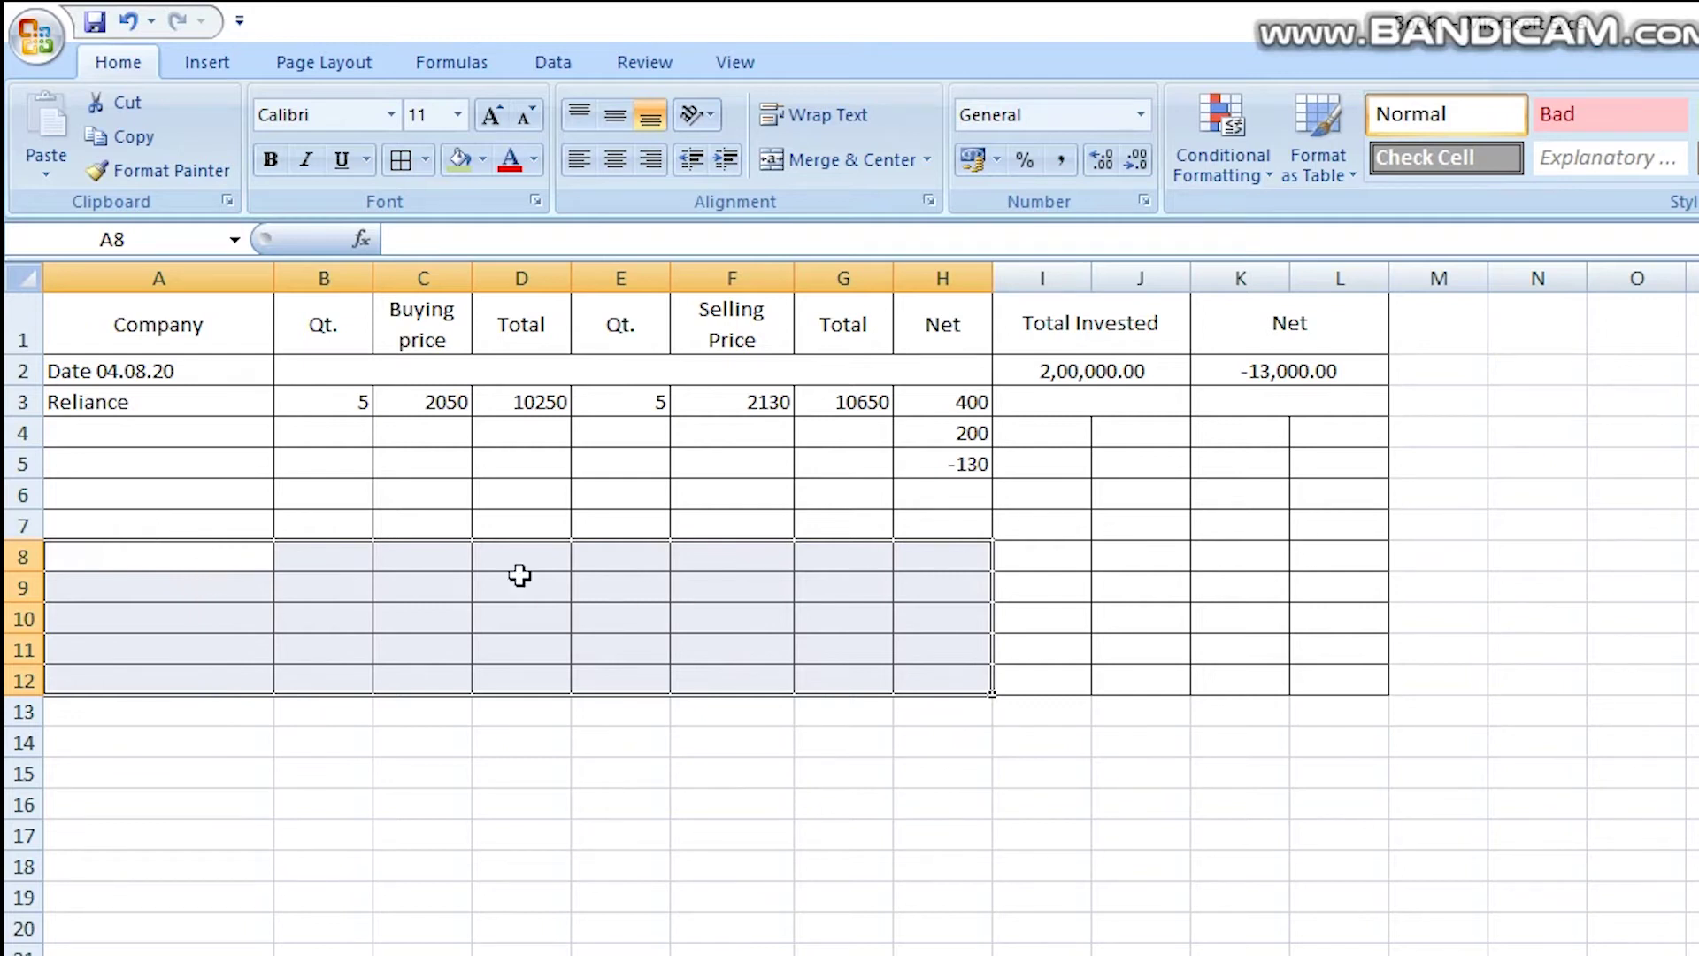
left_click_drag(66, 524, 1316, 536)
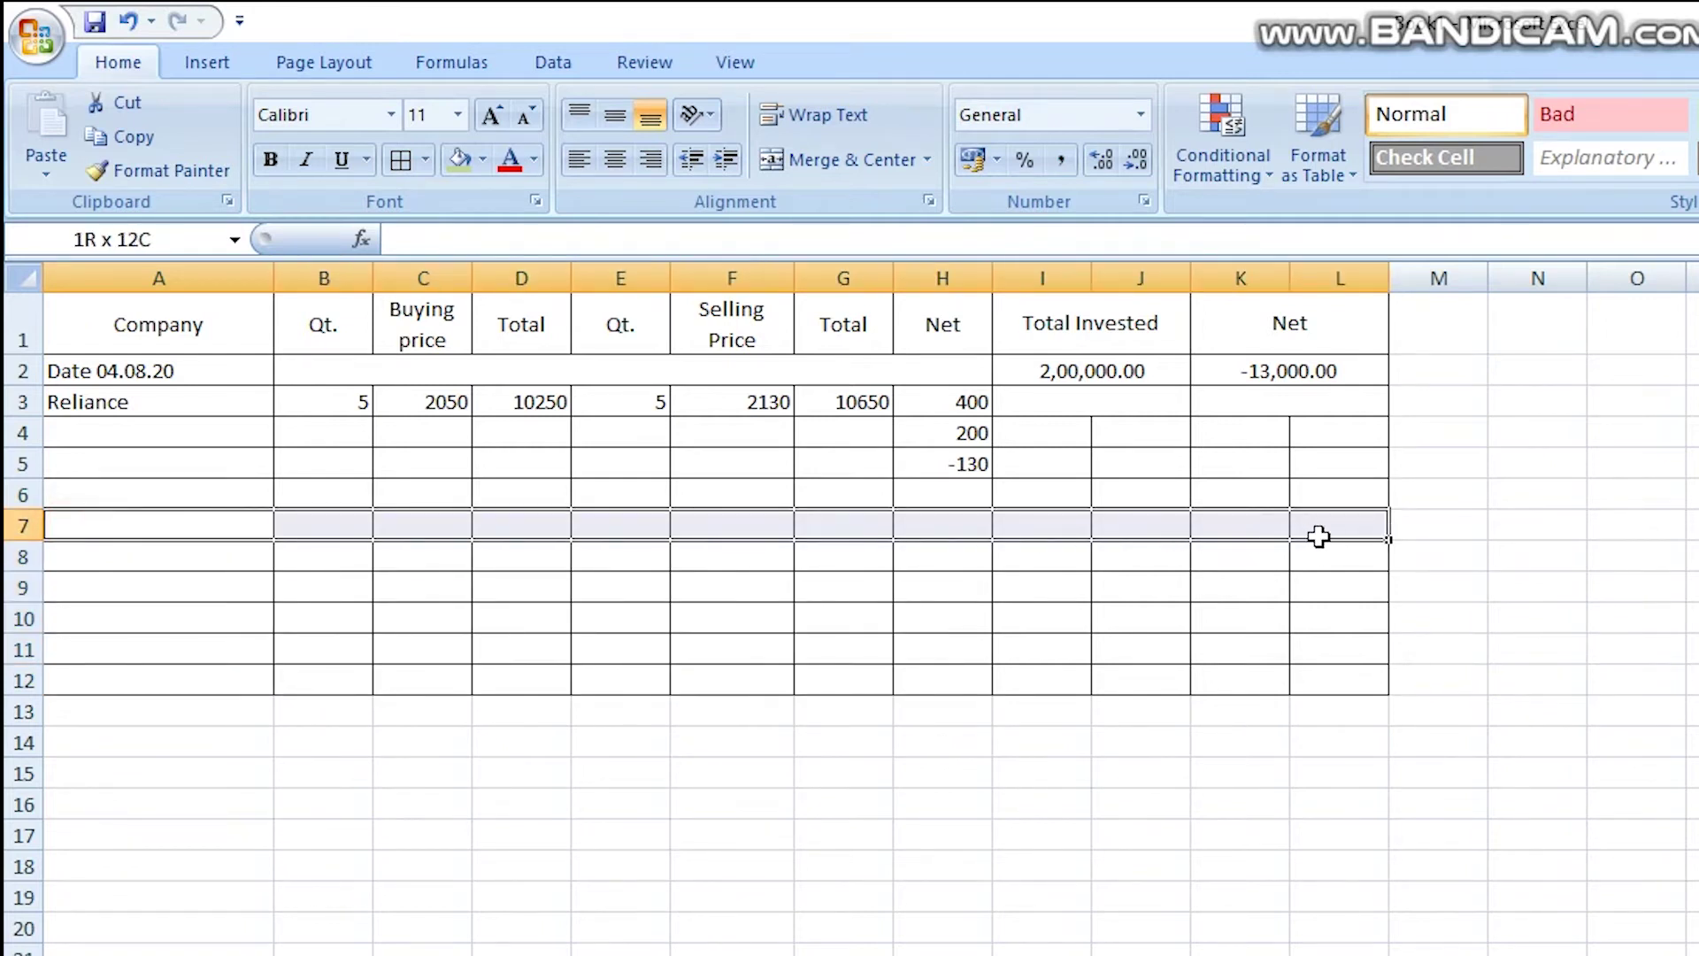
left_click(483, 160)
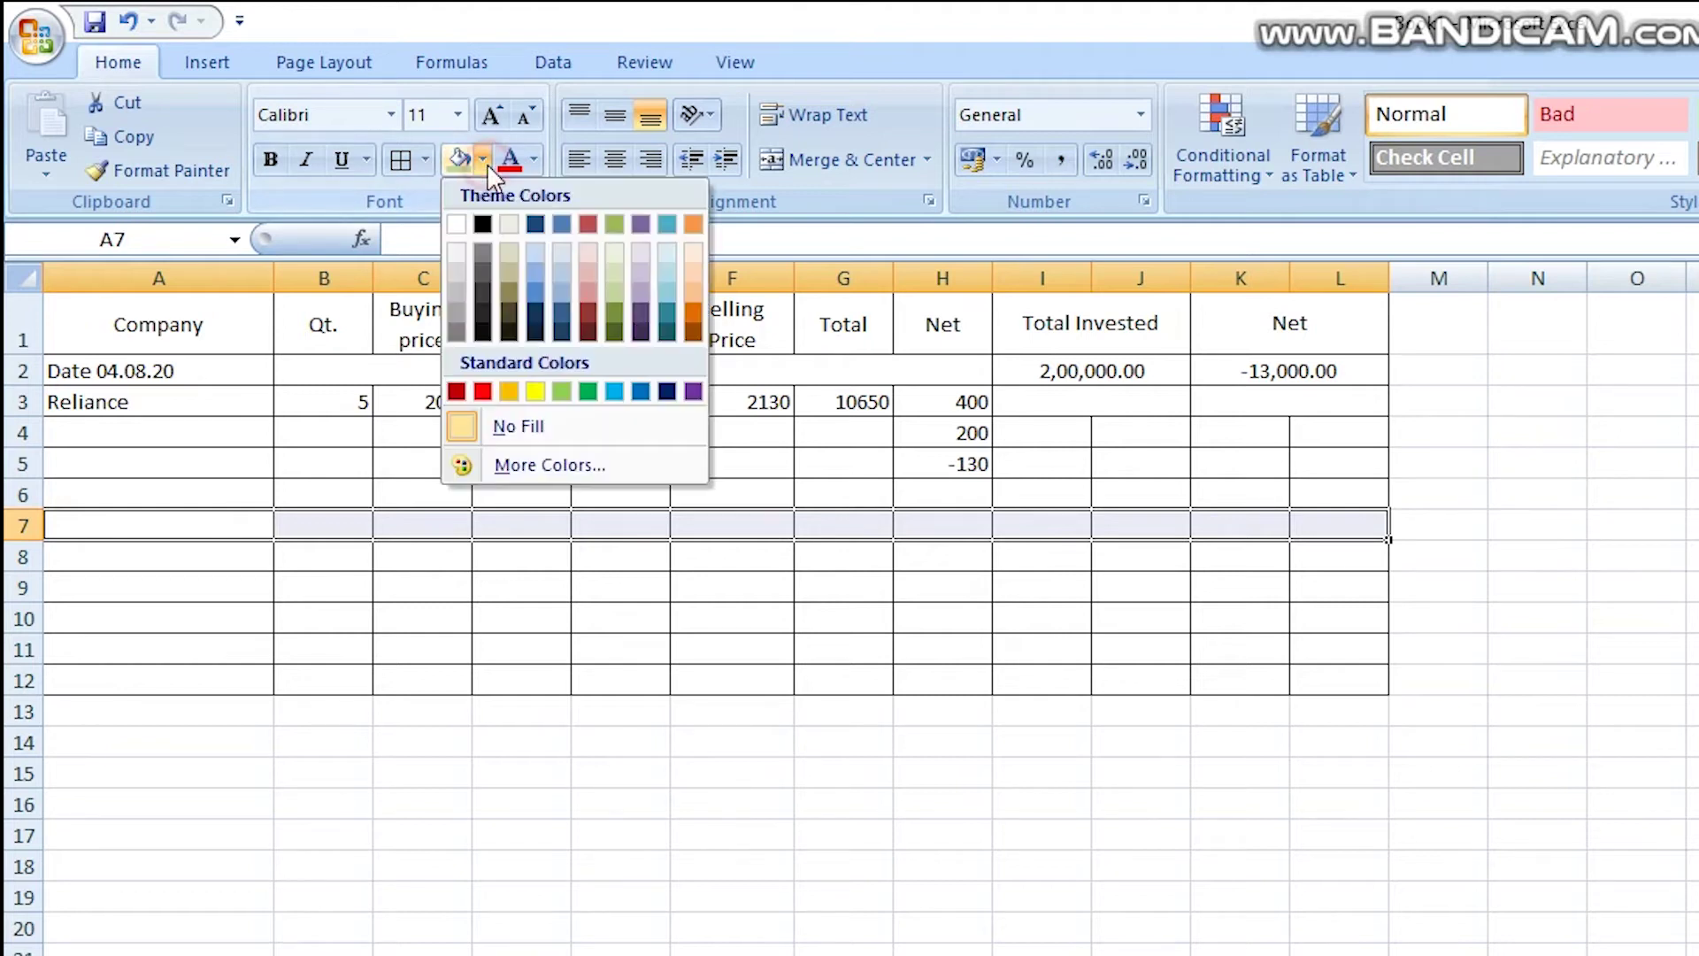
left_click(540, 292)
left_click(836, 806)
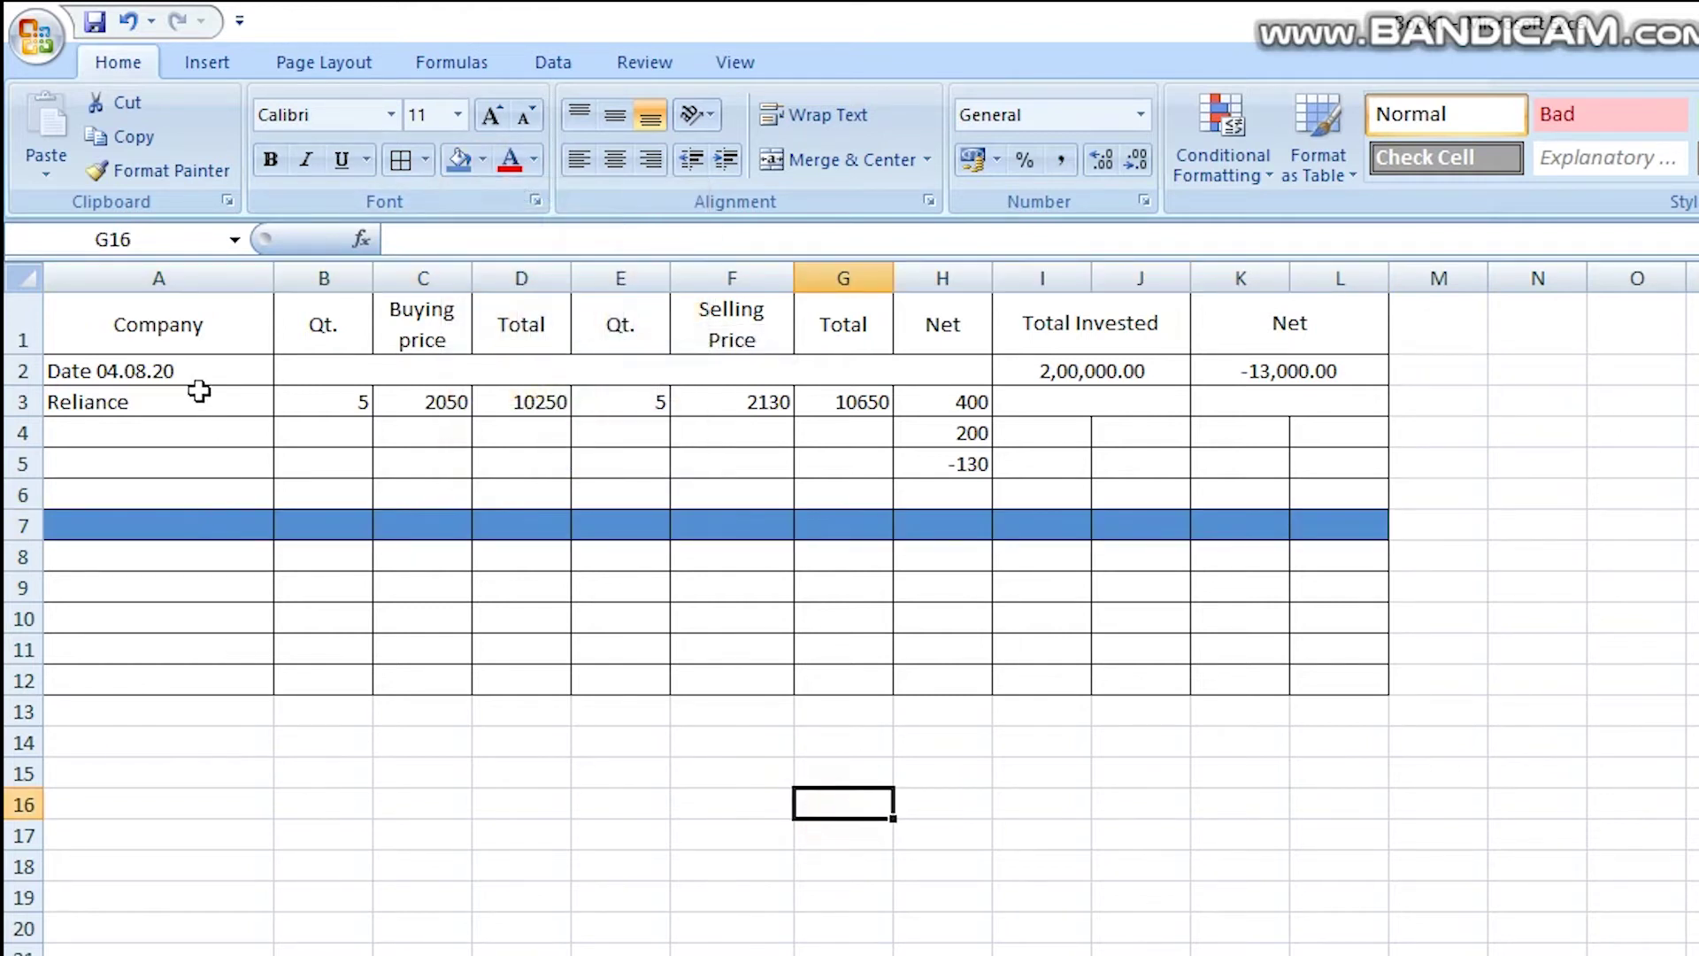
Insert a blank row above row 6 and another above row 5.
right_click(22, 493)
left_click(76, 651)
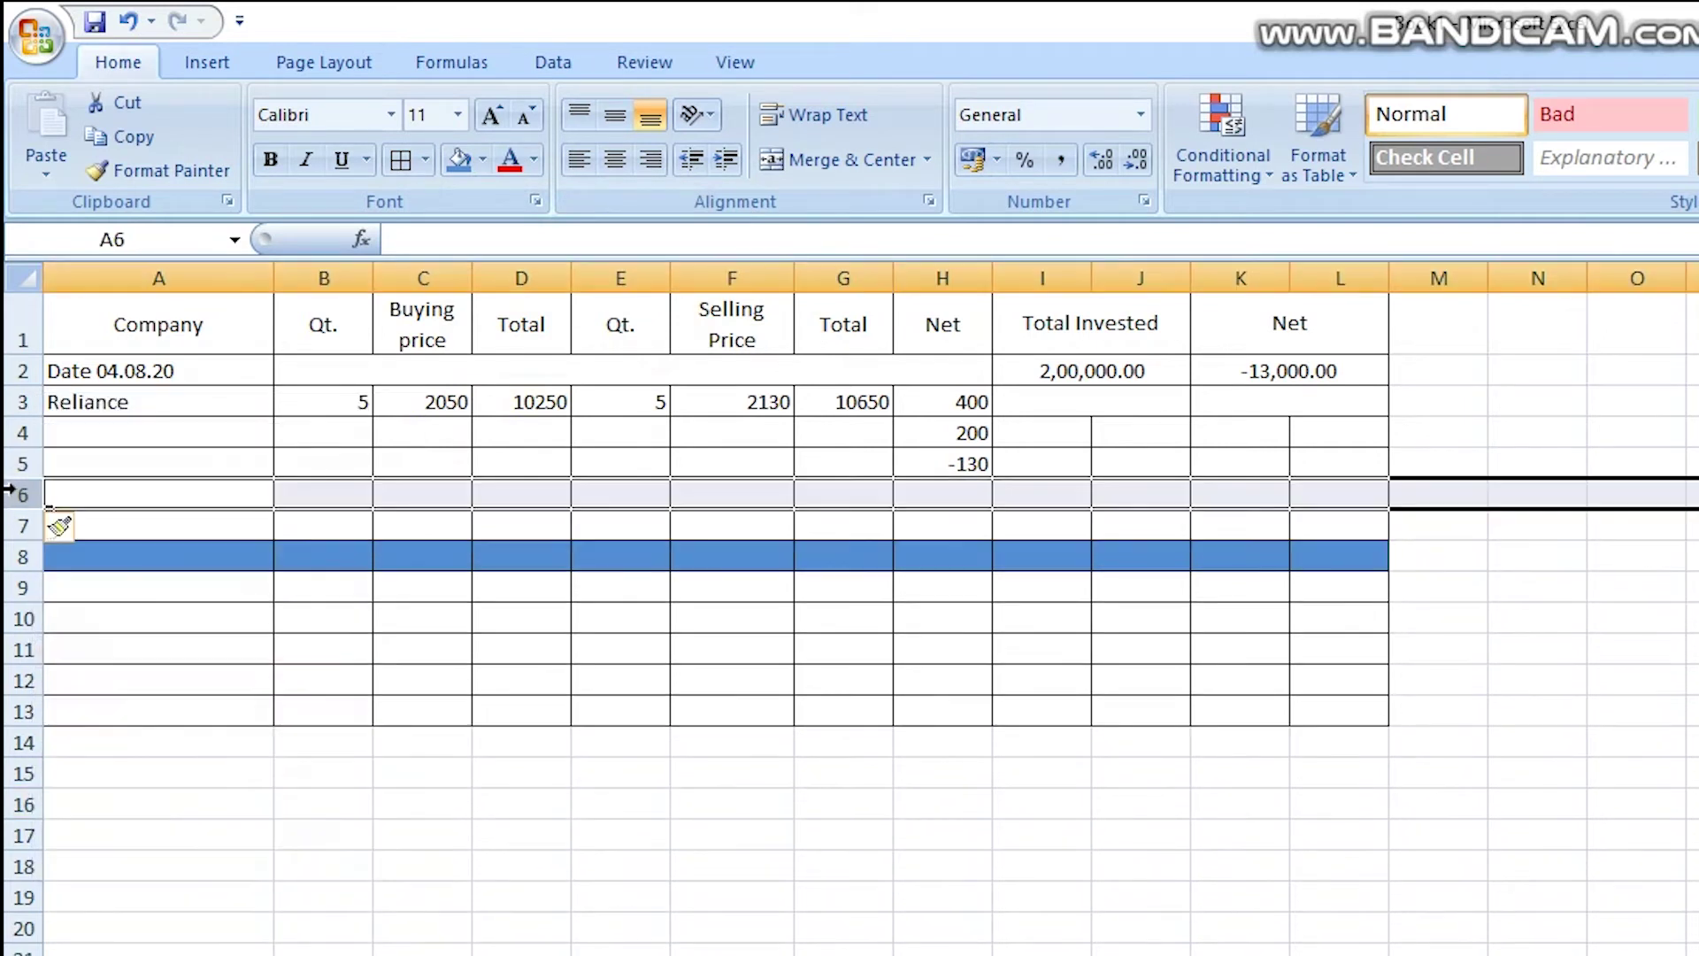
right_click(19, 465)
left_click(58, 636)
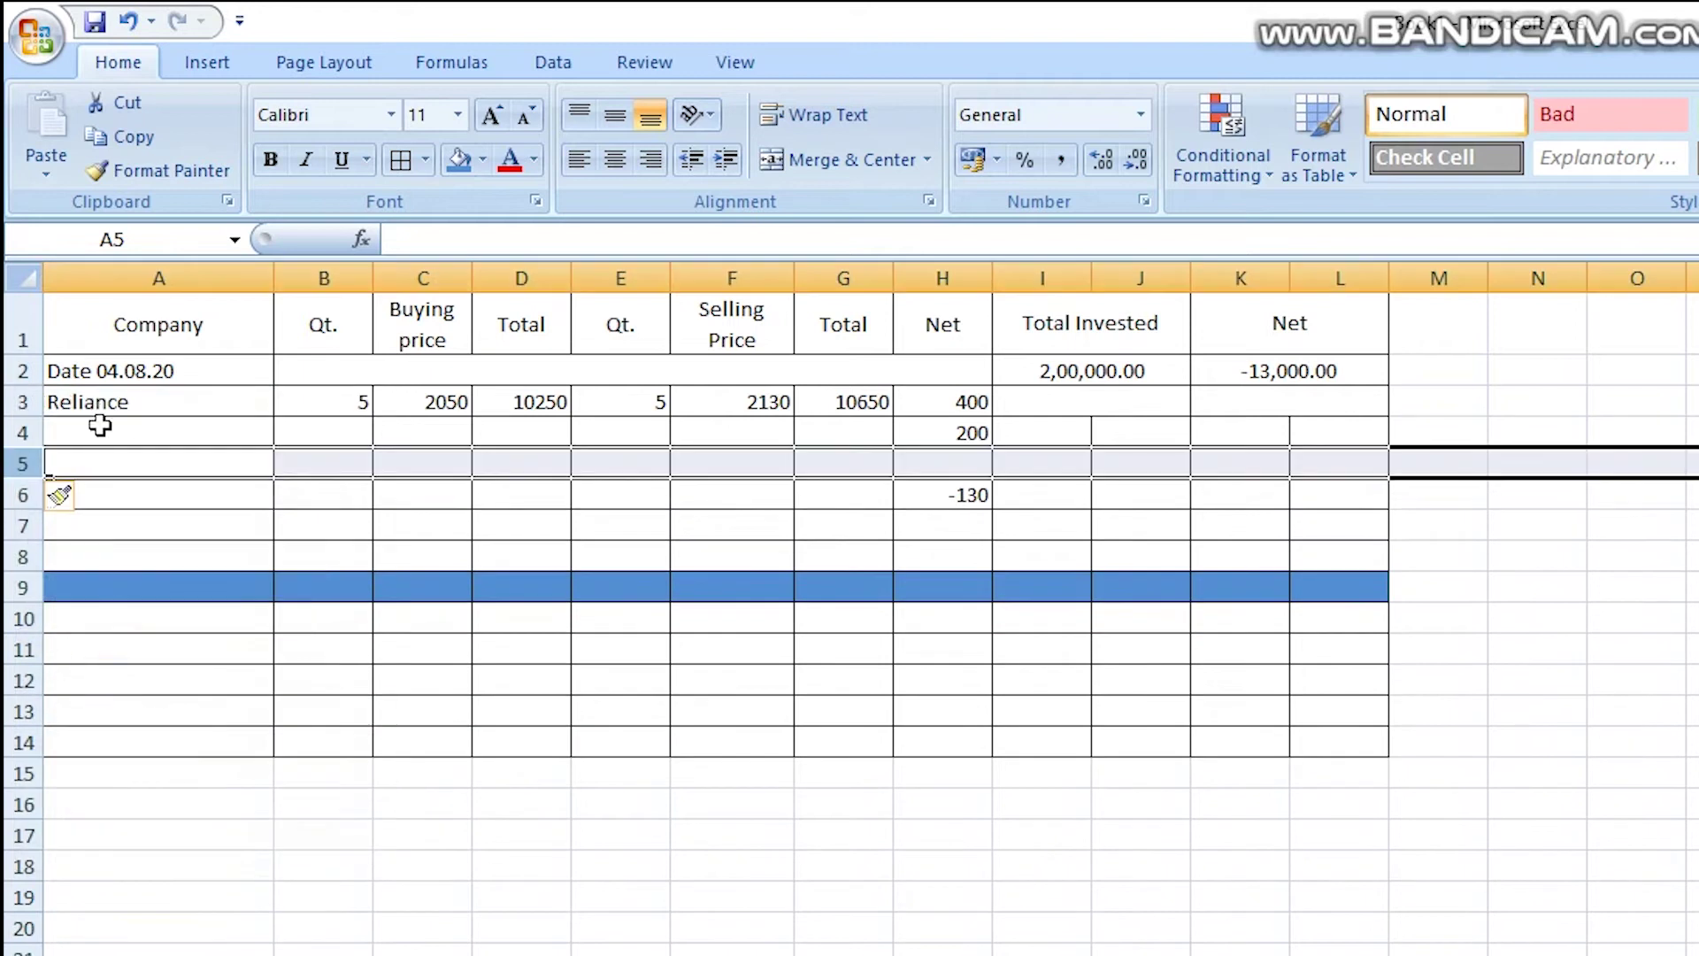
left_click(837, 864)
Enter the placeholder company names avs, asfv, baf and dasda in A10 to A13 below the blue band.
left_click(142, 624)
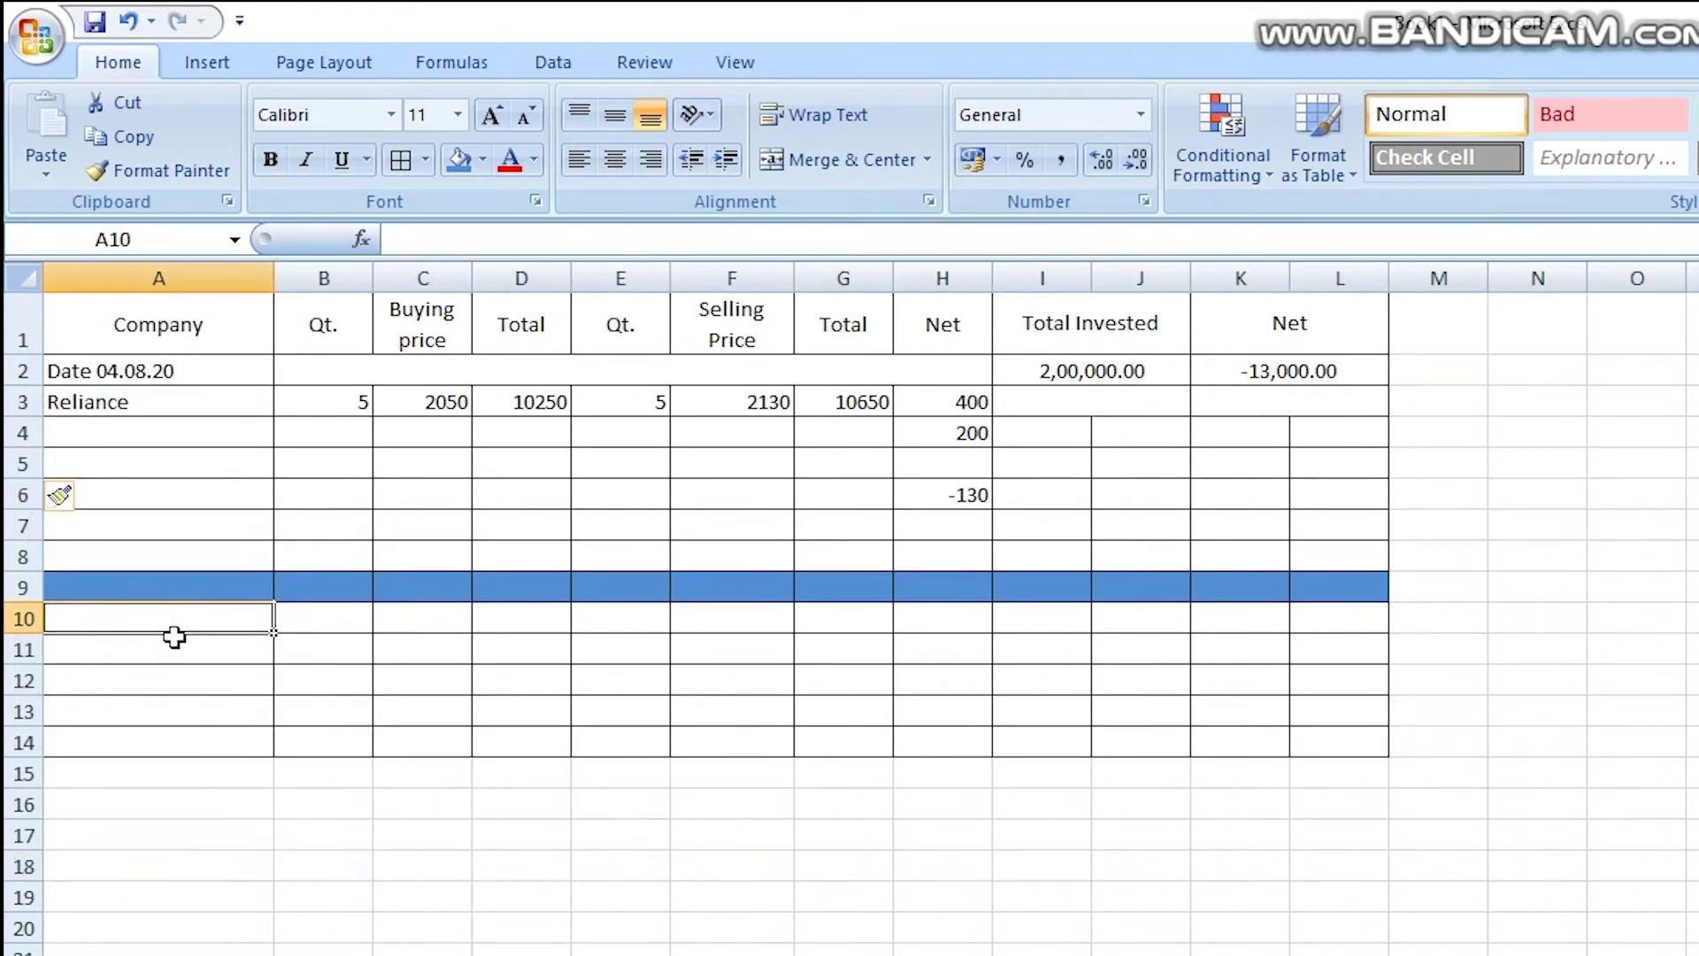
type("avs")
key("Return")
type("asf")
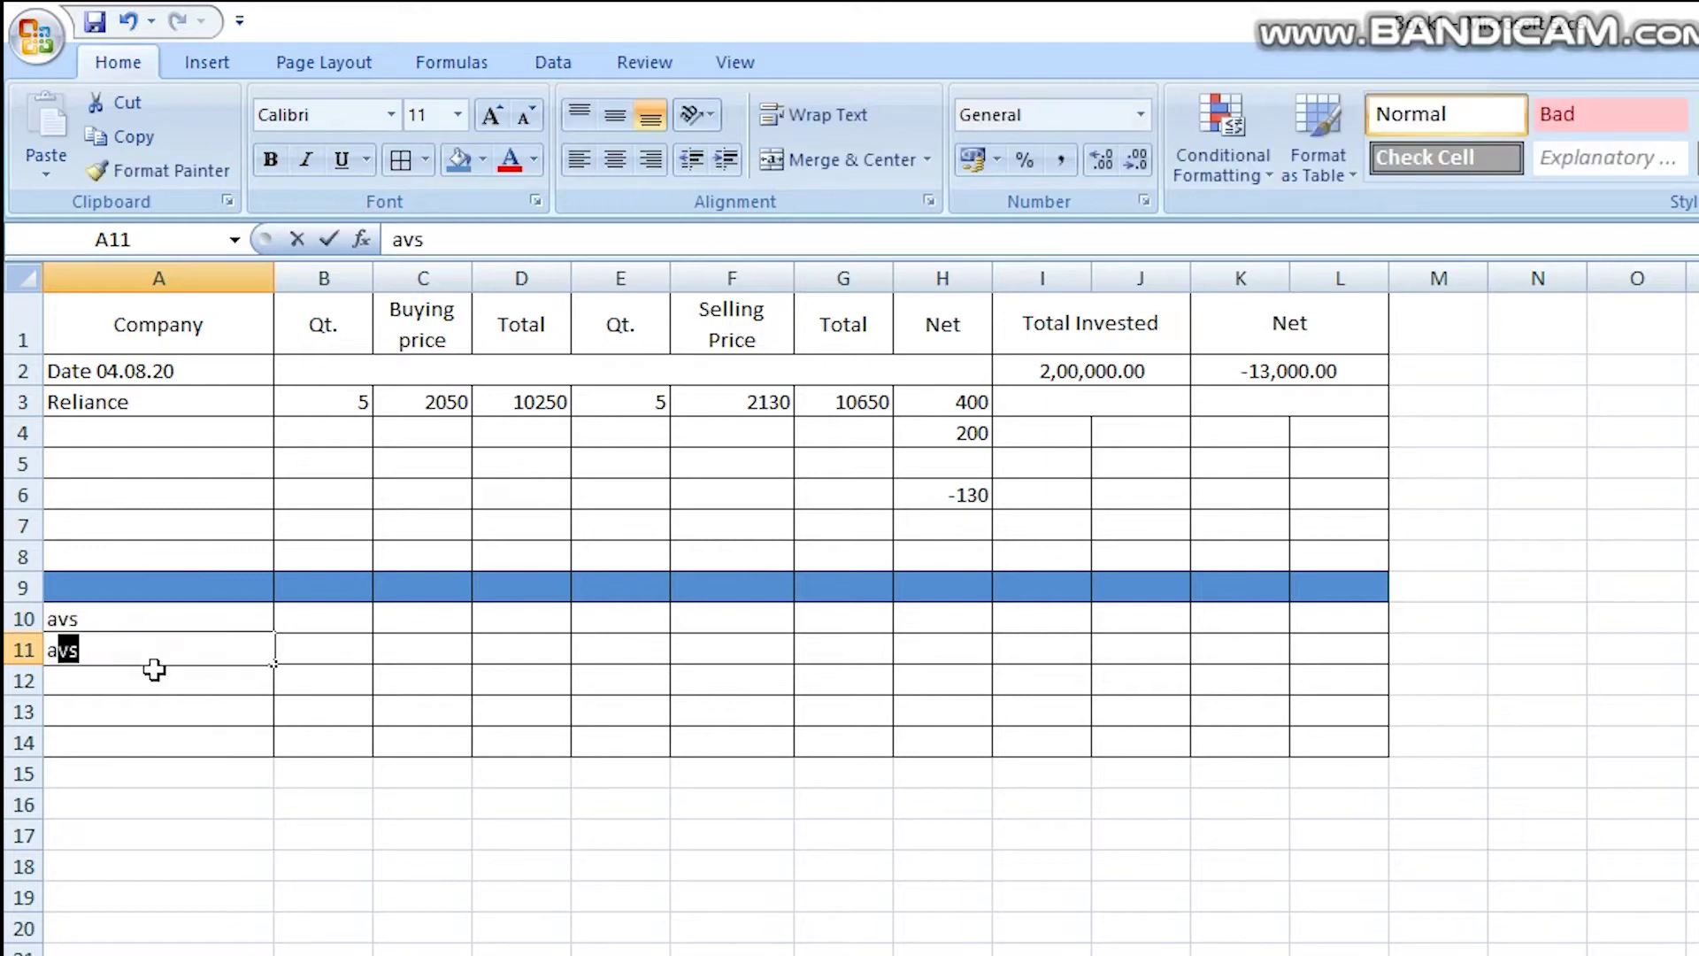
type("v")
key("Return")
type("baf")
key("Return")
type("dasda")
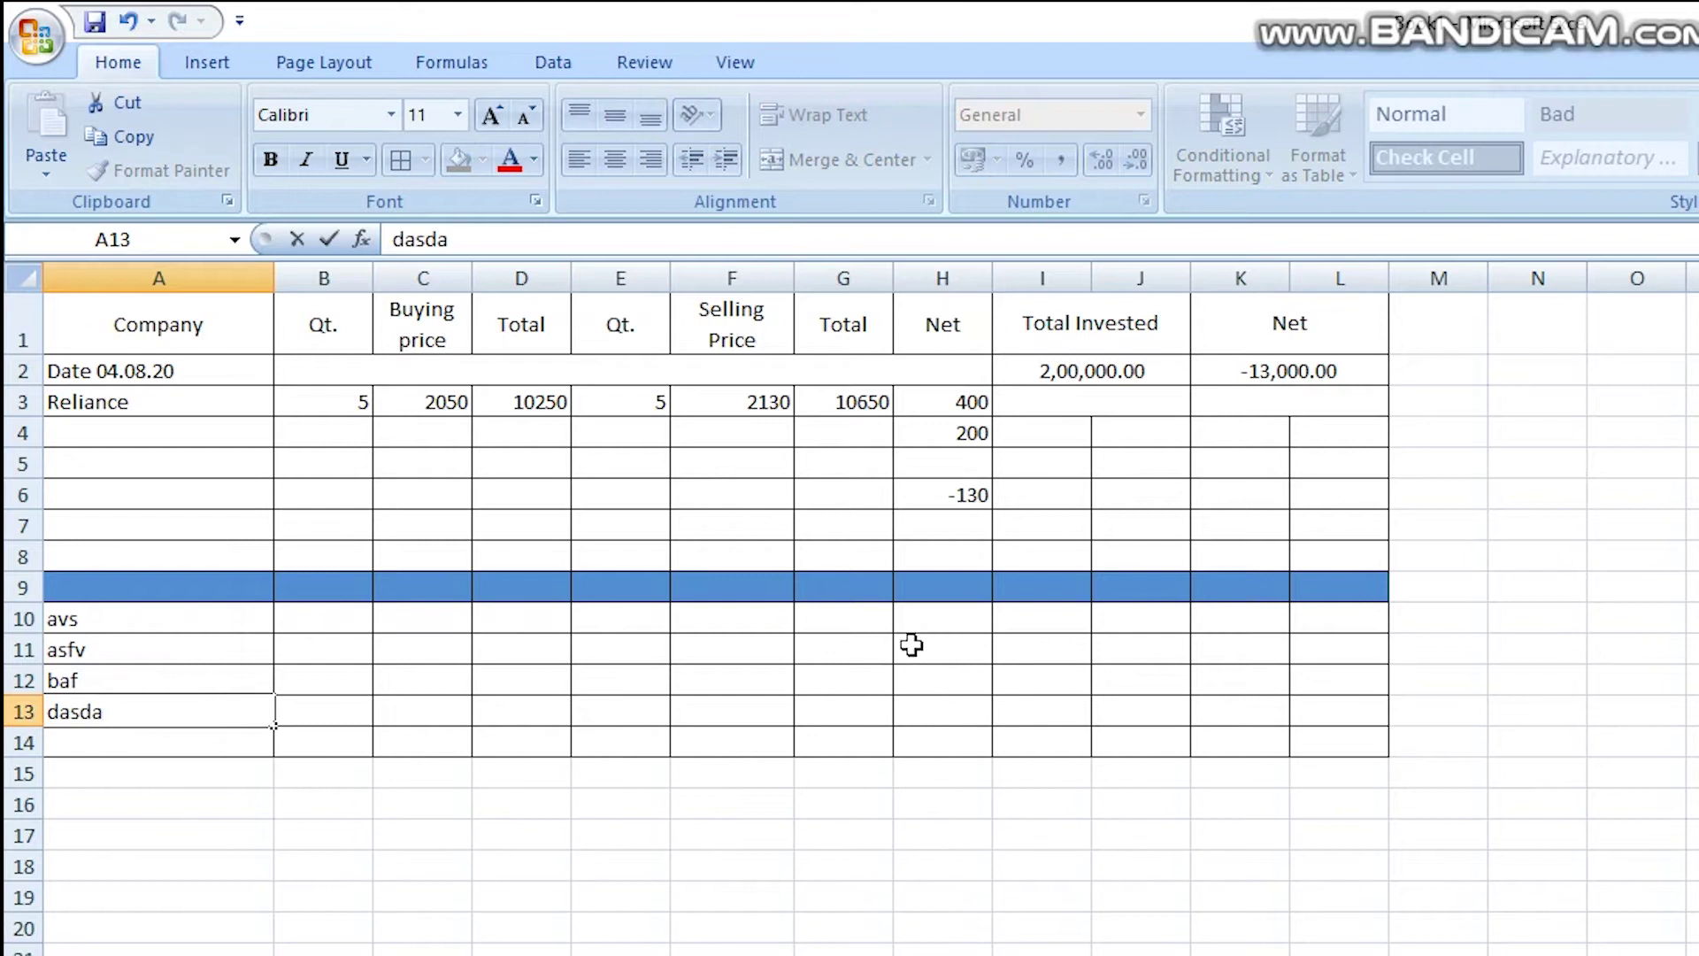
left_click(925, 618)
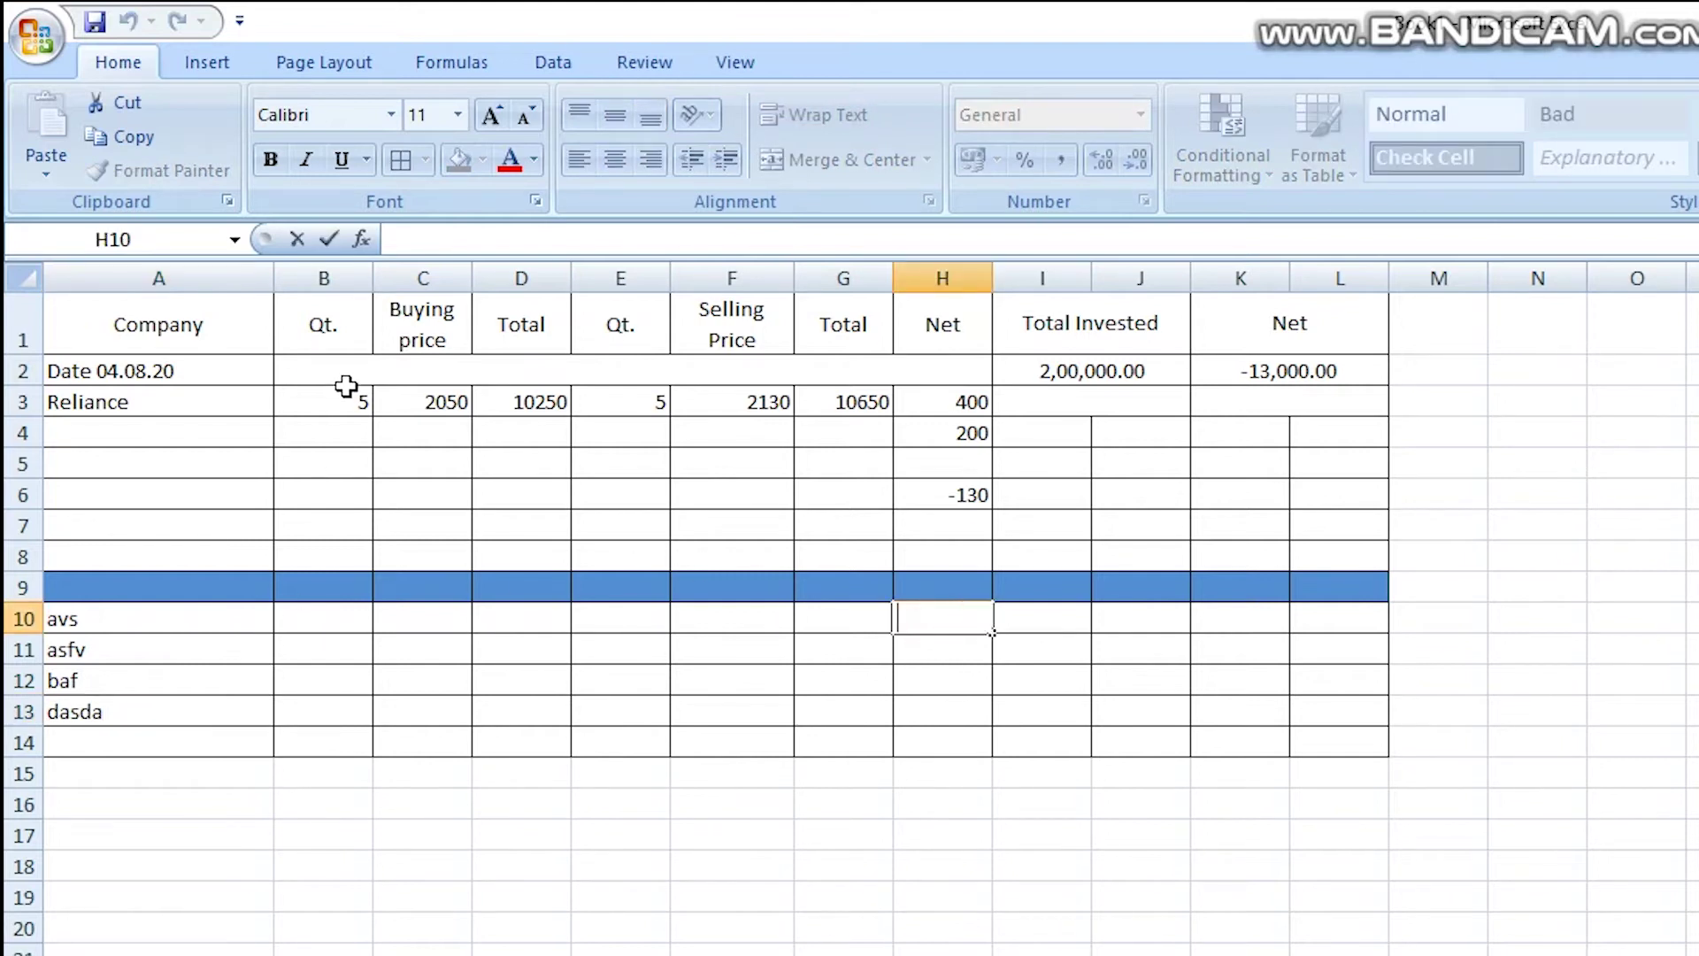
Enter buying quantity 20 and price 423 for avs, and quantity 20 and price 123 for asfv.
left_click(295, 613)
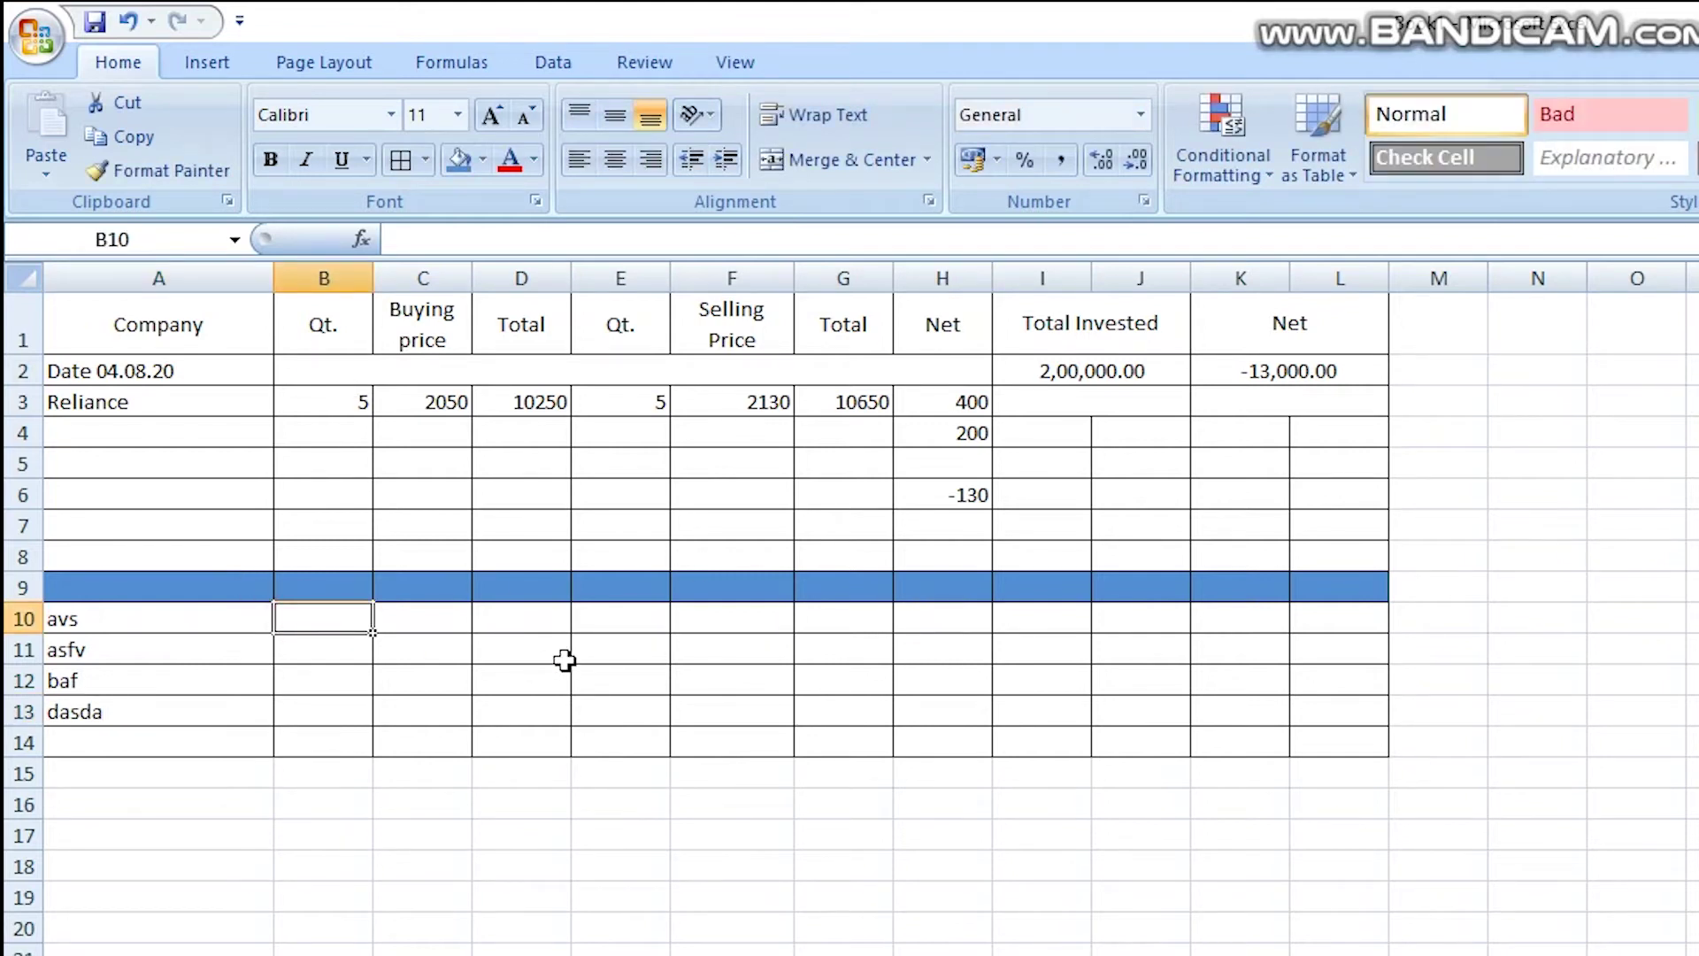
type("20")
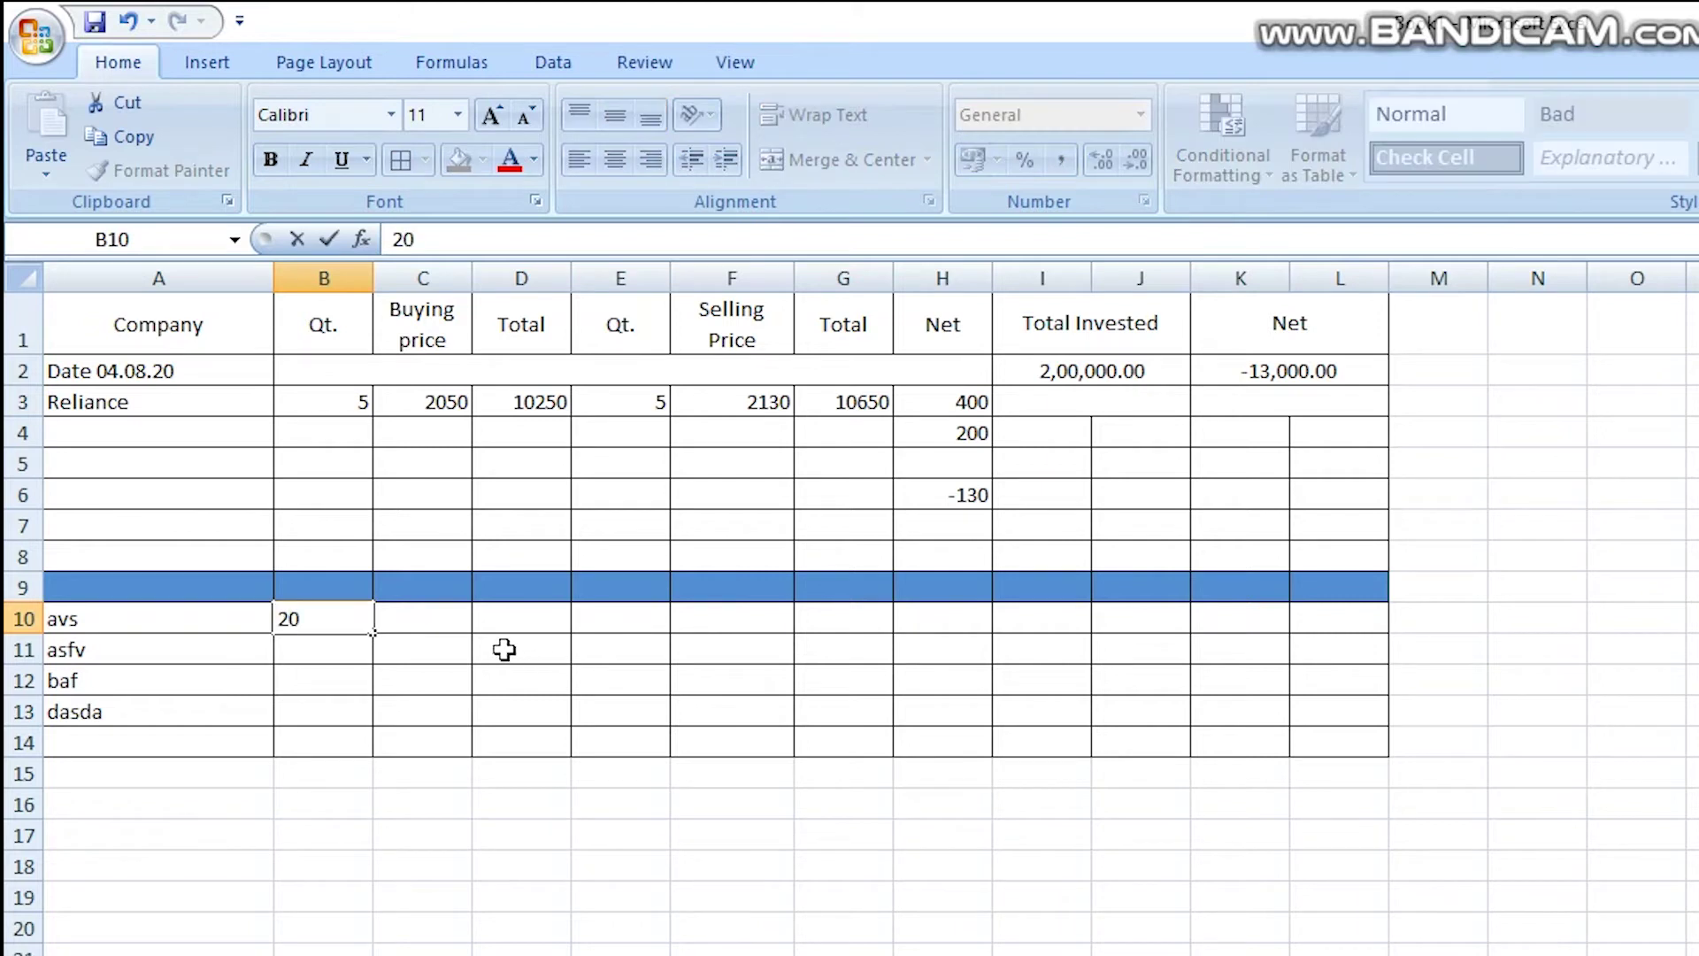
left_click(454, 627)
type("42")
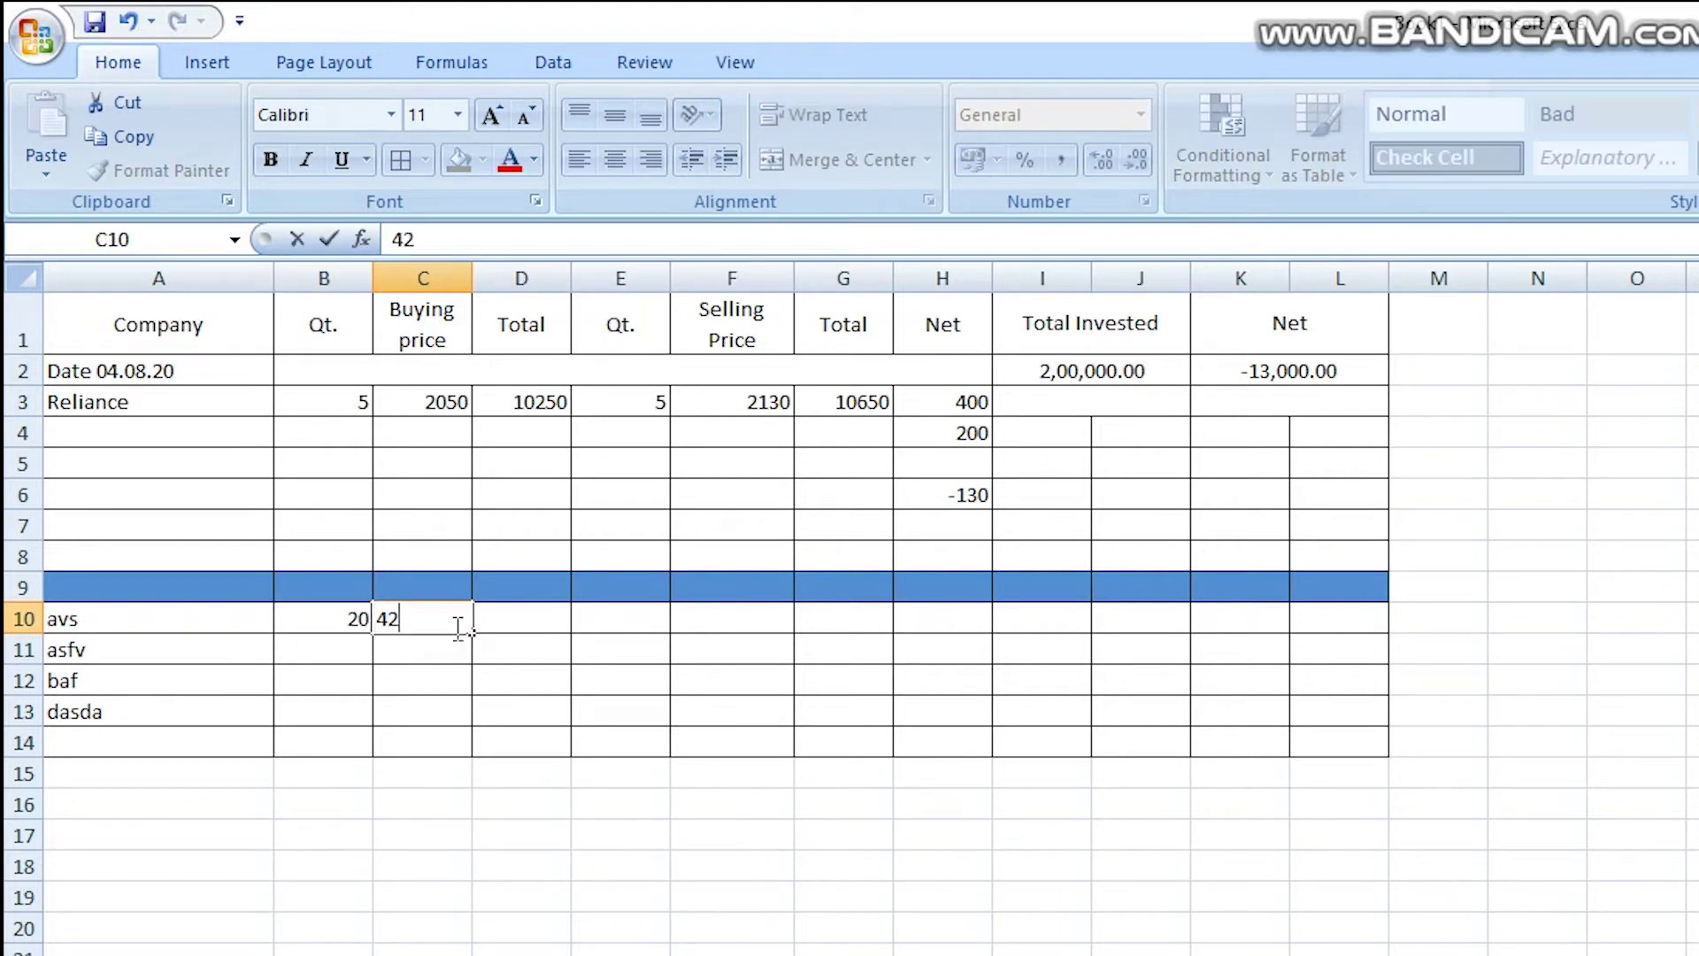
left_click(321, 653)
type("20")
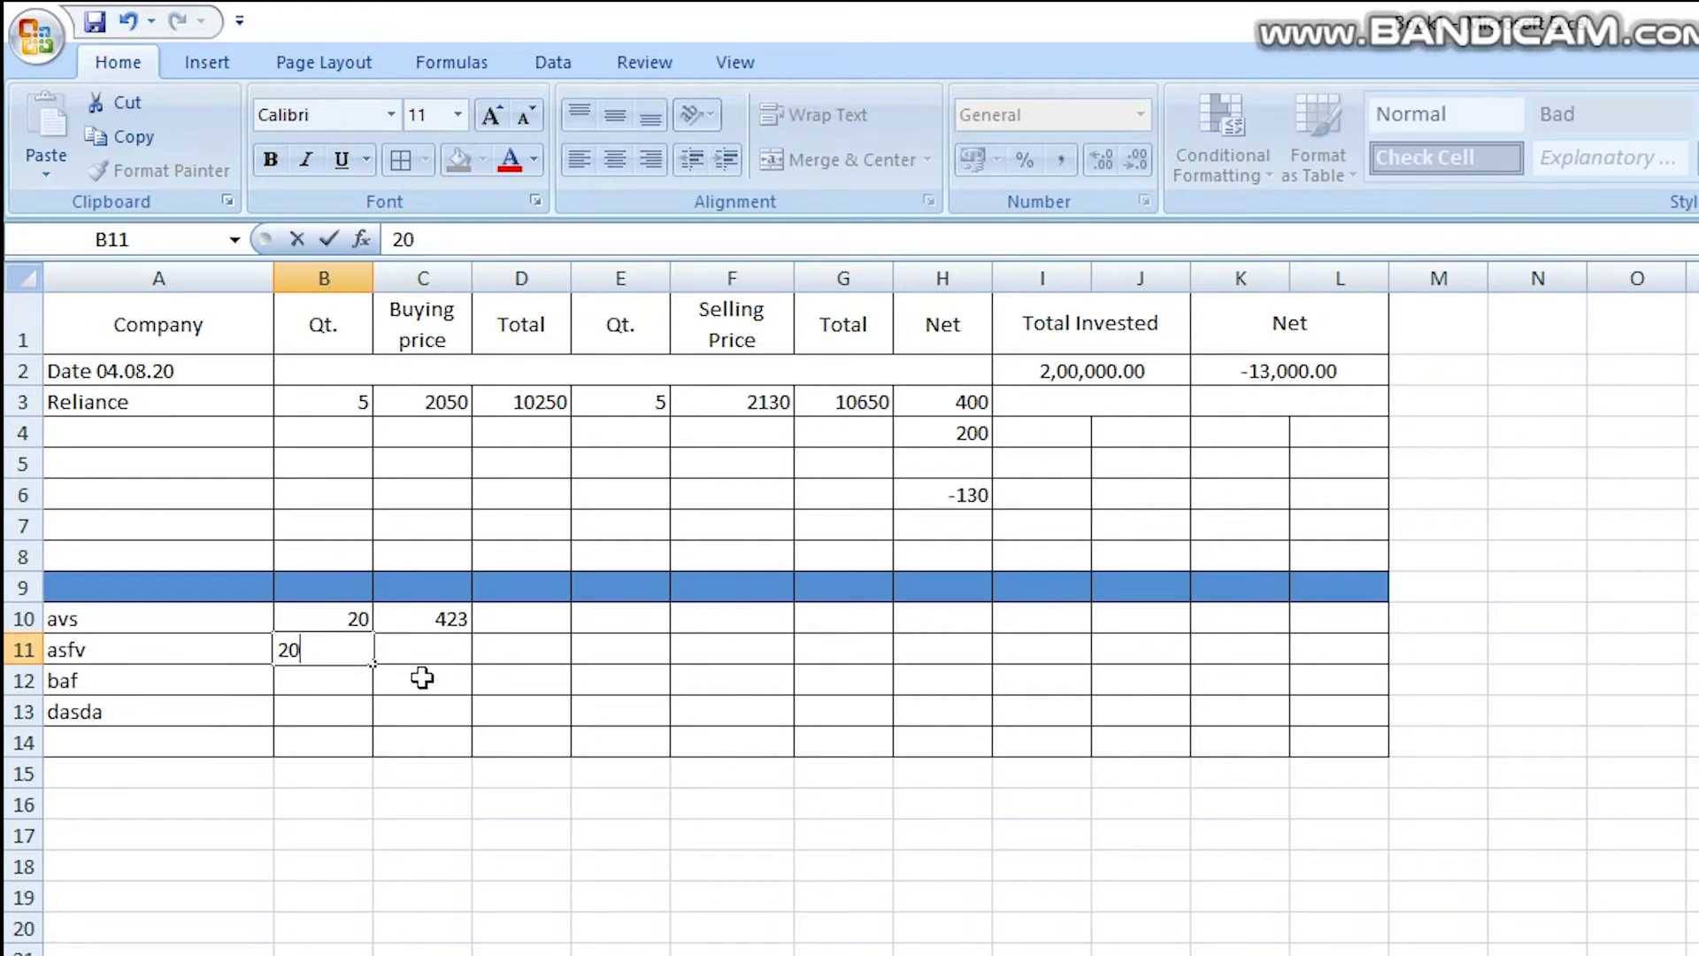
left_click(419, 648)
type("123")
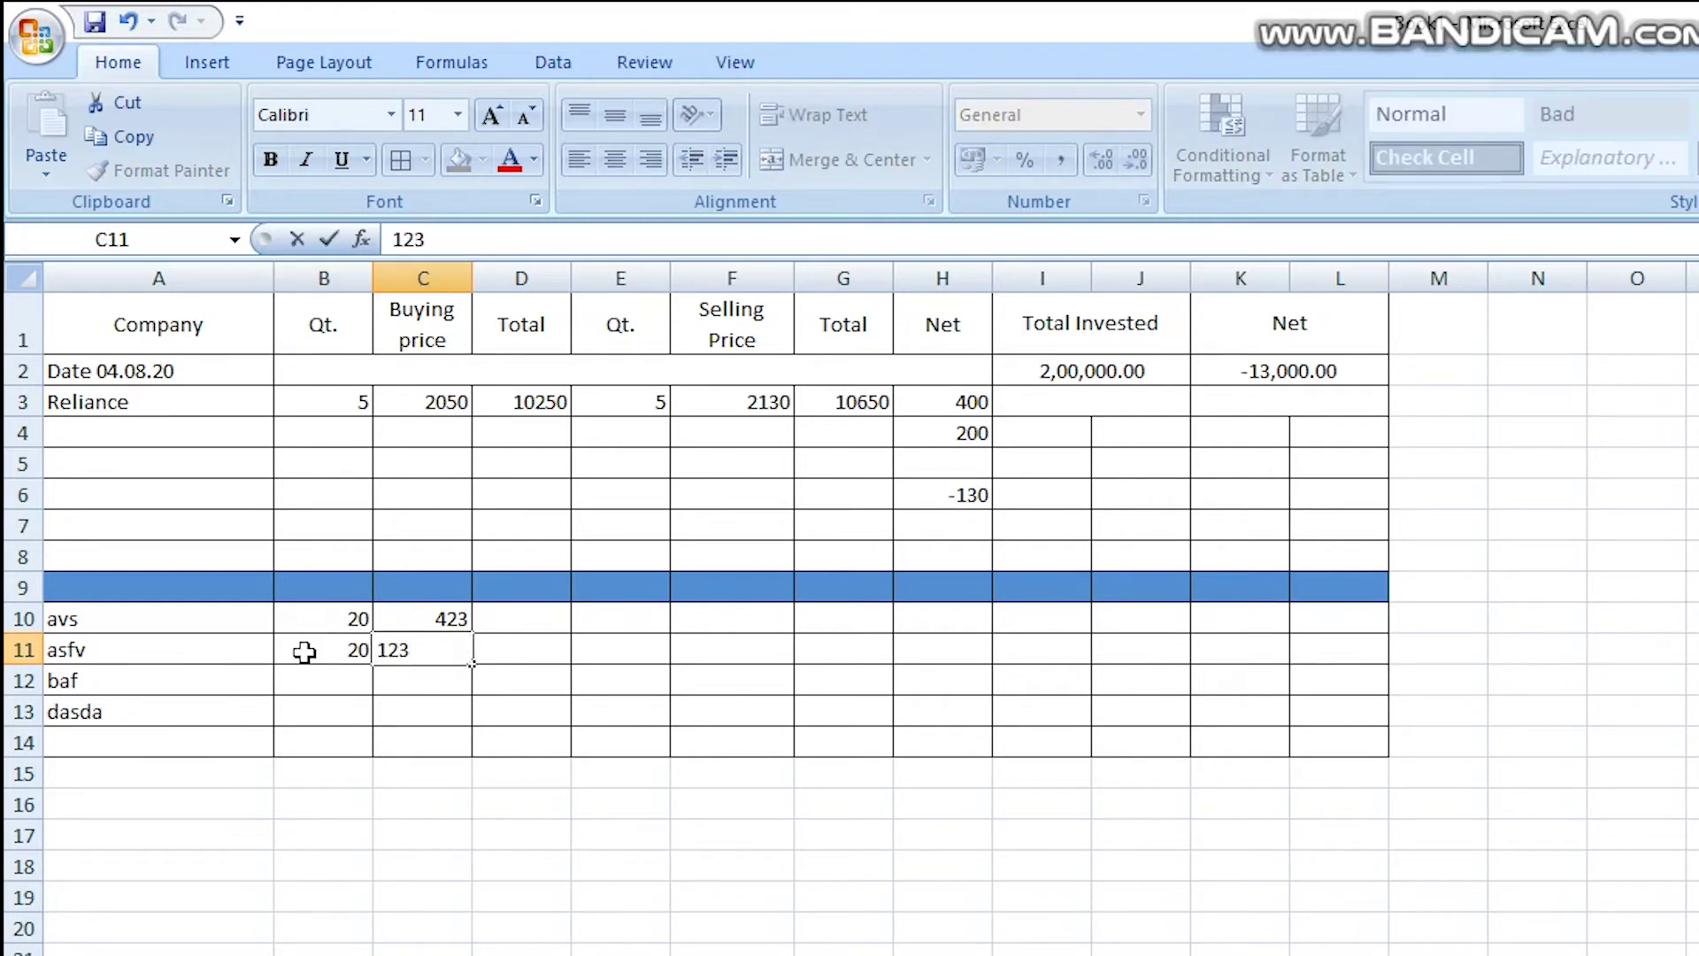
Enter a buying quantity of 50 and a buying price of 312 for baf in row 12.
left_click(304, 710)
type("50")
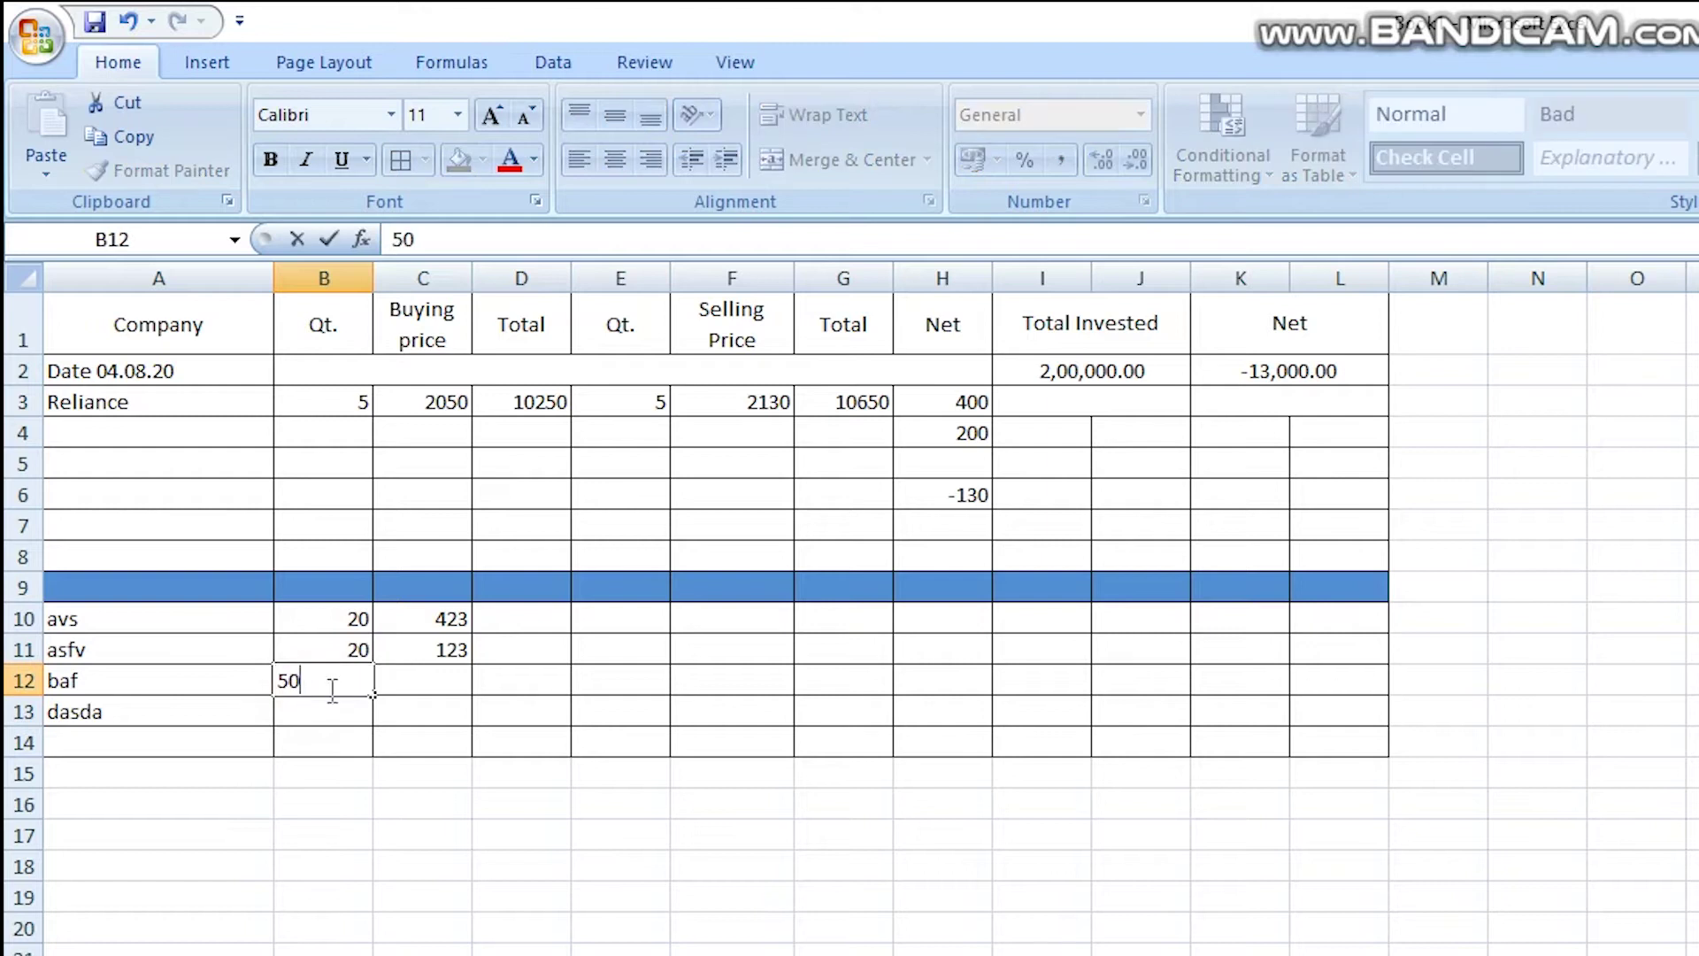
left_click(391, 699)
left_click(414, 677)
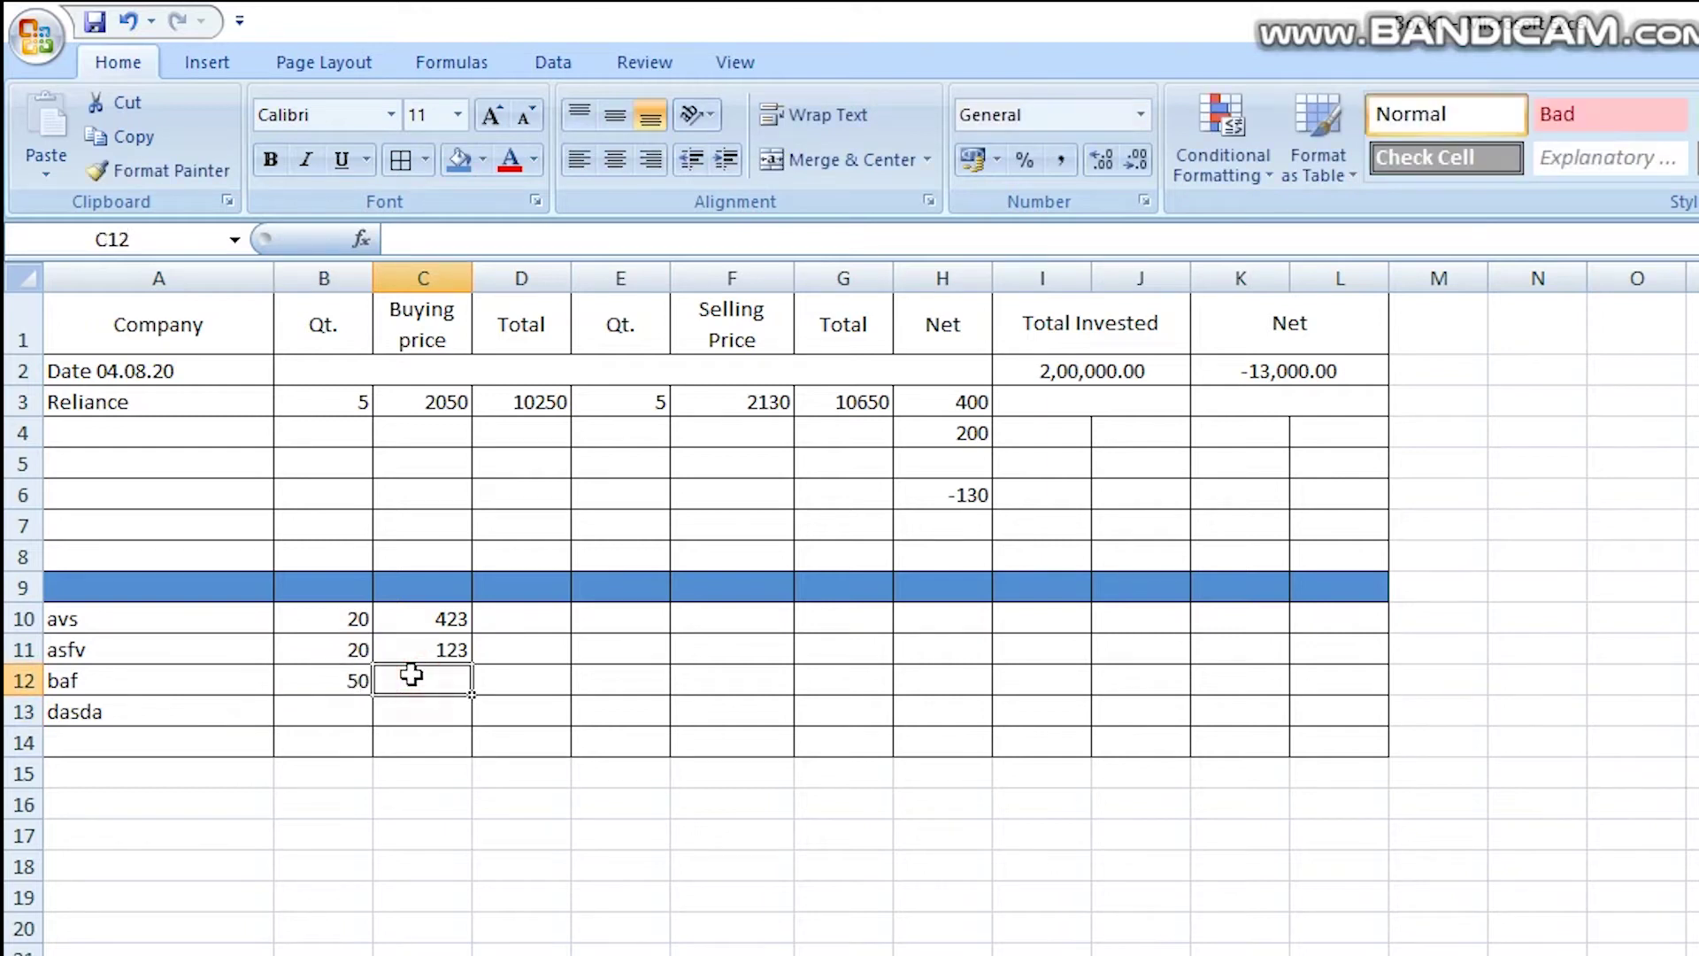
type("3")
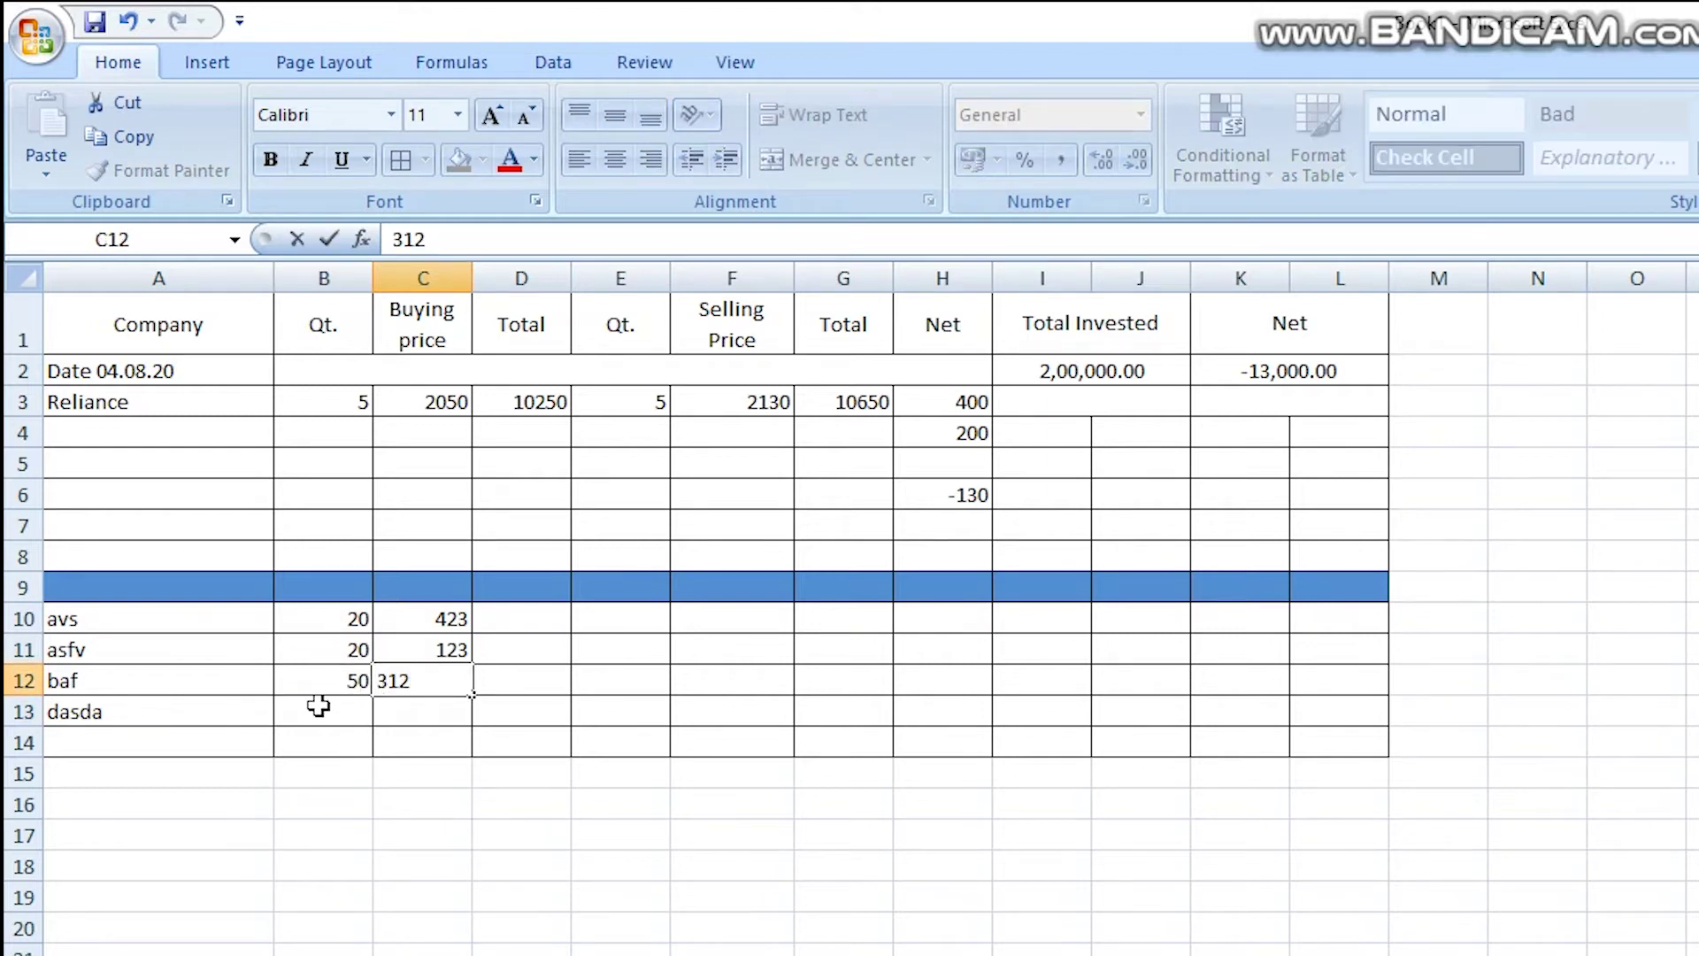
type("12")
left_click(319, 705)
Calculate the avs purchase total in D10 with =C10*B10 and fill the formula down to D13.
left_click(520, 611)
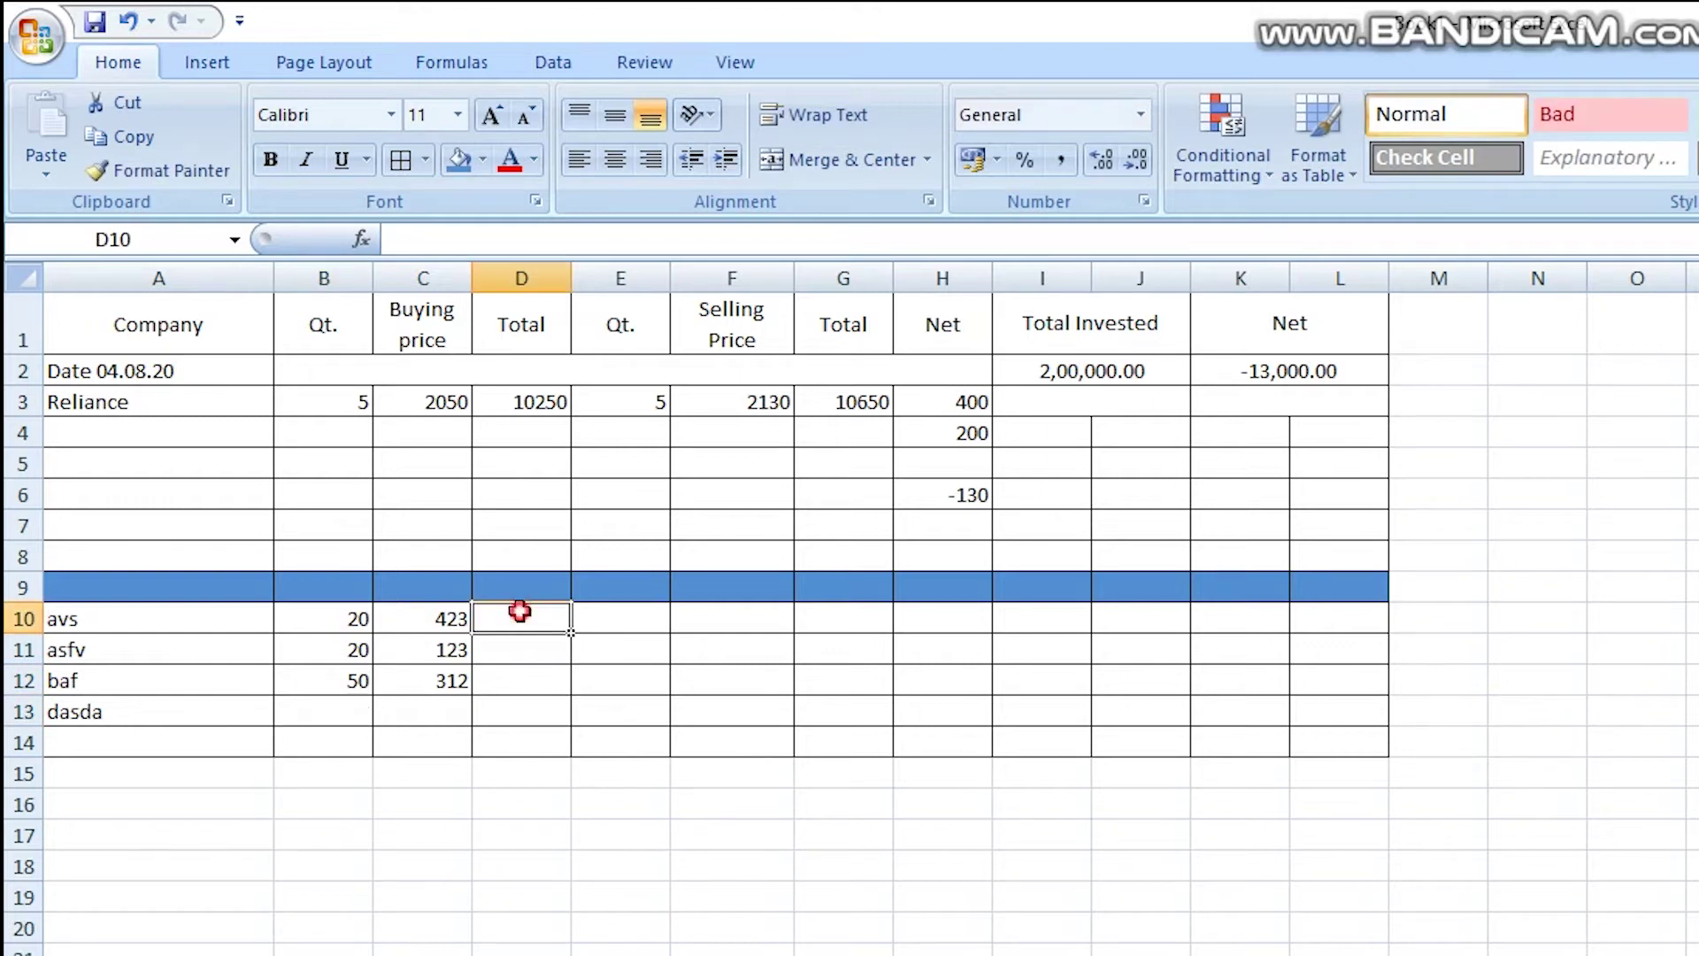
type("=")
left_click(421, 612)
type("*")
left_click(347, 615)
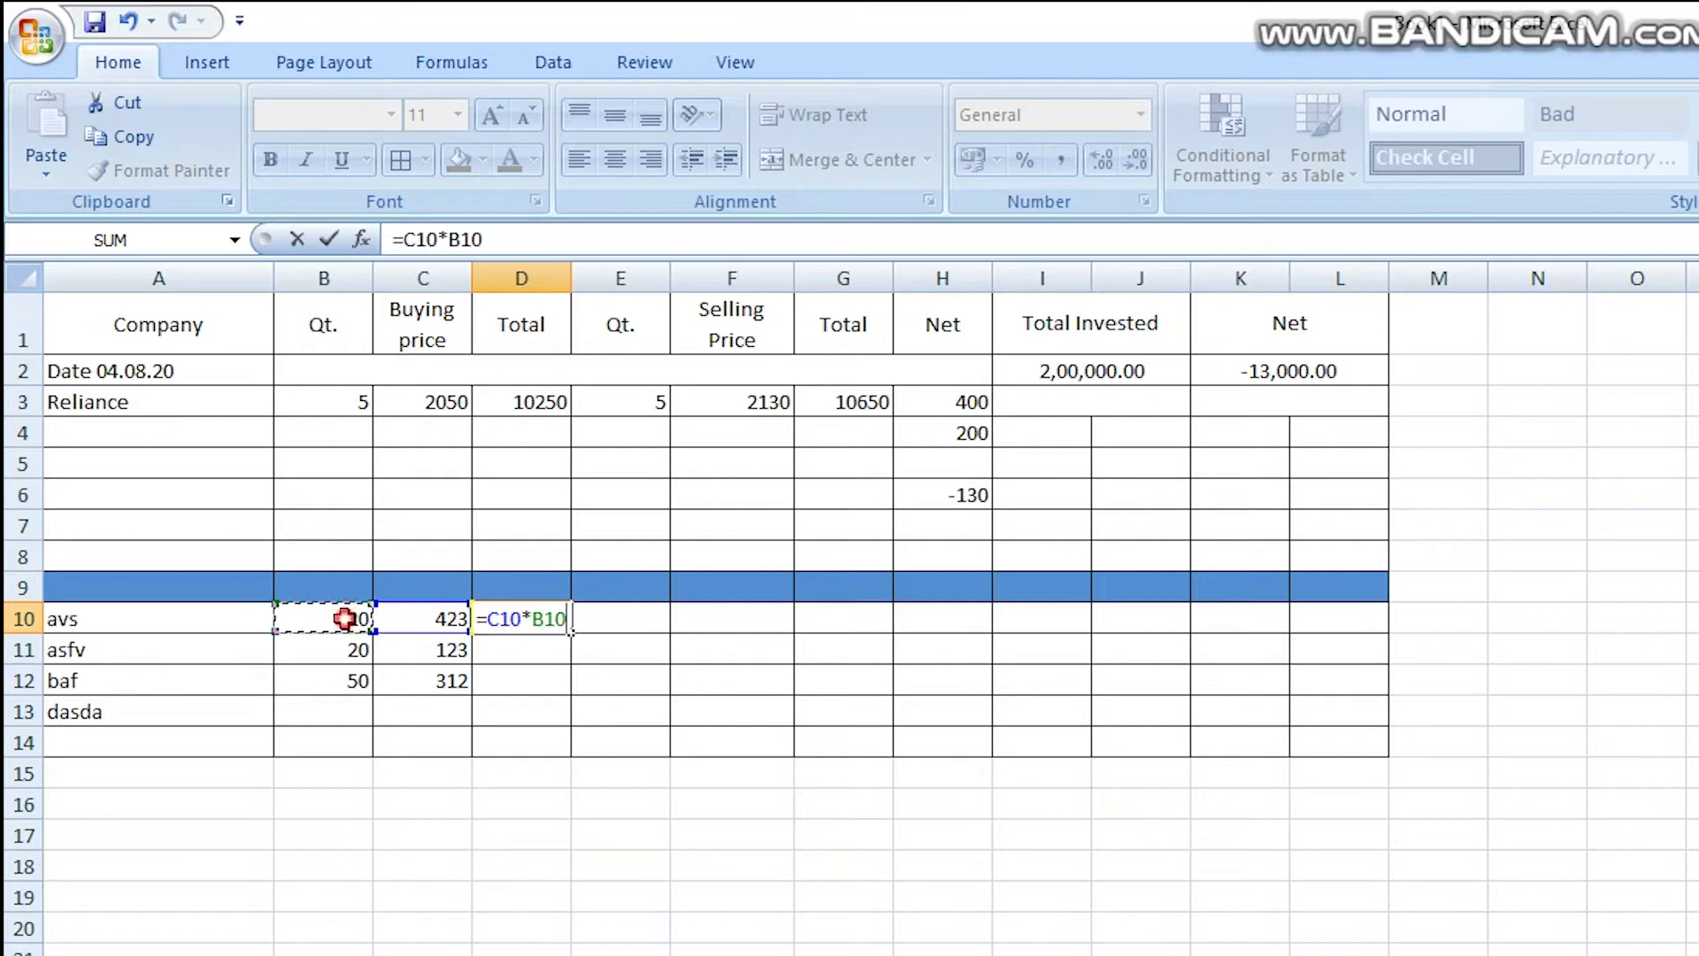
key("Return")
left_click(520, 619)
left_click_drag(574, 636, 555, 722)
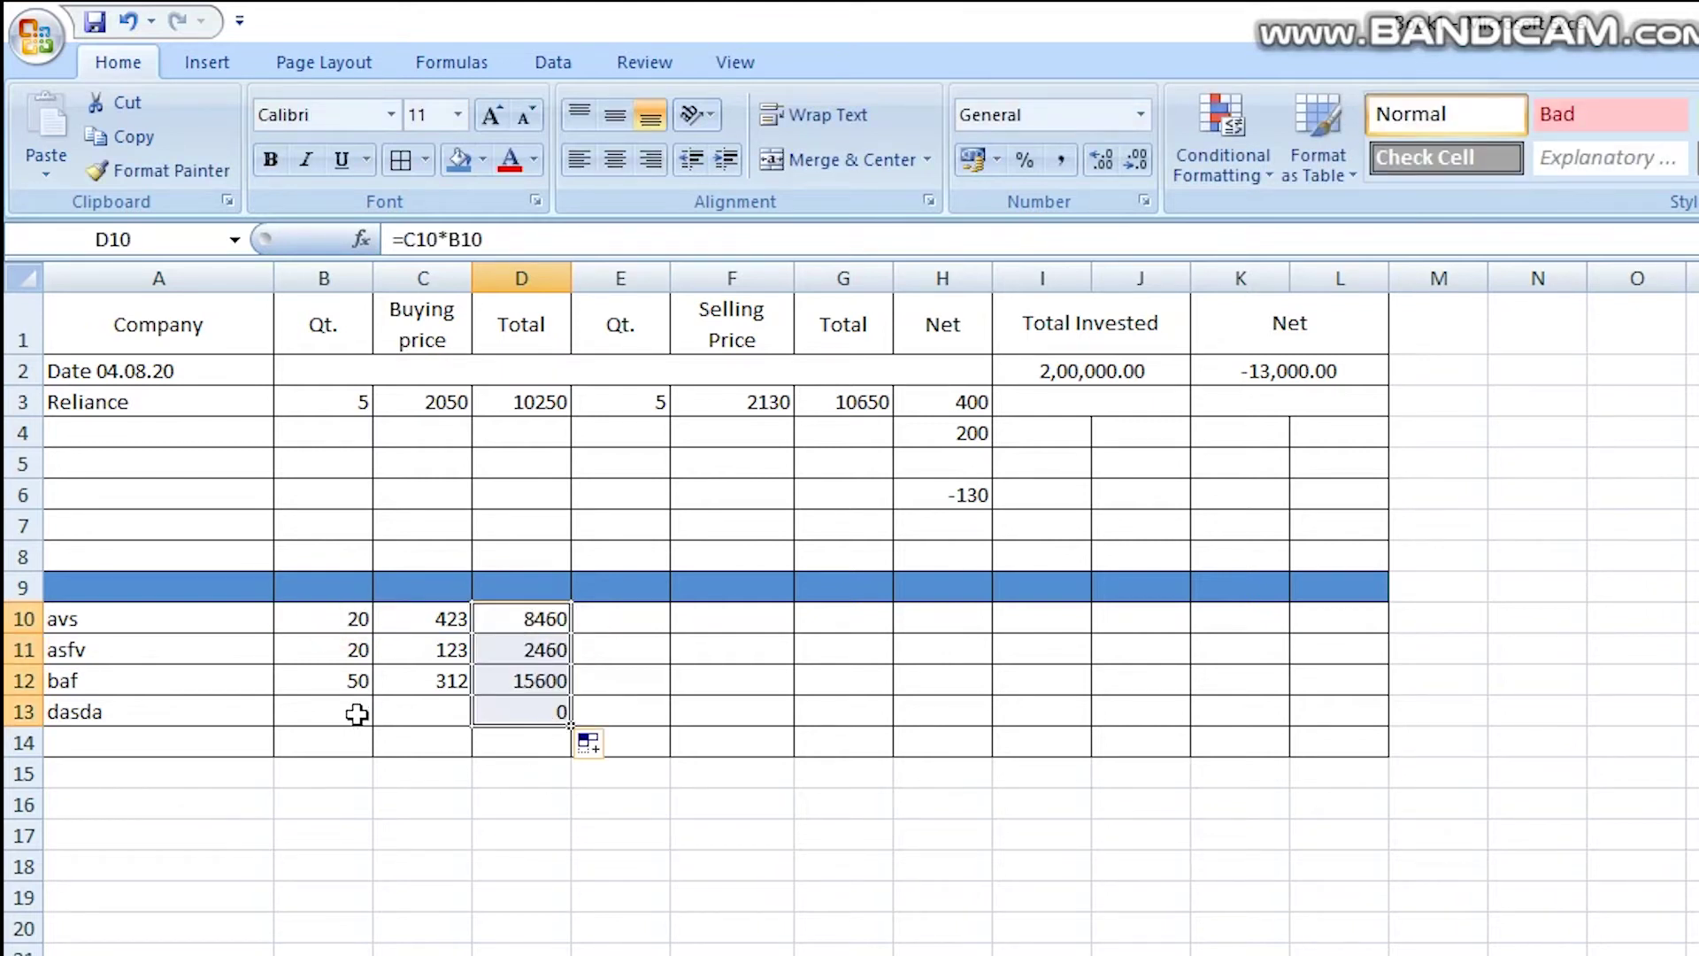
Enter a buying quantity of 23 and a buying price of 225 for dasda in row 13.
left_click(372, 713)
type("23")
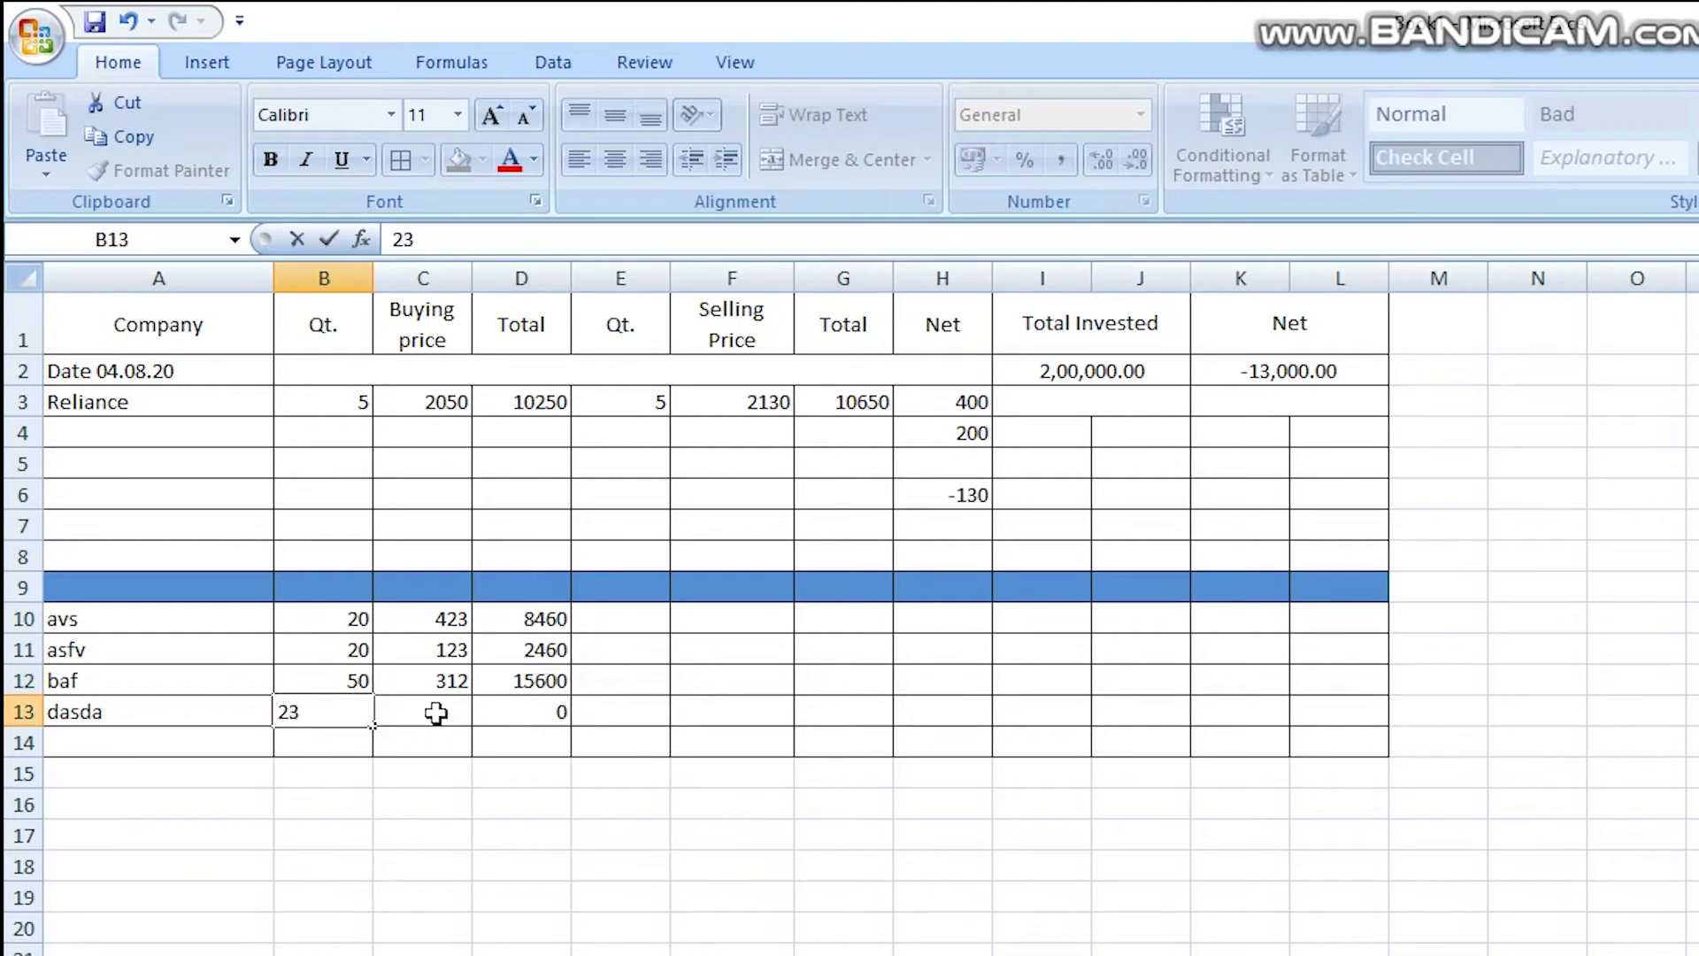
left_click(436, 710)
type("225")
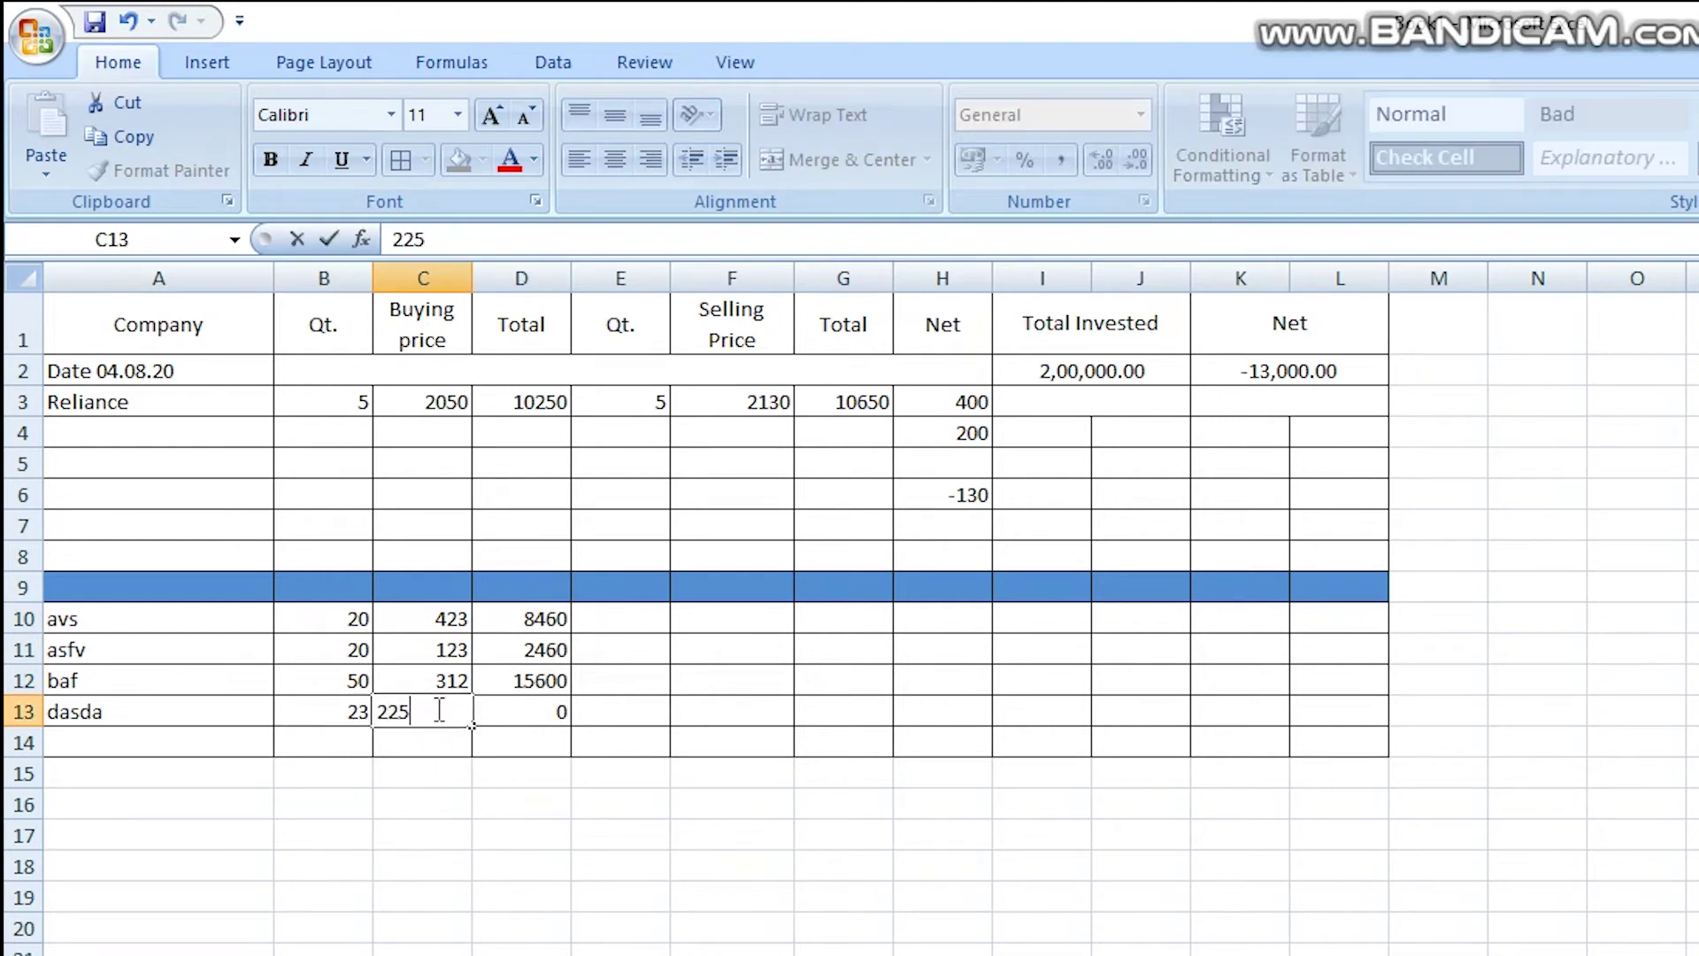
key("Return")
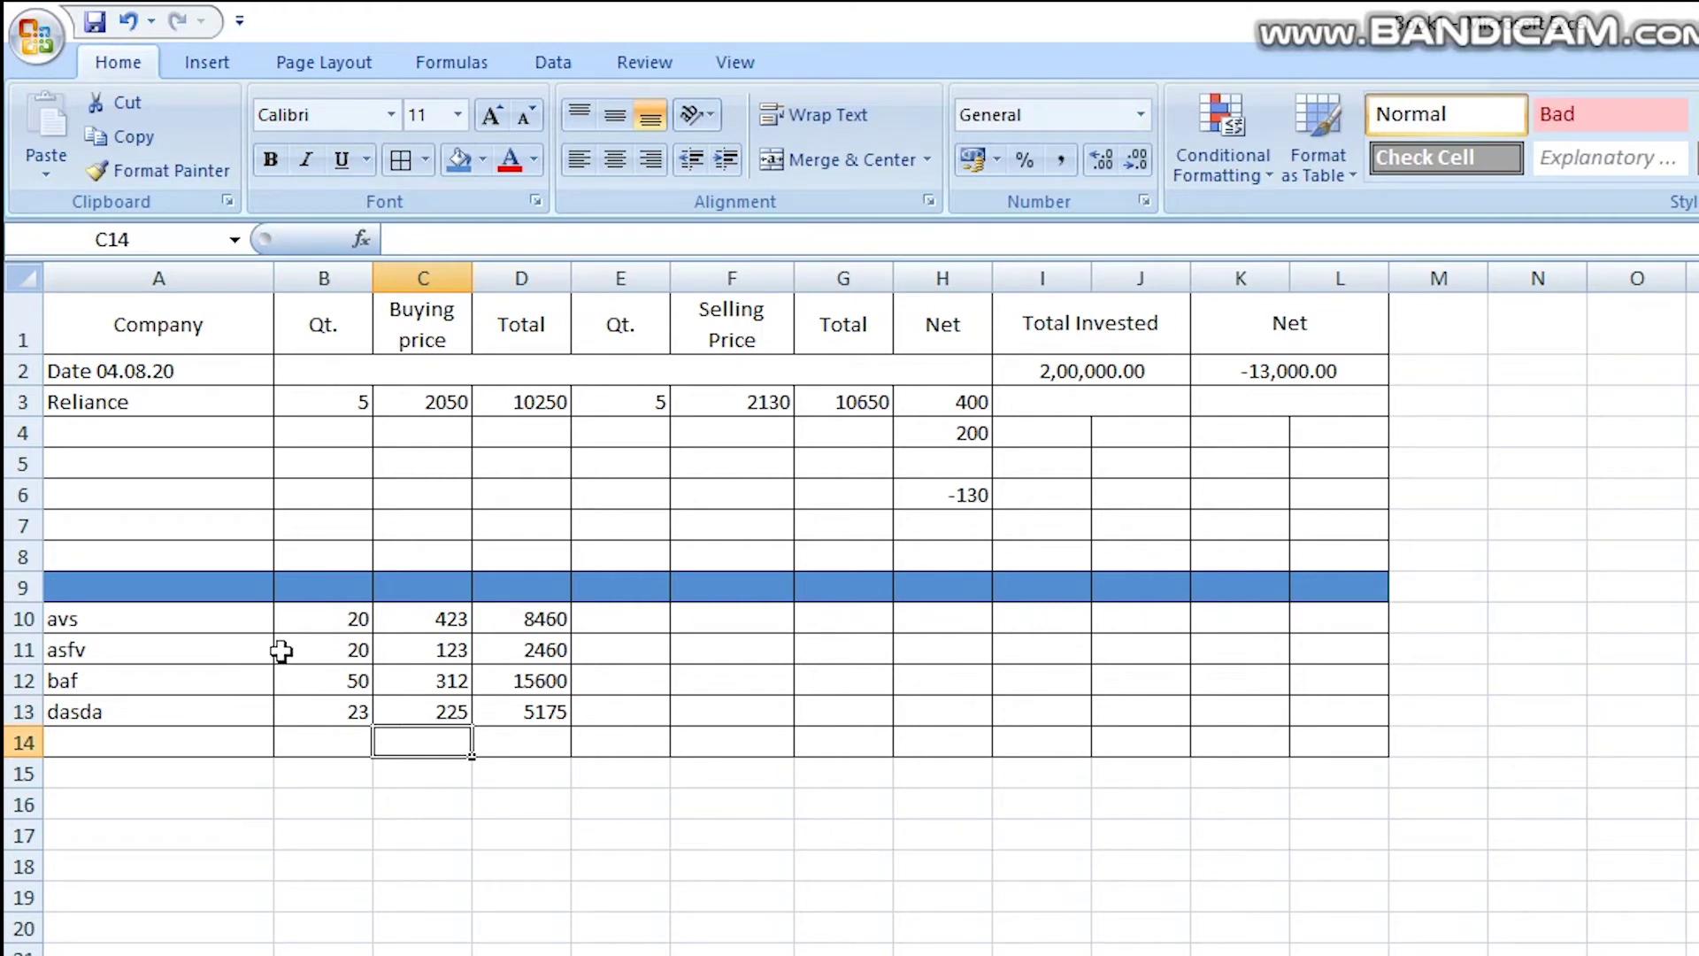
Copy the buying block B10:D13 into the selling columns starting at E10, and check the pasted total formula in G11.
left_click_drag(307, 607, 506, 699)
key("ctrl+c")
left_click(619, 595)
left_click(620, 611)
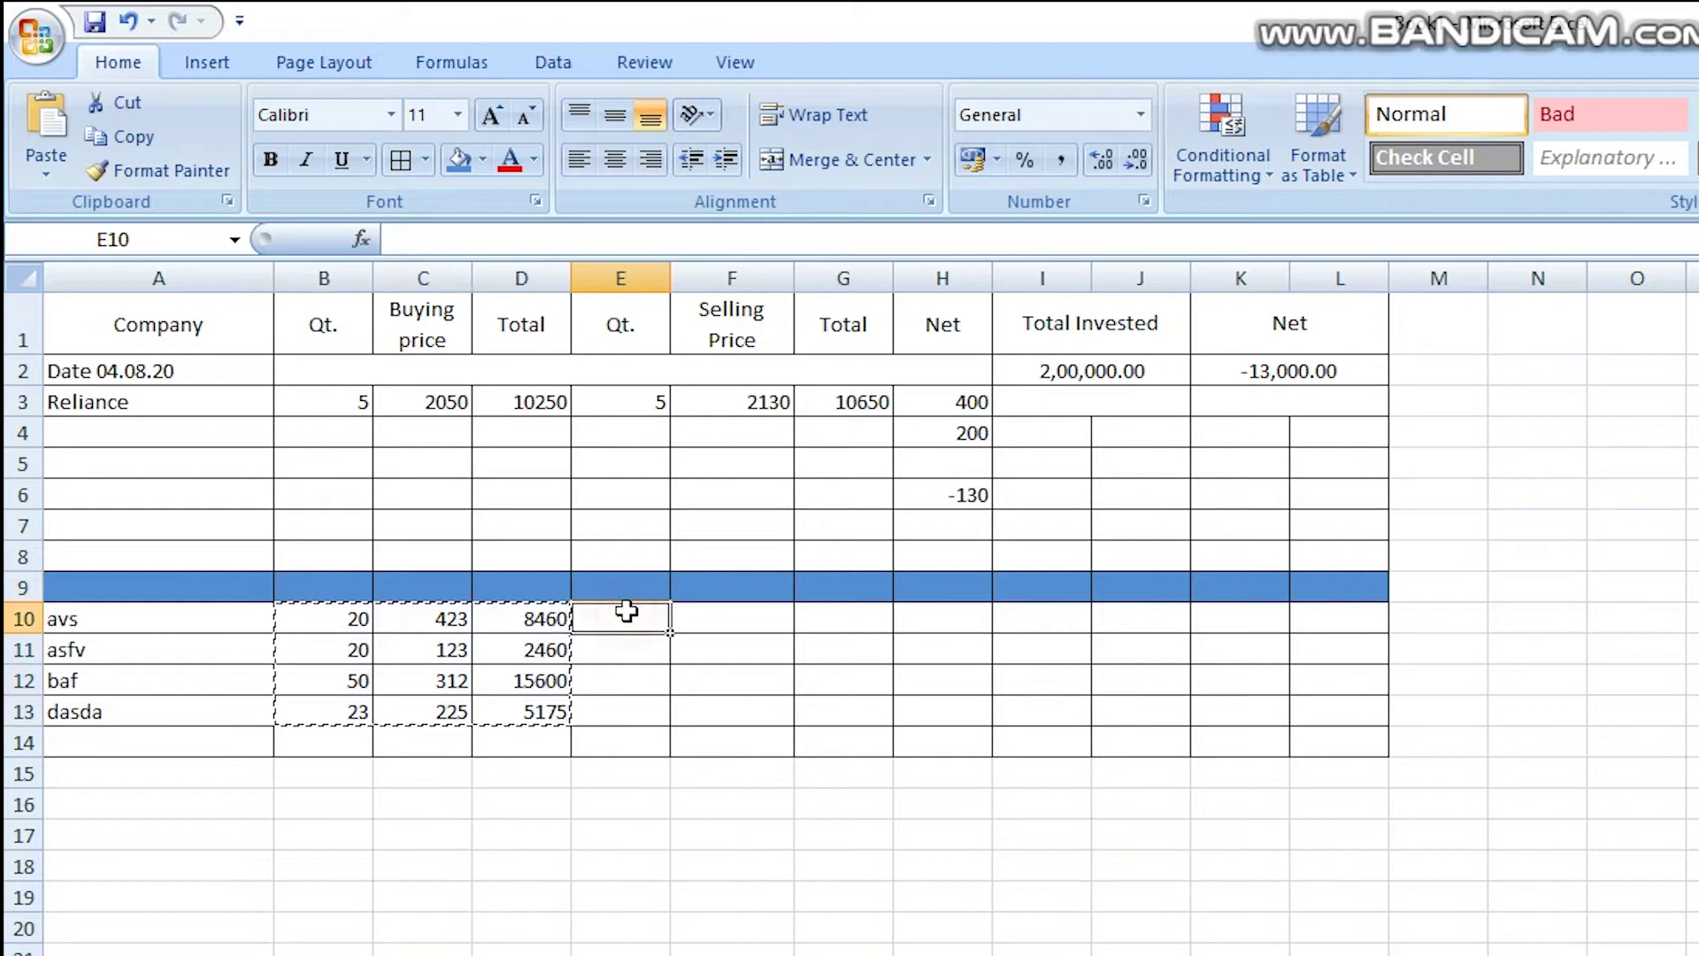
key("ctrl+v")
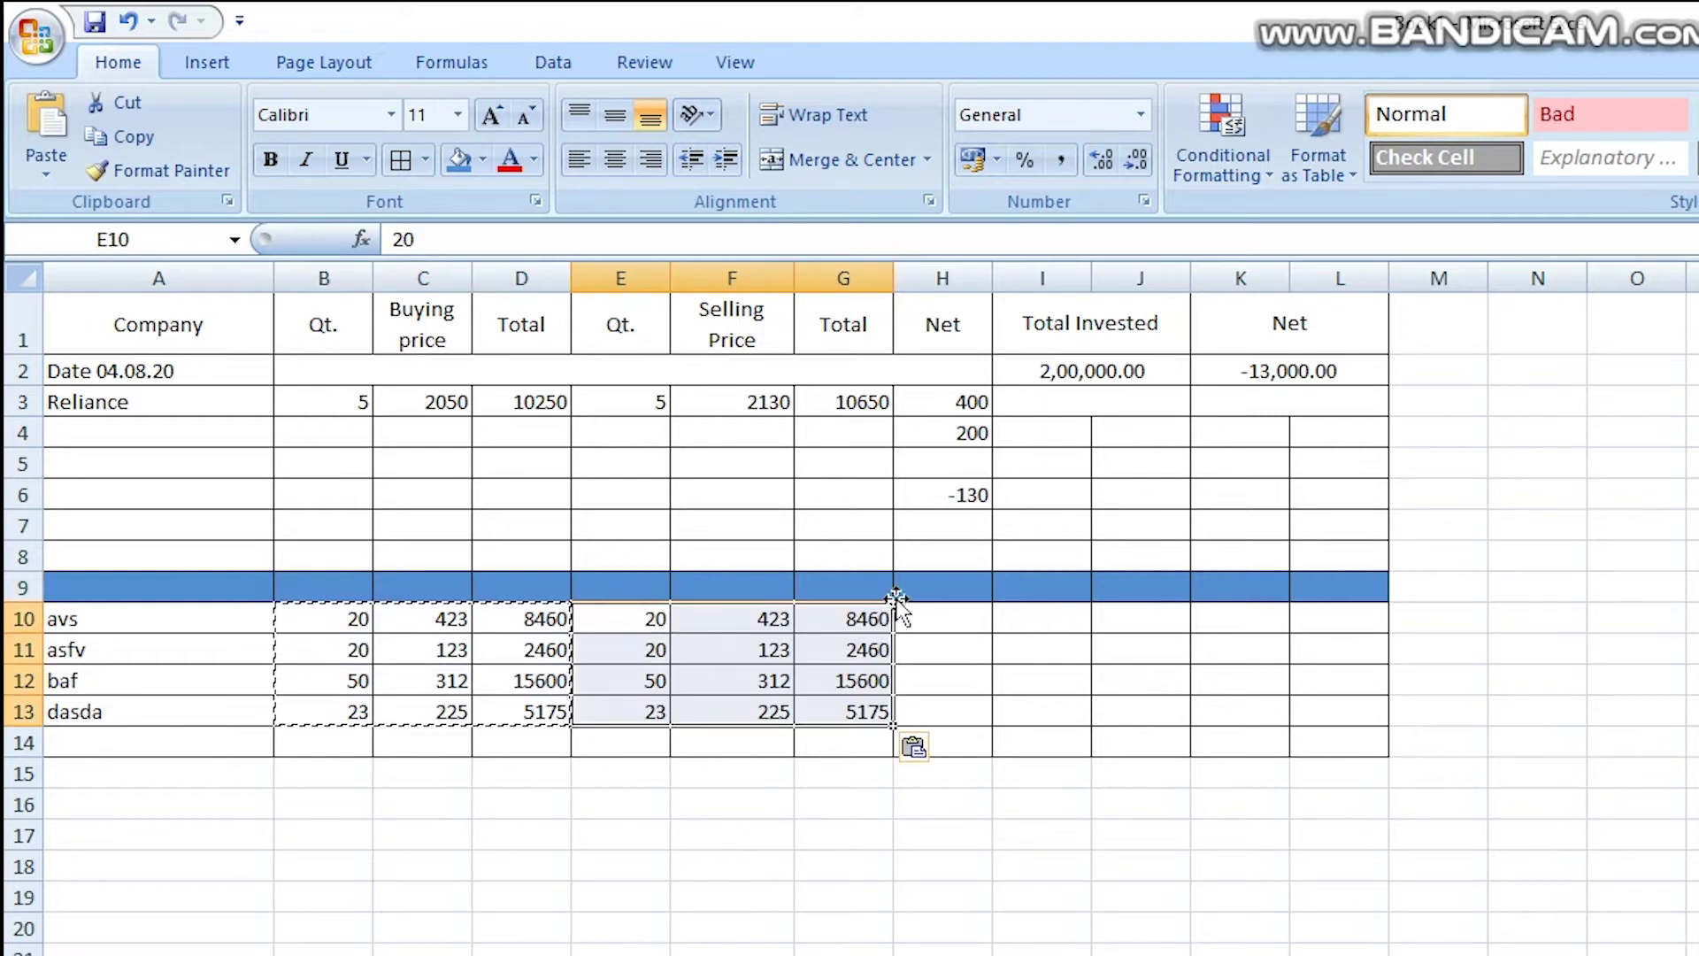
left_click(867, 643)
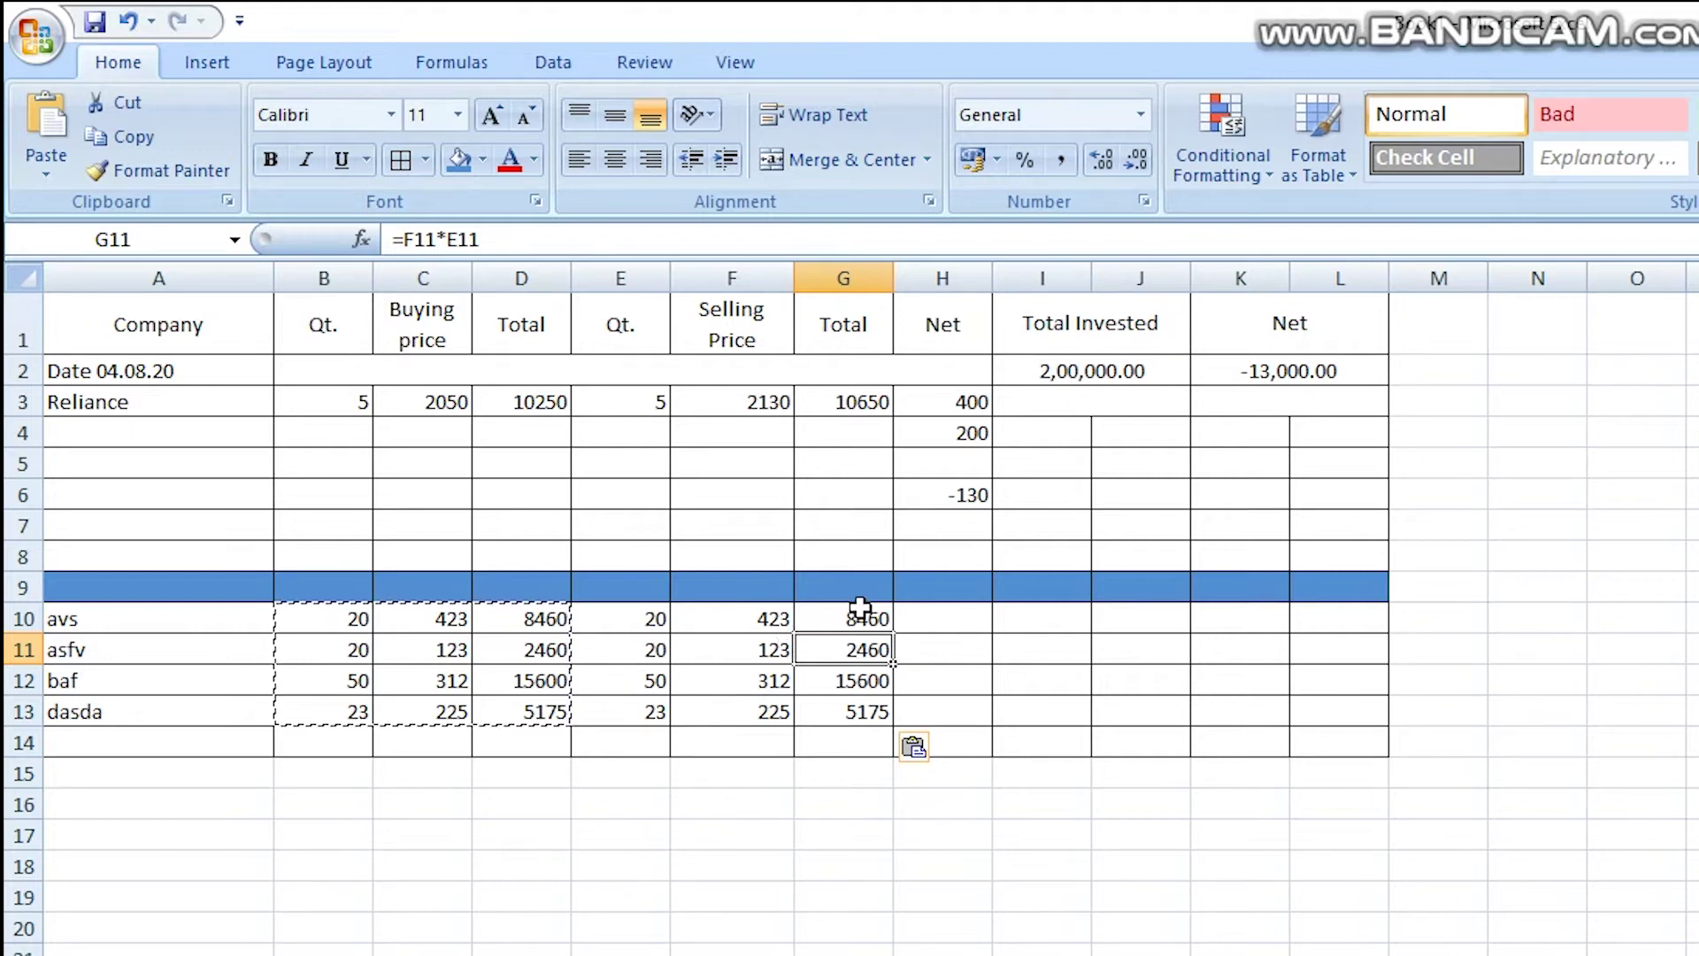
left_click(772, 651)
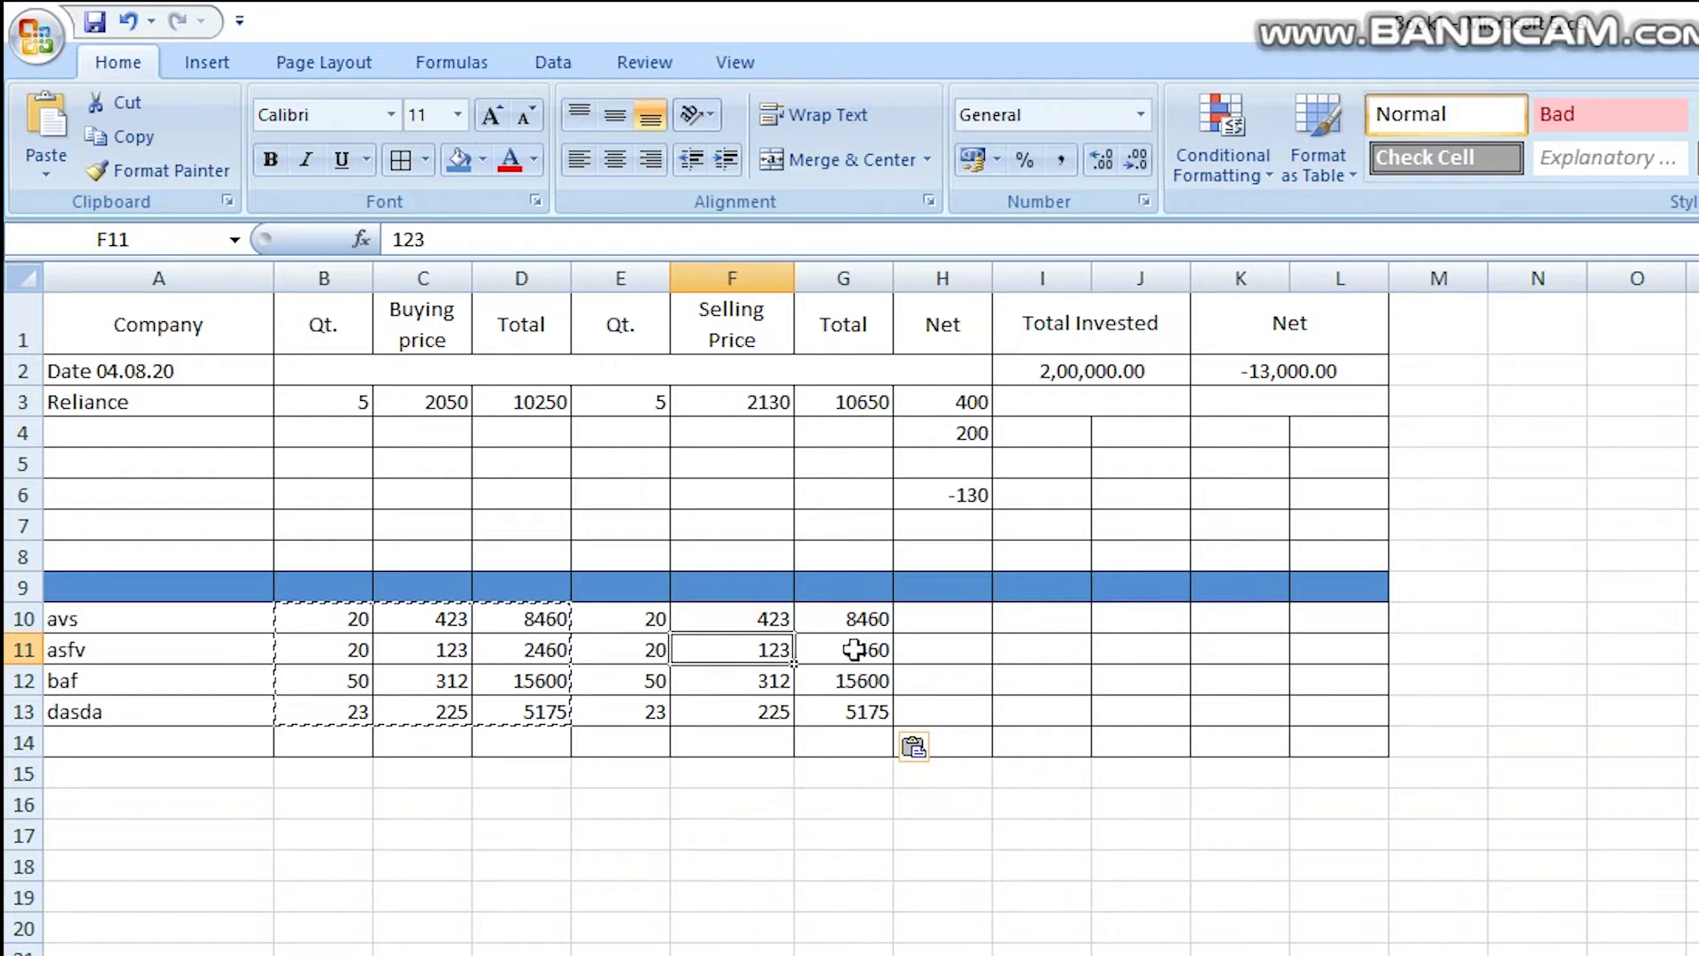
Calculate the avs net in H10 with =G10-D10 and fill the formula down to H13.
left_click(937, 621)
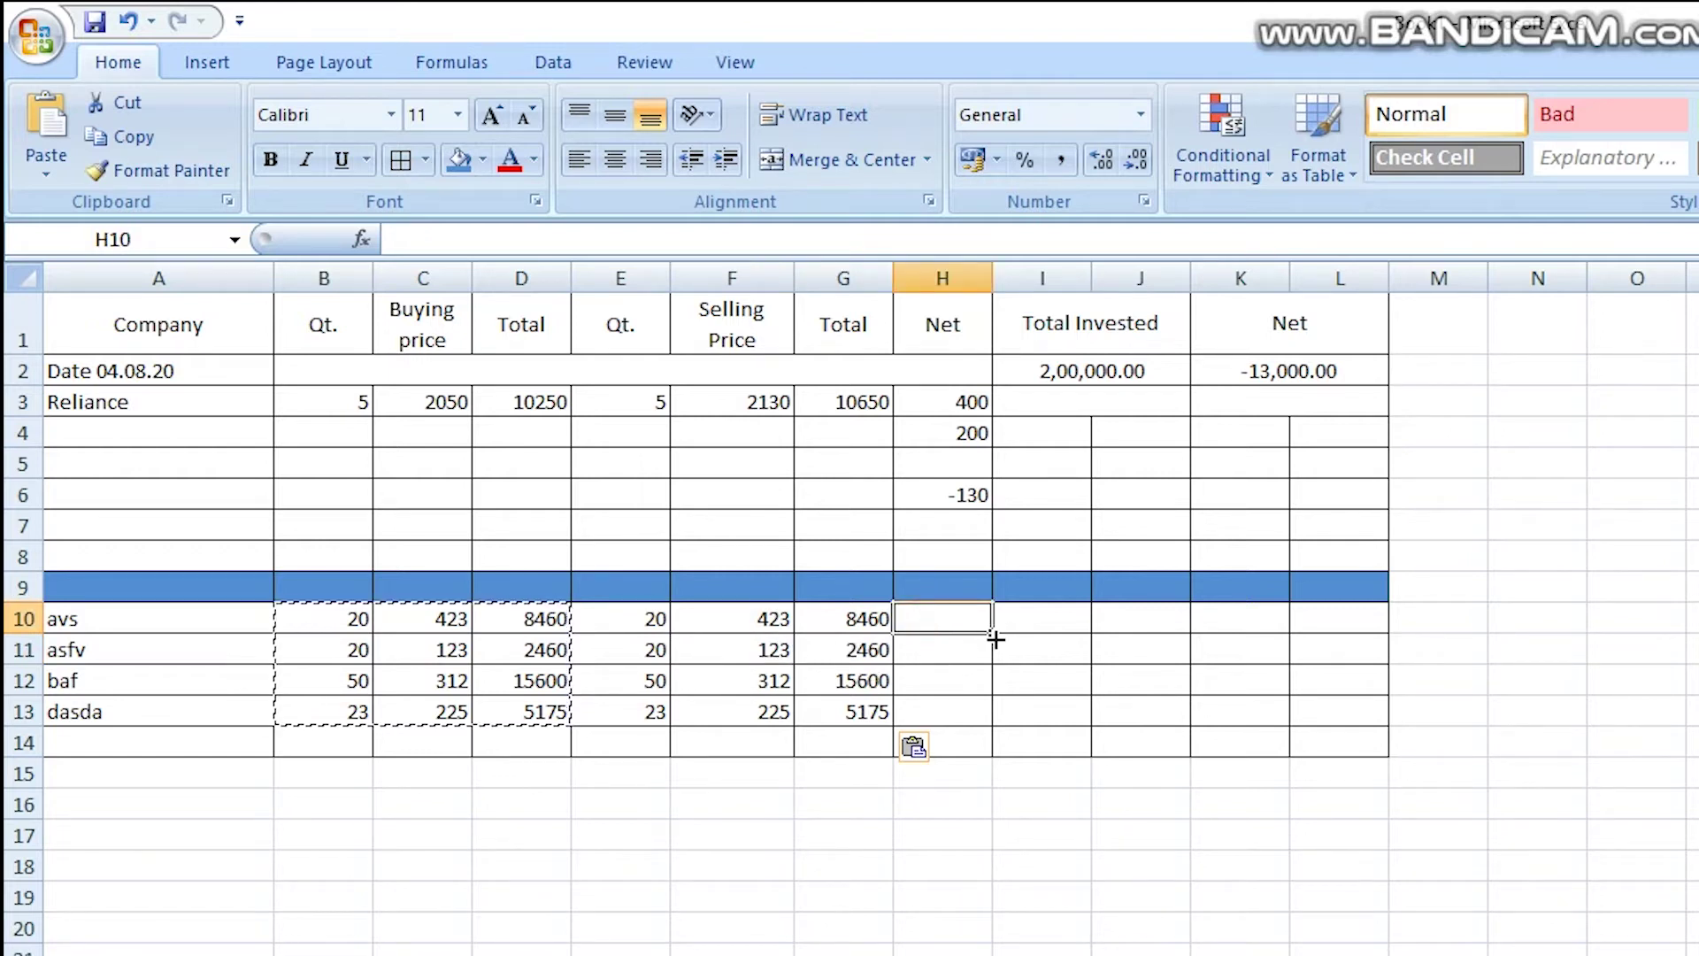
type("=")
left_click(855, 622)
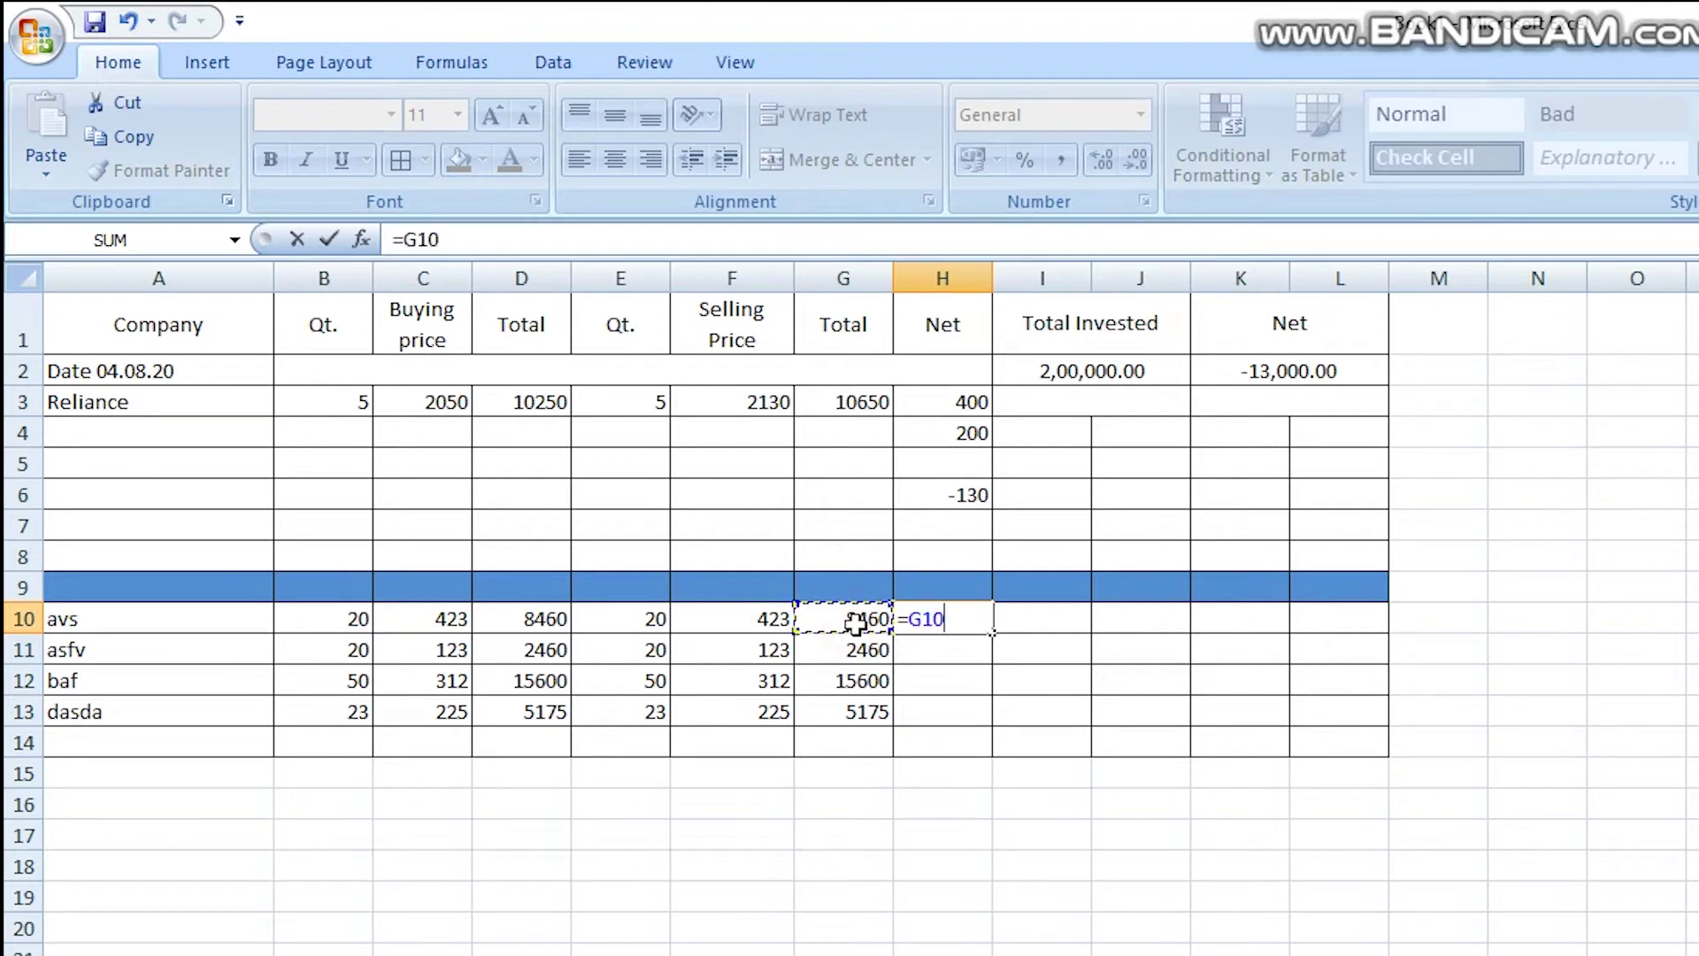
type("-")
left_click(535, 618)
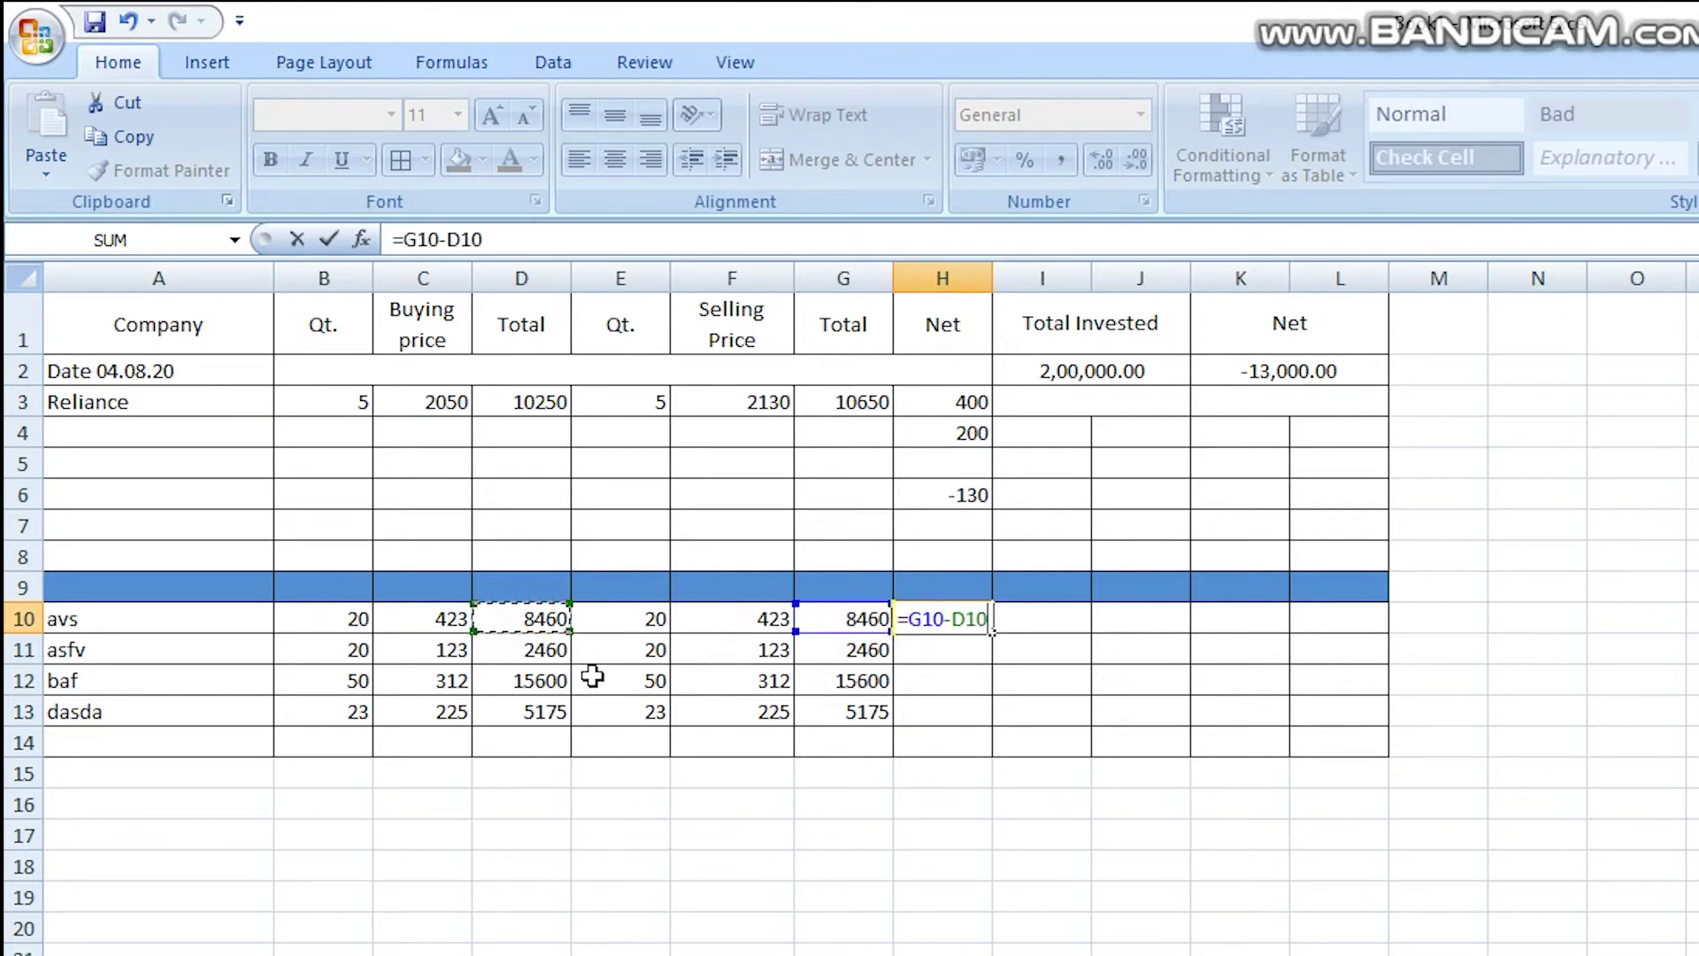
key("Return")
left_click(979, 617)
left_click_drag(992, 633, 989, 719)
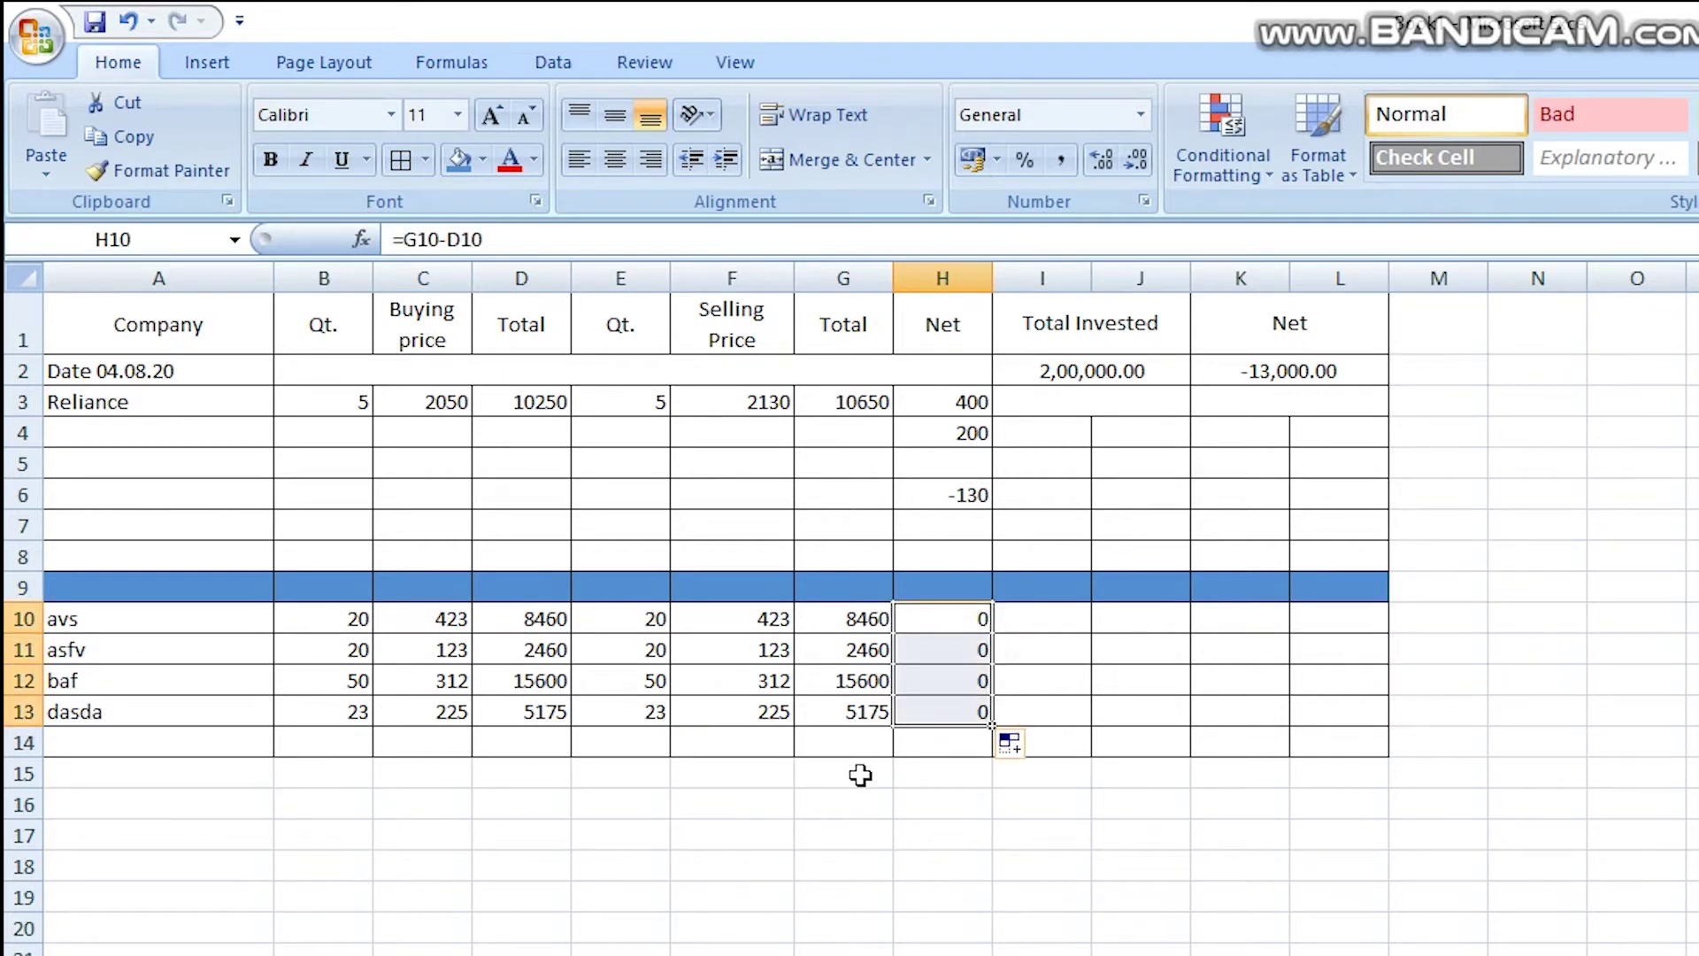
Set the selling price of dasda in F13 to 235.
left_click(781, 719)
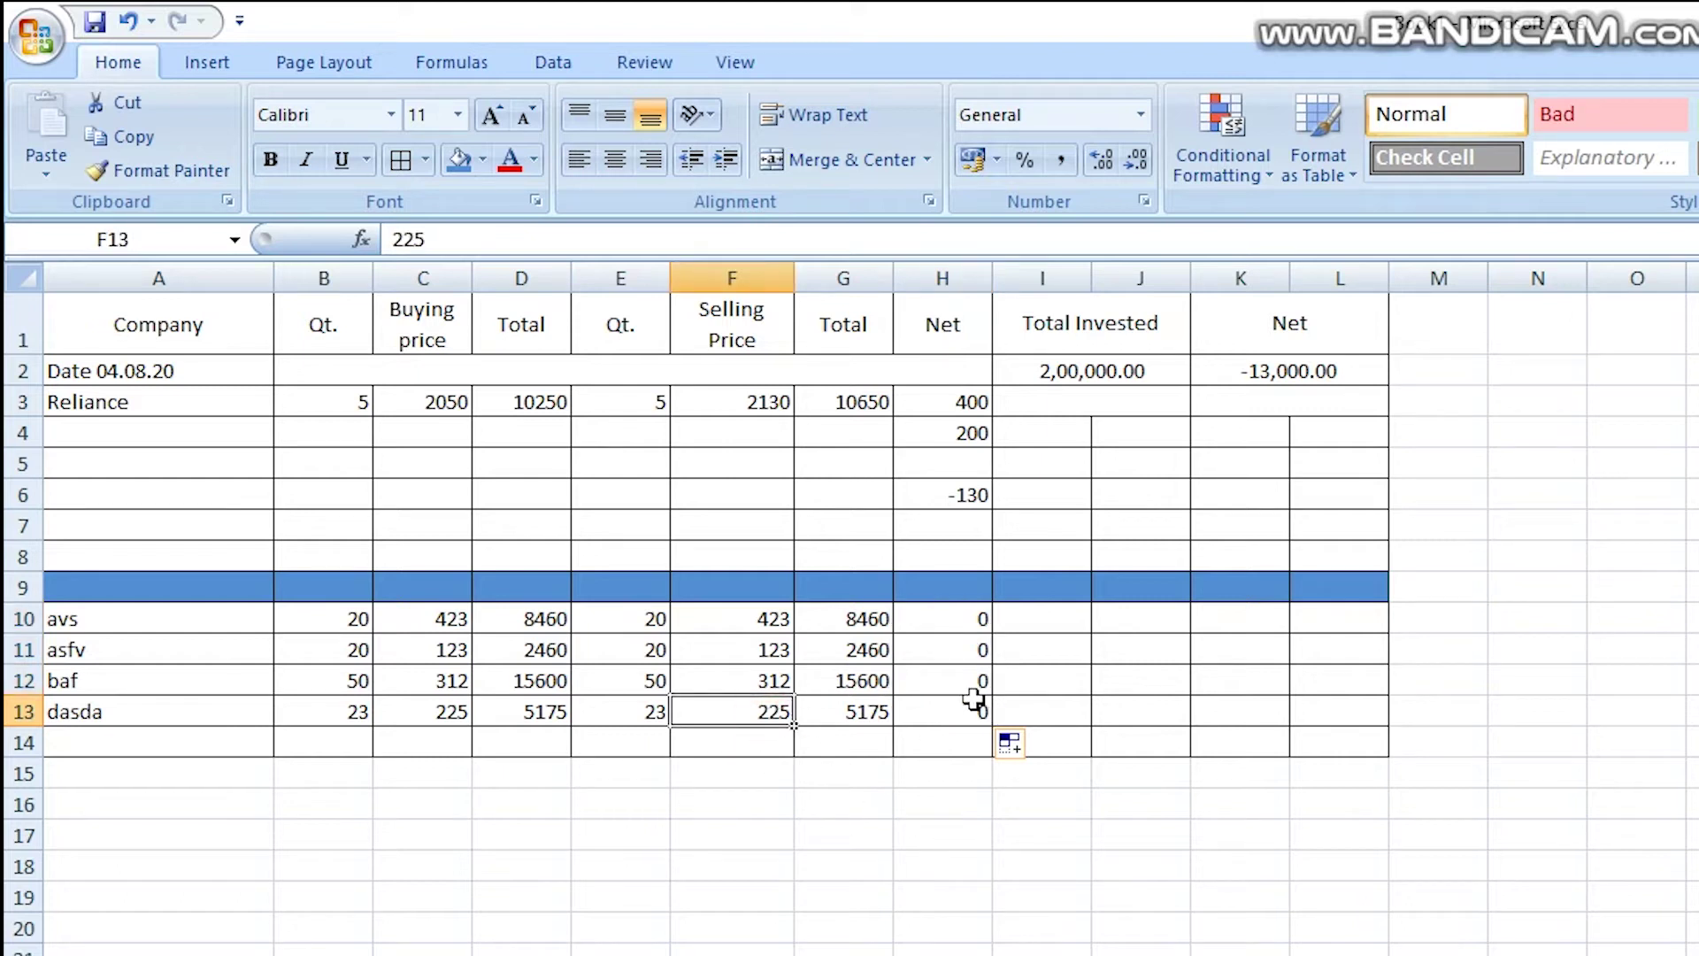
type("2")
key("Return")
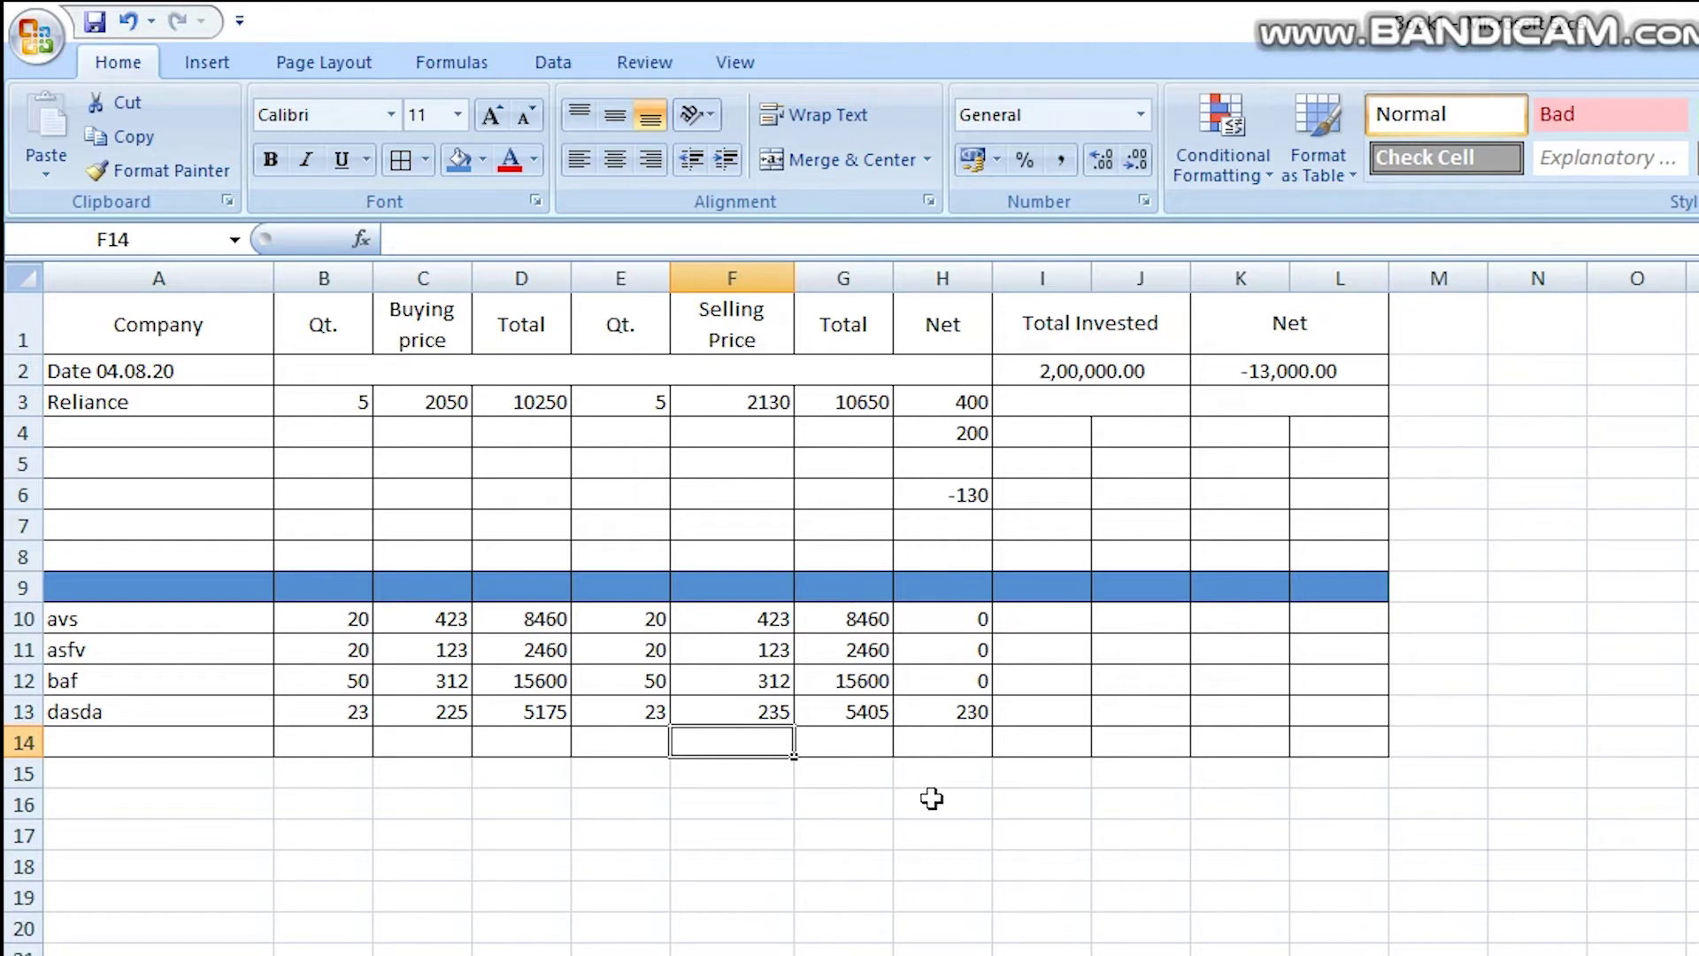
Total the Net column entries H3:H13 into H14 with AutoSum.
left_click(960, 398)
left_click_drag(960, 399, 948, 711)
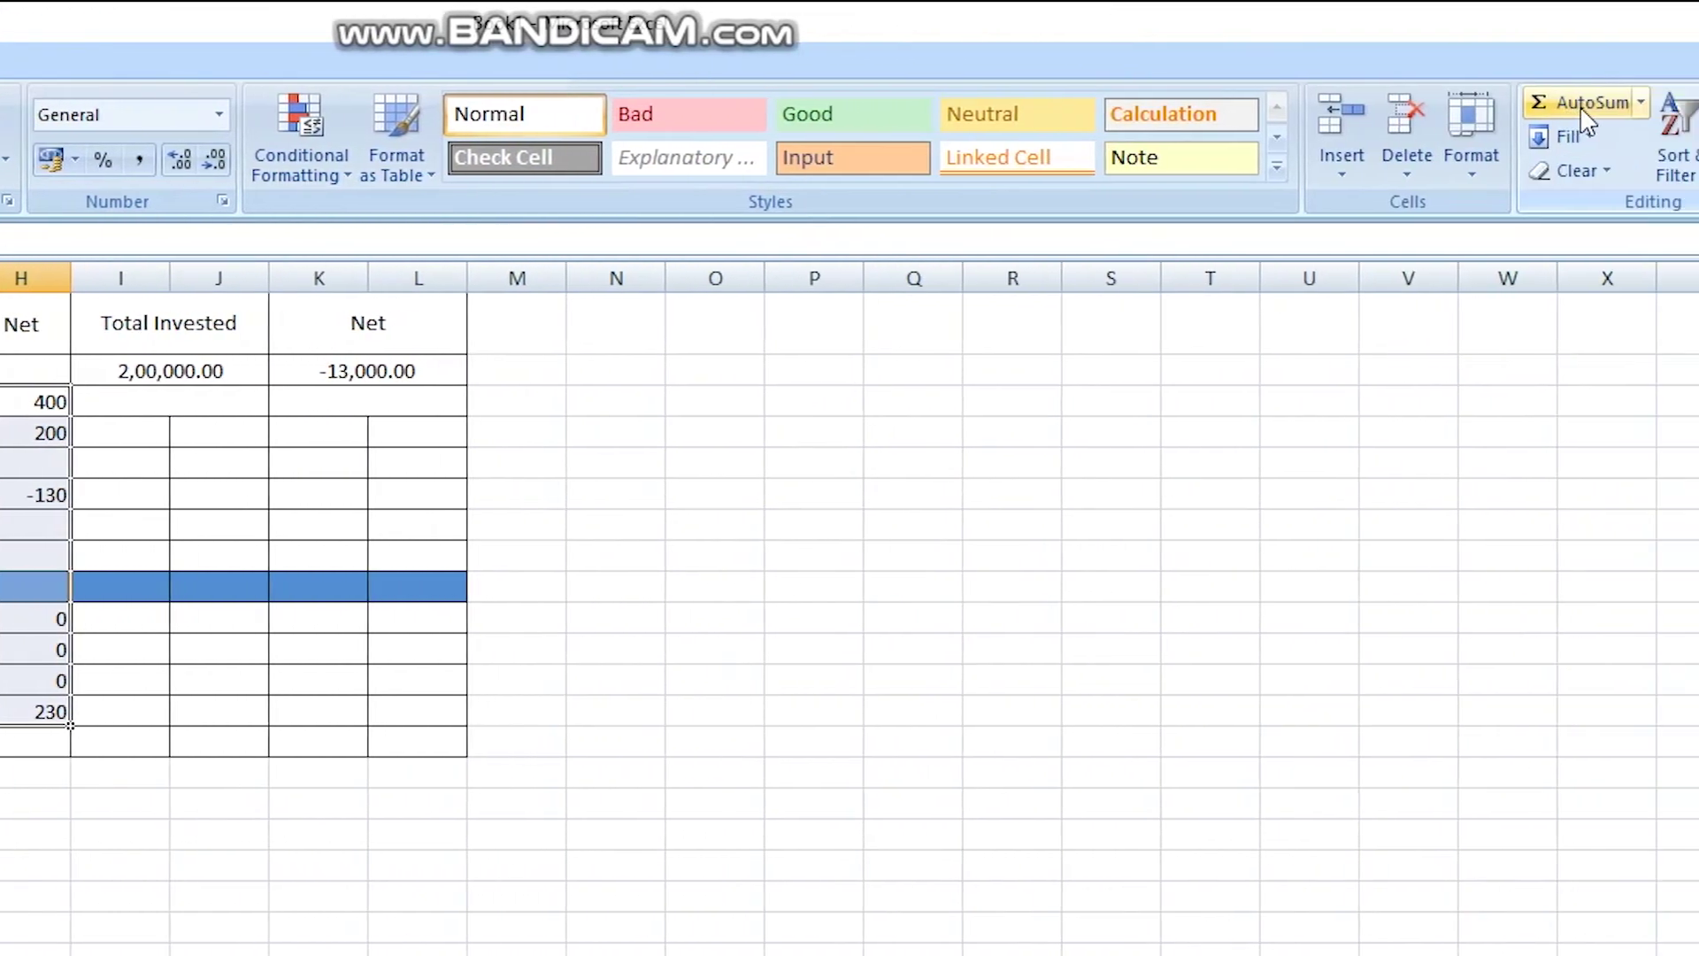
left_click(1698, 102)
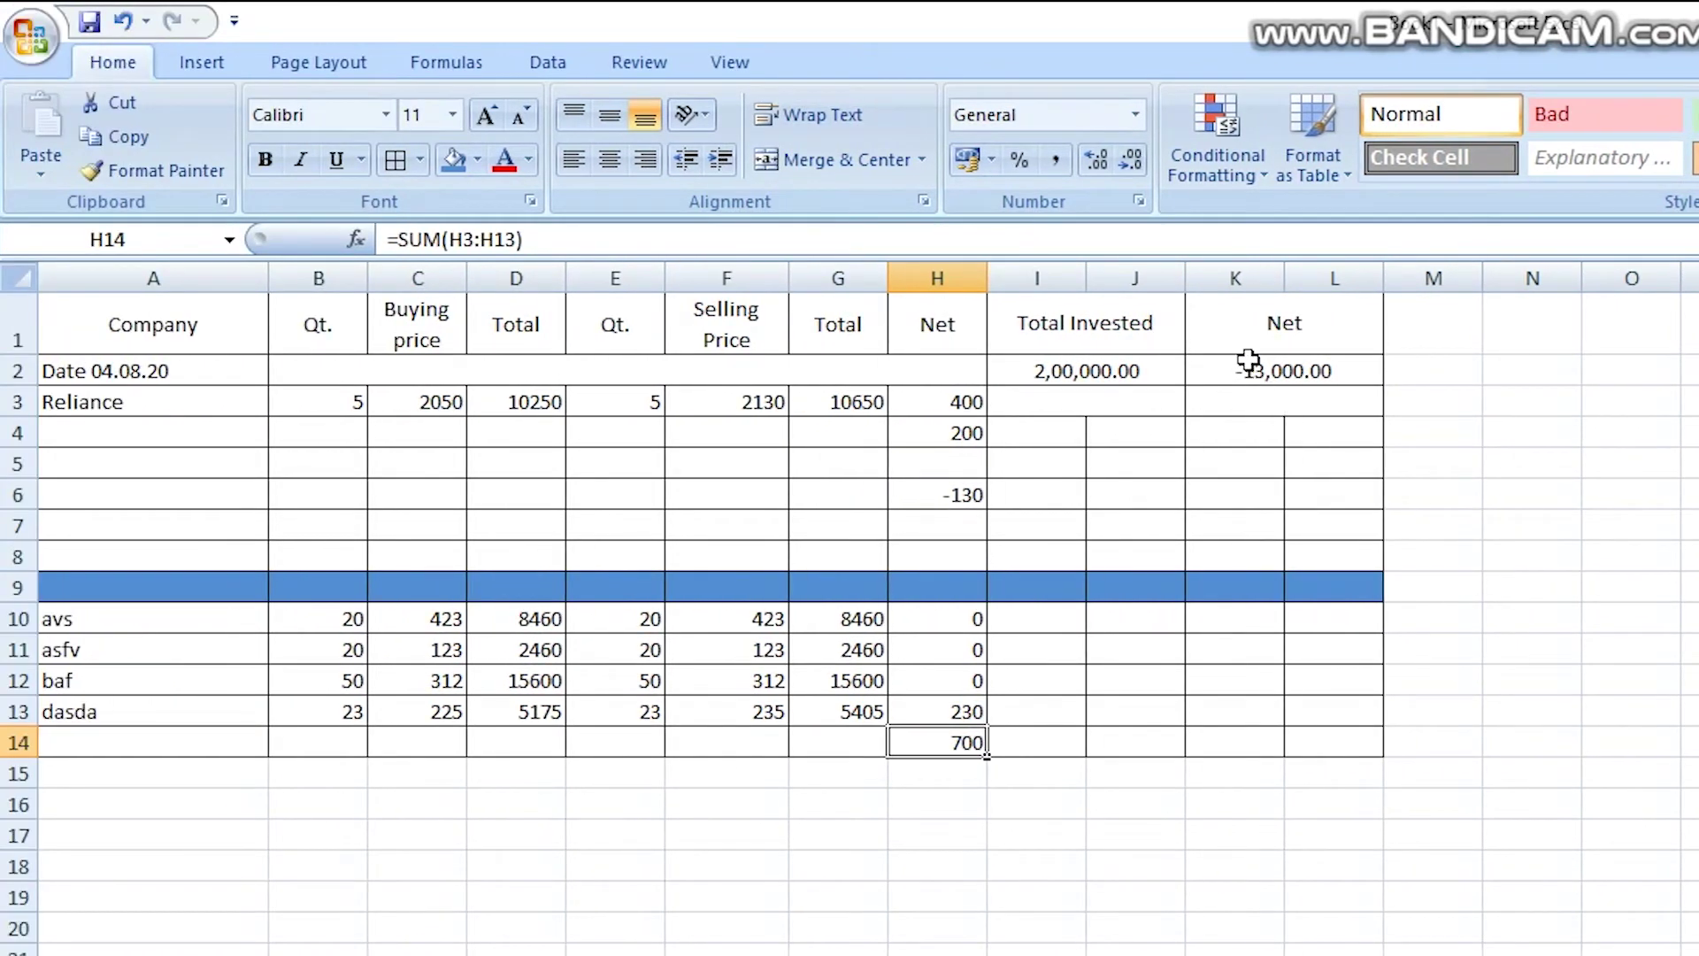
Merge and center K14:L14 and calculate the running net there with =K2+H14.
left_click_drag(1343, 744, 1218, 741)
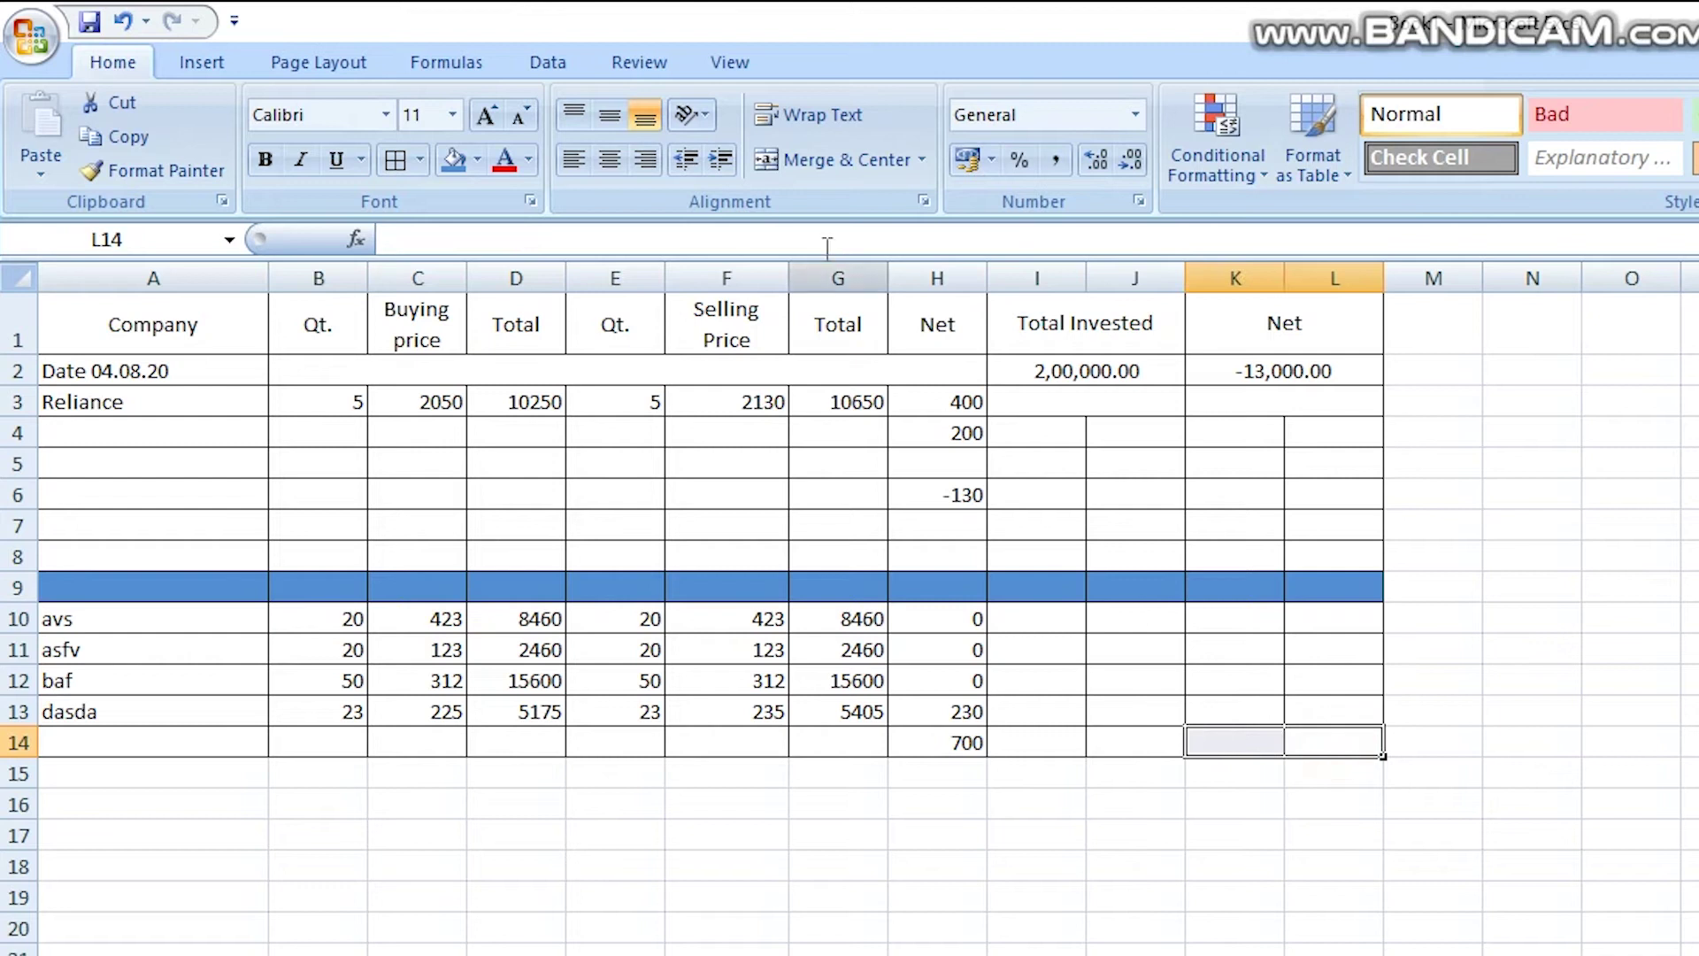
left_click(822, 131)
left_click(836, 160)
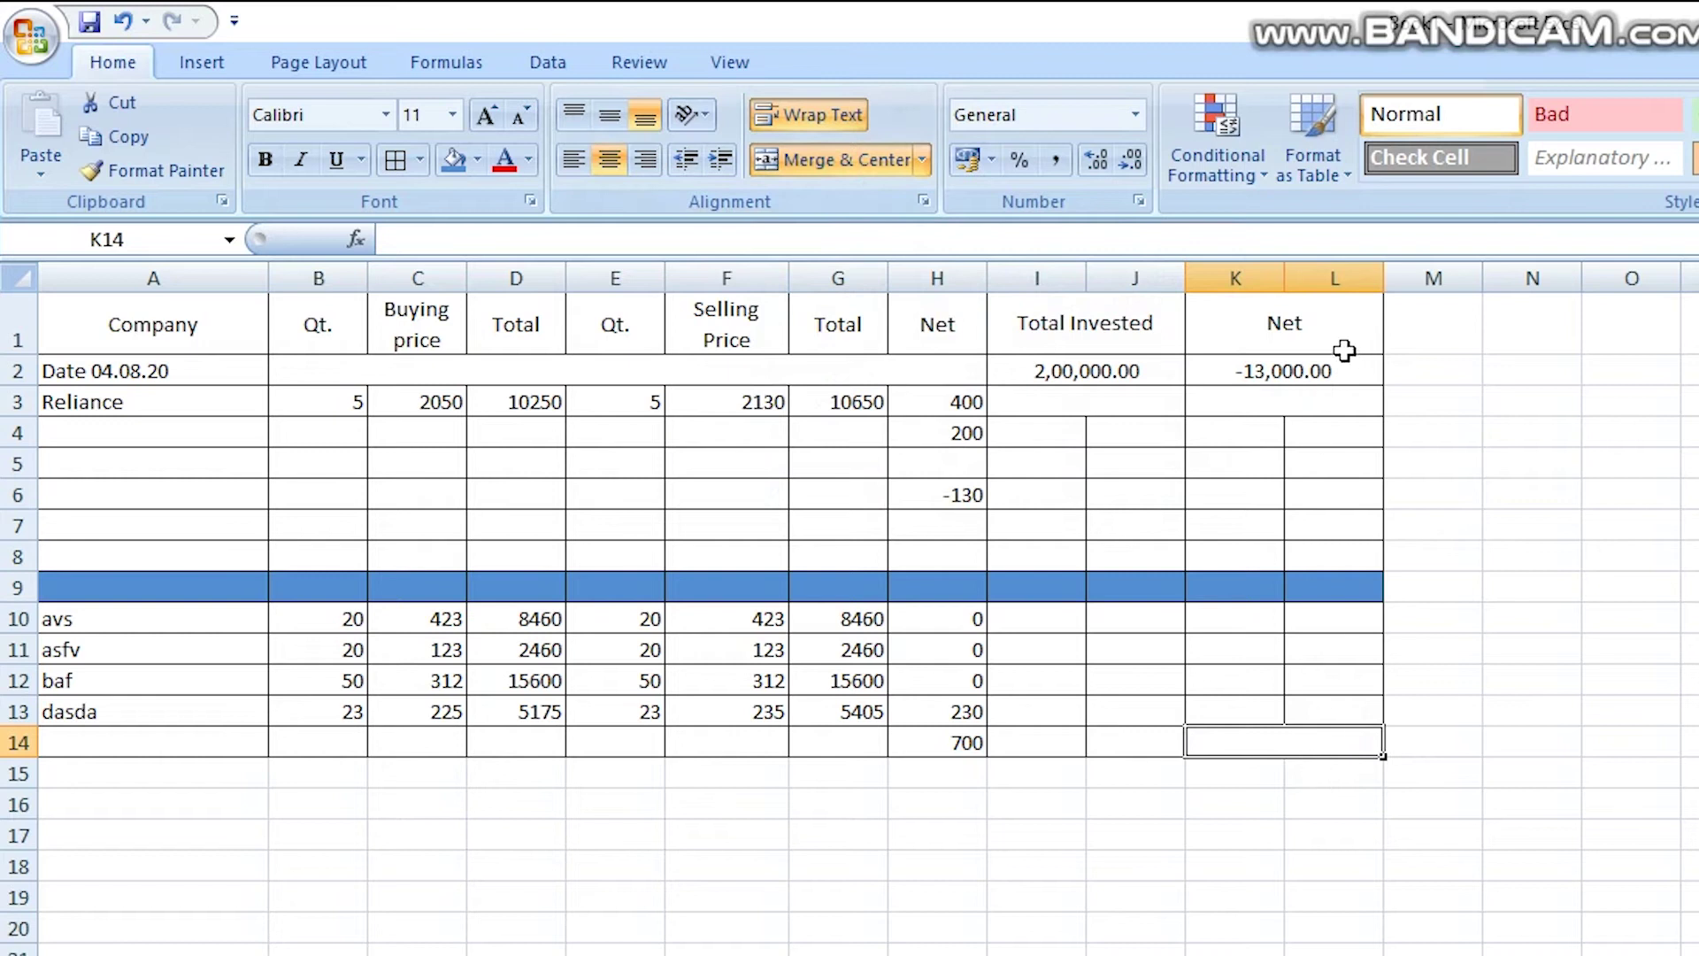
type("=")
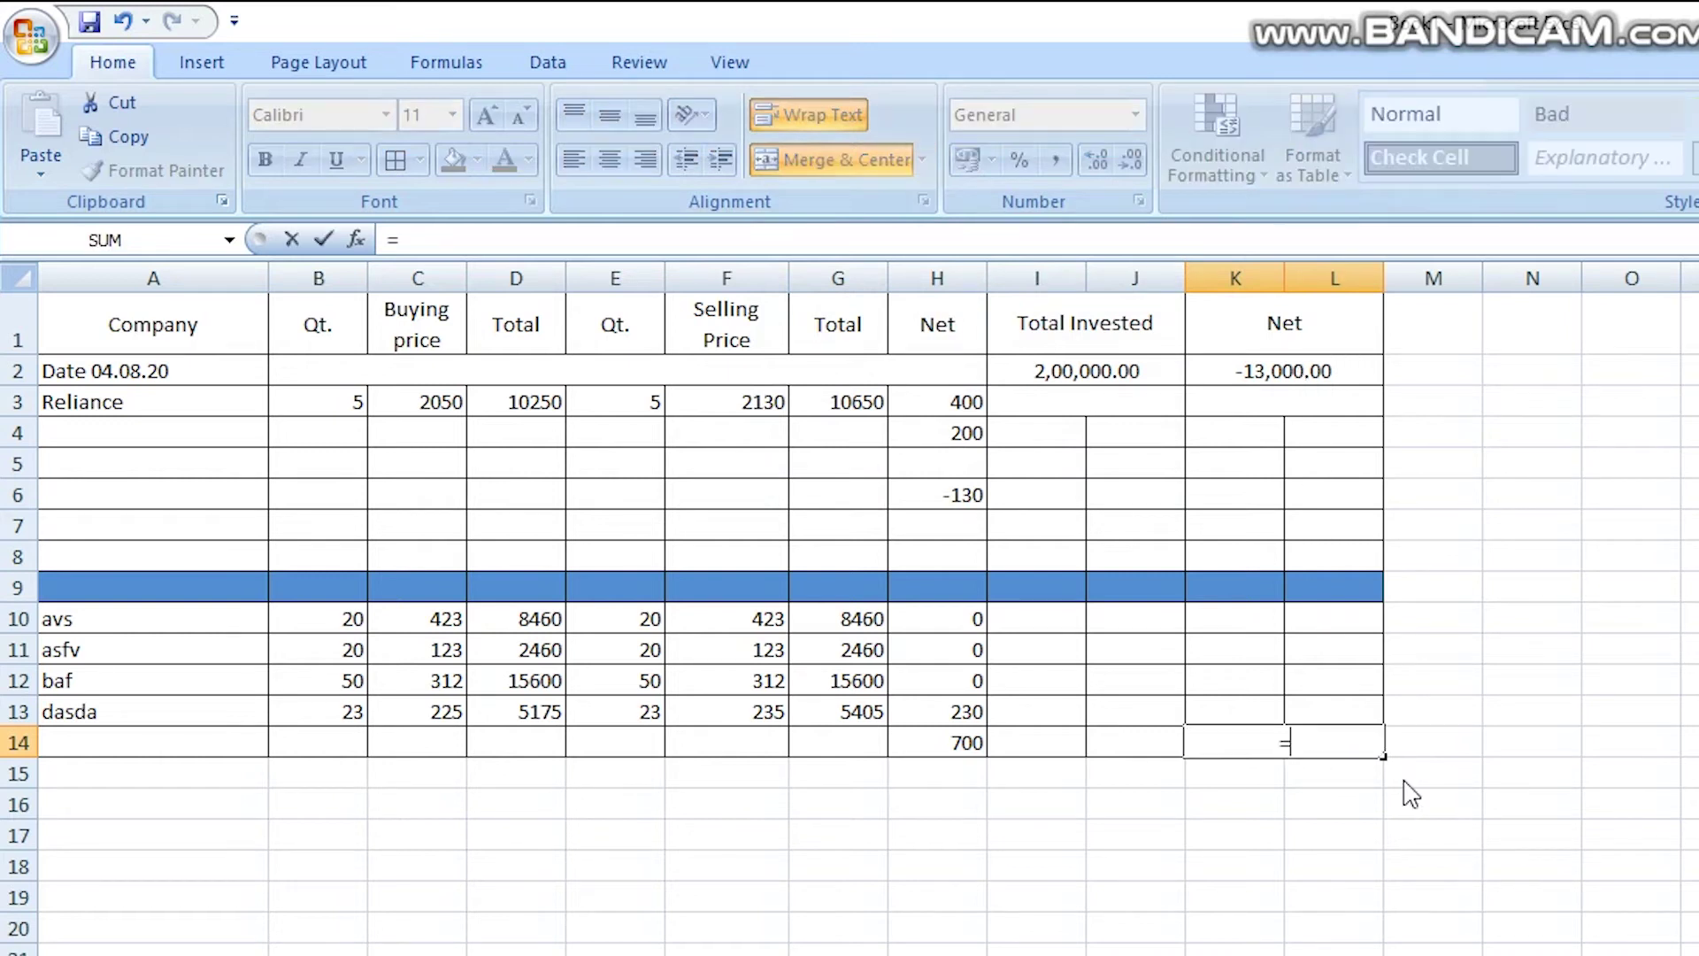
left_click(1290, 378)
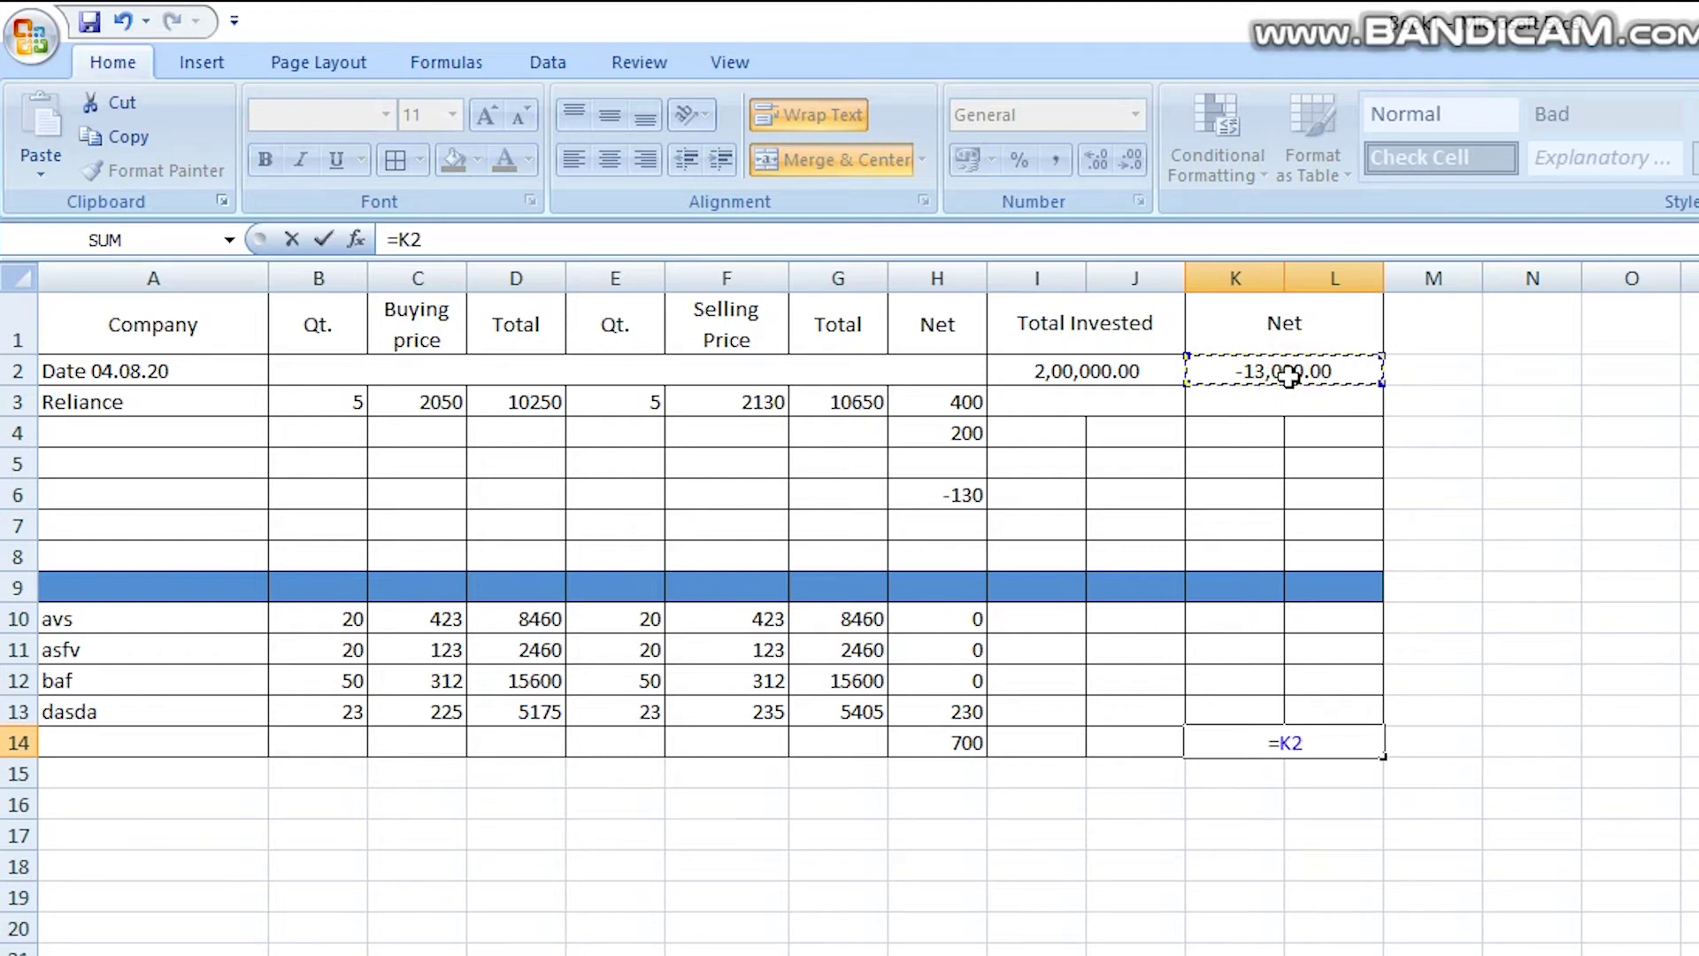
type("+")
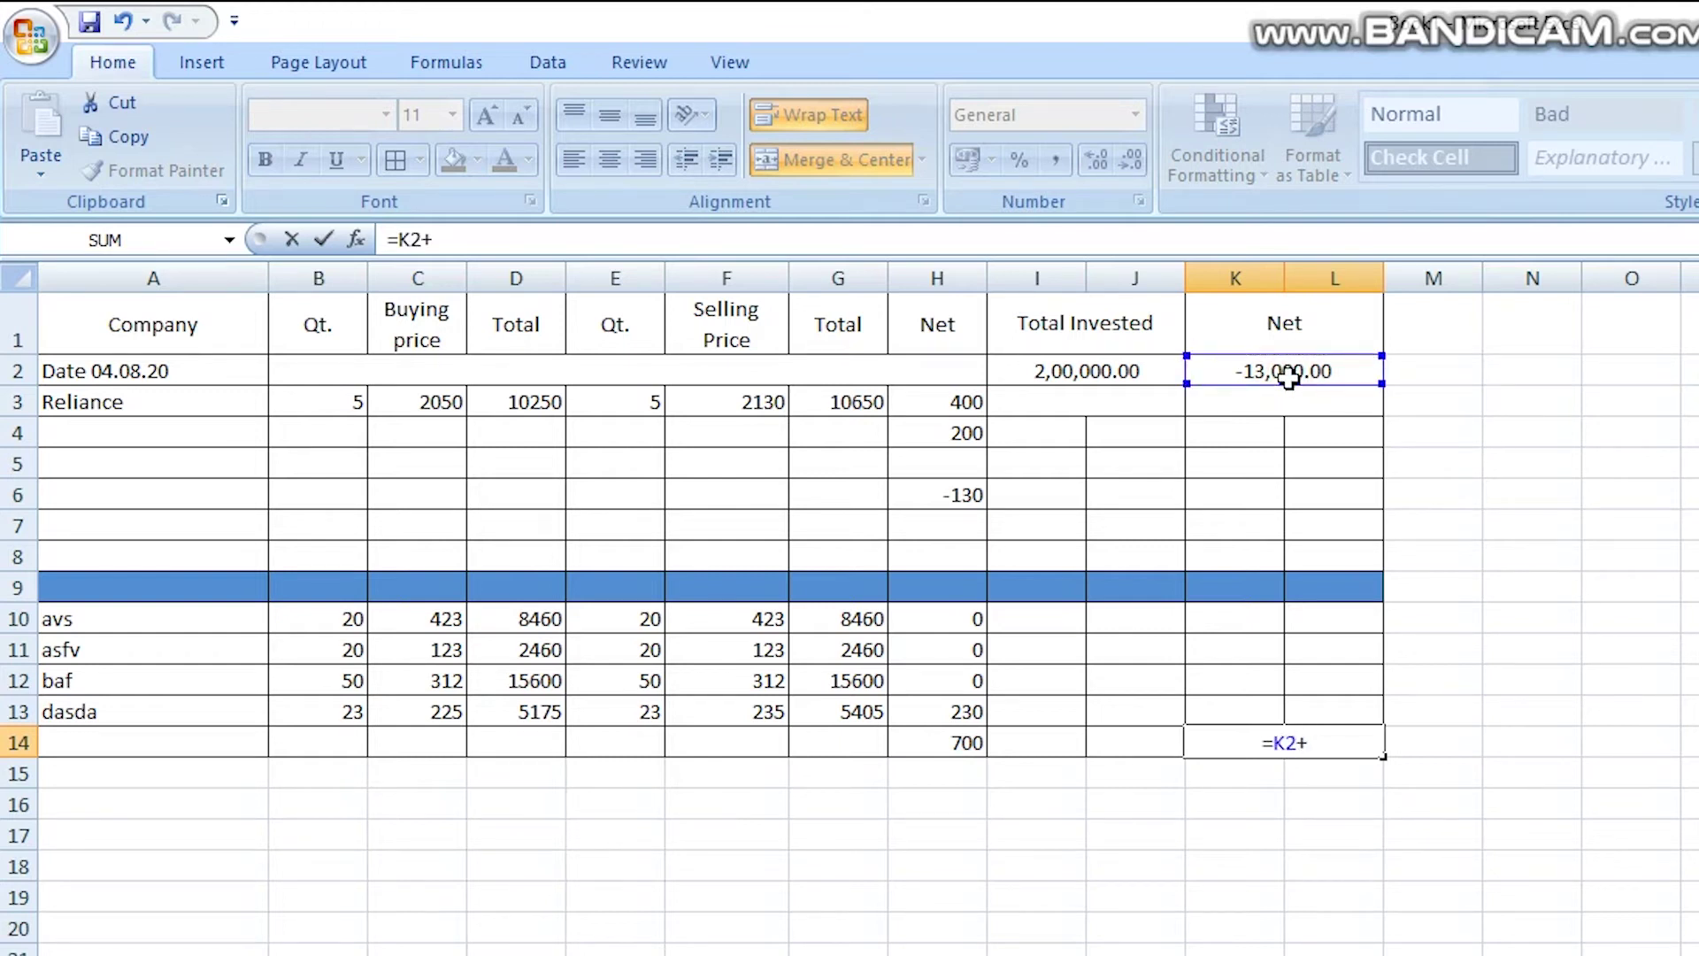
left_click(939, 744)
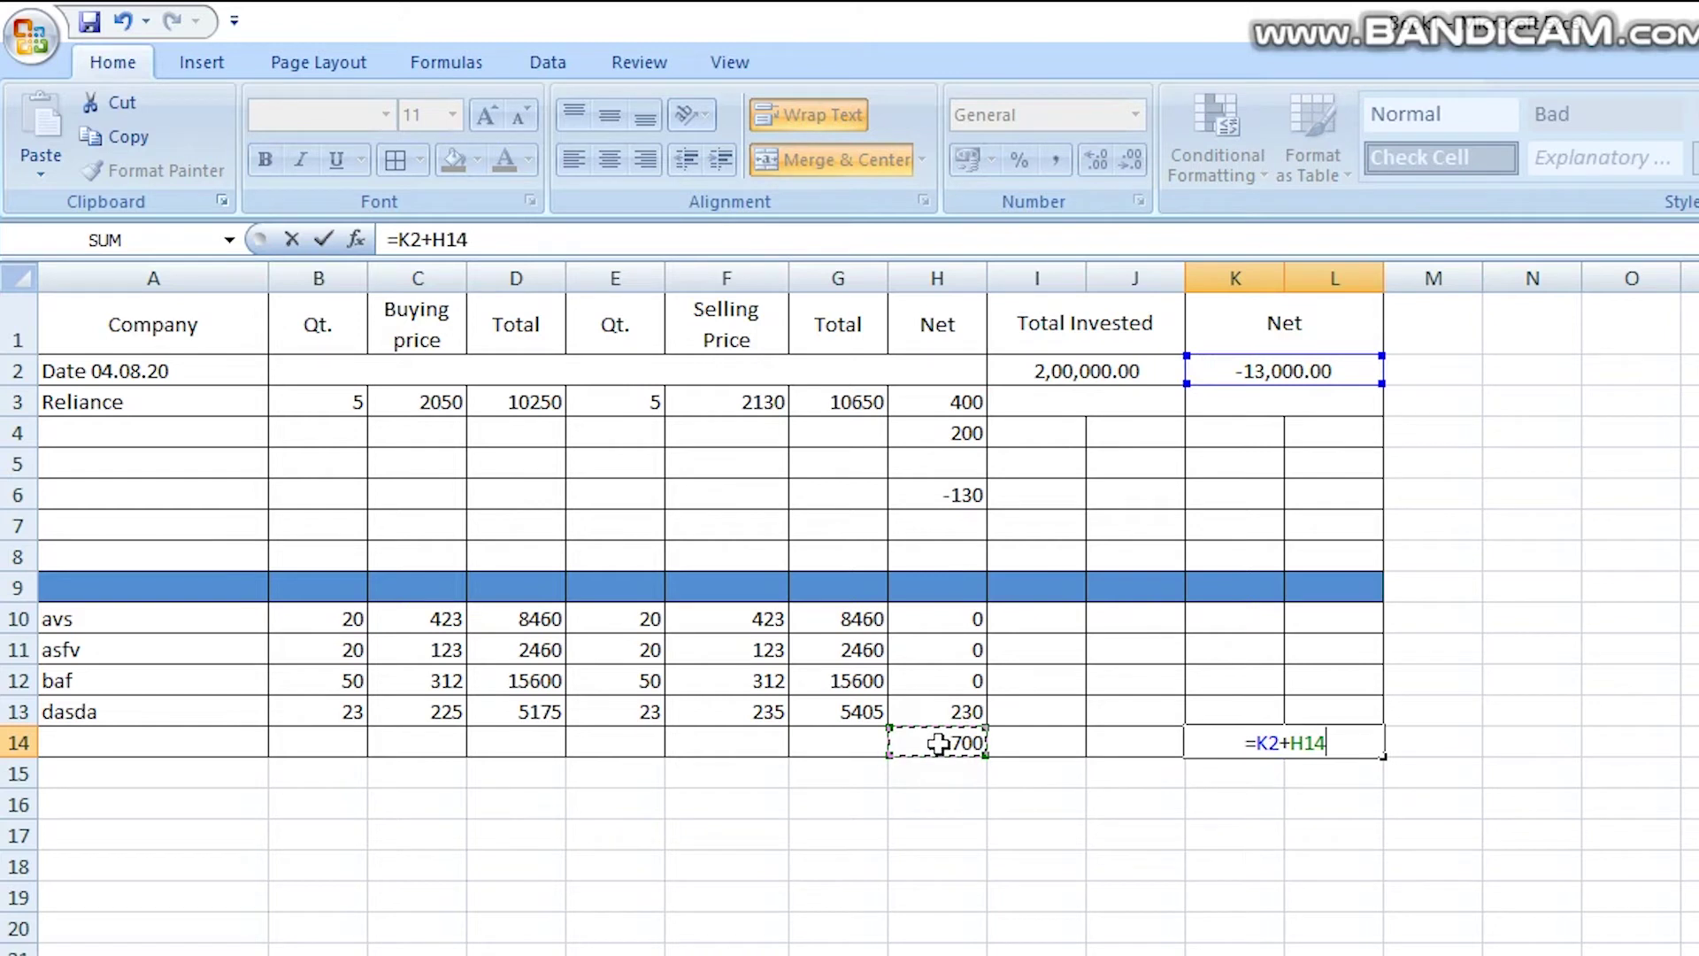
key("Return")
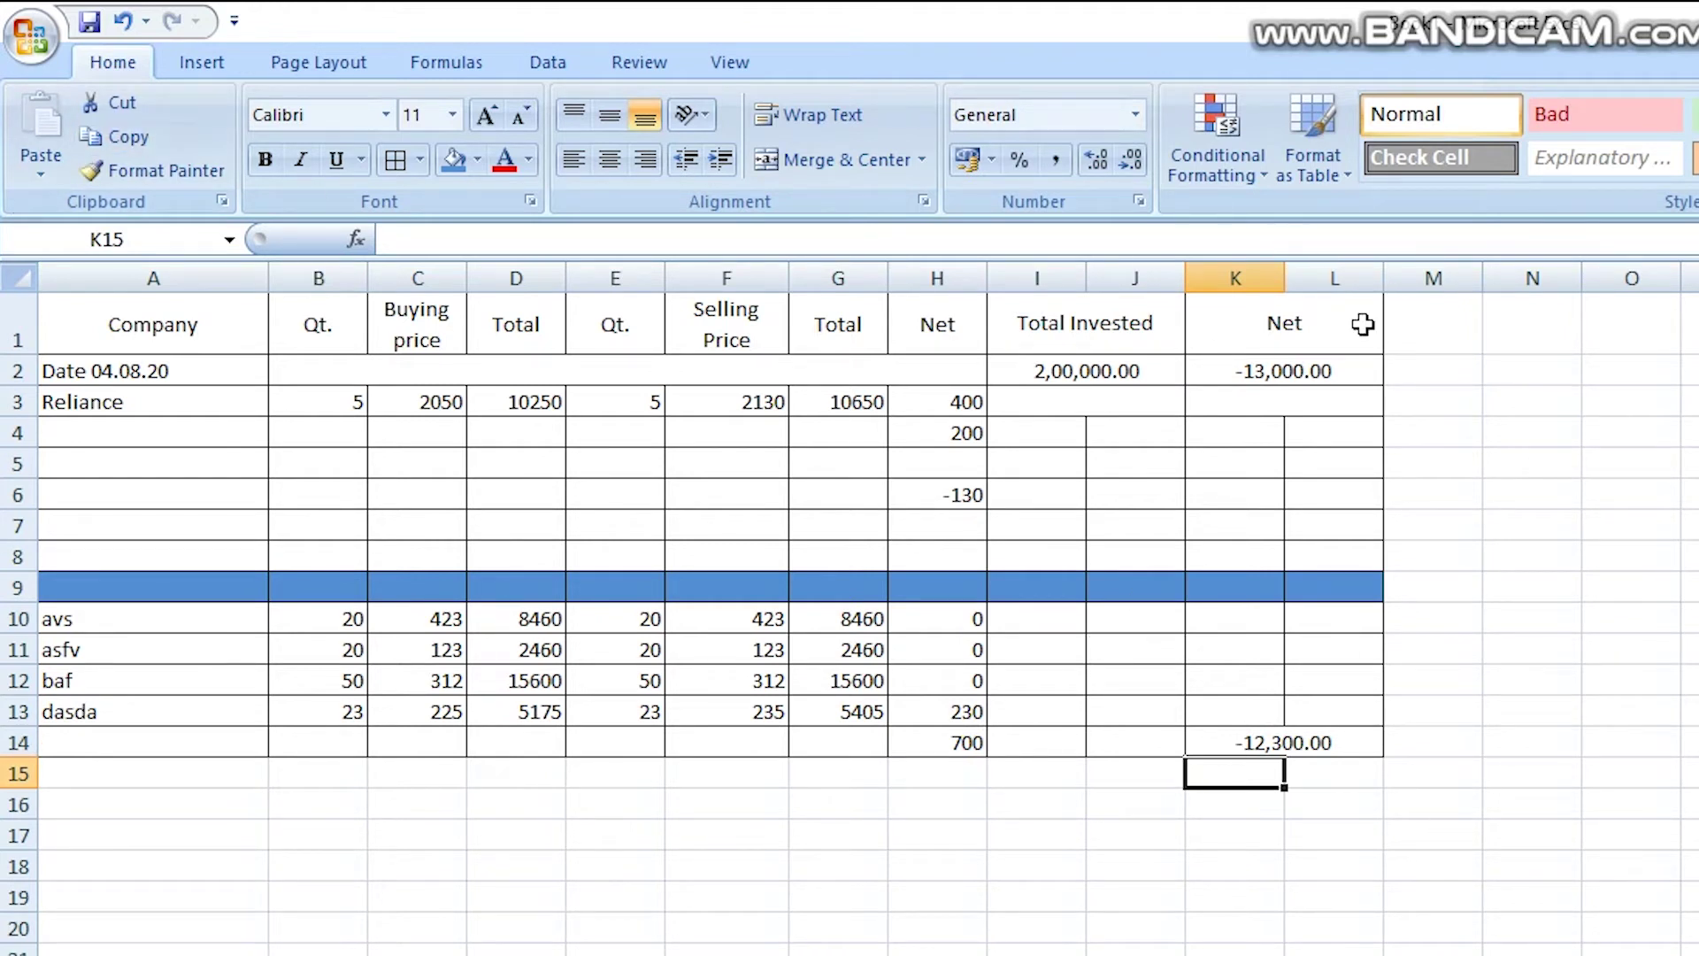
Copy the whole table A1:L14 and paste it below, starting at A16.
mouse_move(103, 330)
left_mouse_down()
mouse_move(1112, 702)
mouse_move(1316, 706)
mouse_move(1321, 742)
left_mouse_up()
key("ctrl+c")
left_click(115, 803)
key("ctrl+c")
left_click_drag(168, 345, 1297, 740)
key("ctrl+c")
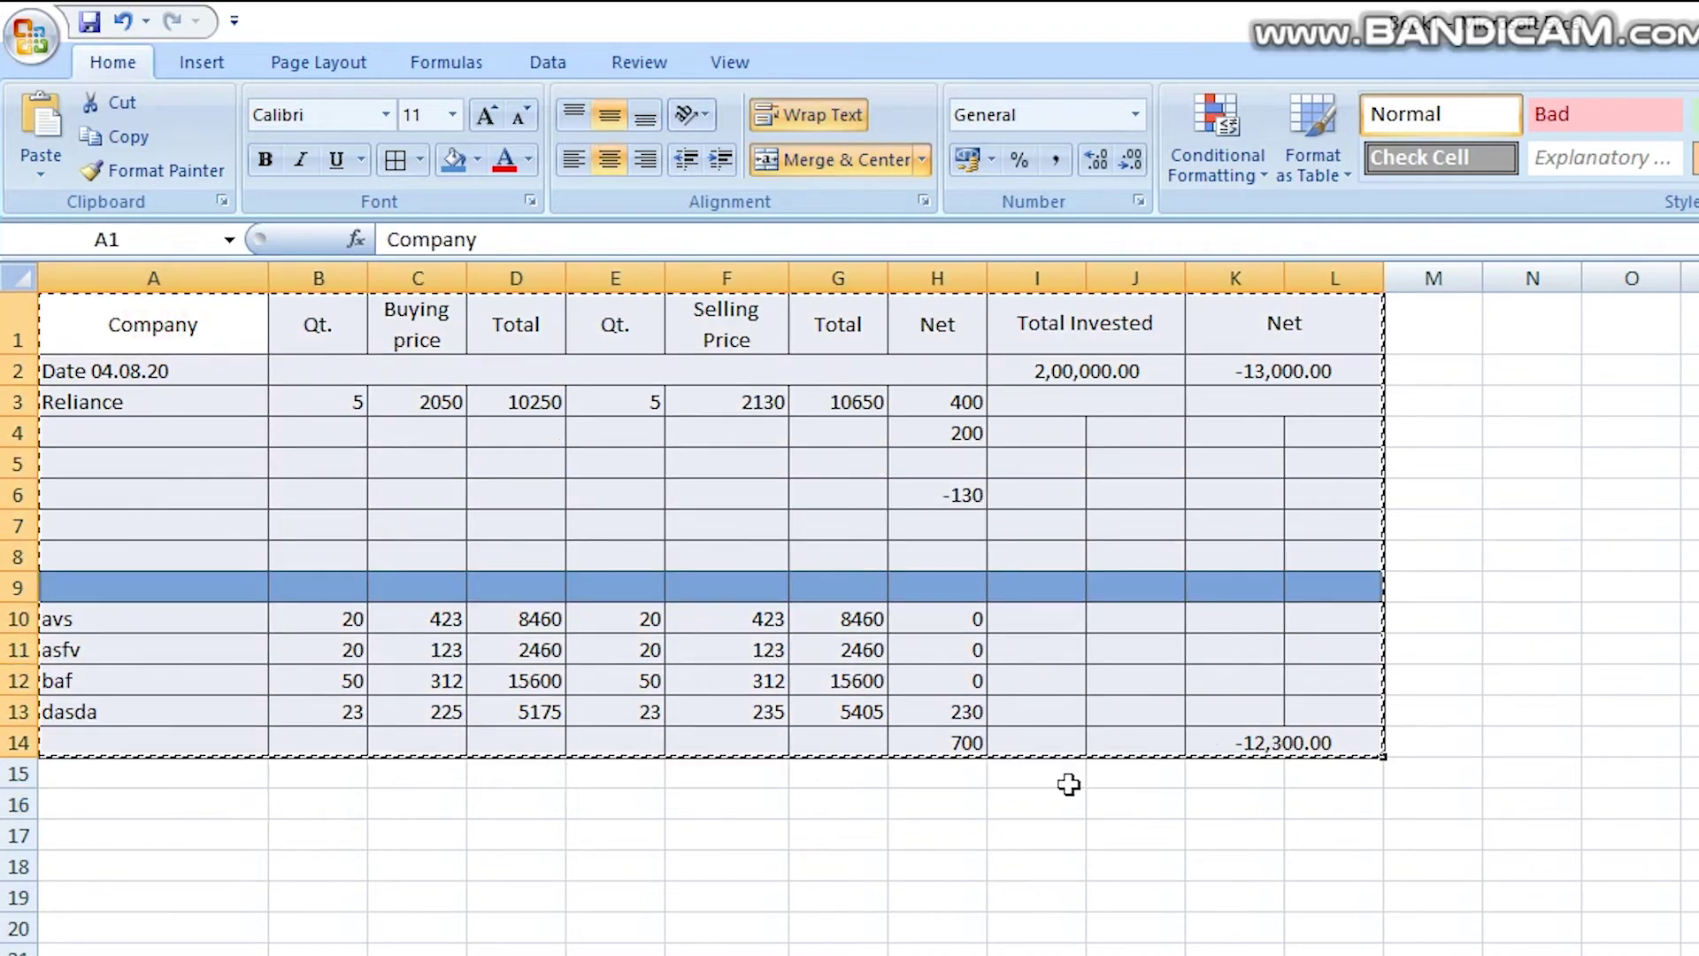
left_click(151, 800)
key("ctrl+v")
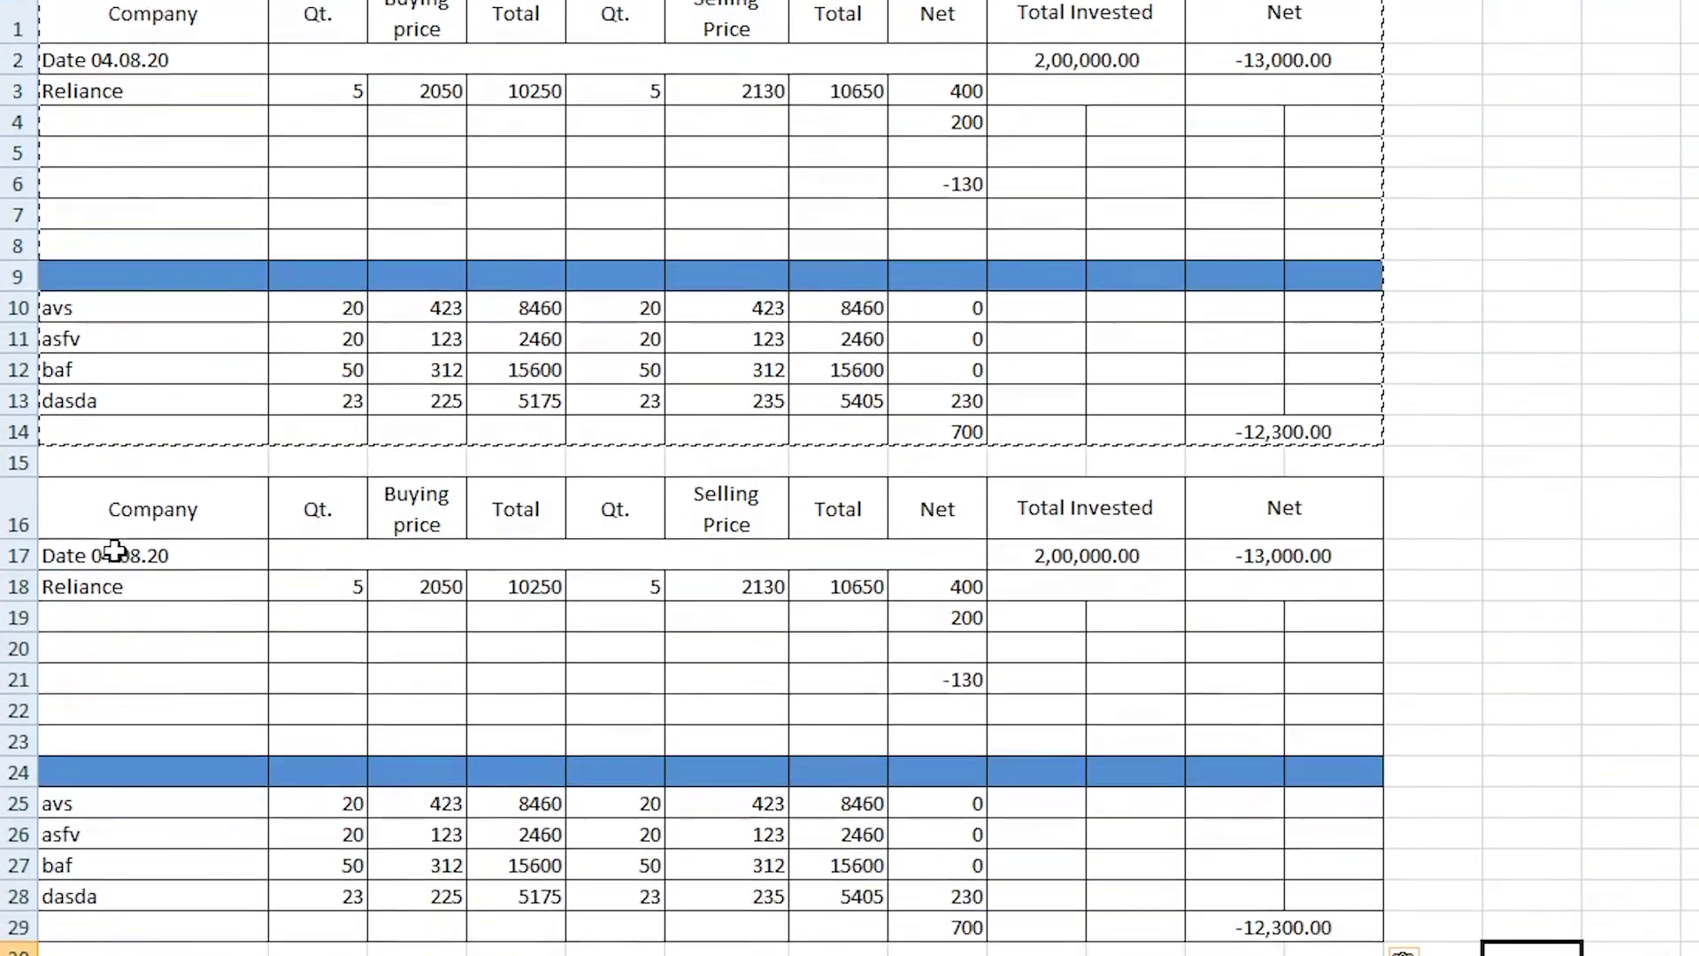
Change the pasted table's date in A17 to 05.08.20 and clear its trade entries in A18:H21.
left_click(113, 862)
double_click(113, 542)
key("BackSpace")
type("5")
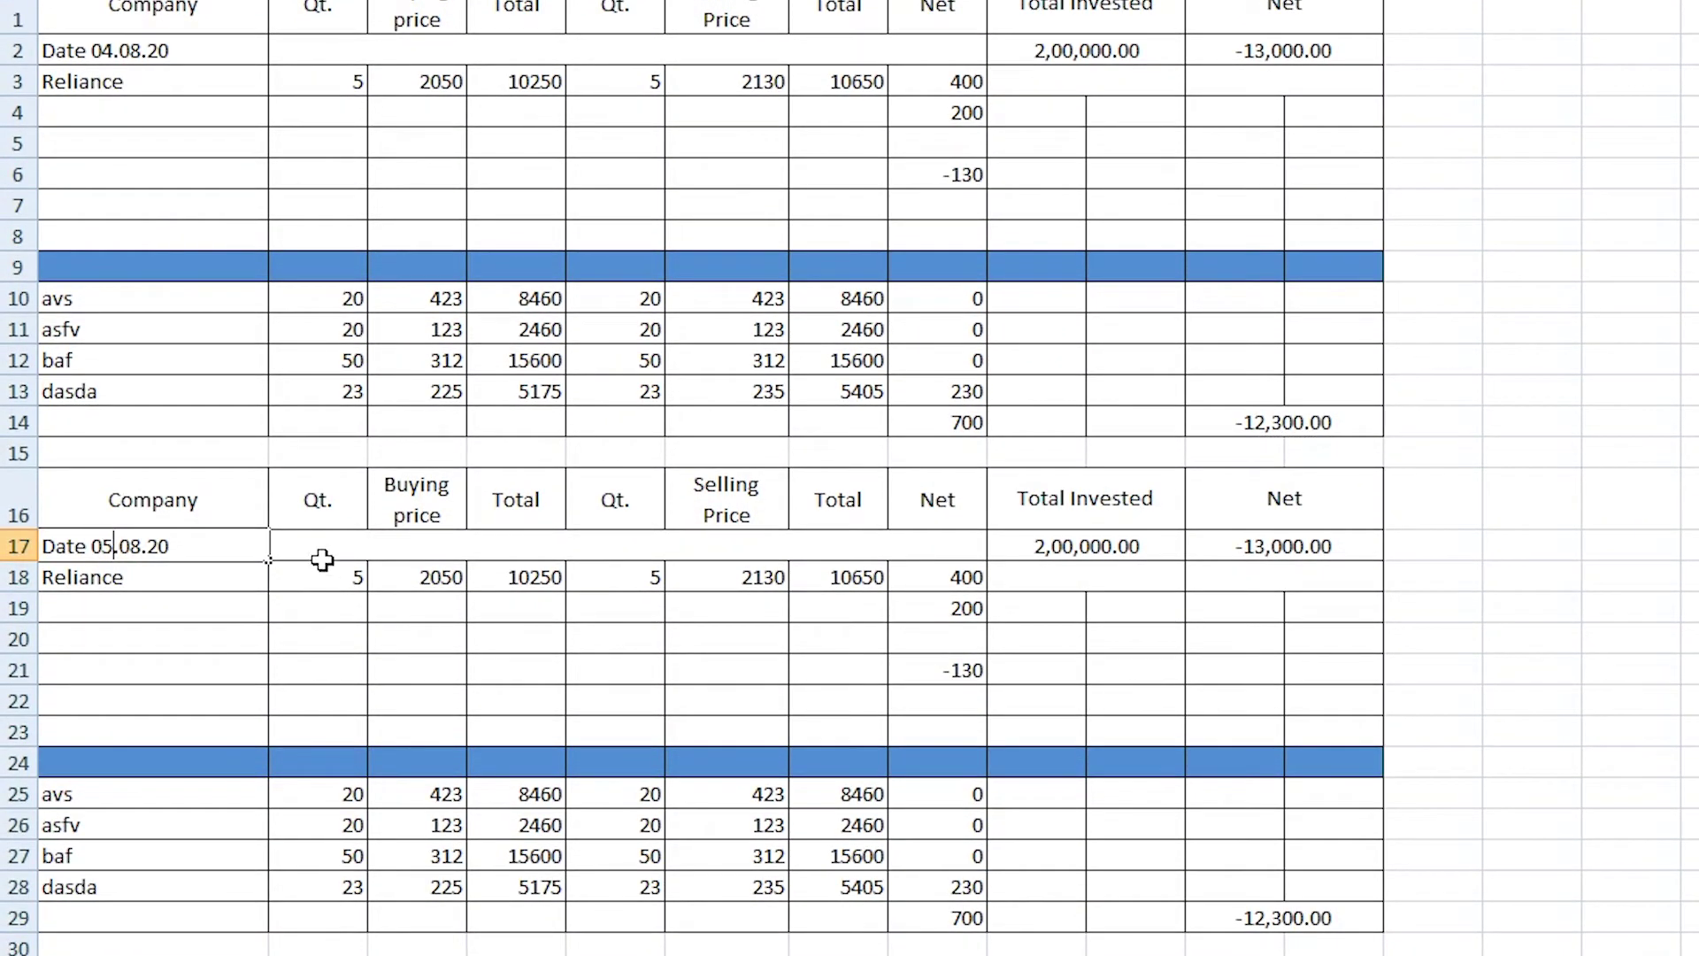
left_click(540, 702)
left_click_drag(83, 581, 952, 683)
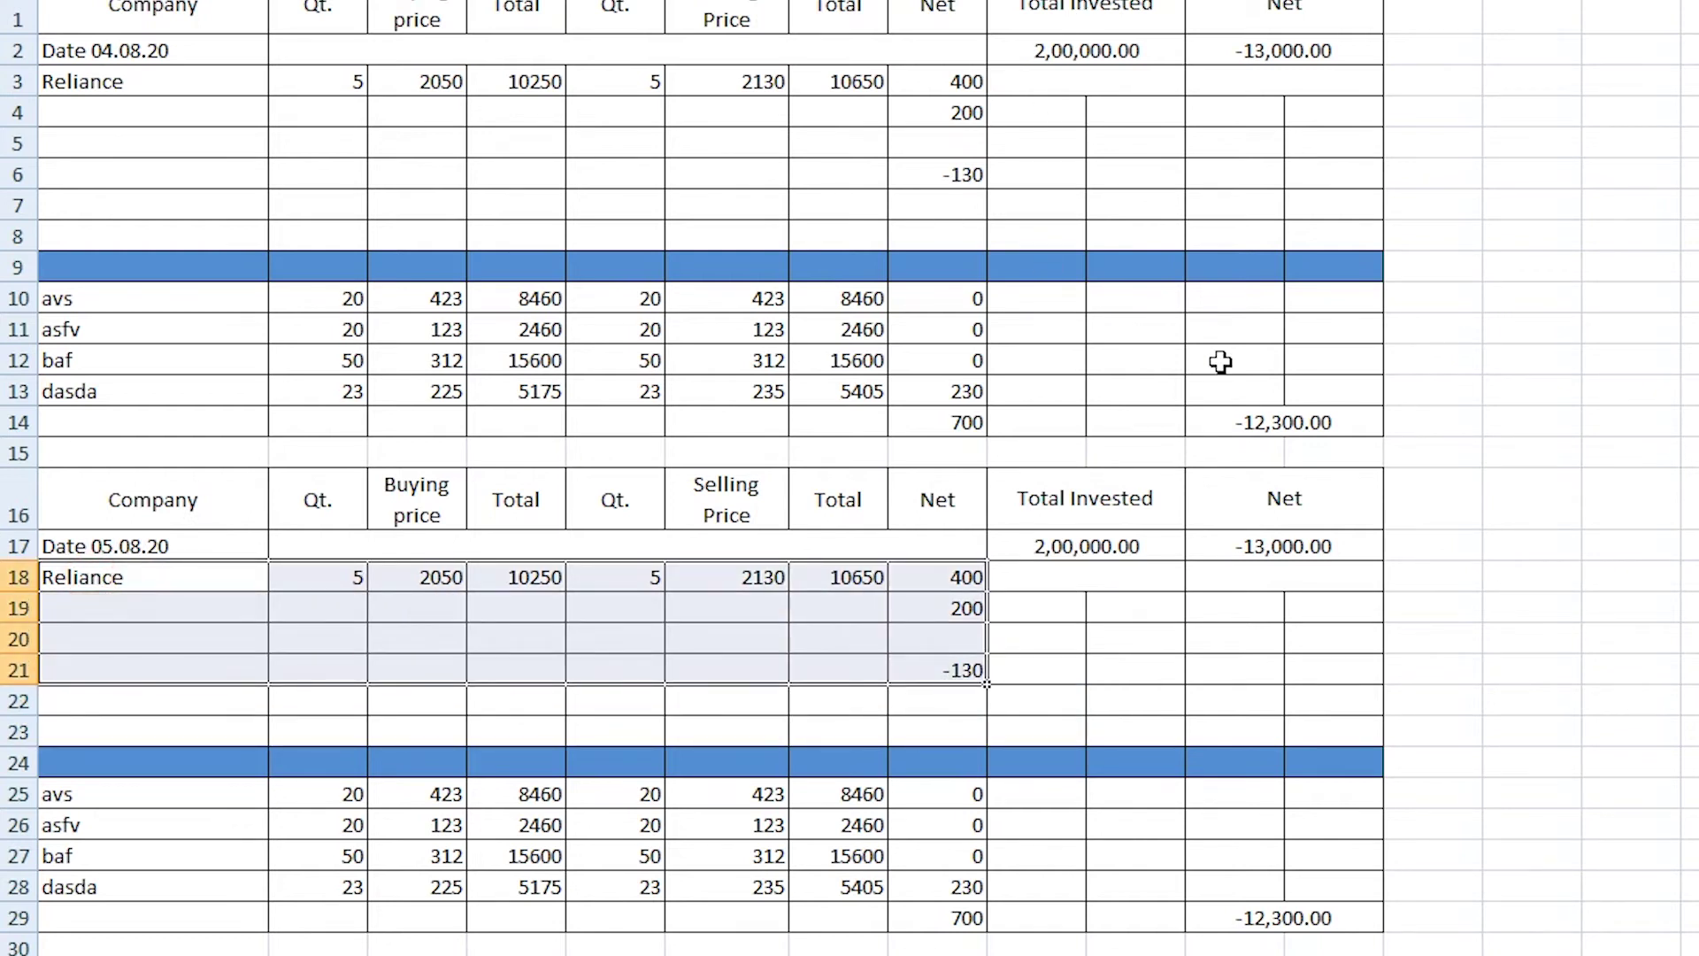
key("Delete")
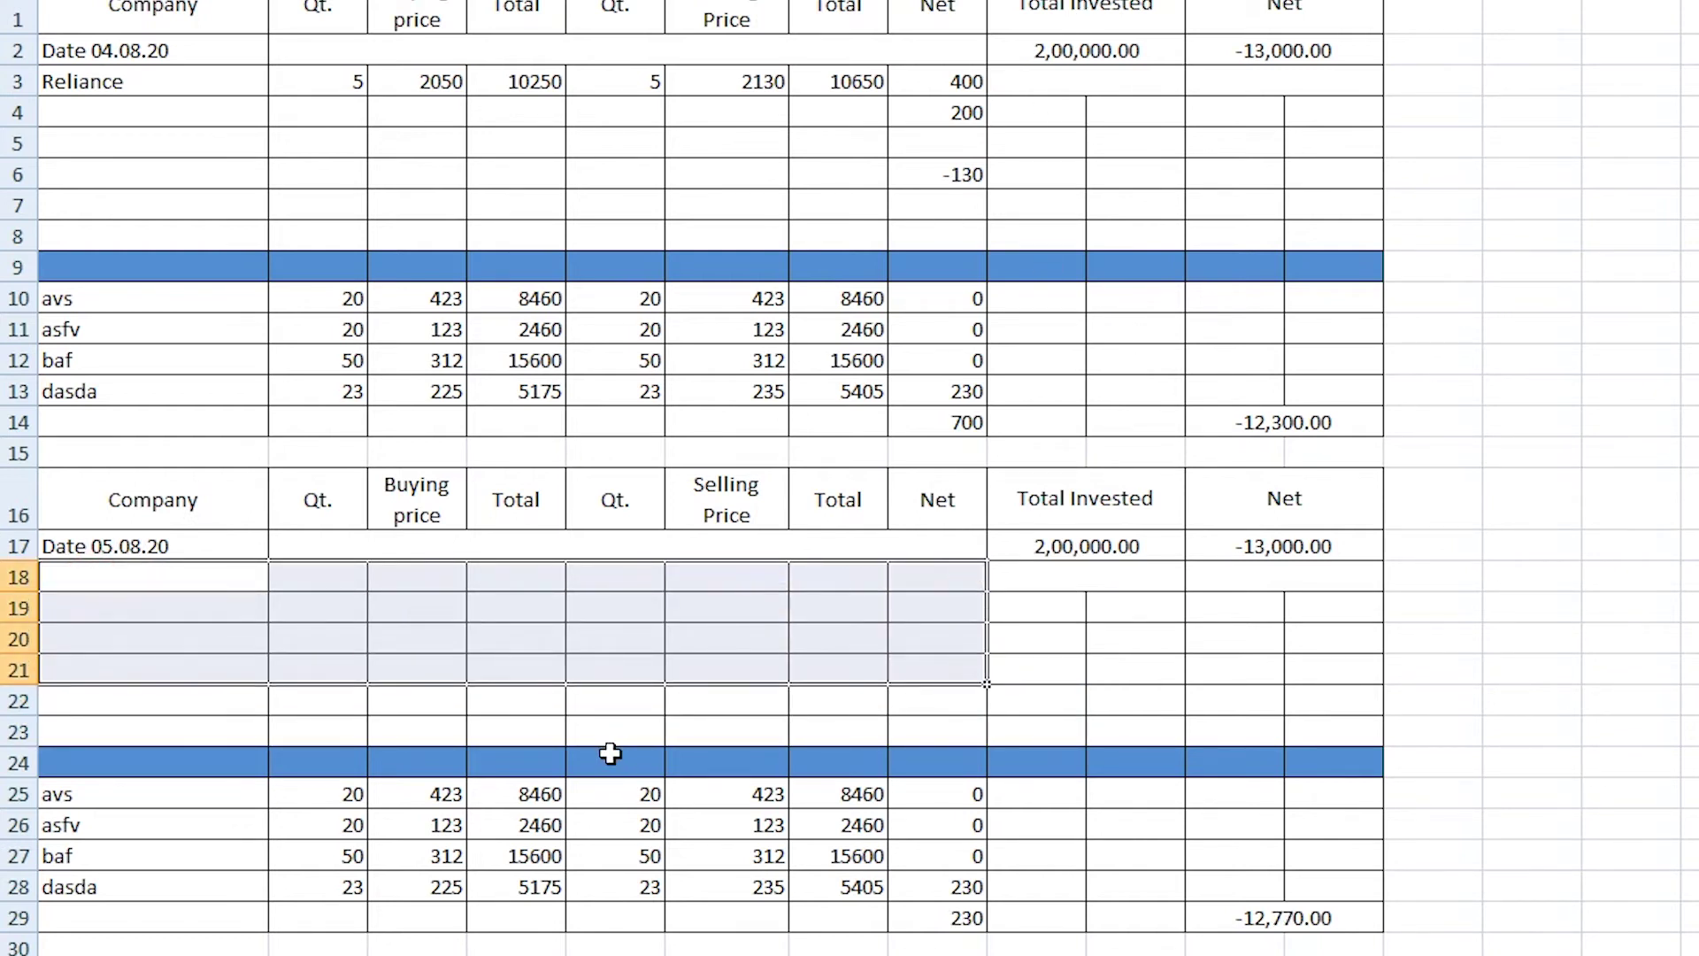
Set the opening net of the 05.08.20 table in K17 to -12300.
scroll(885, 602, "down", 2)
scroll(1107, 408, "up", 1)
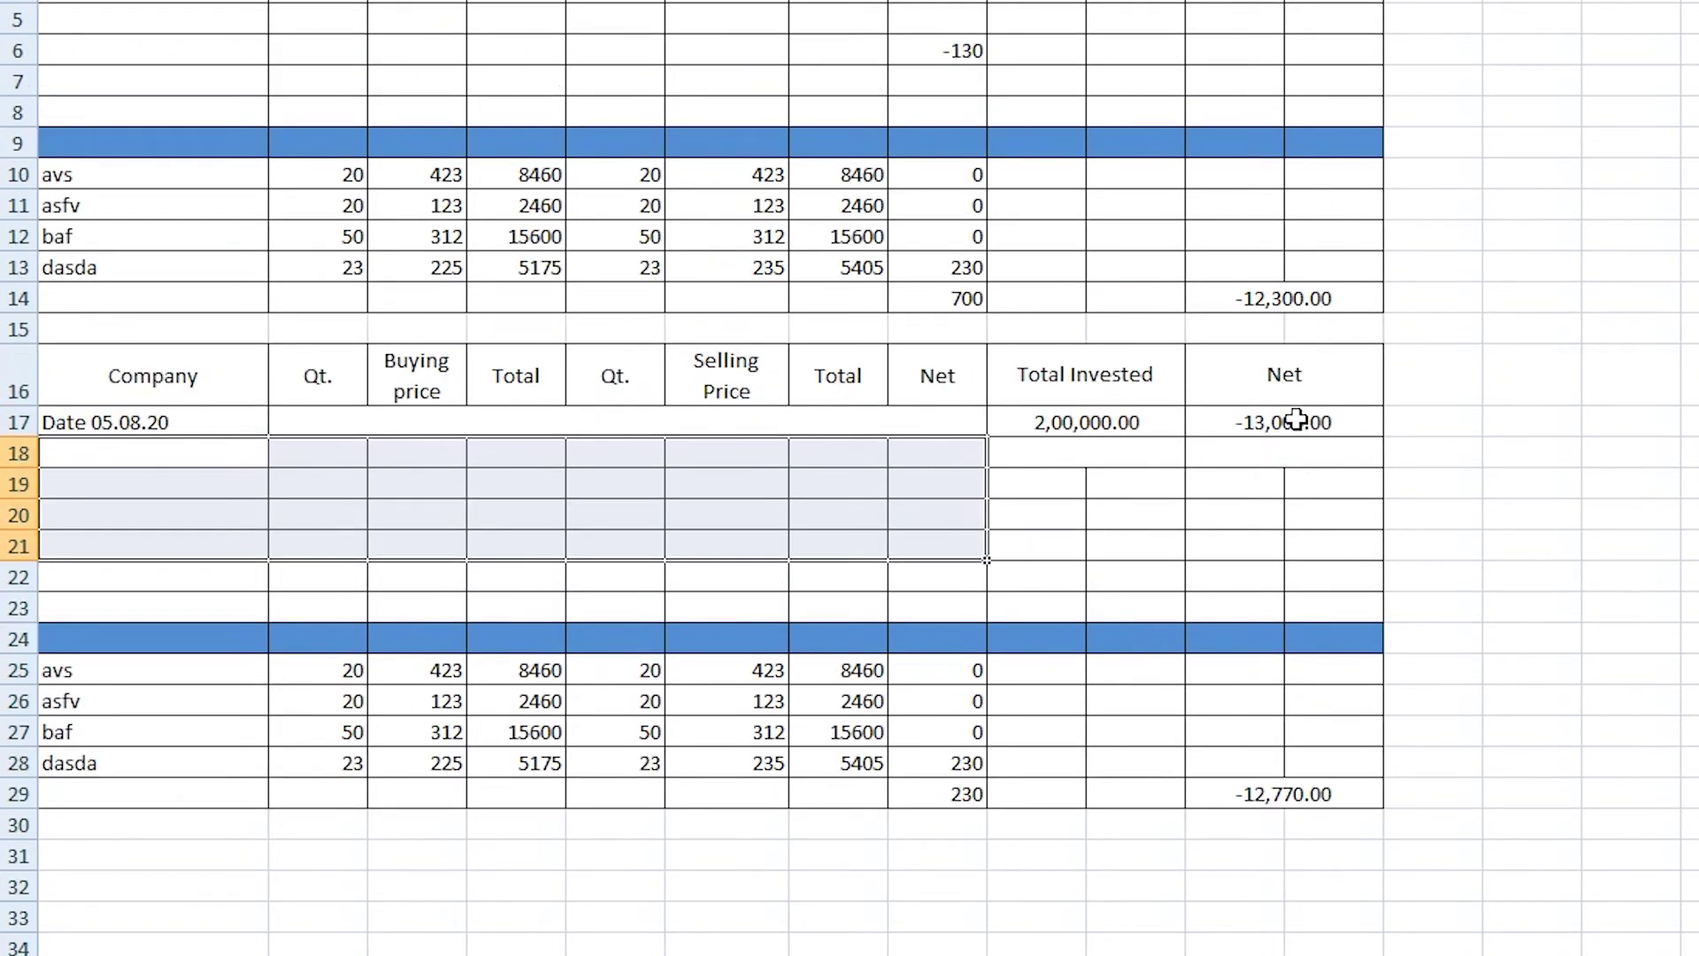
scroll(1296, 420, "up", 2)
left_click(1285, 541)
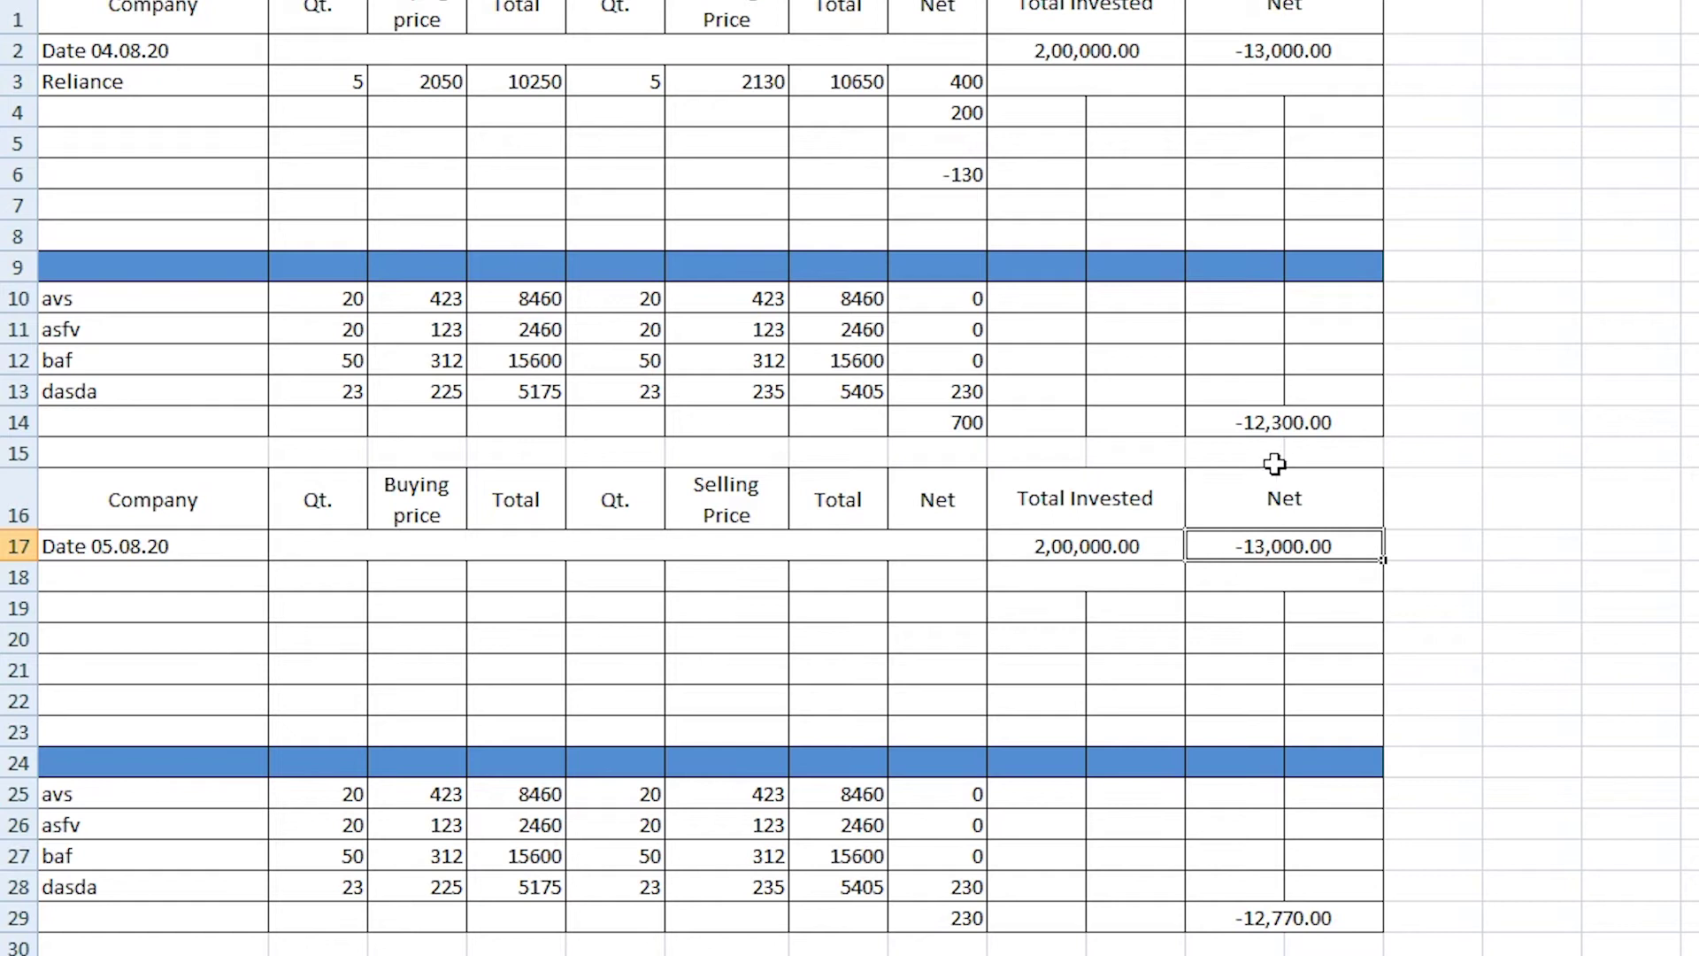
type("-")
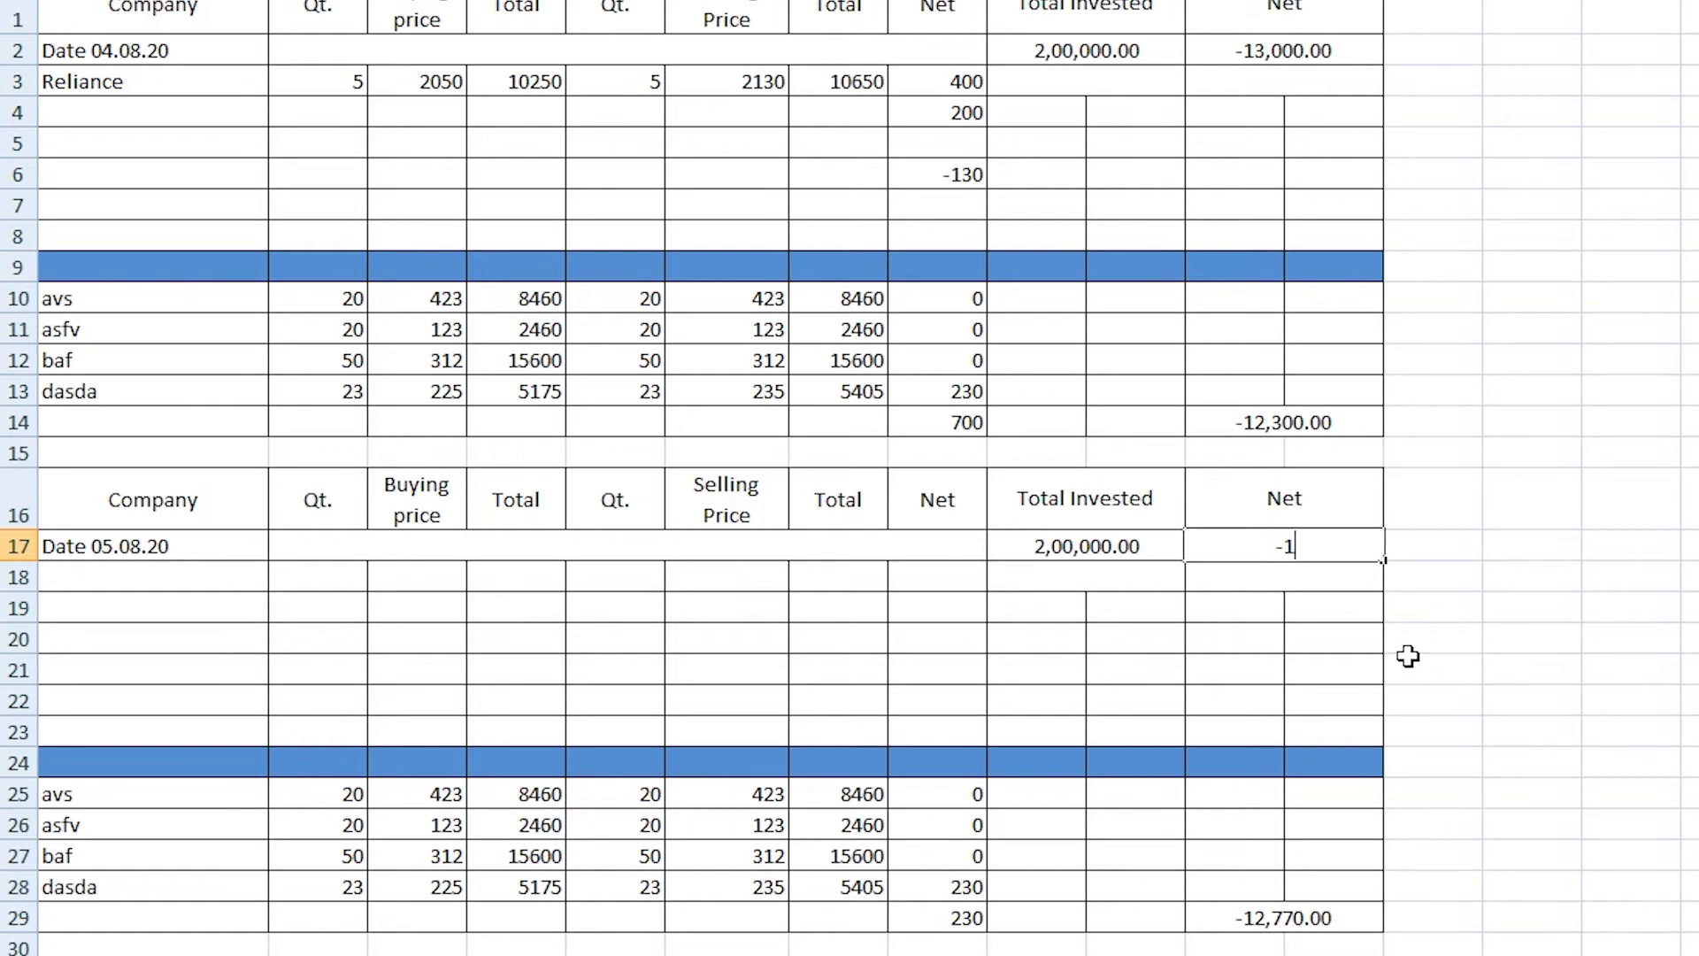
type("12300")
key("Return")
Clear the closing net formula in K29 of the 05.08.20 table.
left_click(1281, 546)
left_click(1279, 921)
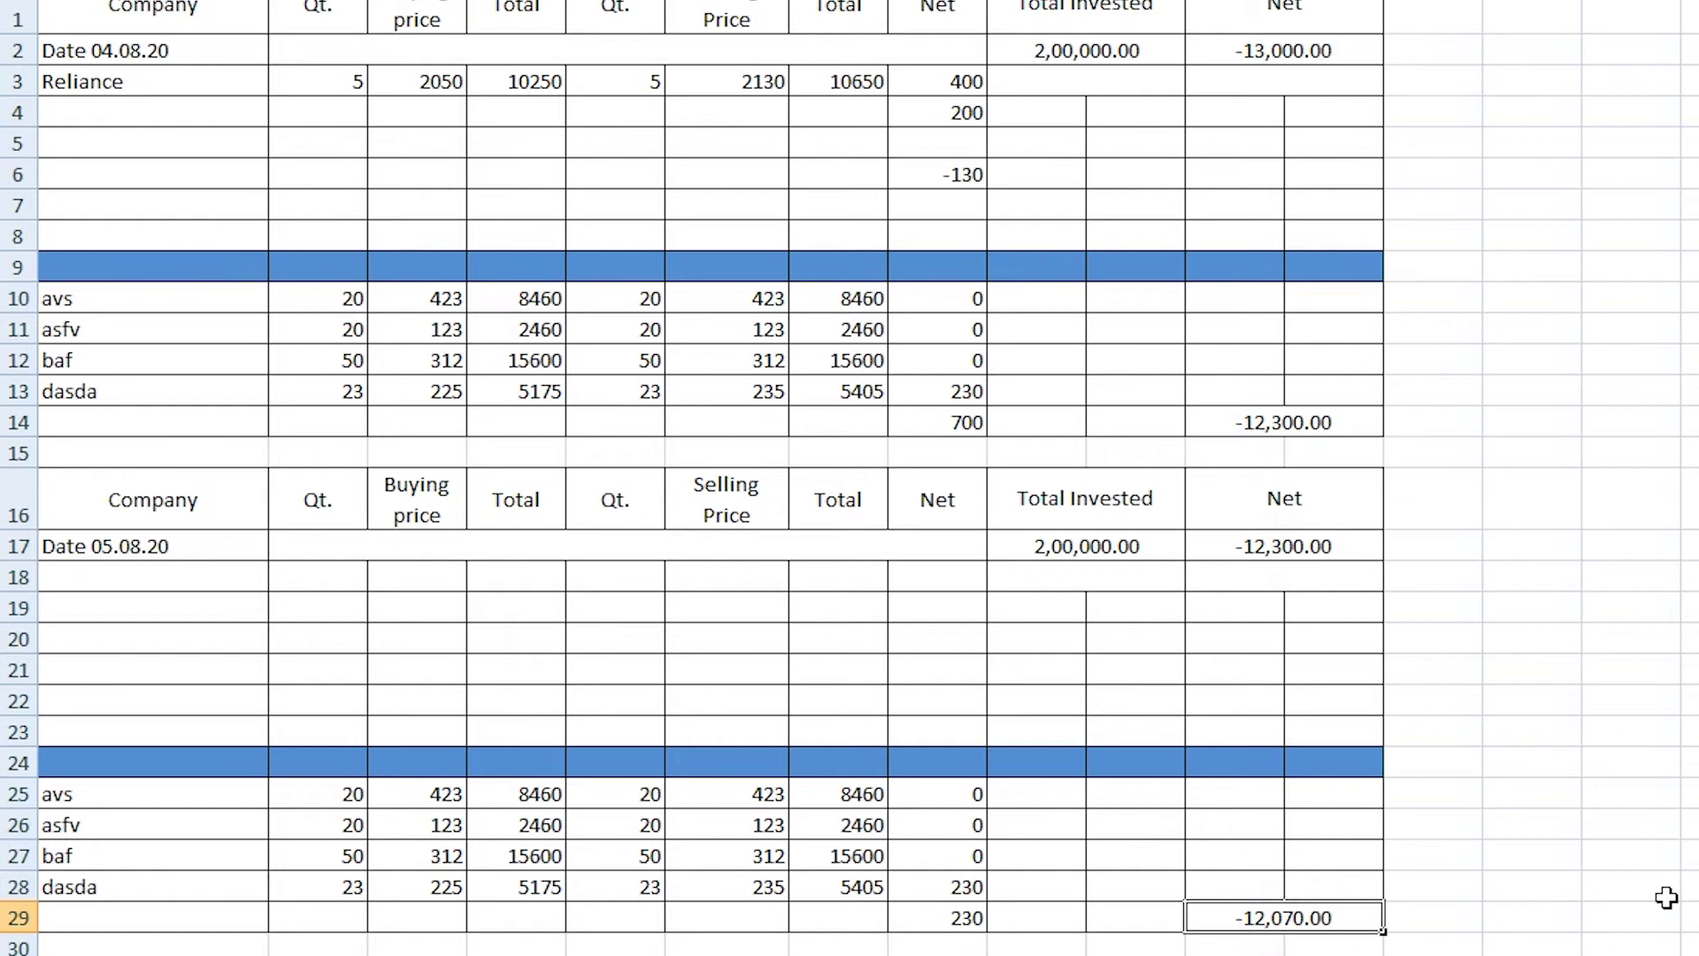
key("Delete")
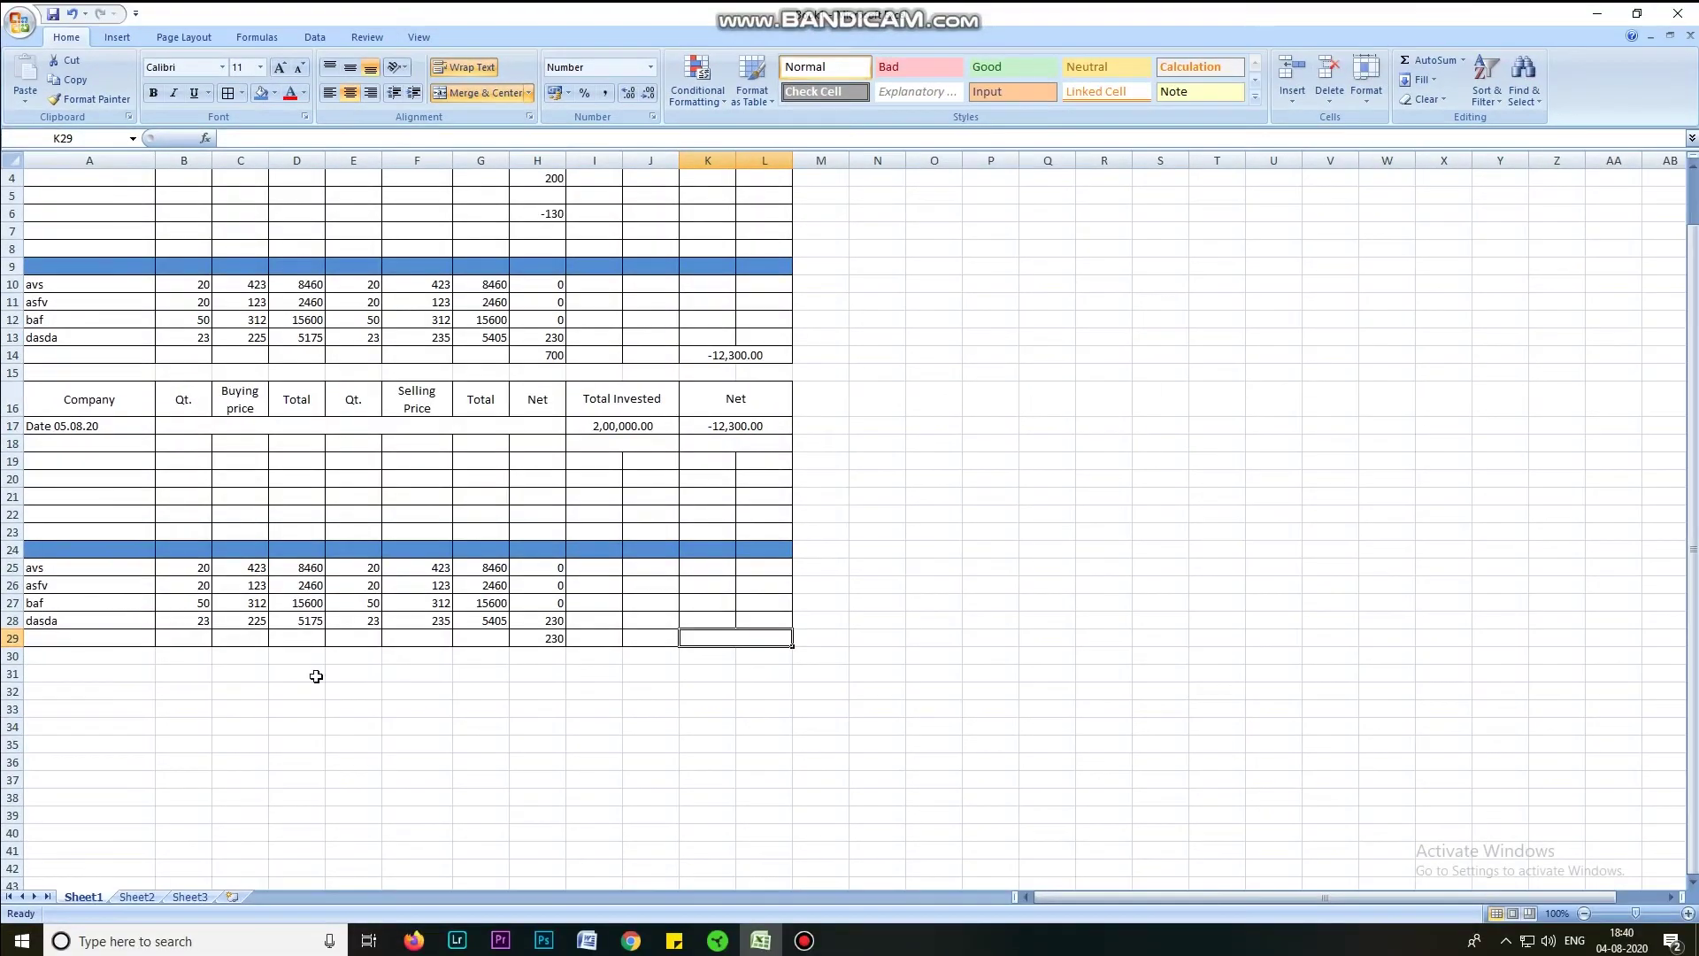
Try a light red font colour on the dasda row A13:H13, and undo it.
scroll(519, 507, "up", 1)
left_click_drag(550, 408, 84, 408)
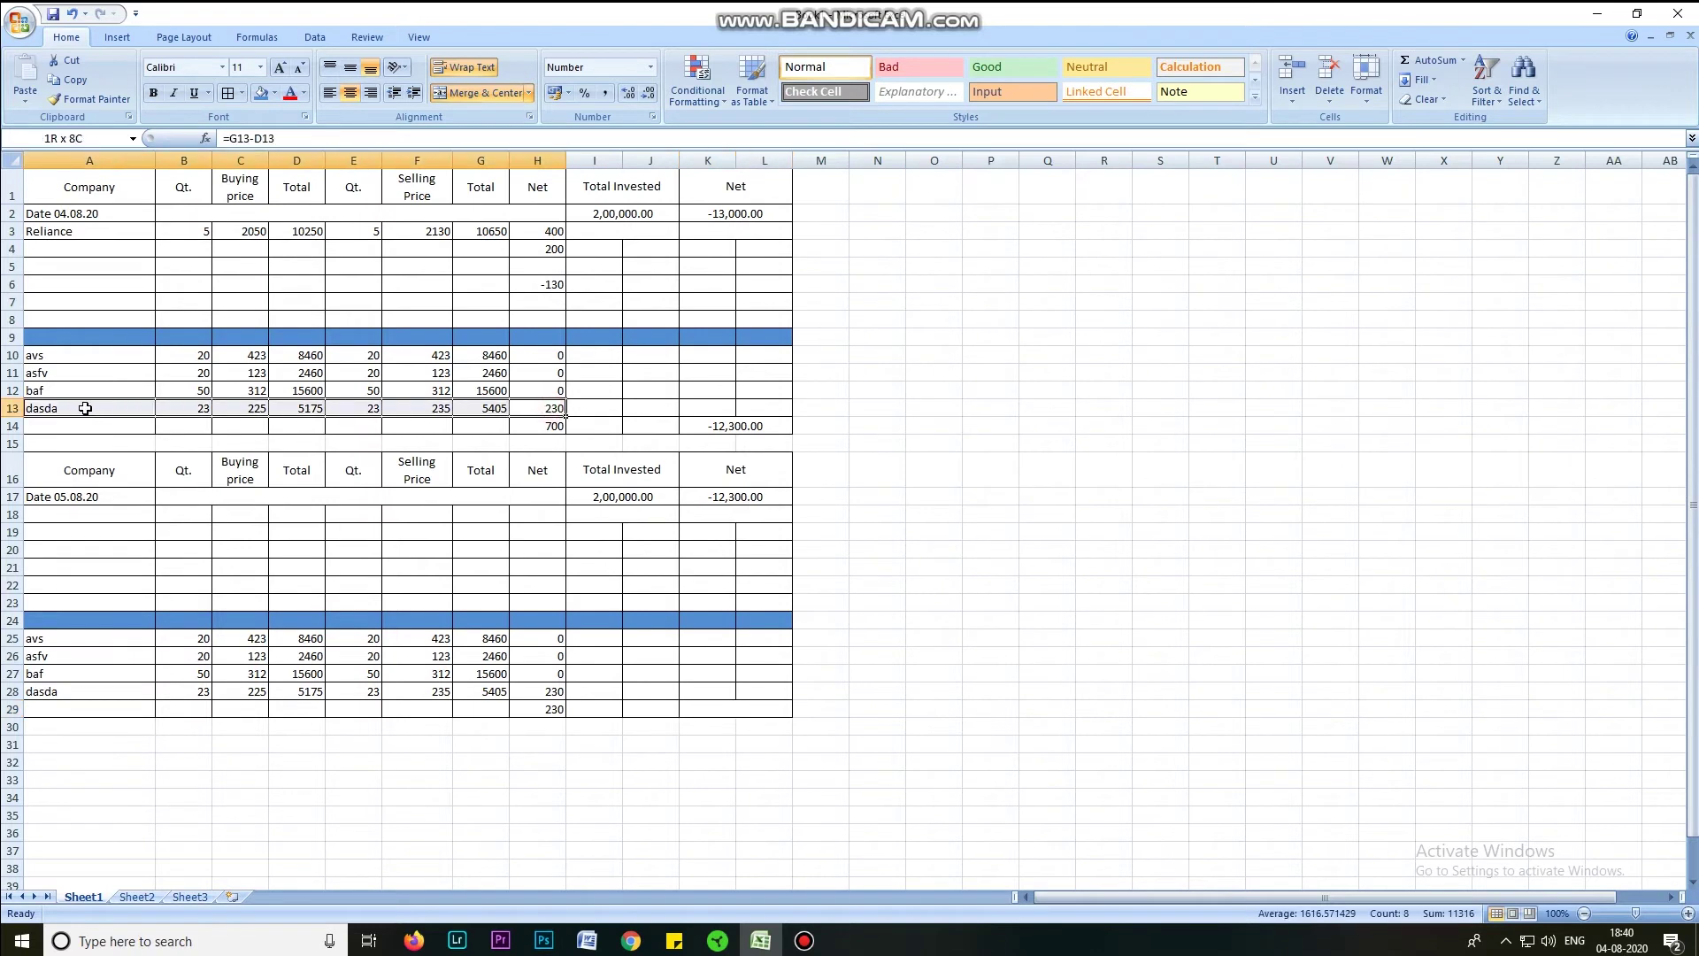
left_click(304, 93)
left_click(357, 184)
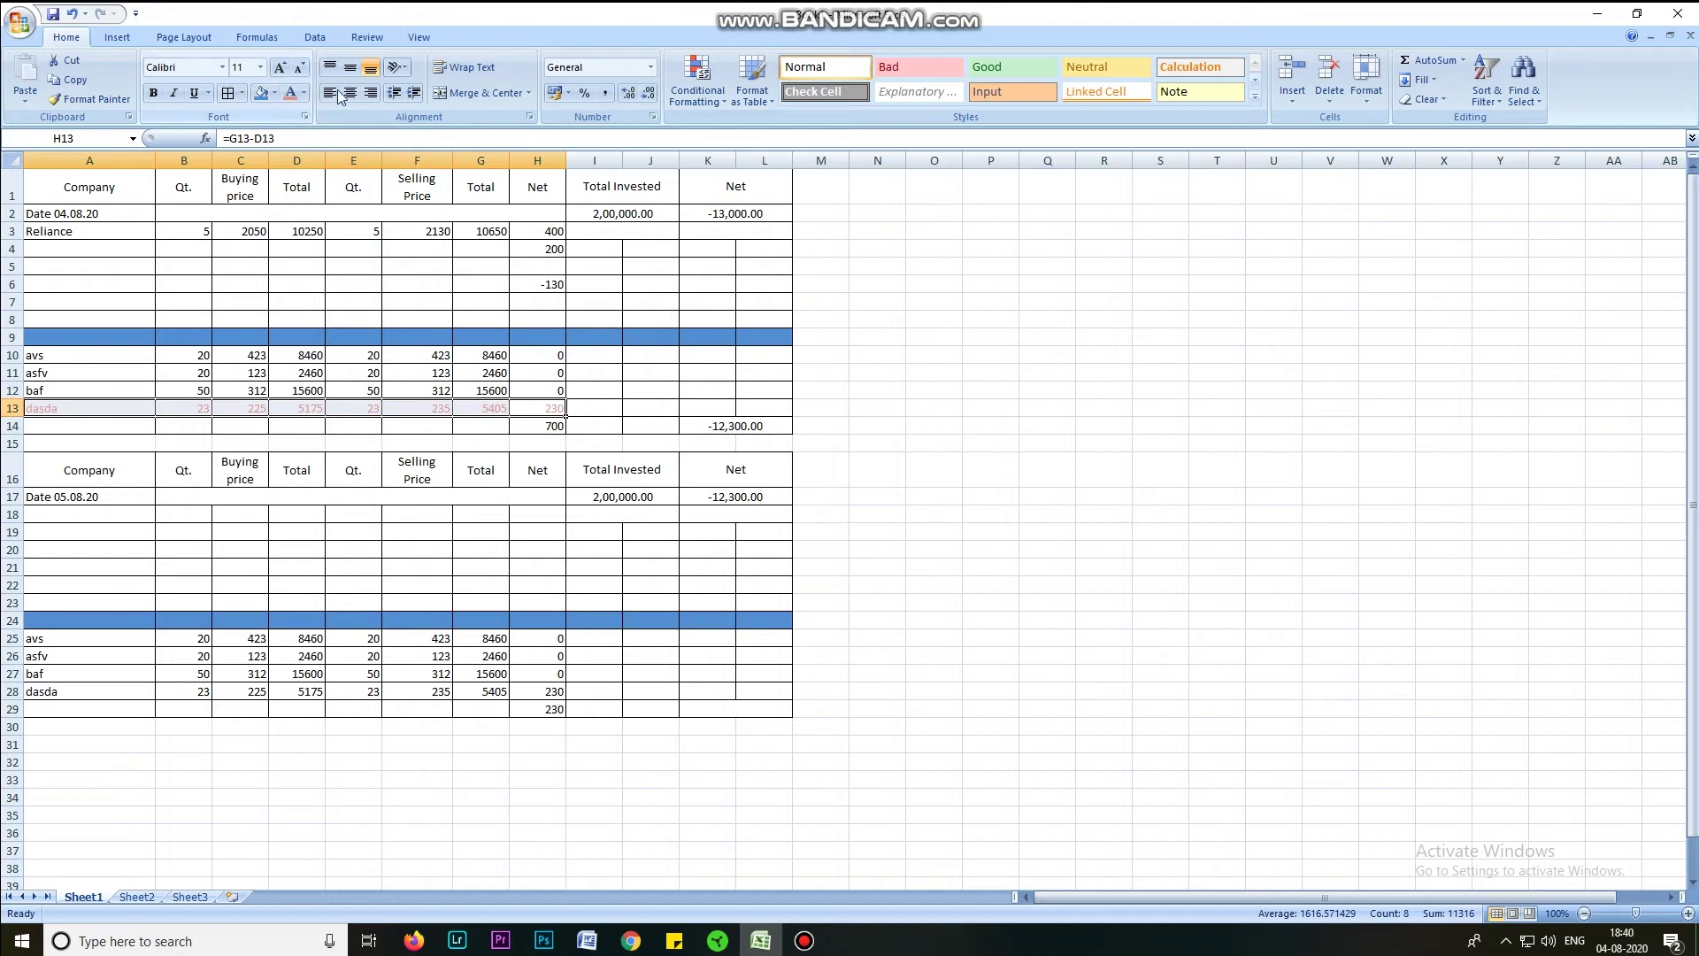
left_click(71, 14)
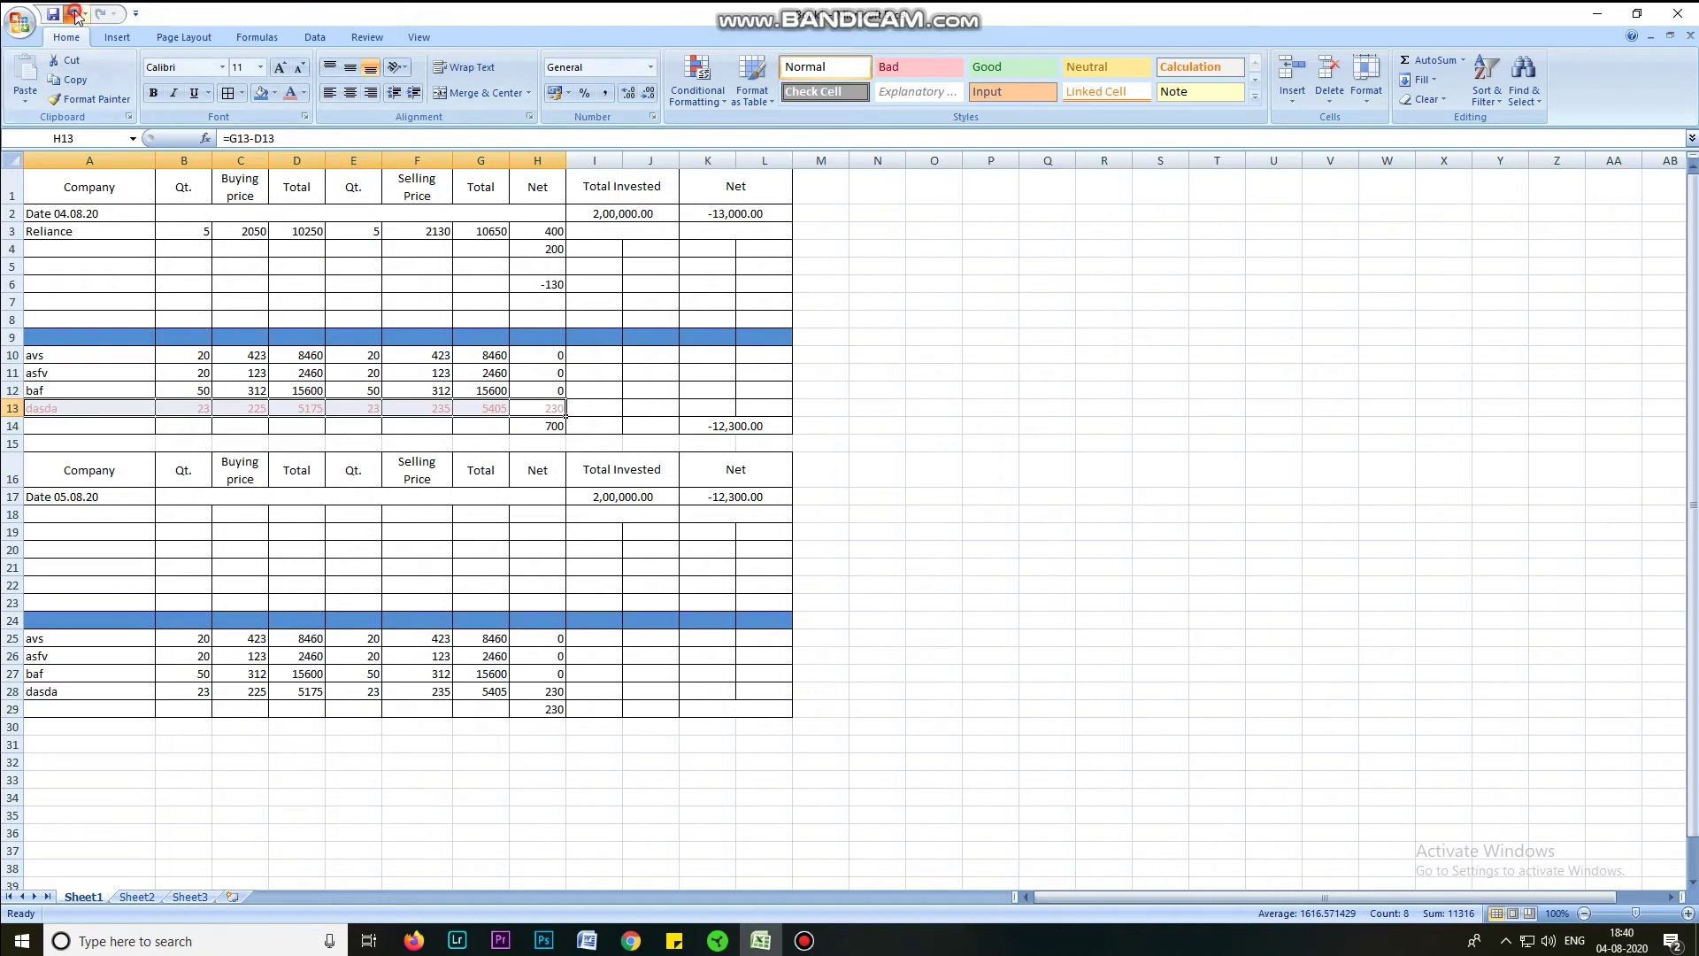
Shade the dasda row A13:H13 with a light red fill colour.
left_click(260, 93)
left_click(275, 93)
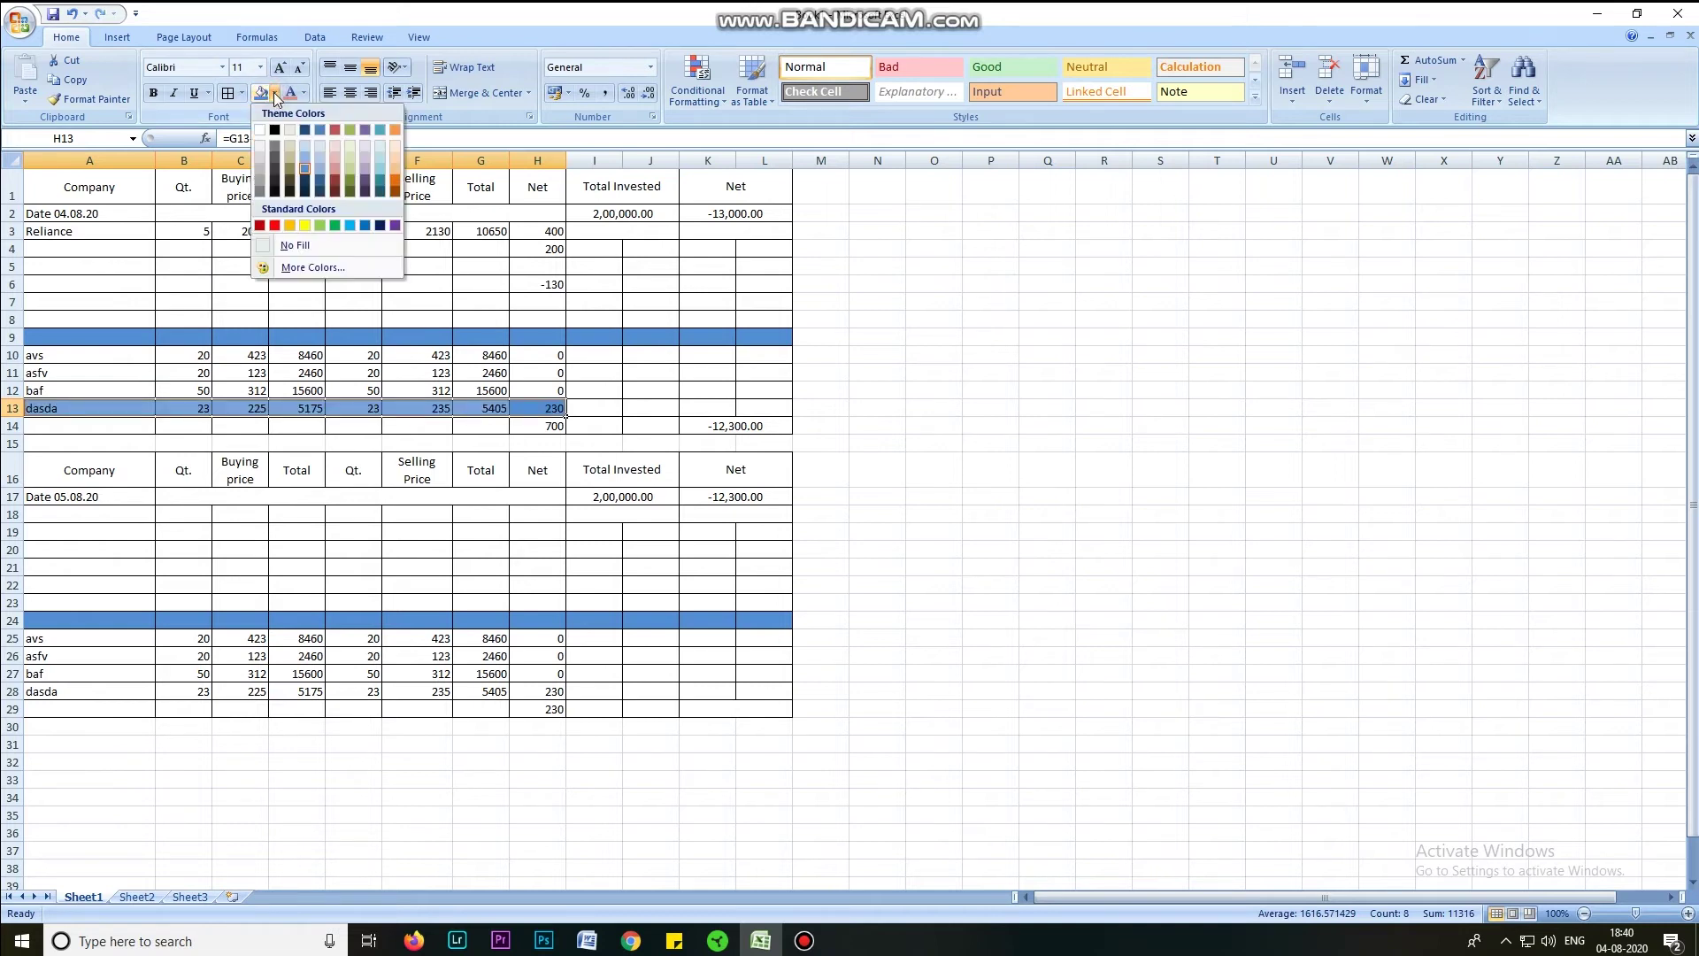
left_click(336, 168)
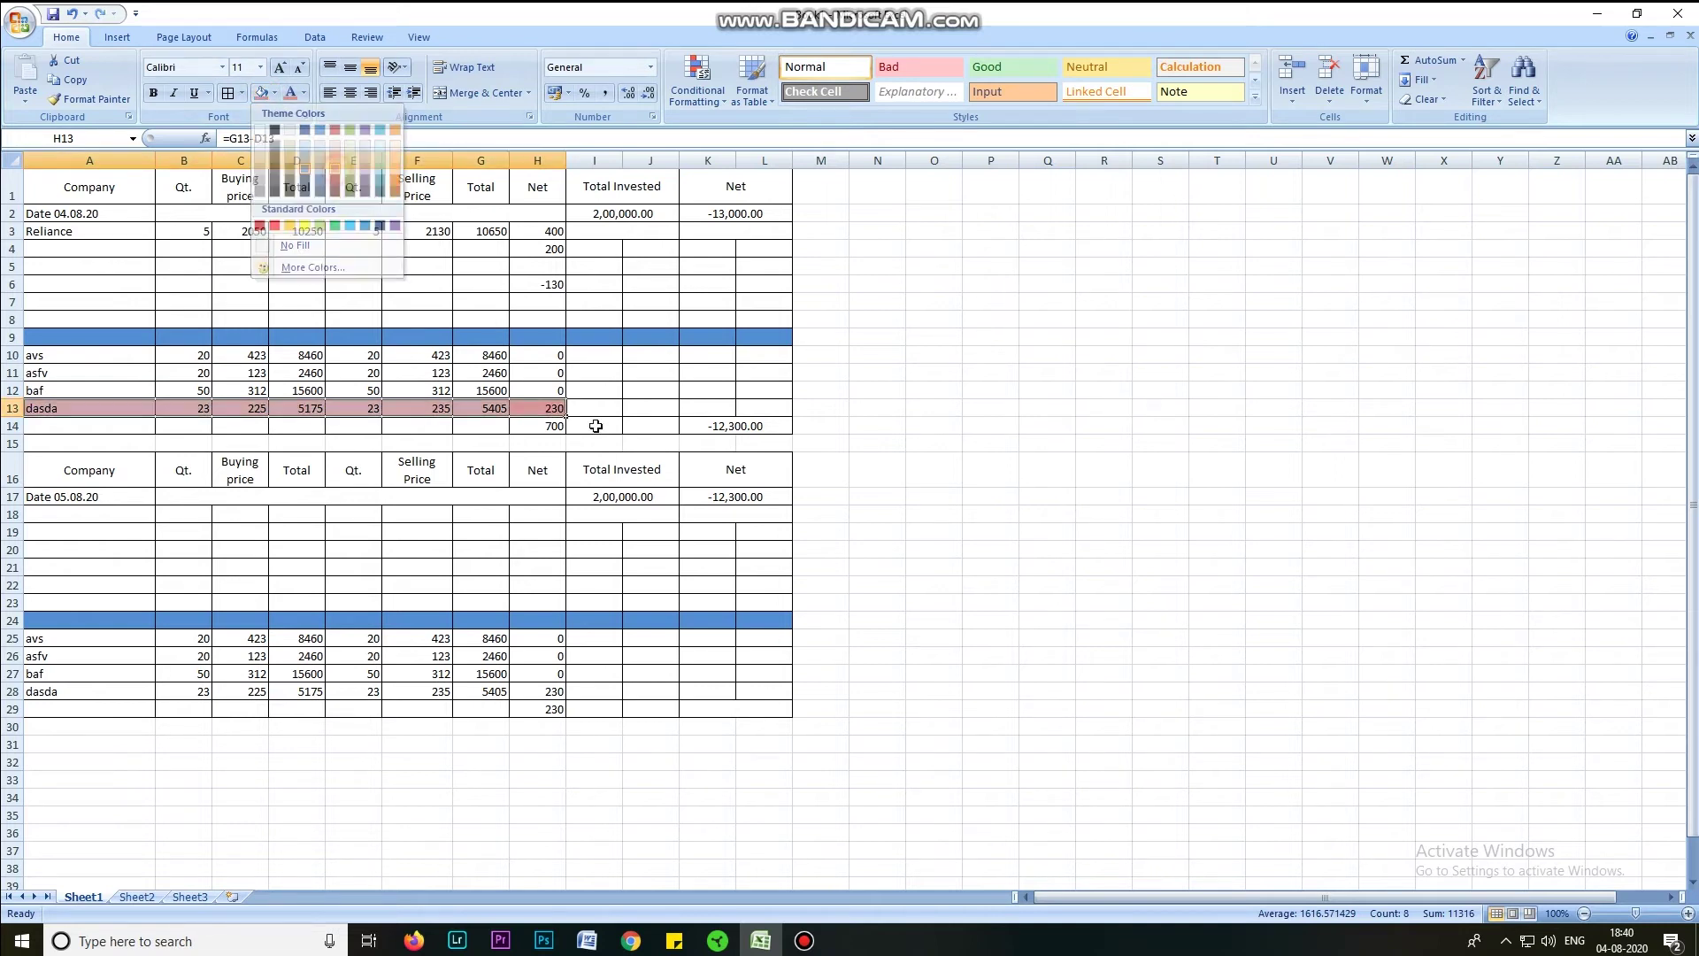
left_click(878, 673)
Delete the dasda row 28 from the 05.08.20 table.
scroll(394, 845, "down", 2)
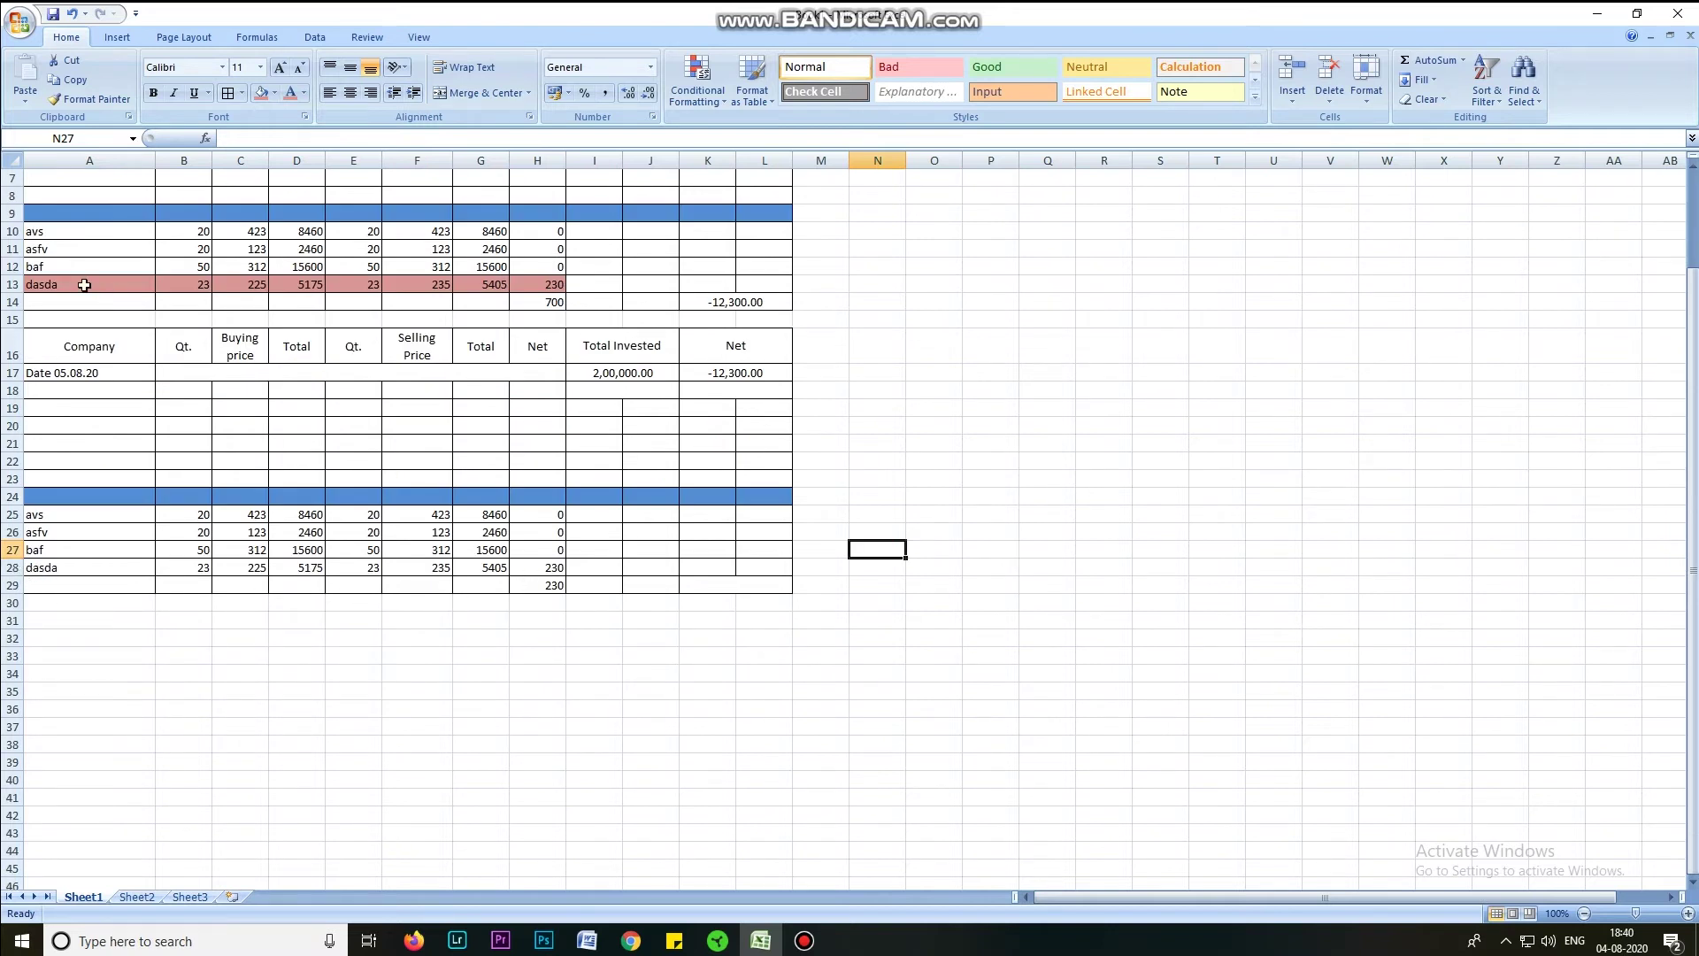
left_click(9, 568)
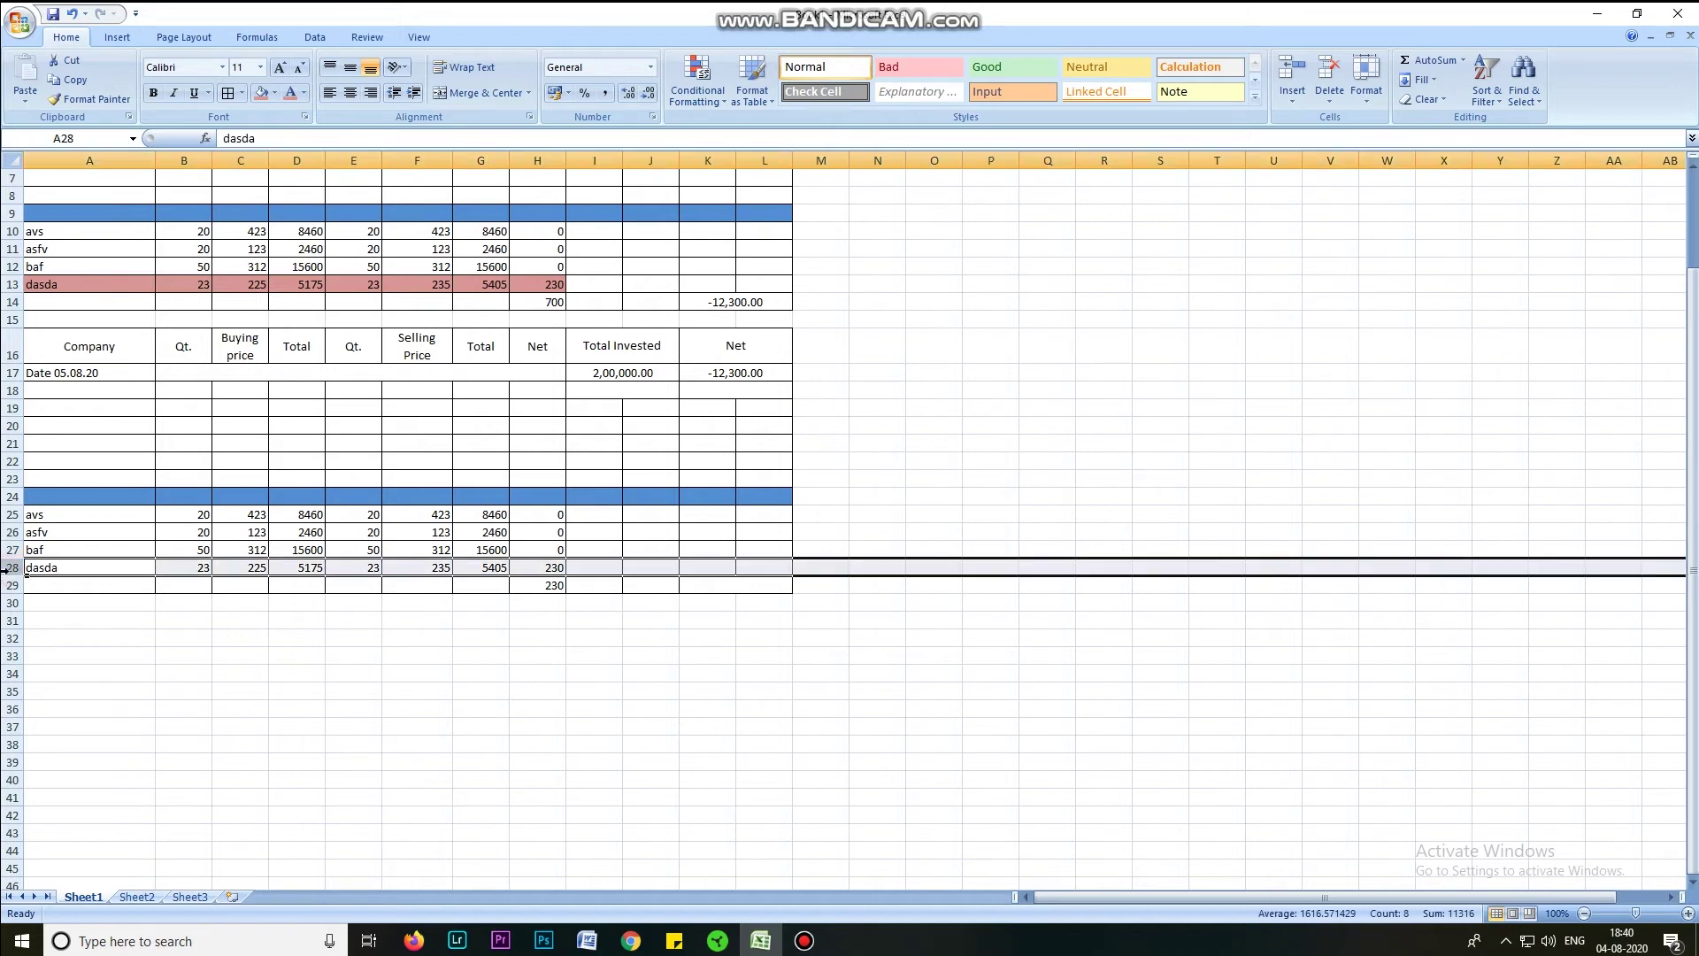
right_click(9, 567)
left_click(54, 678)
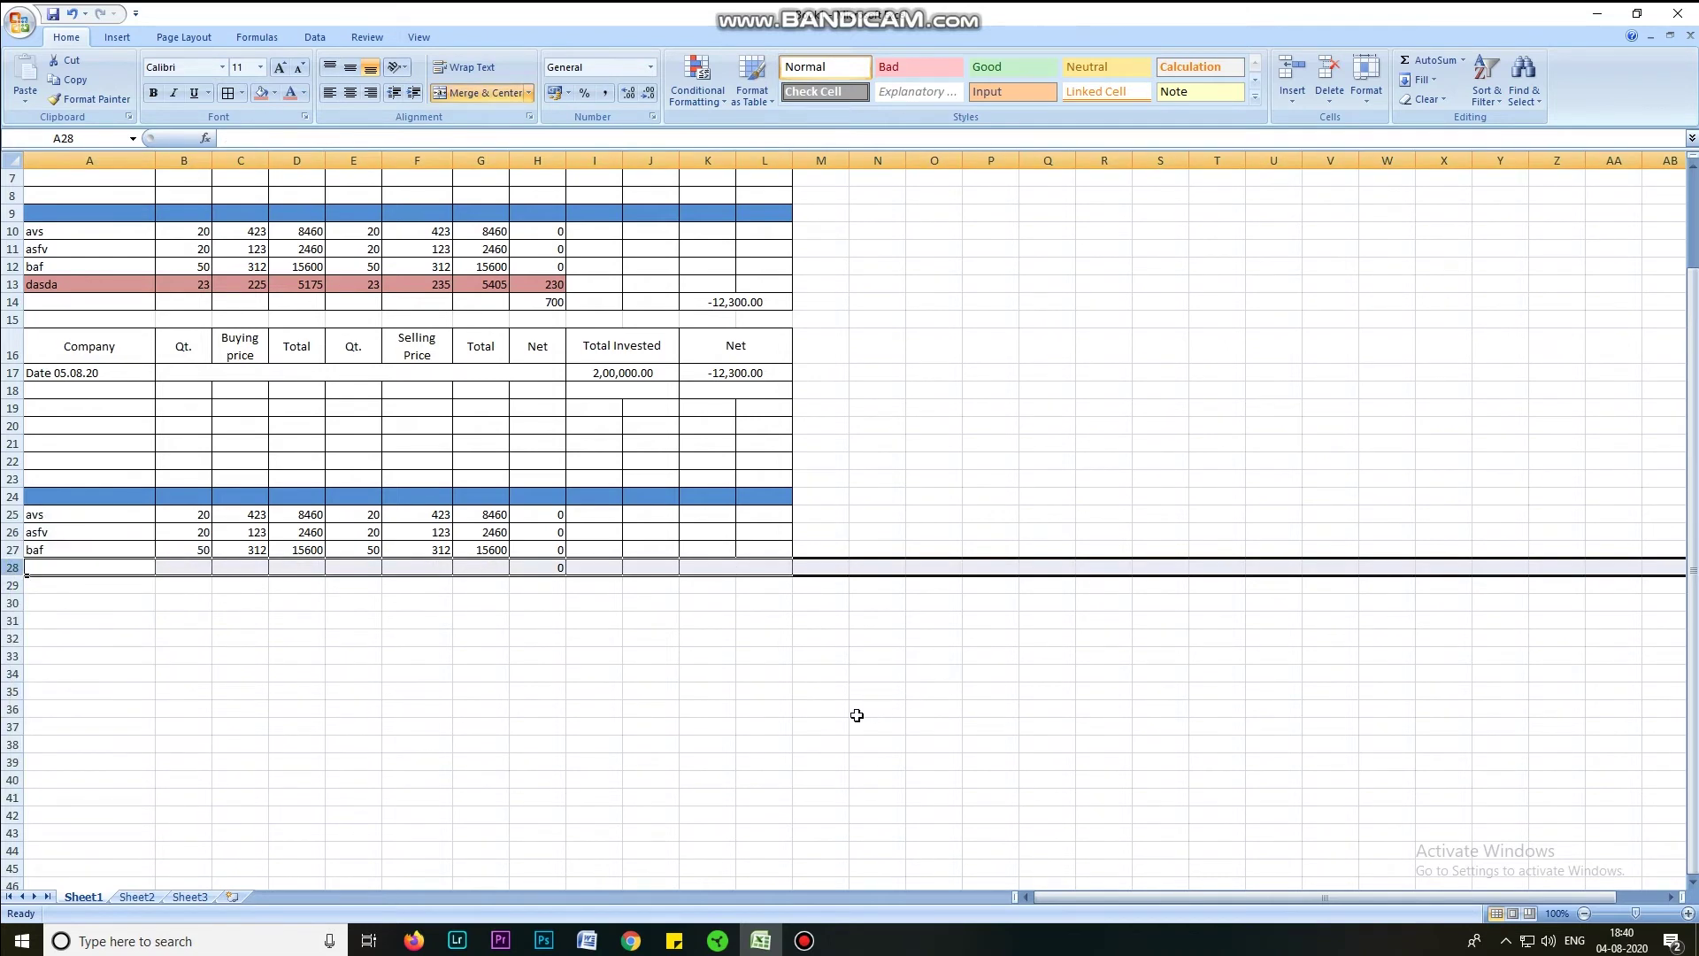
Rename the worksheet Sheet1 as August.
scroll(658, 529, "up", 1)
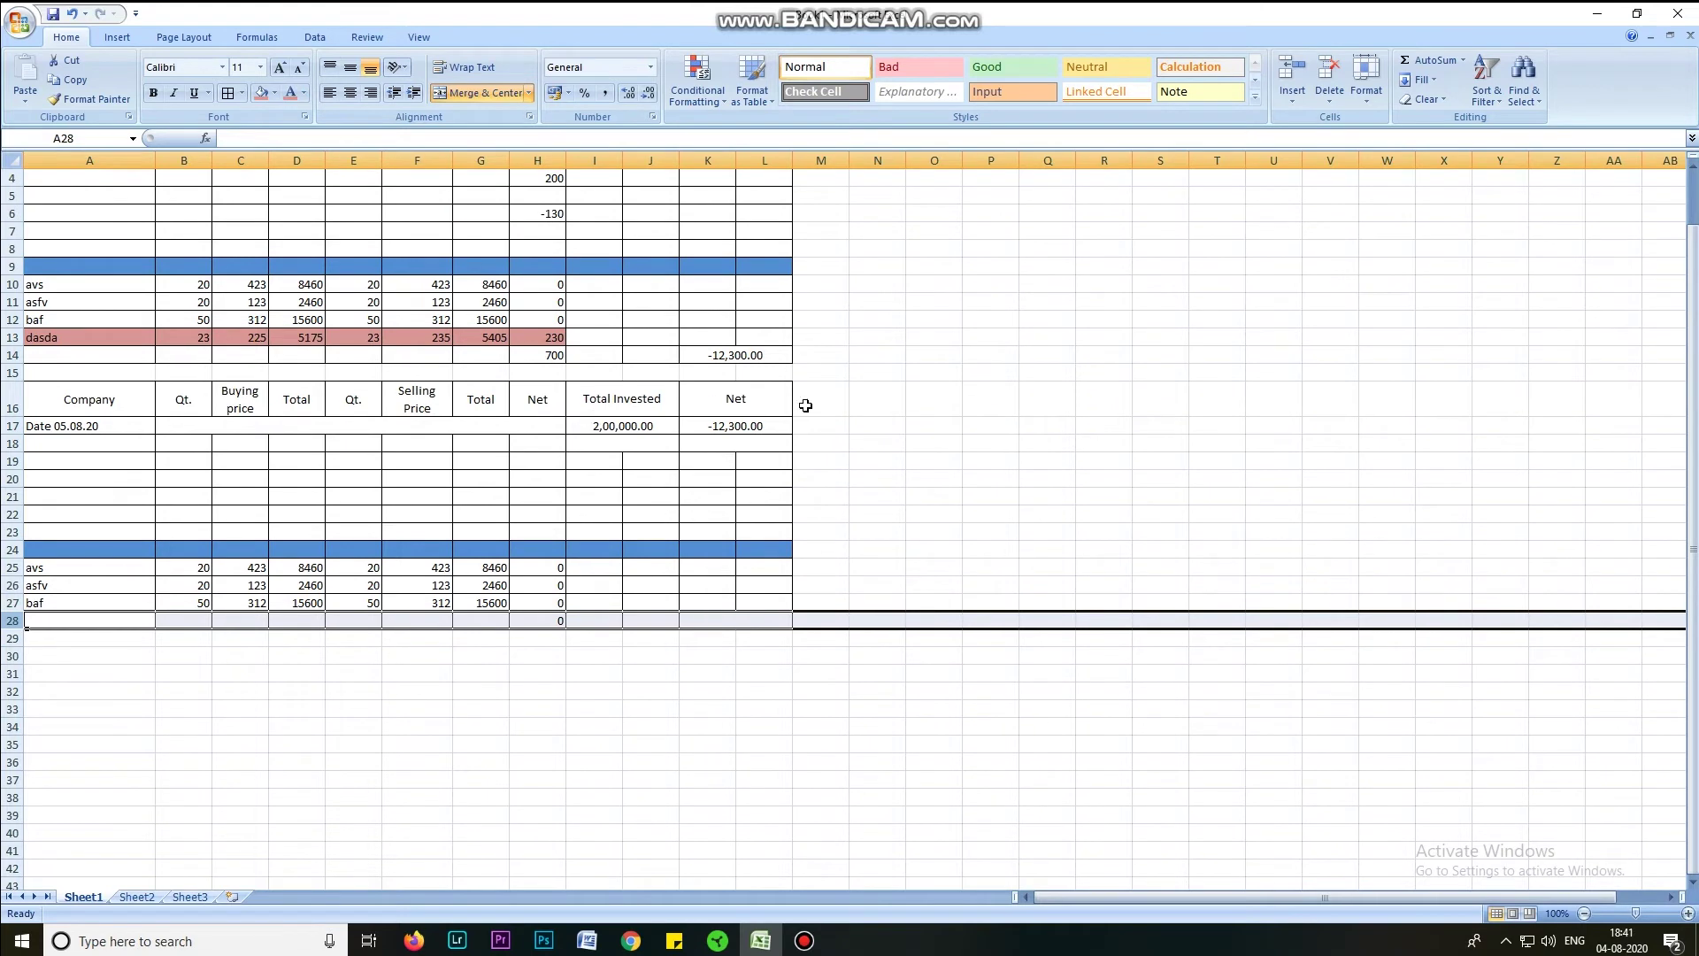
scroll(771, 348, "down", 1)
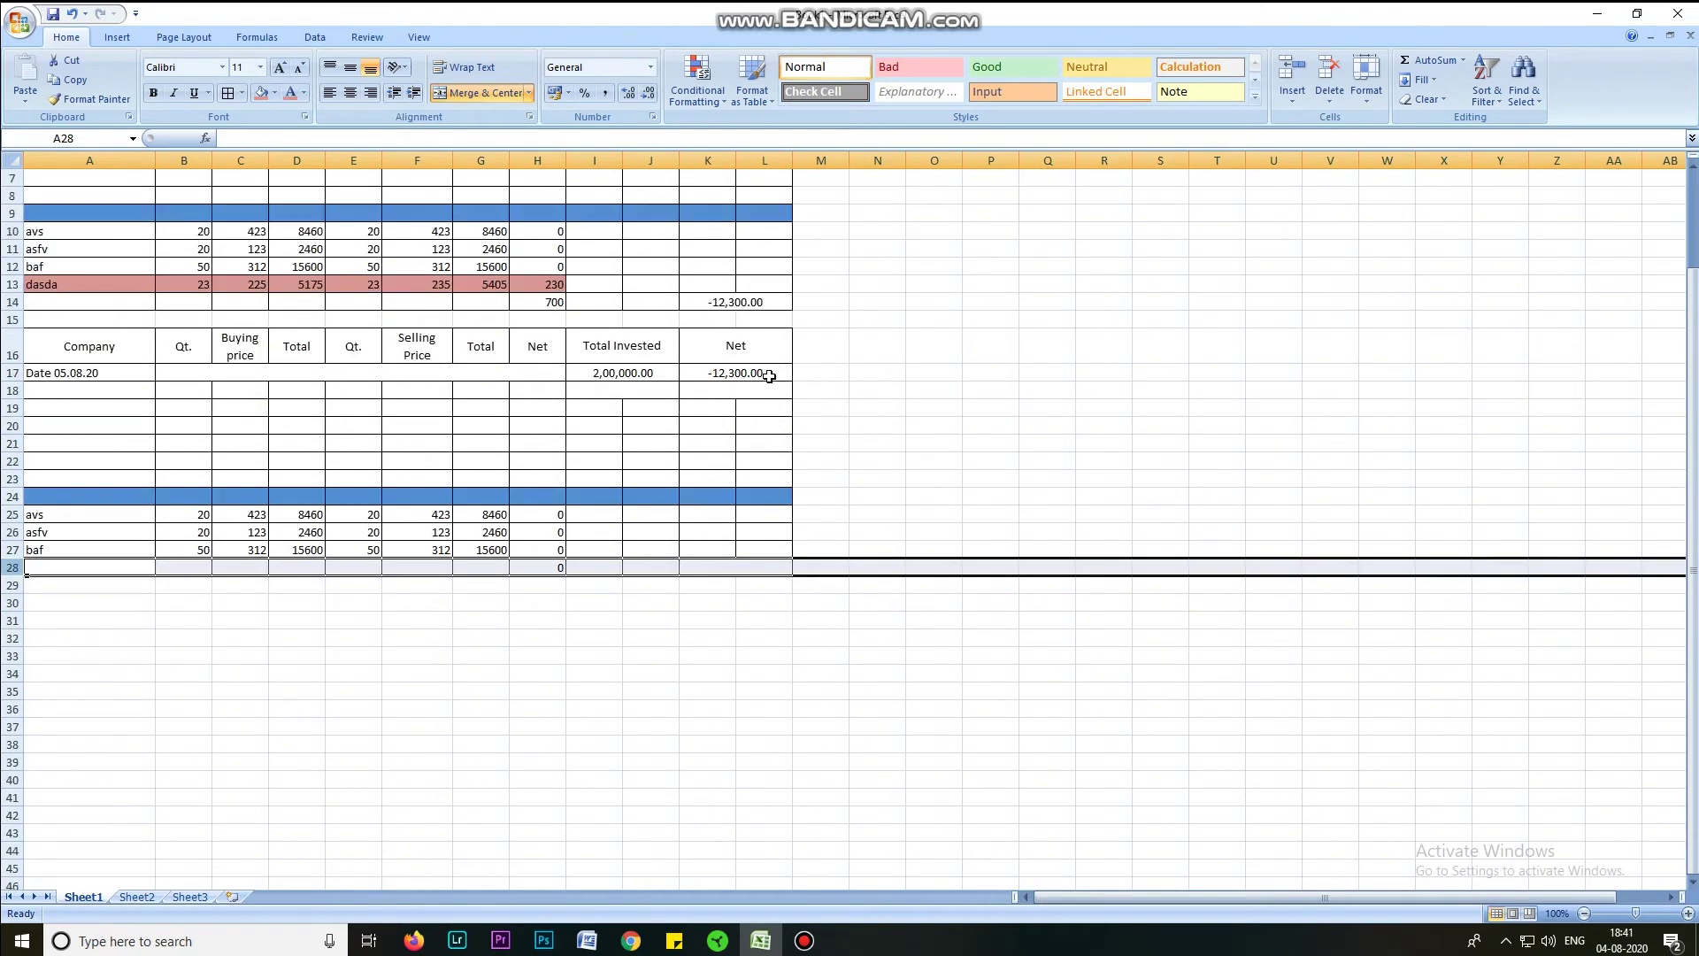
scroll(769, 376, "up", 2)
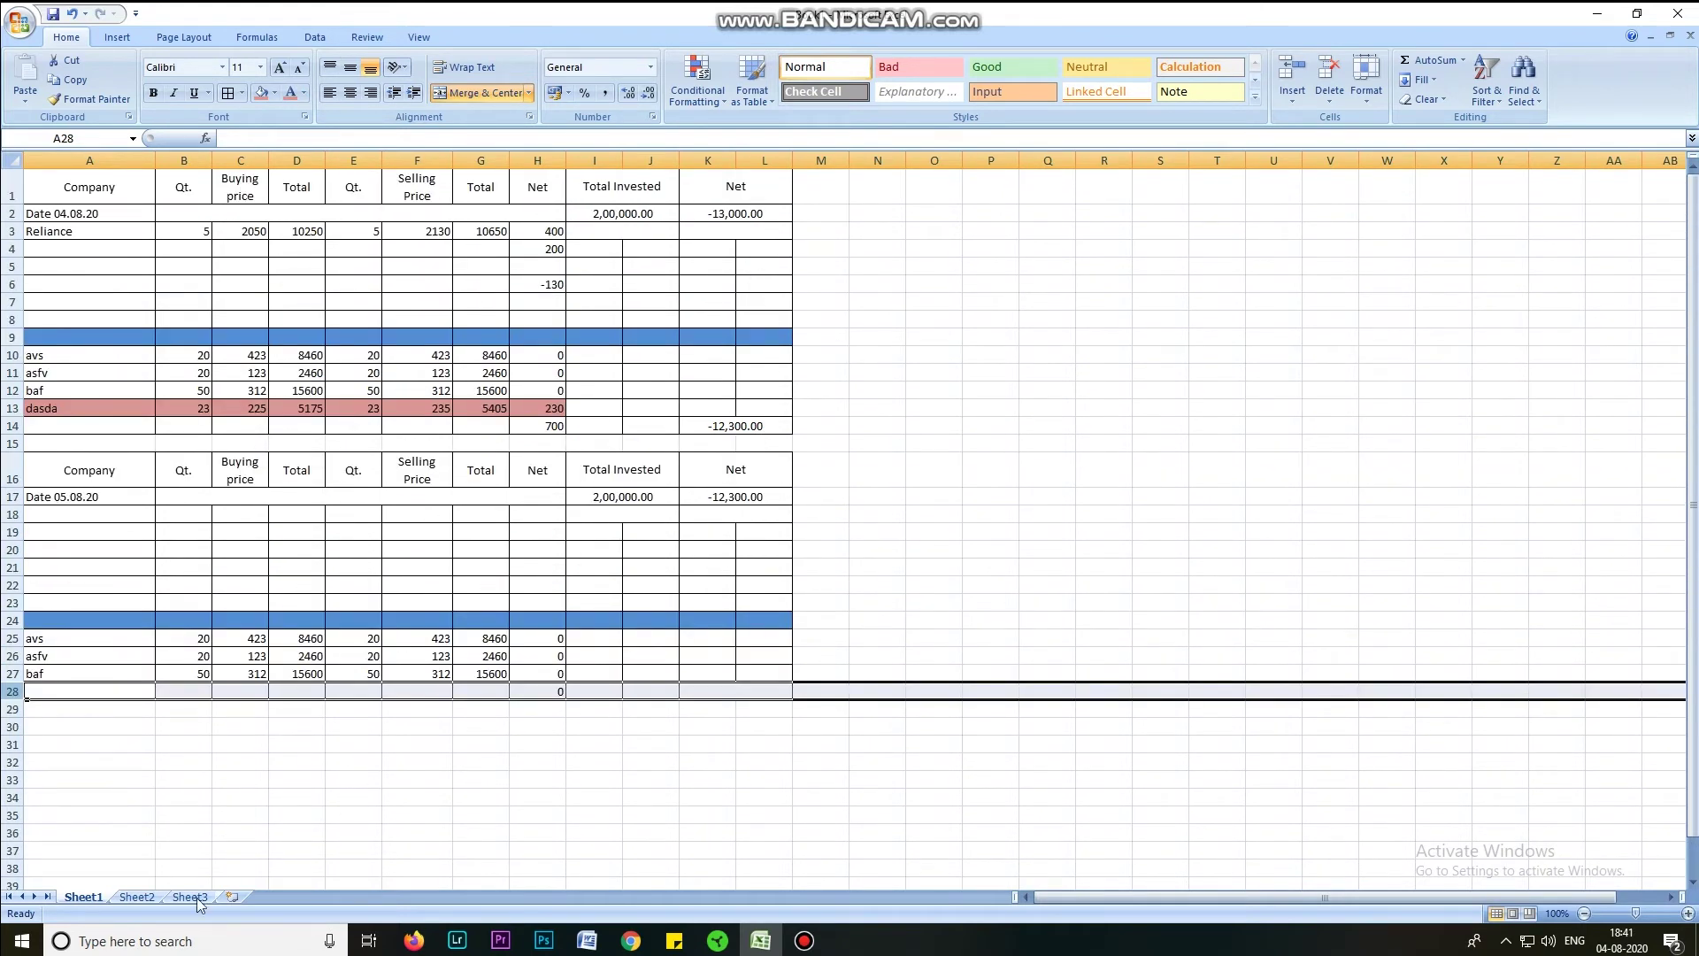
right_click(84, 903)
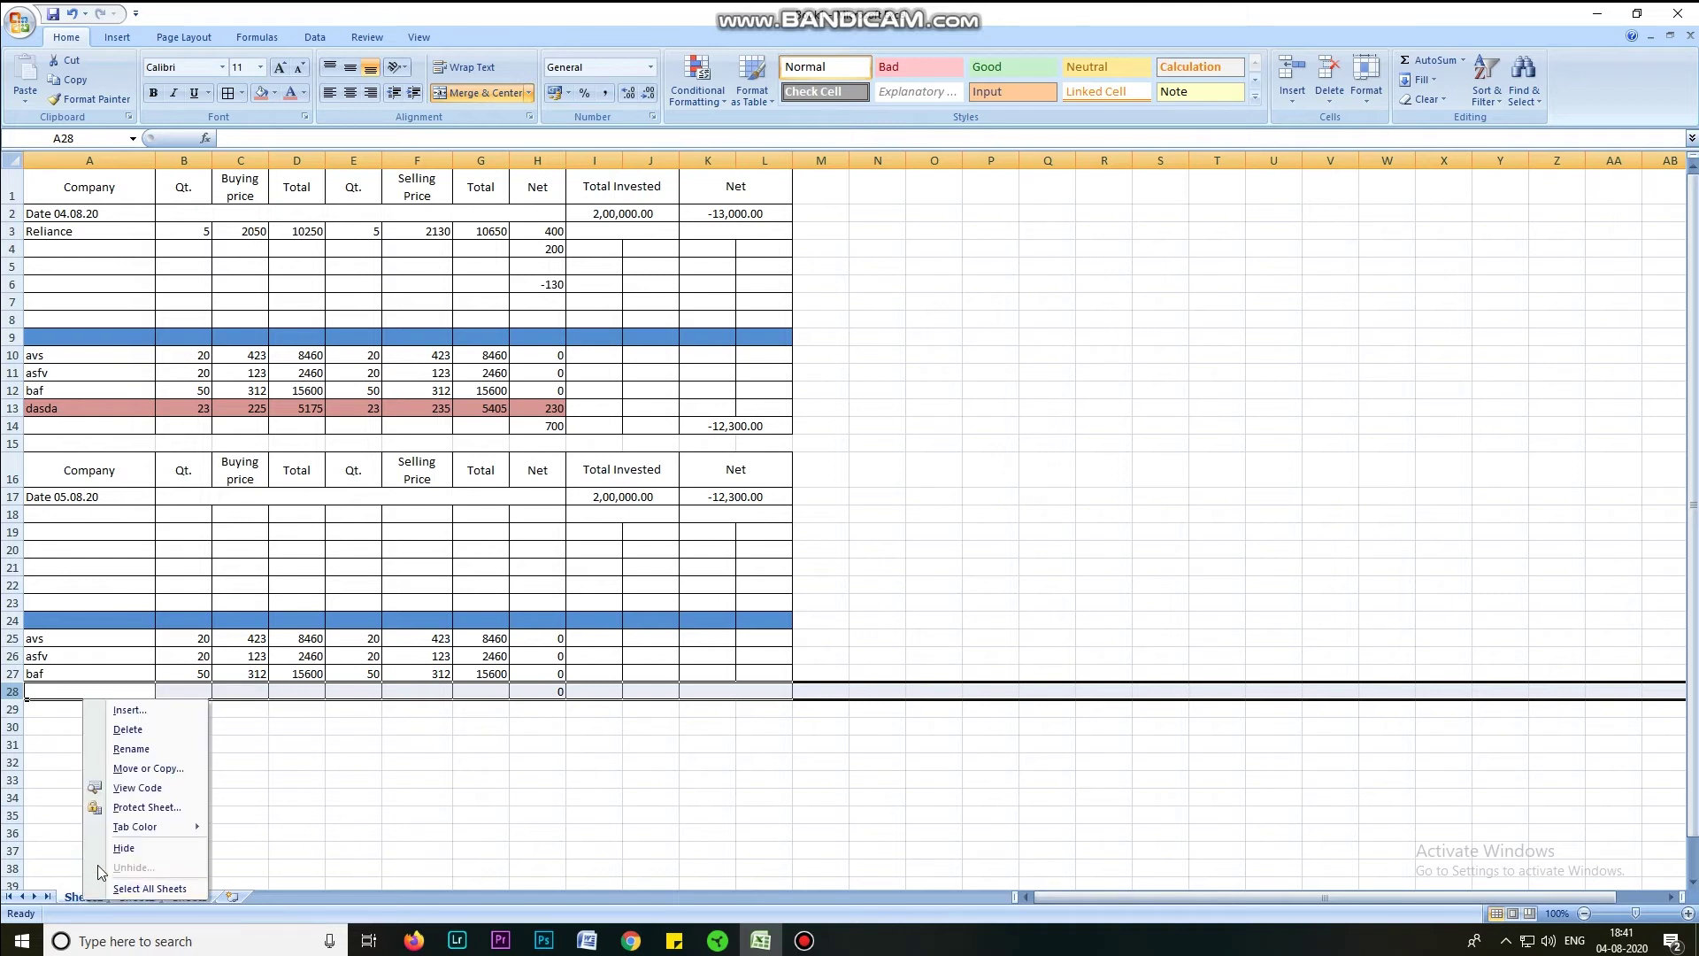
left_click(132, 750)
type("A")
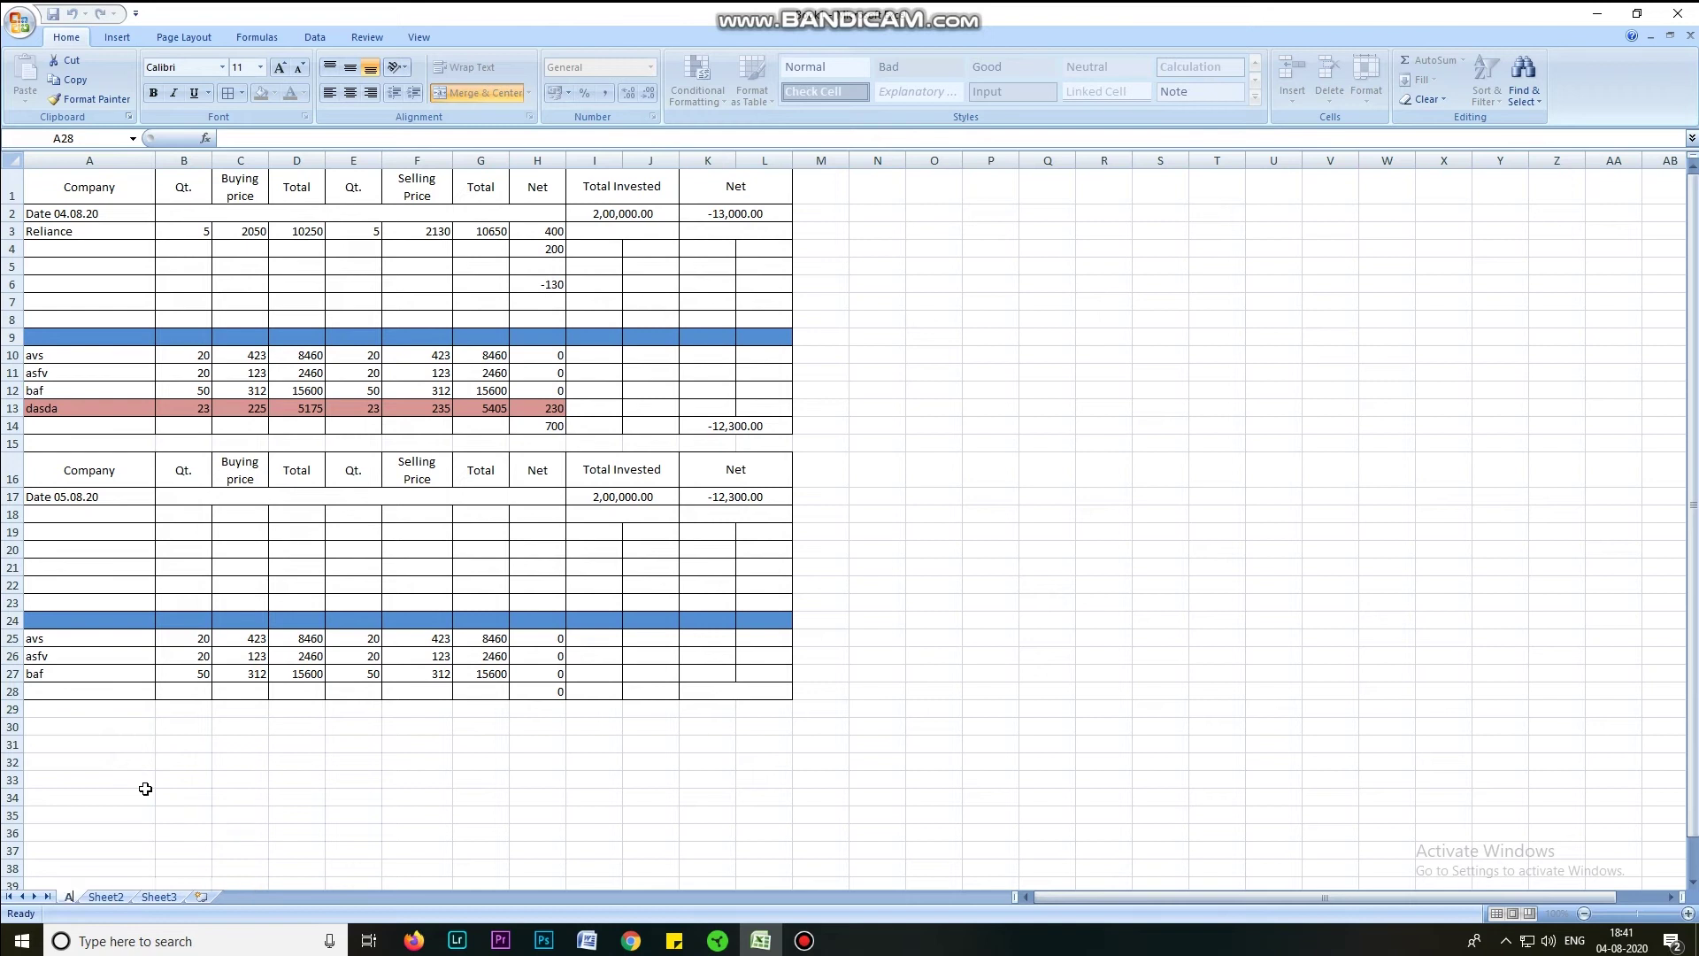
type("ugus")
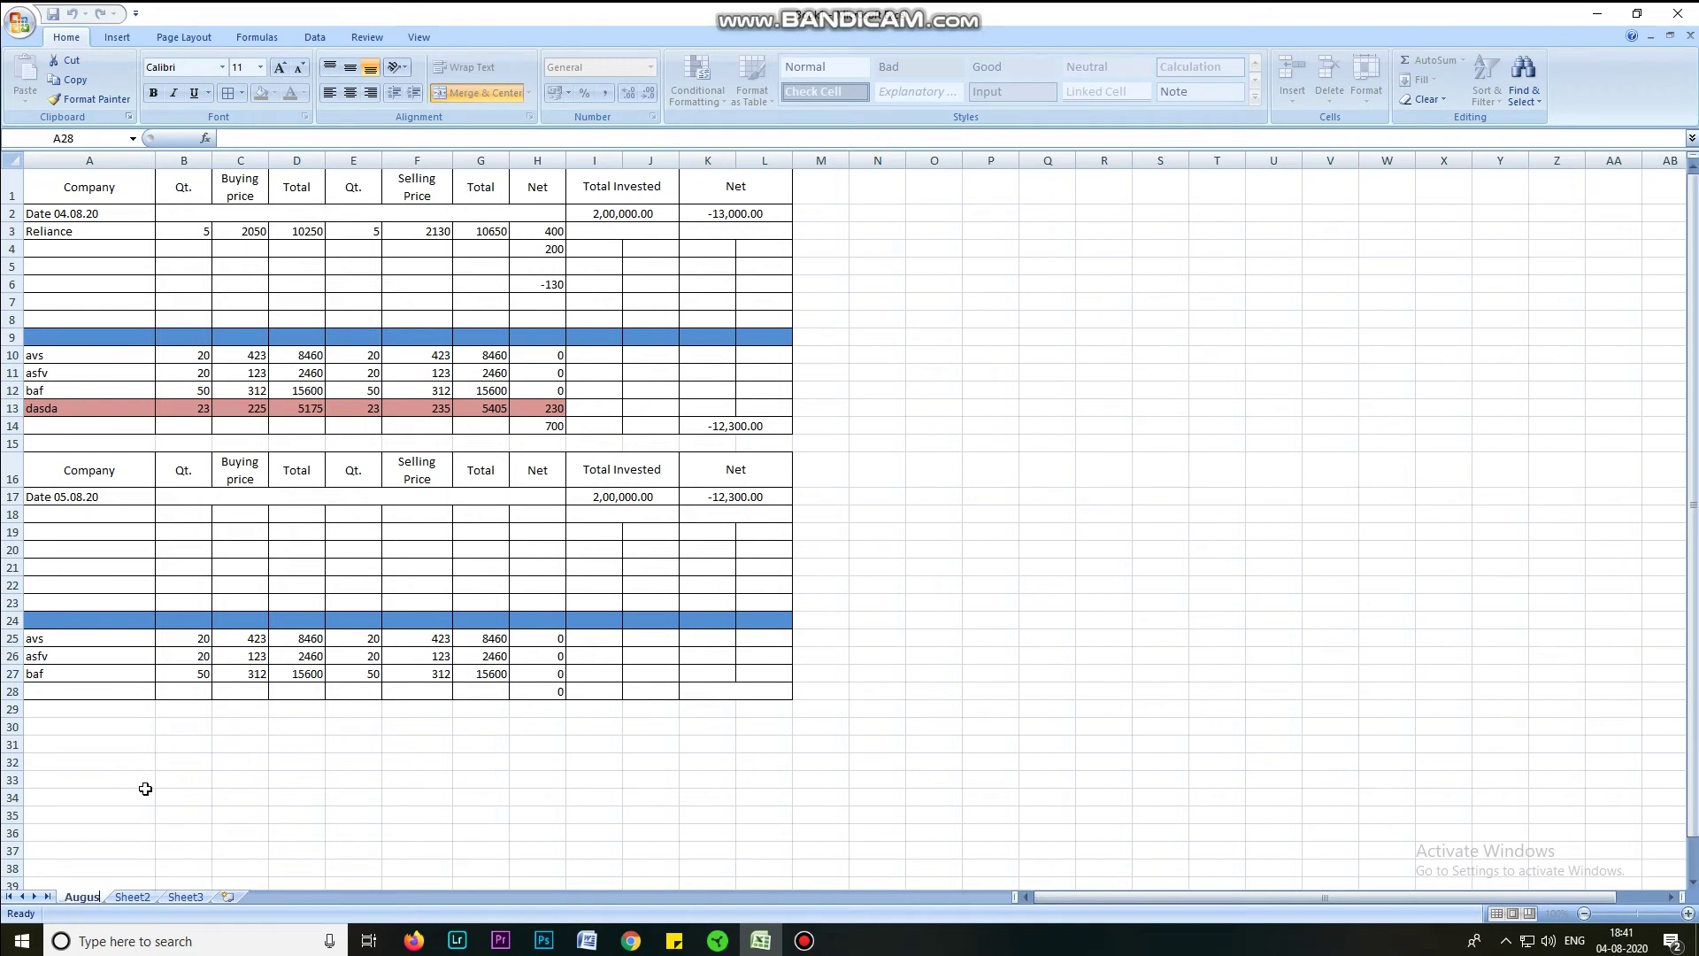
type("t")
left_click(234, 820)
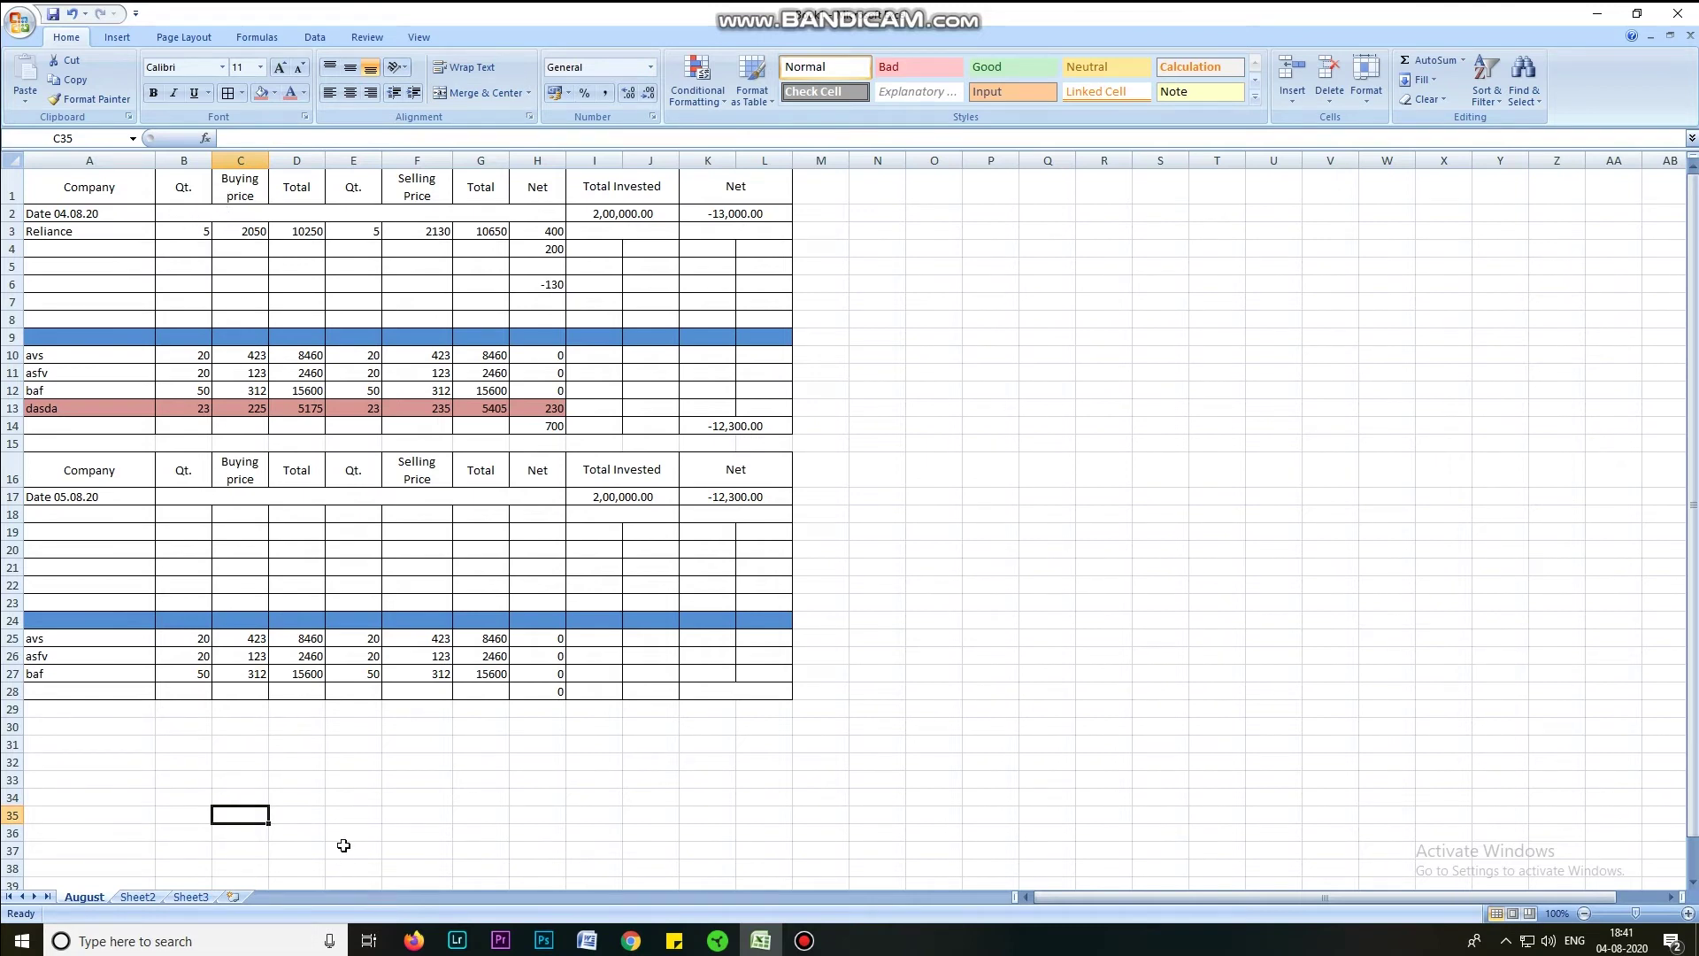
scroll(465, 742, "down", 3)
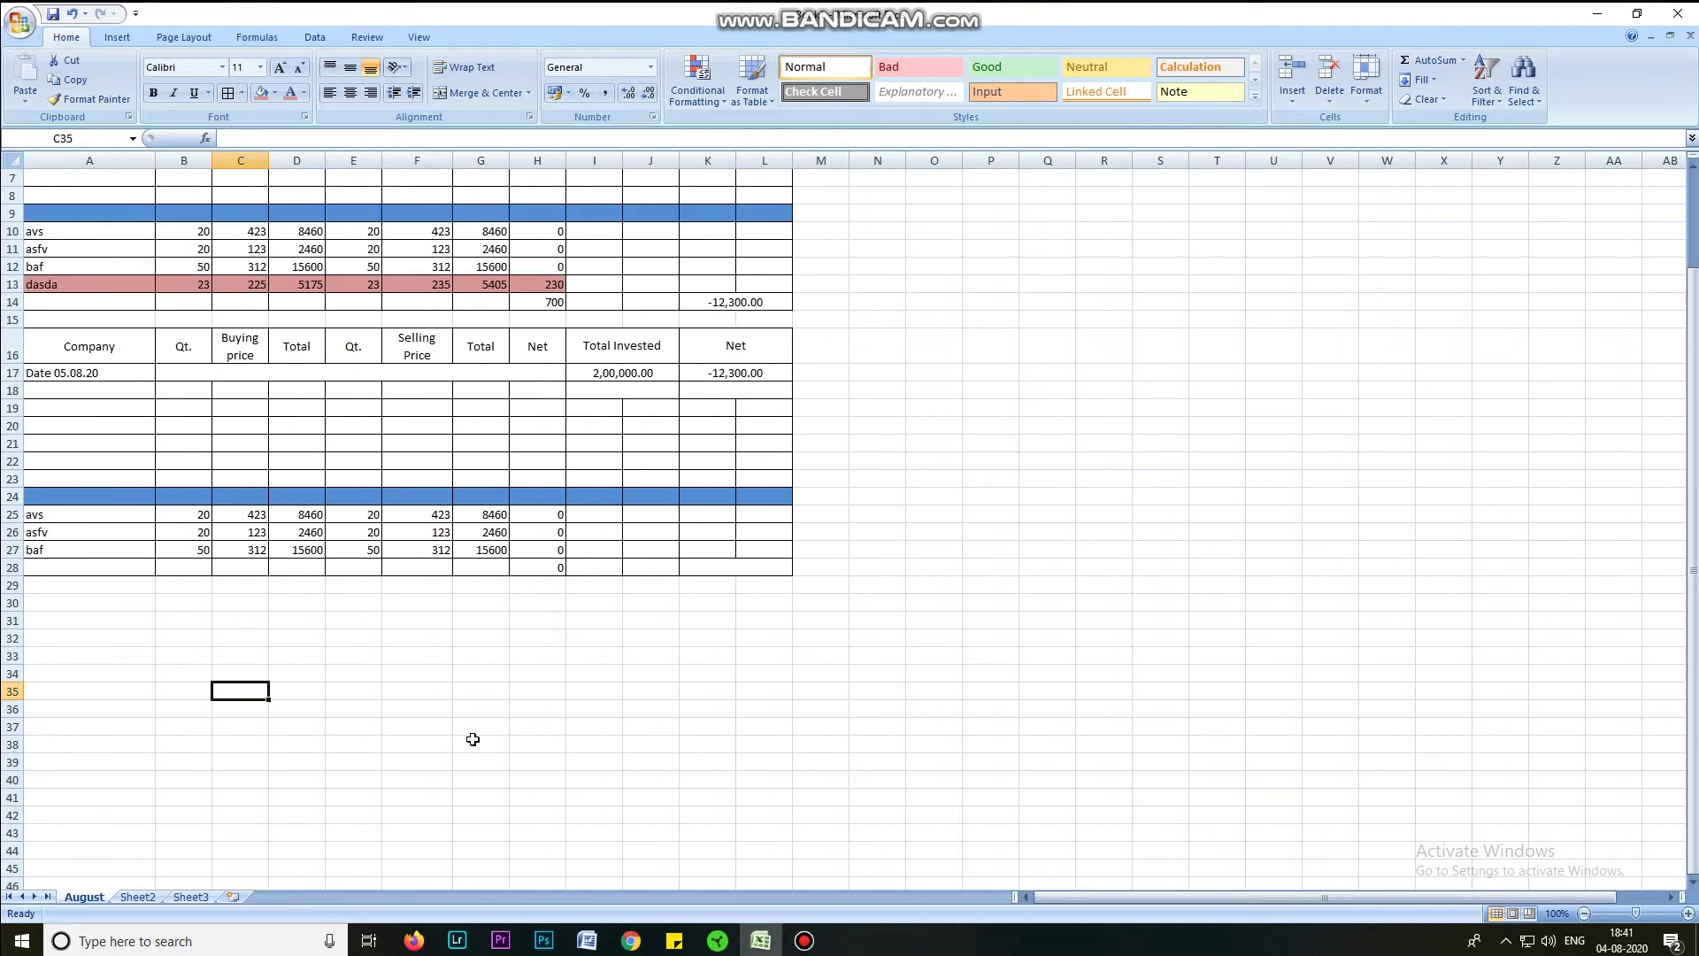
scroll(469, 740, "up", 3)
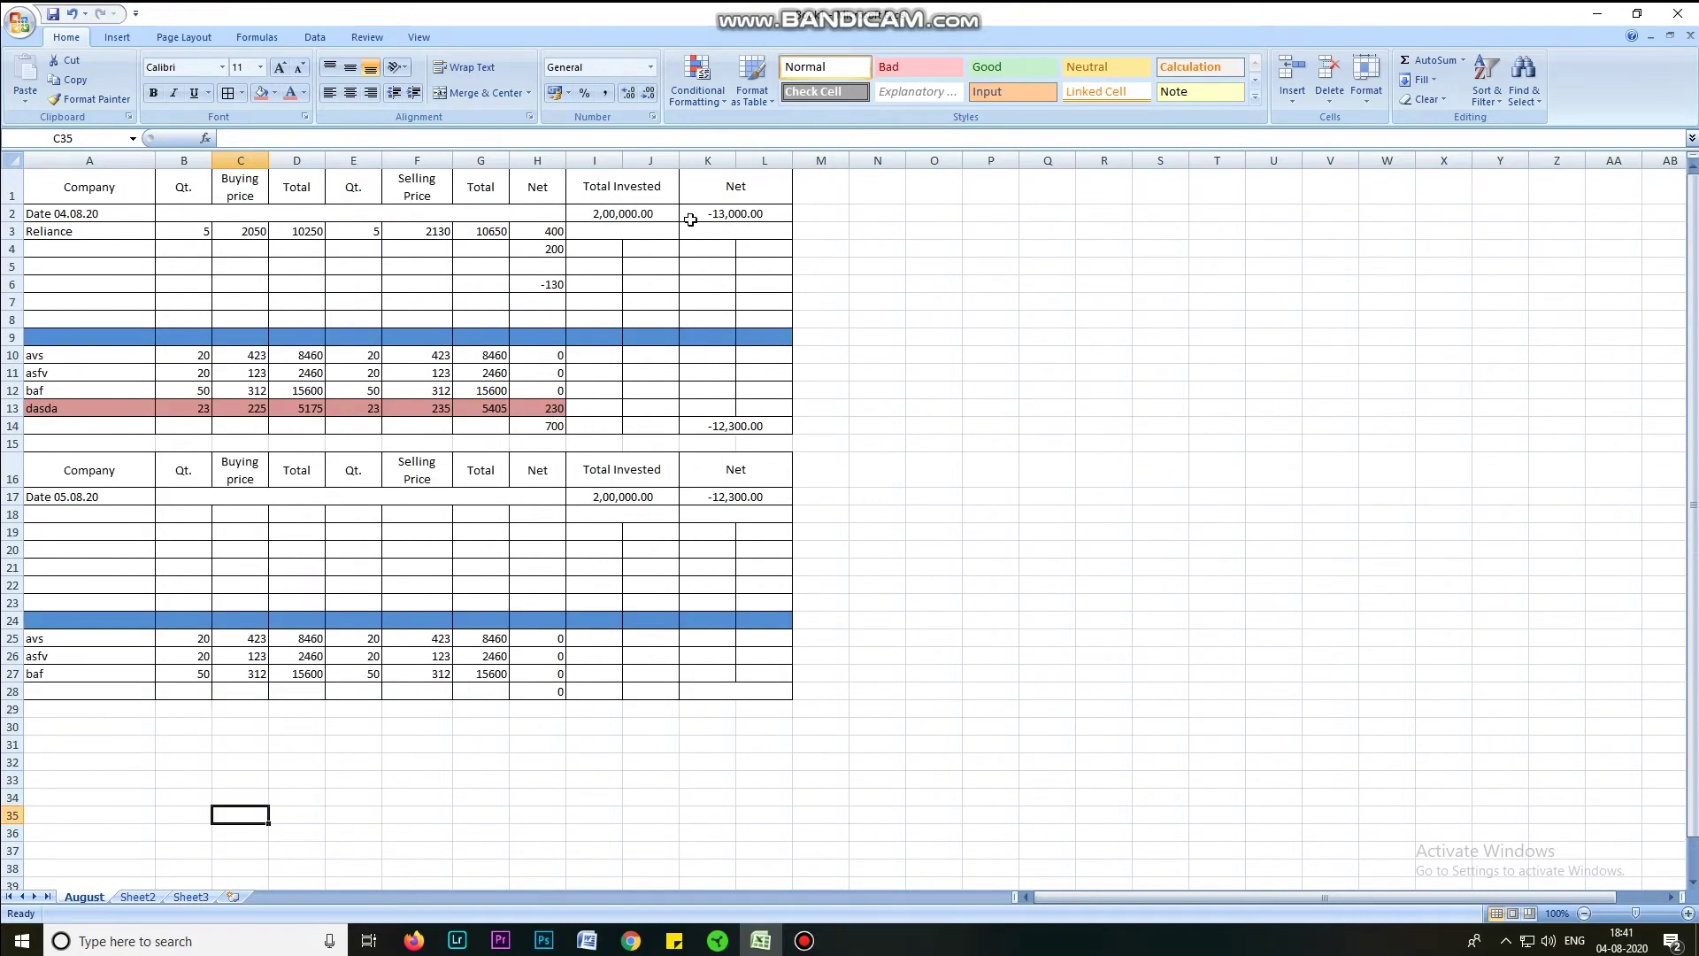
left_click(742, 215)
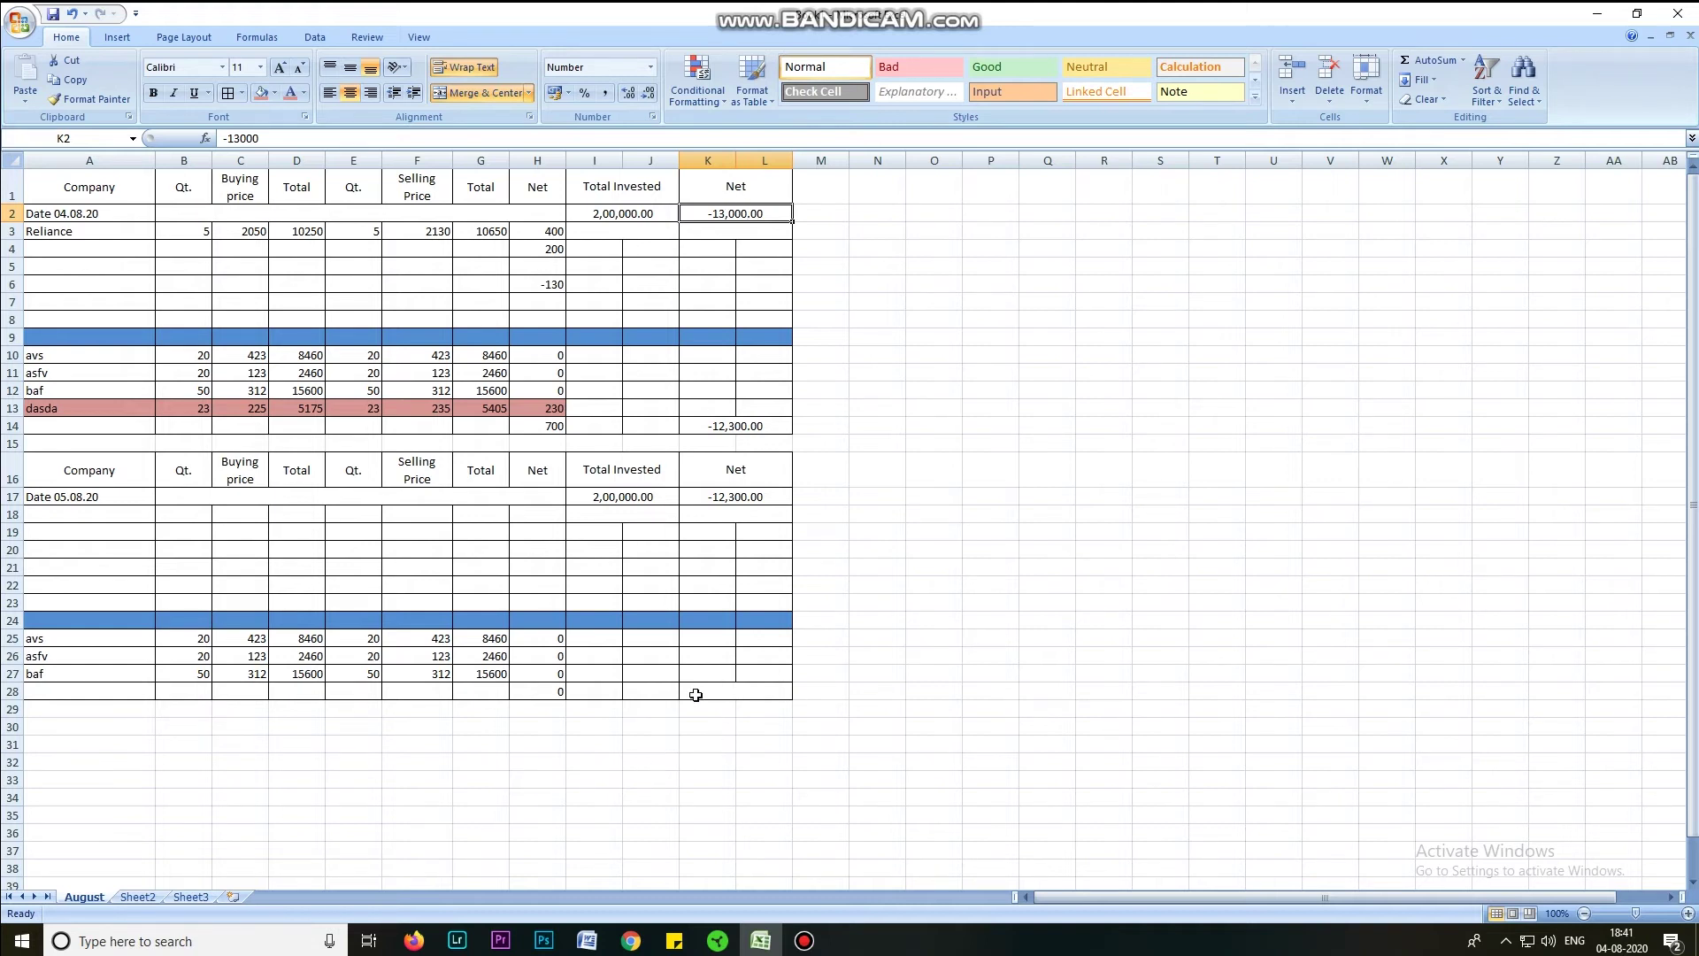
scroll(549, 706, "down", 2)
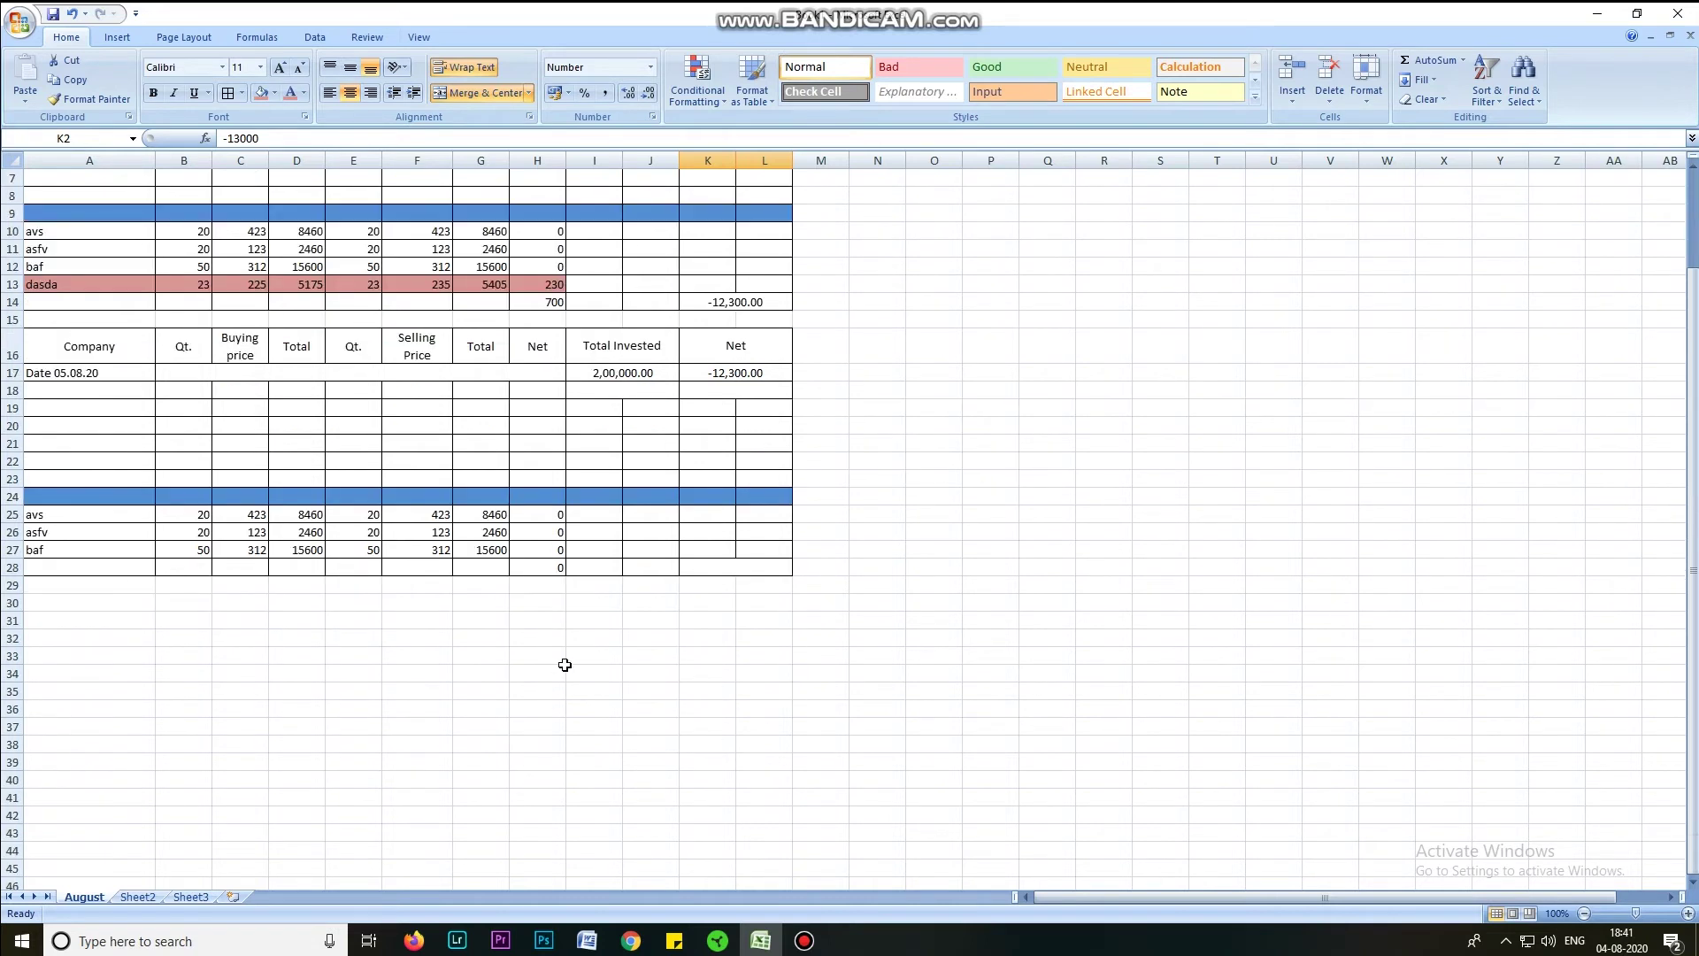
scroll(564, 665, "up", 2)
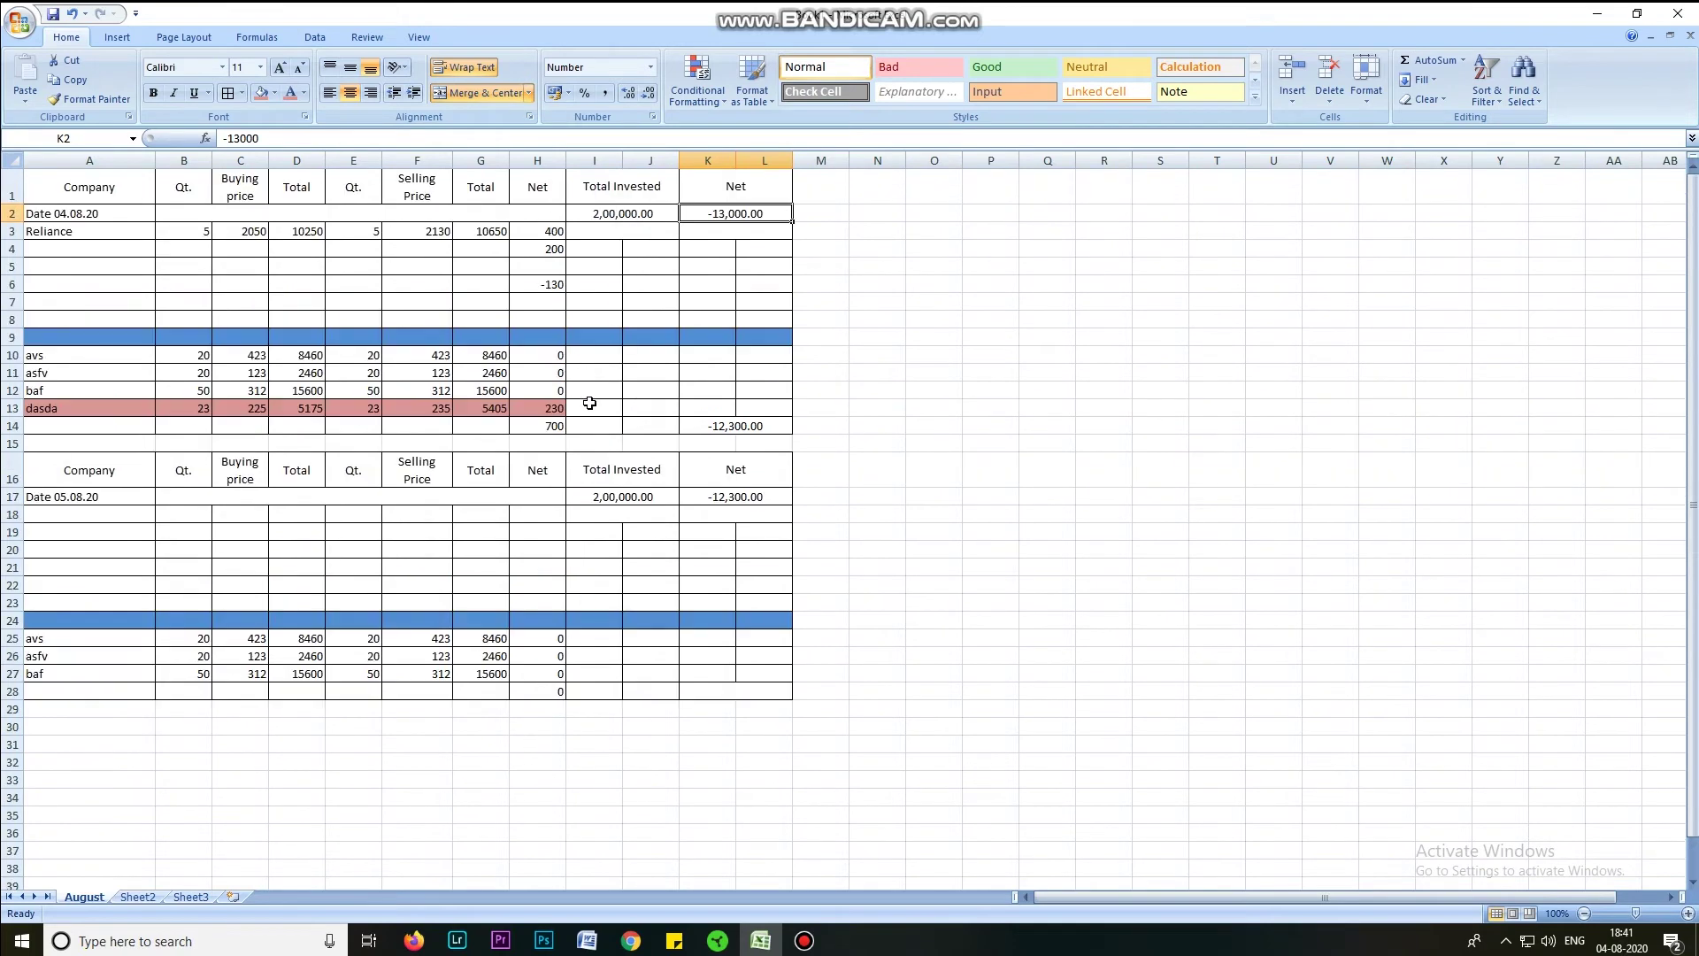
Enter the formula =H13/D13 in I13 to calculate the return on the dasda row.
left_click(589, 403)
type("=")
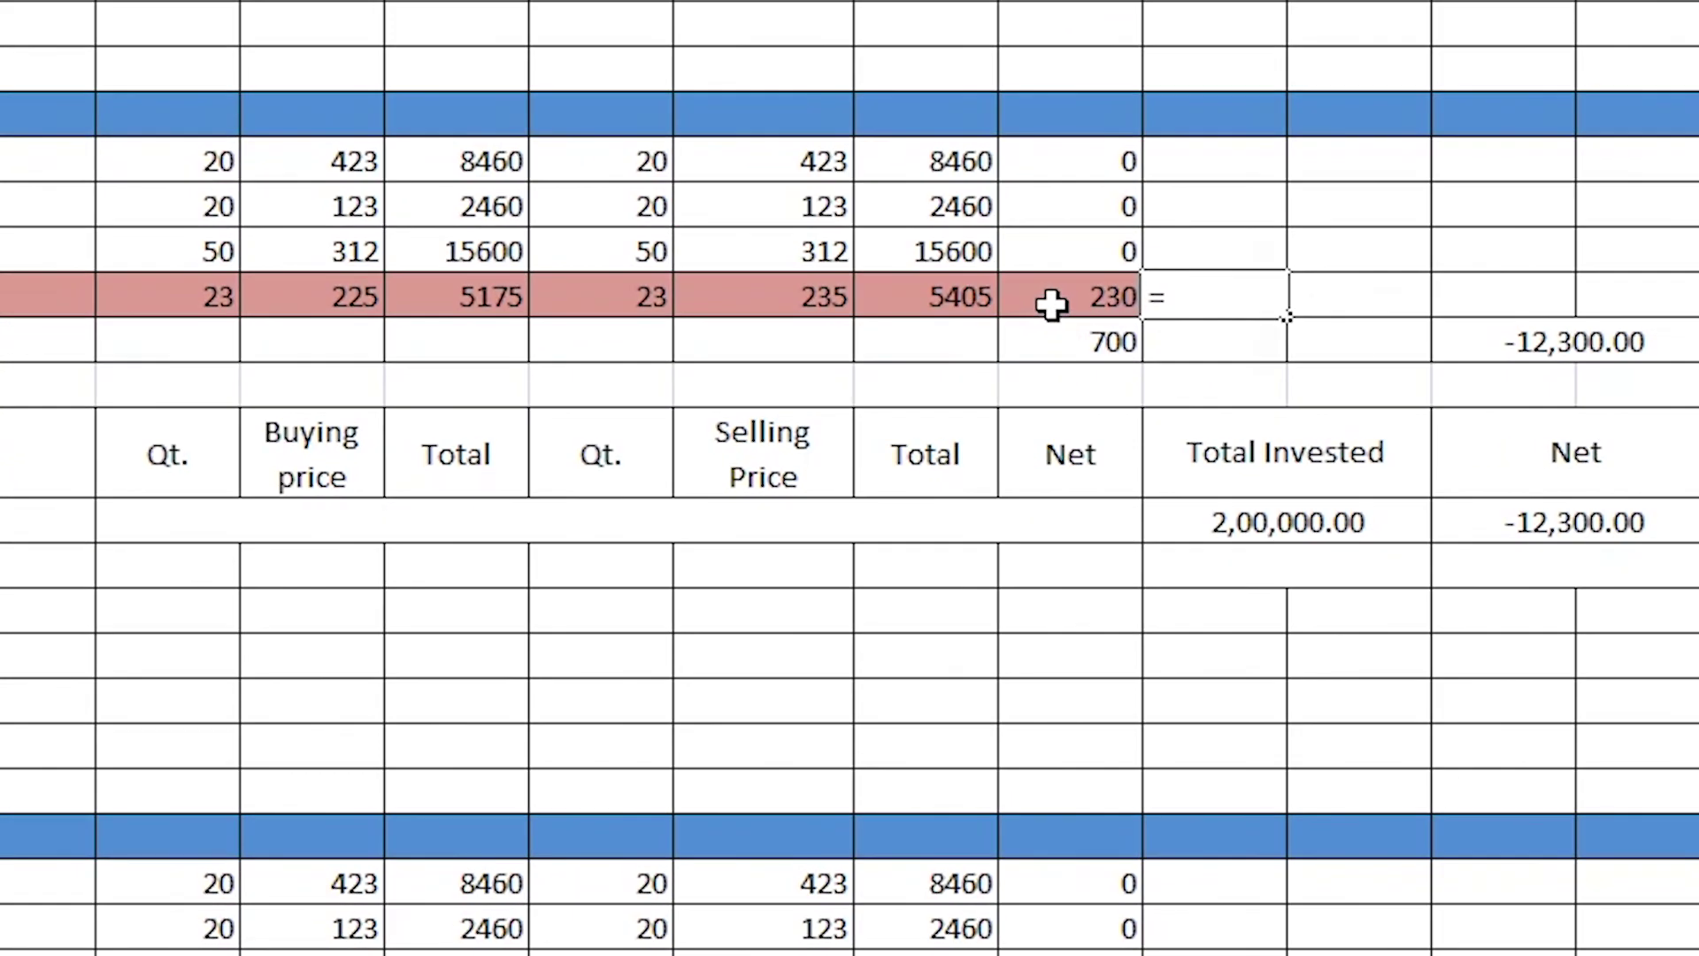
left_click(1087, 299)
type("/")
left_click(430, 304)
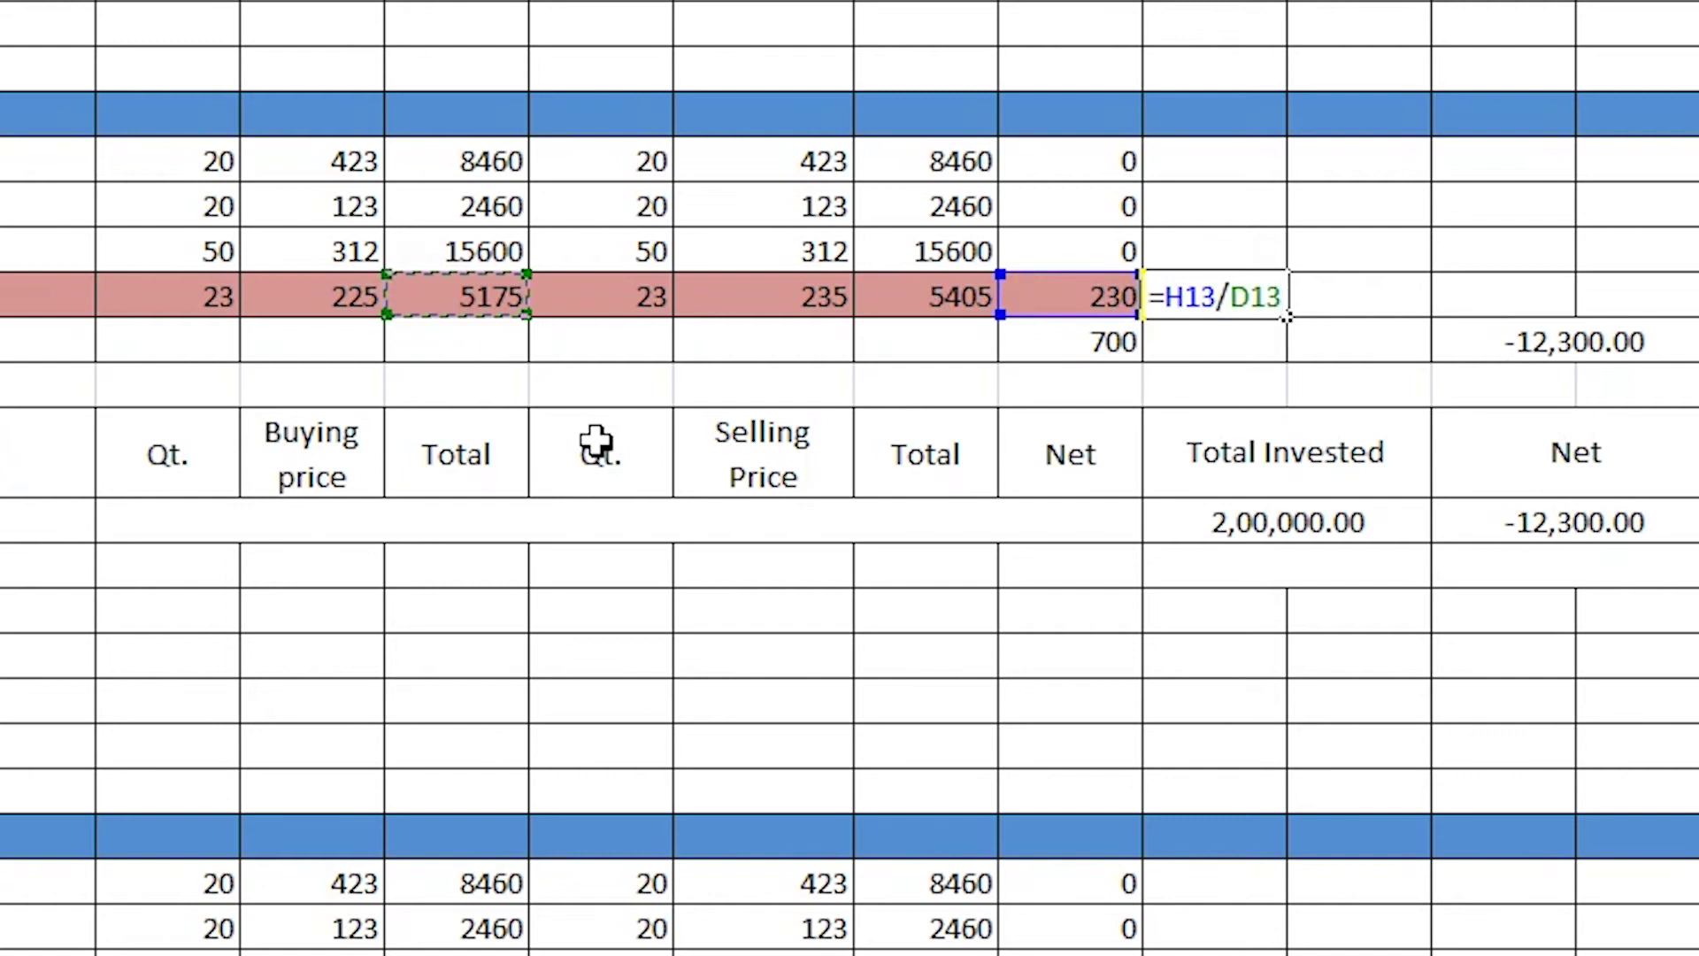
key("Return")
Format I13 as a percentage with 2 decimal places.
left_click(1208, 298)
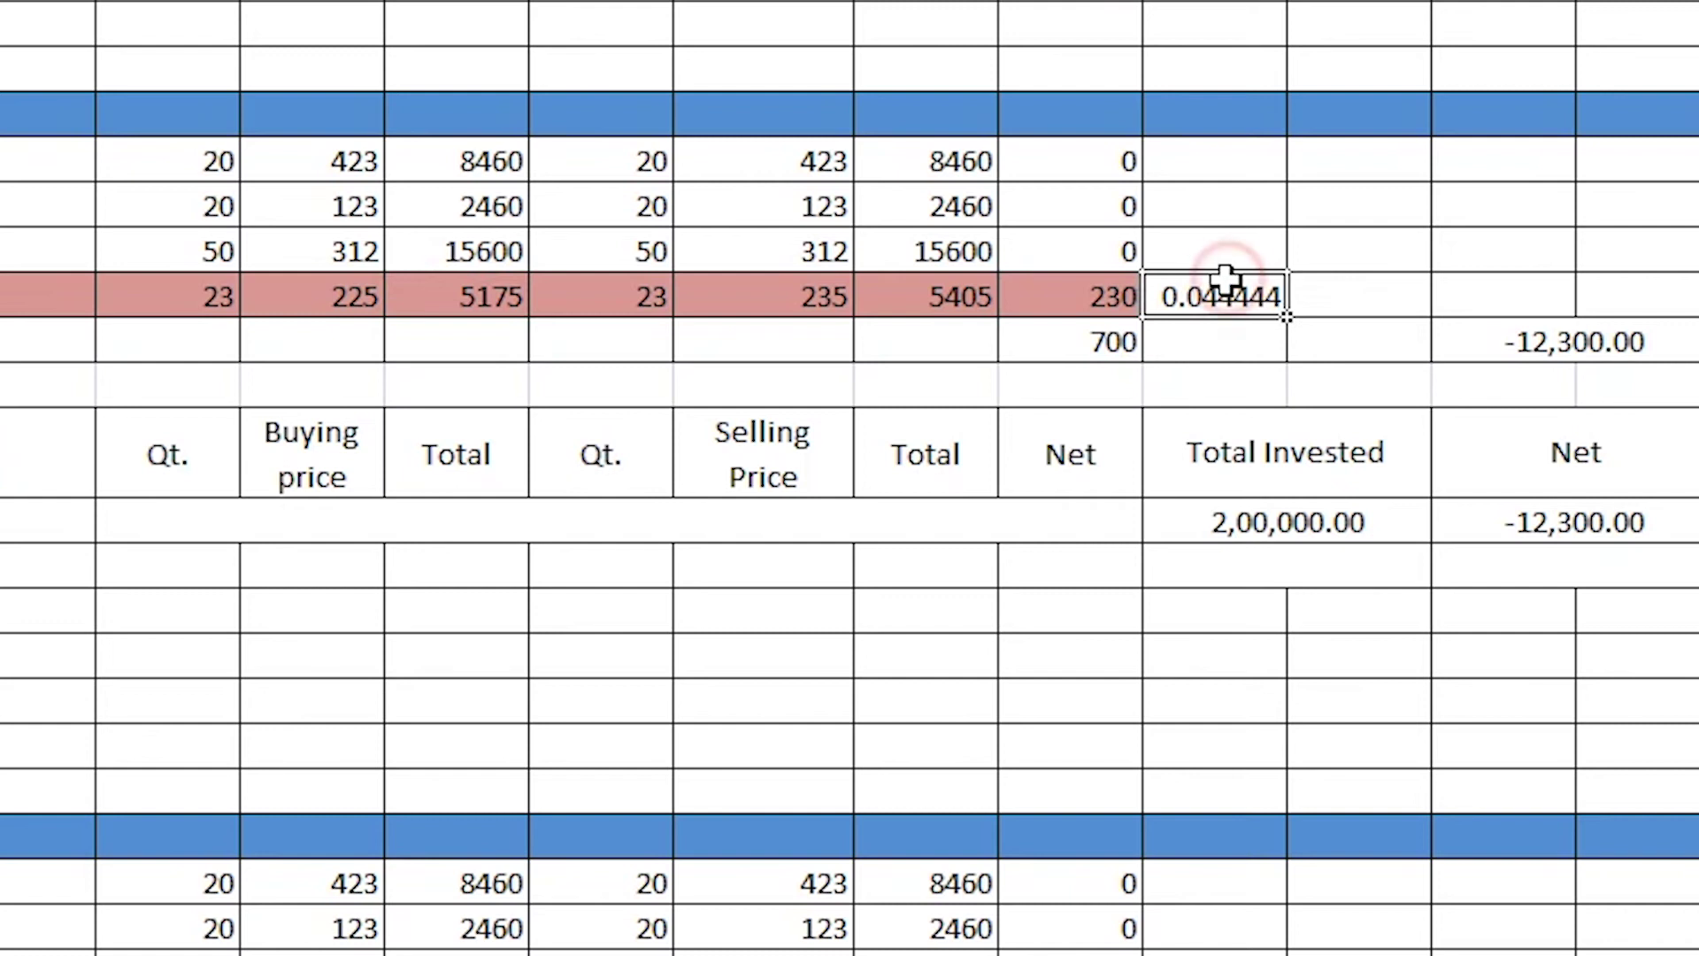
right_click(1216, 292)
left_click(1349, 832)
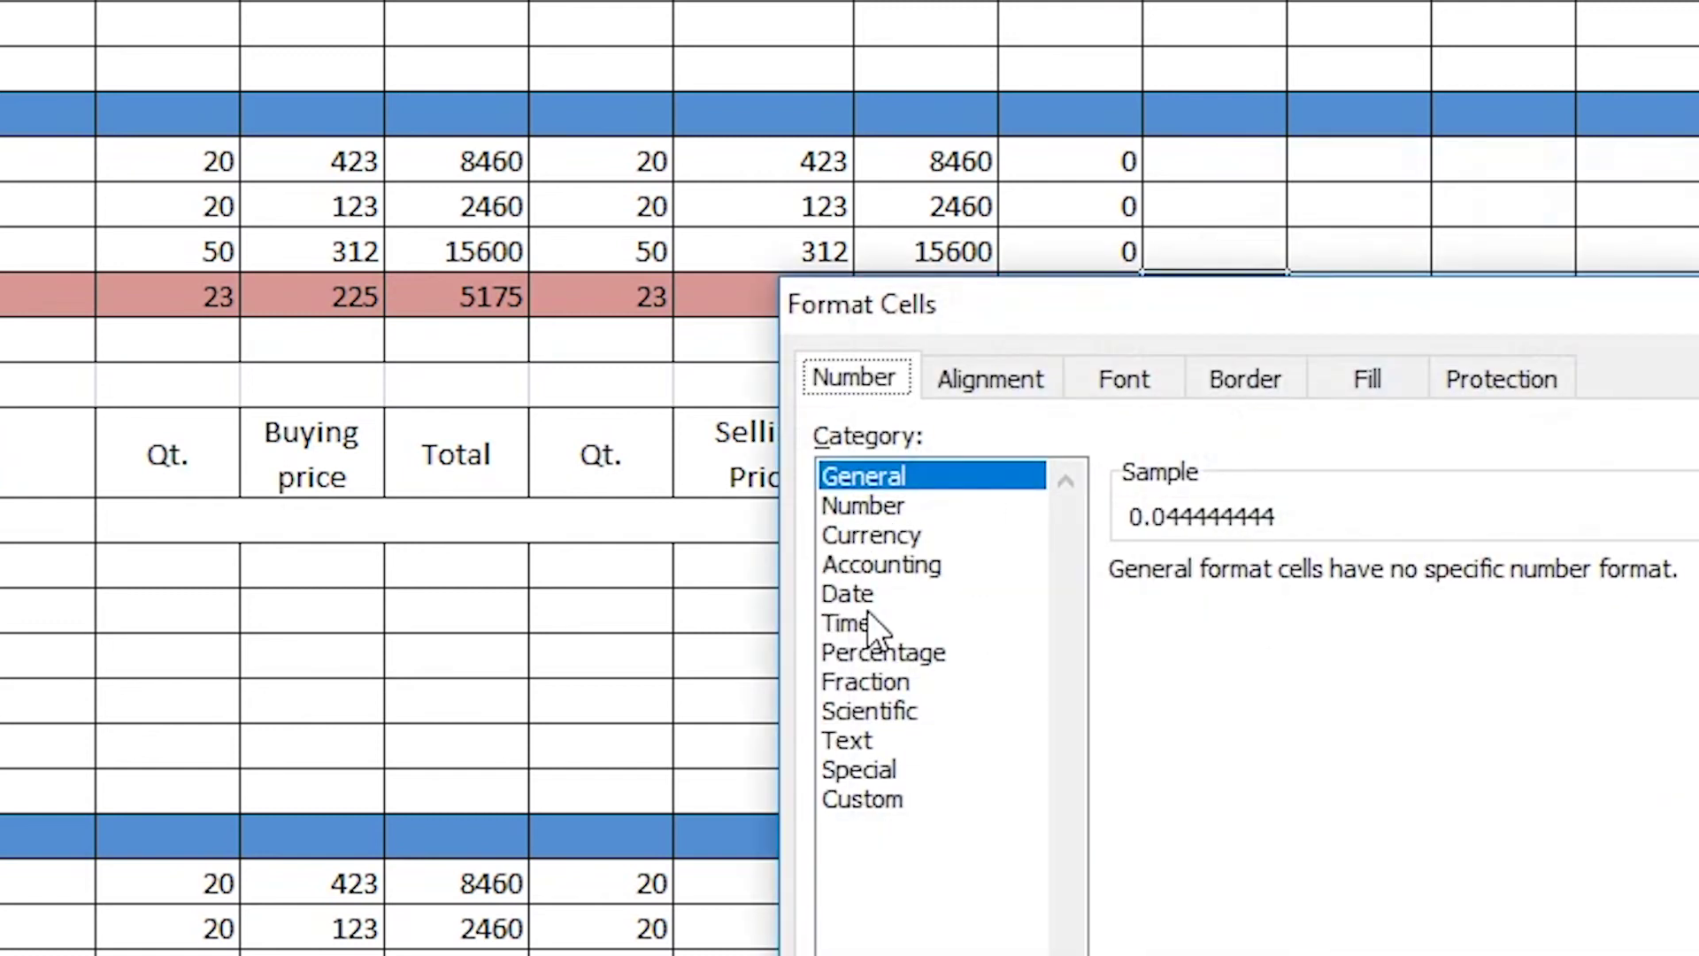
left_click(882, 662)
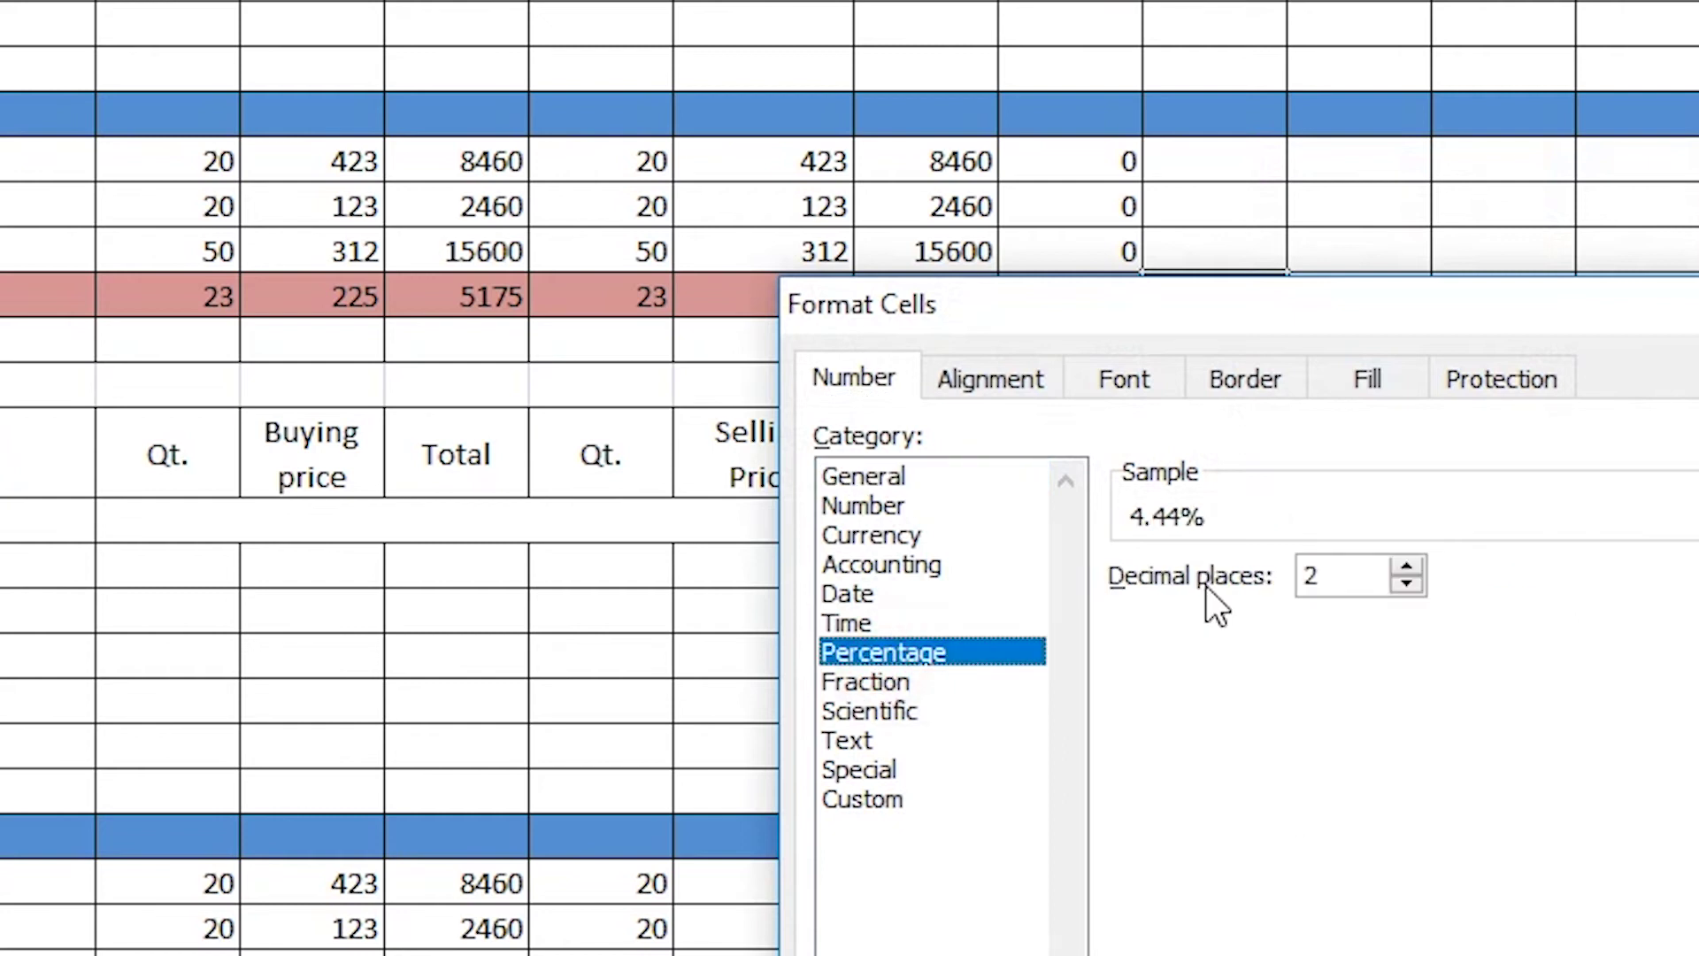
key("Return")
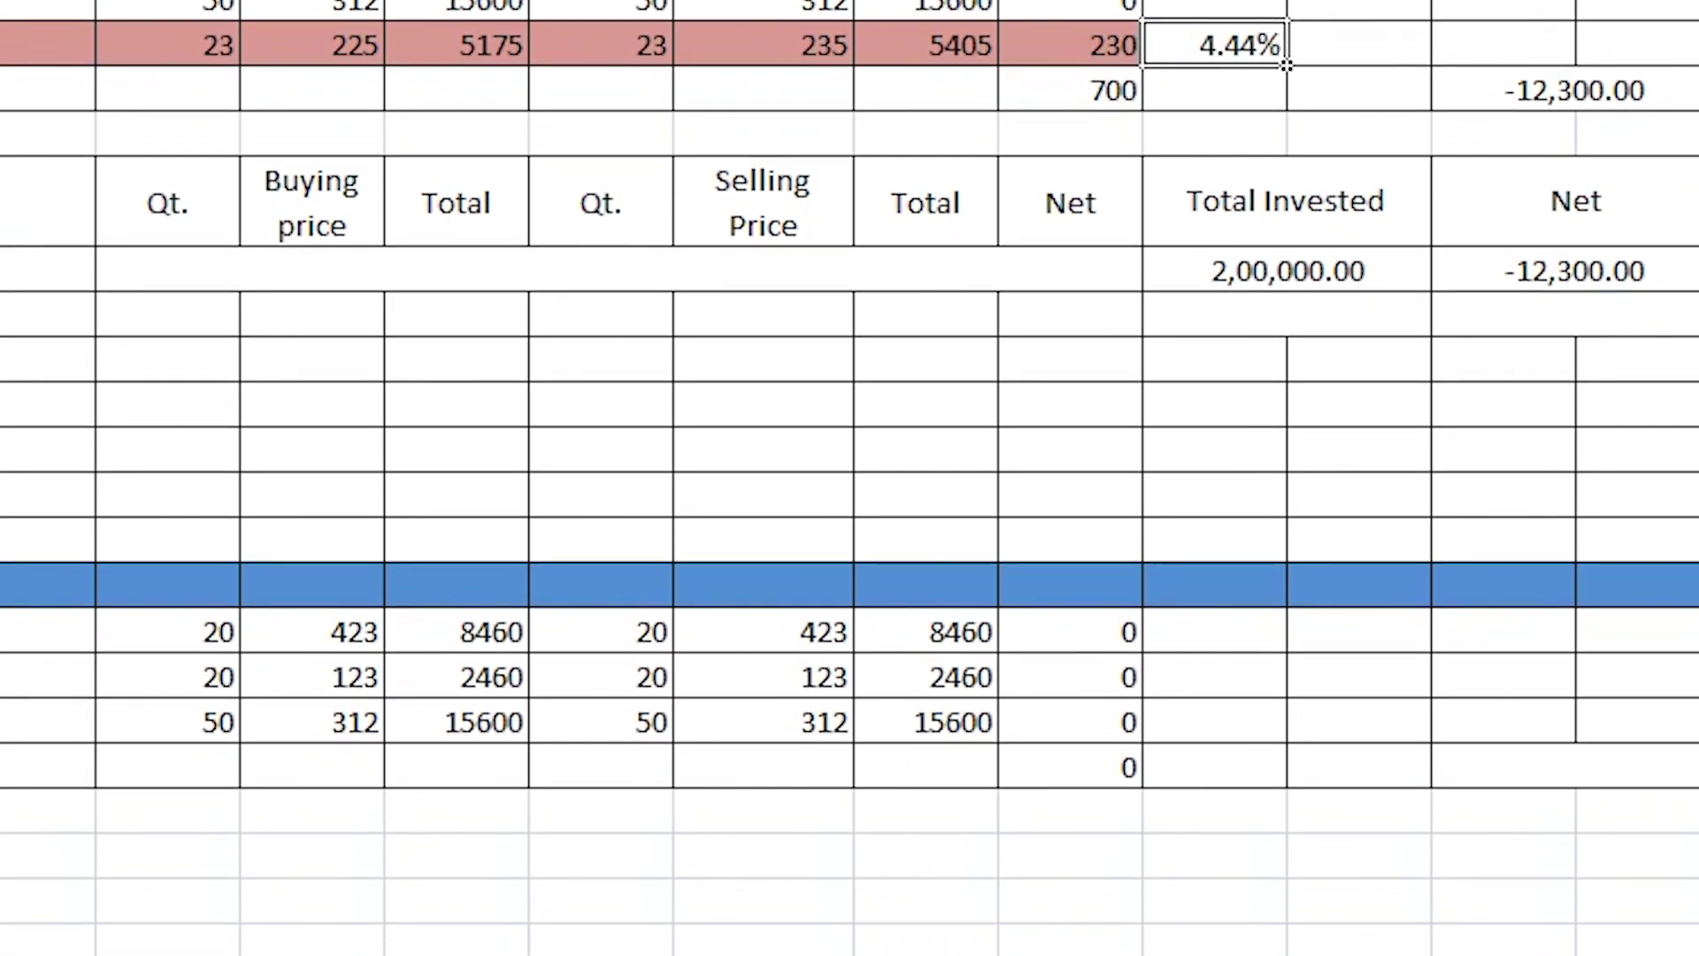
Set the baf row's selling price in F27 of the 05.08.20 table to 350.
left_click(1082, 722)
left_click(788, 714)
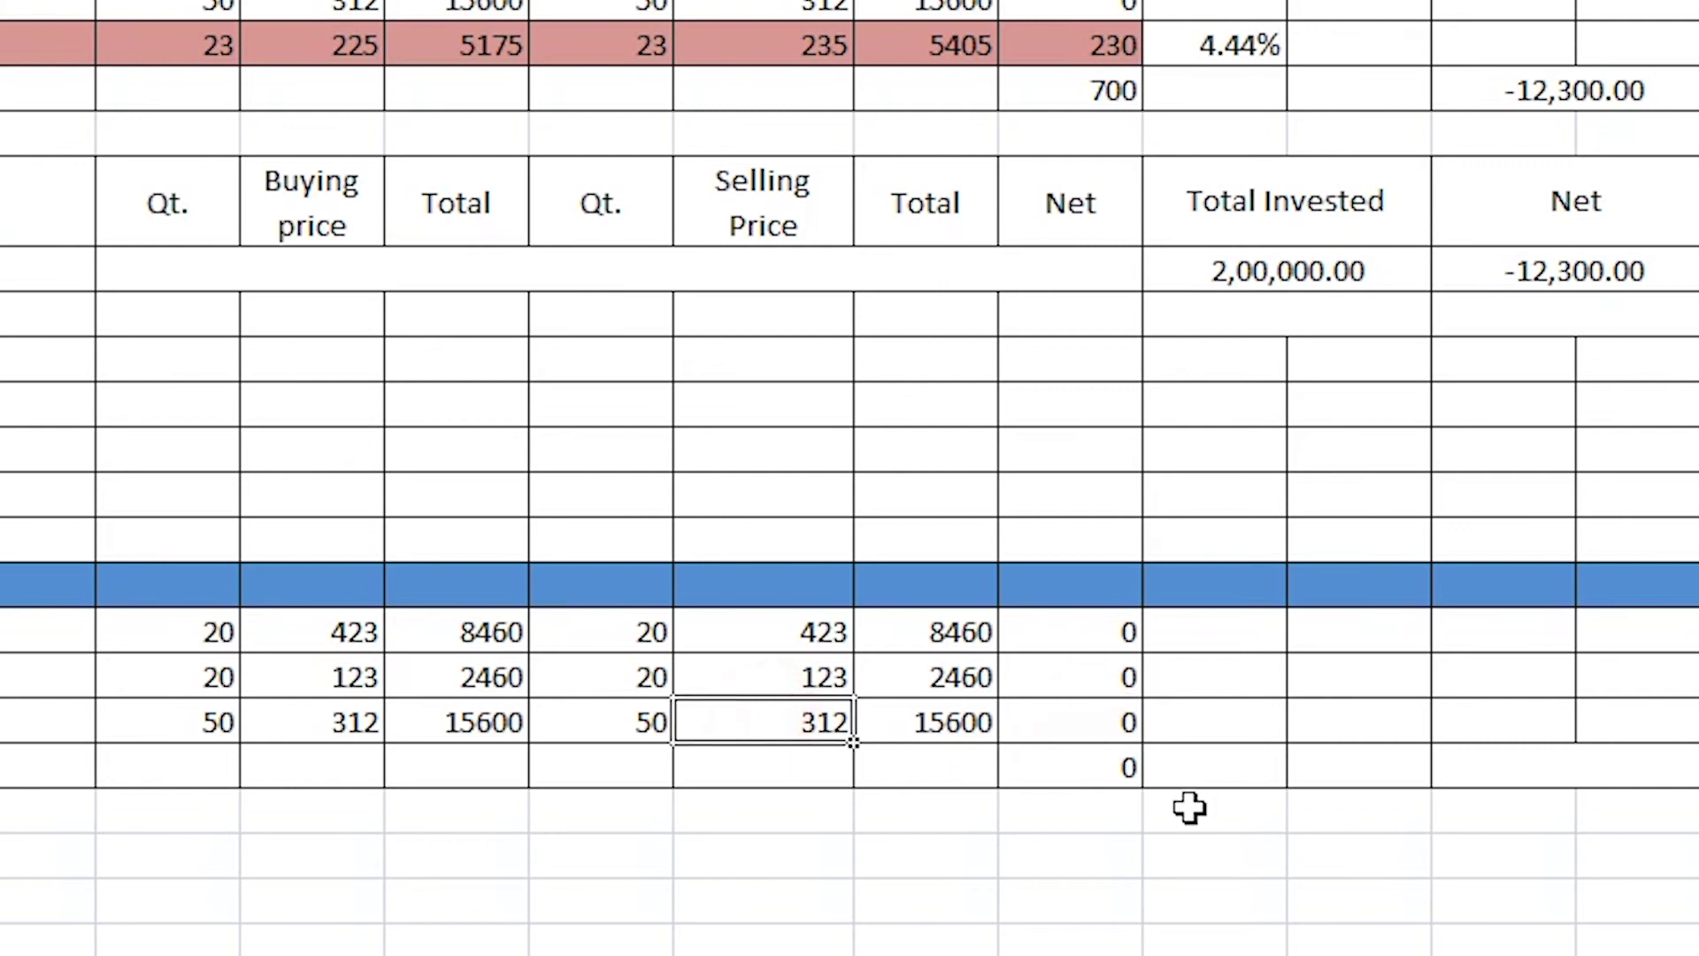
type("350")
key("Return")
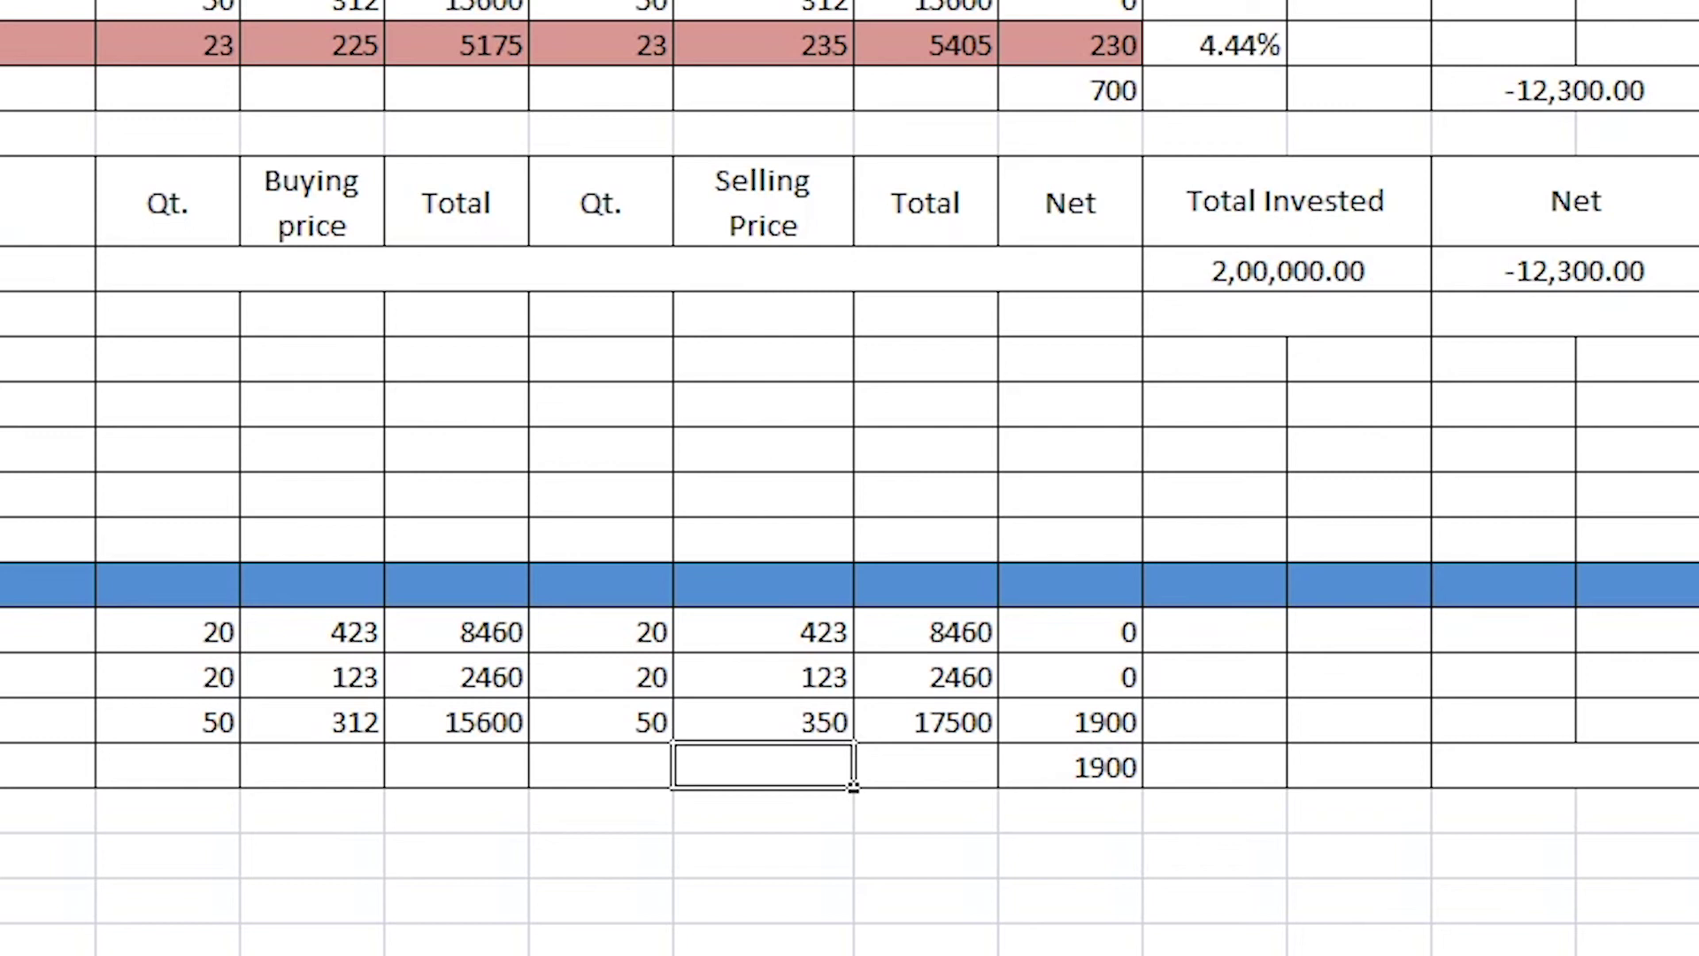
Copy the percentage formula from I13 to I27 in the baf row of the 05.08.20 table.
left_click(1225, 34)
key("ctrl+c")
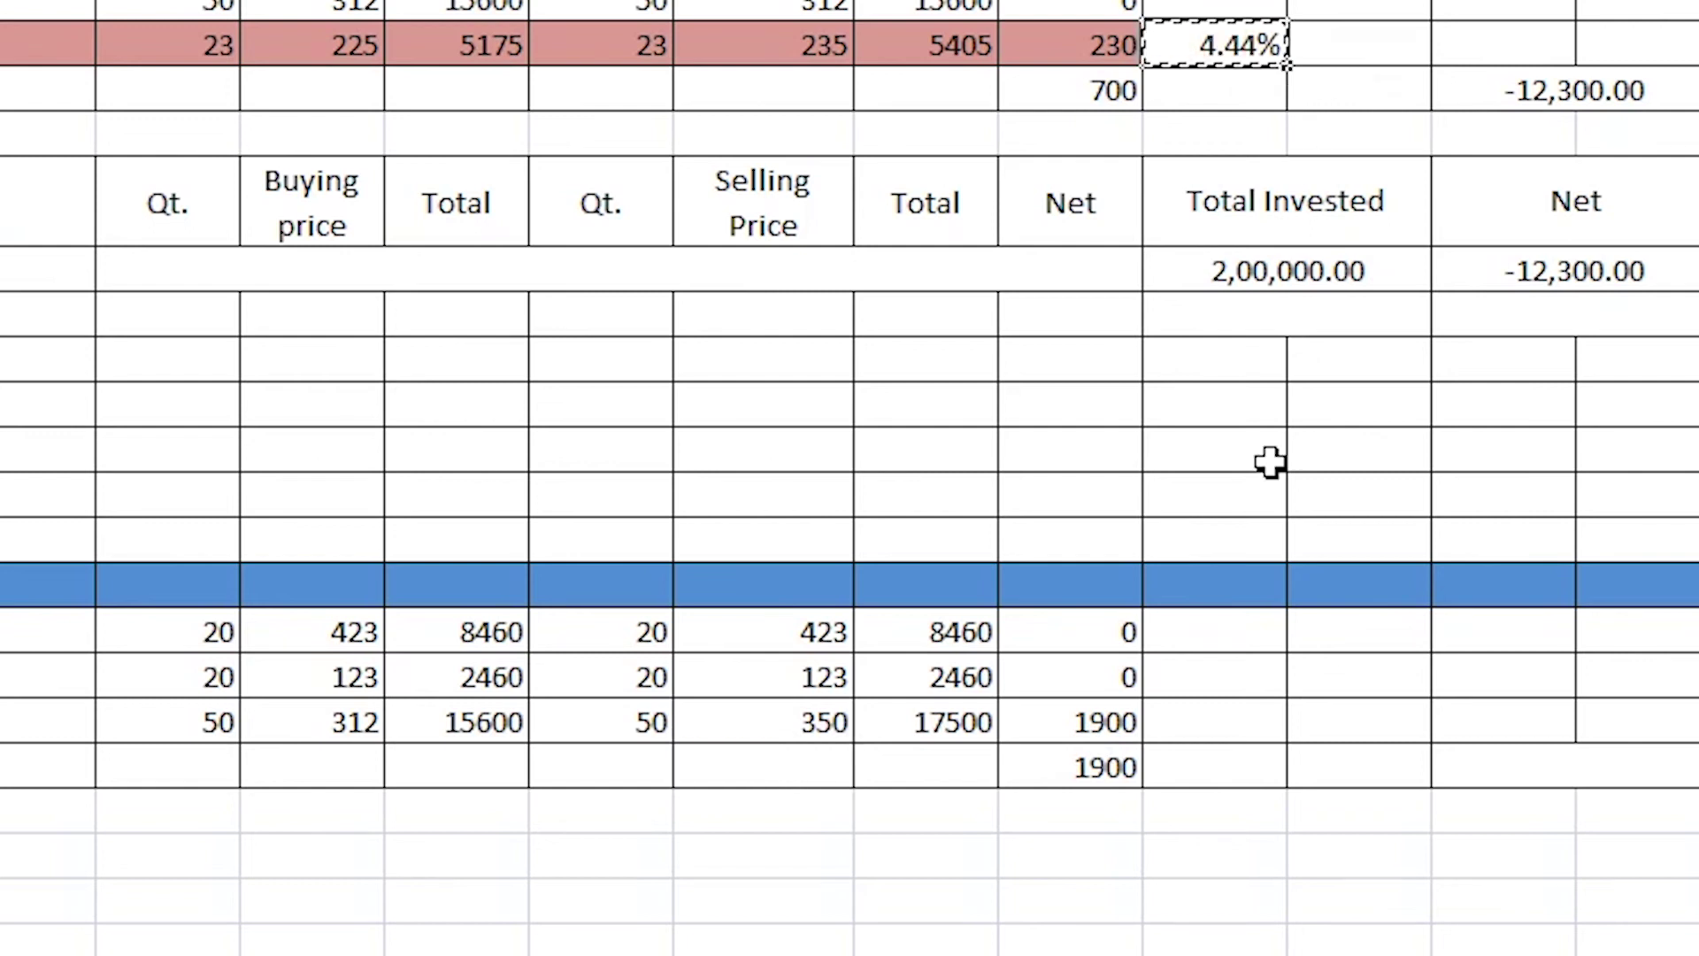
left_click(1195, 730)
key("ctrl+v")
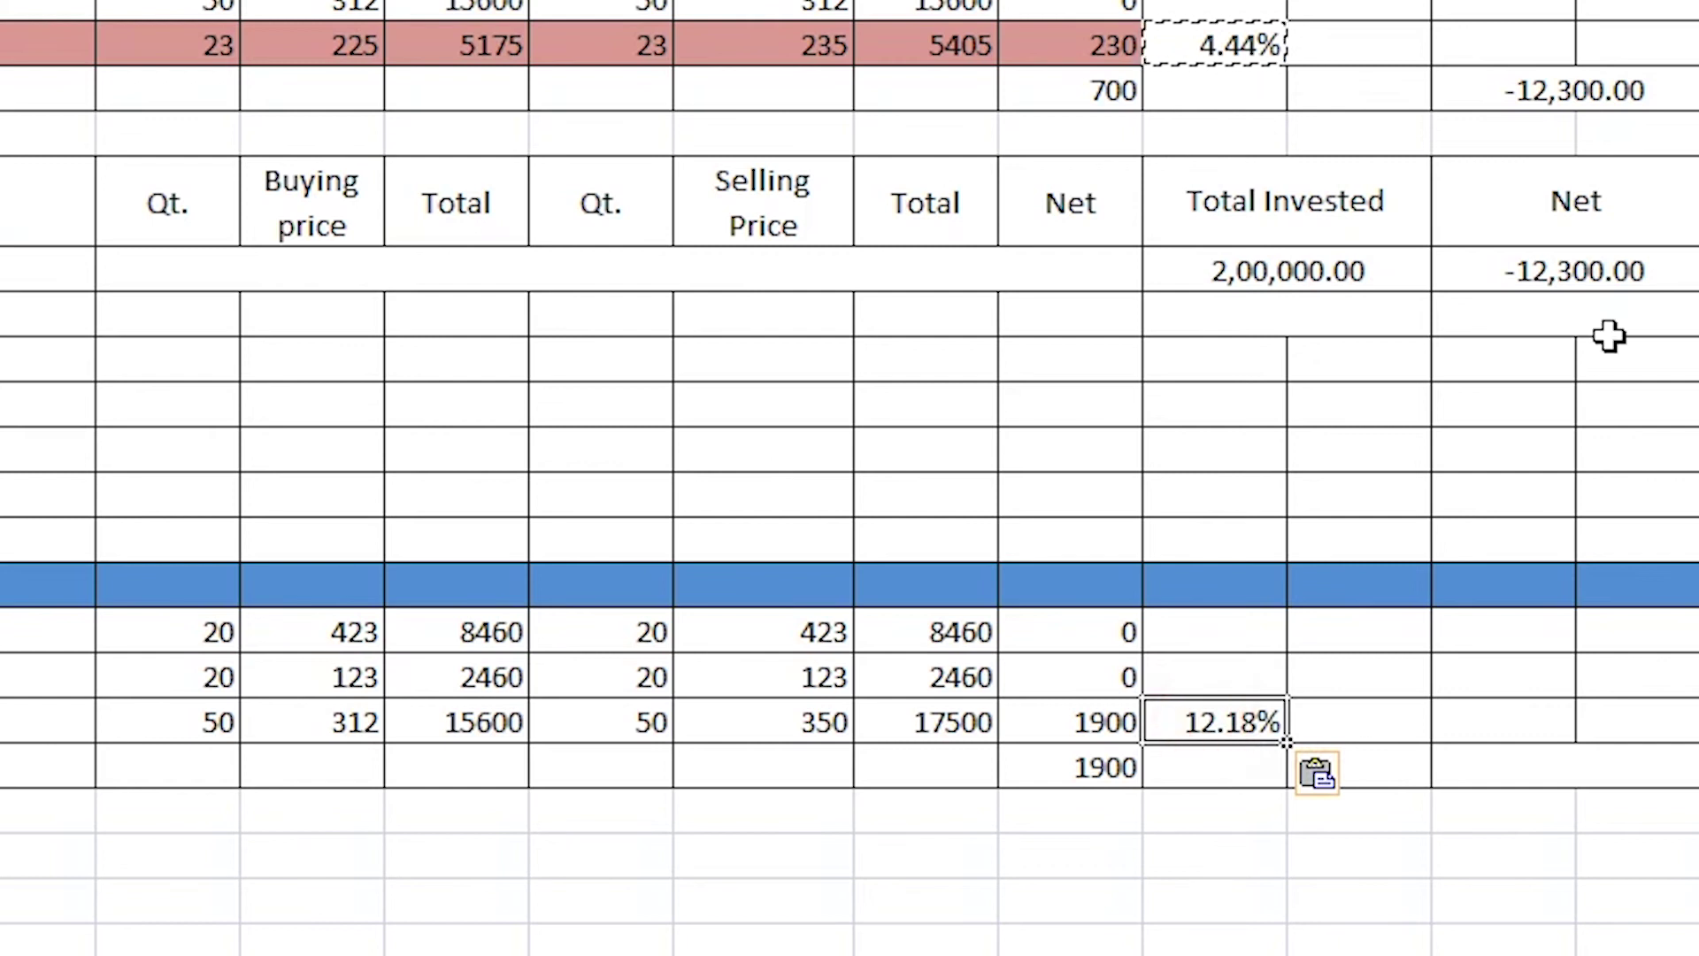
key("Escape")
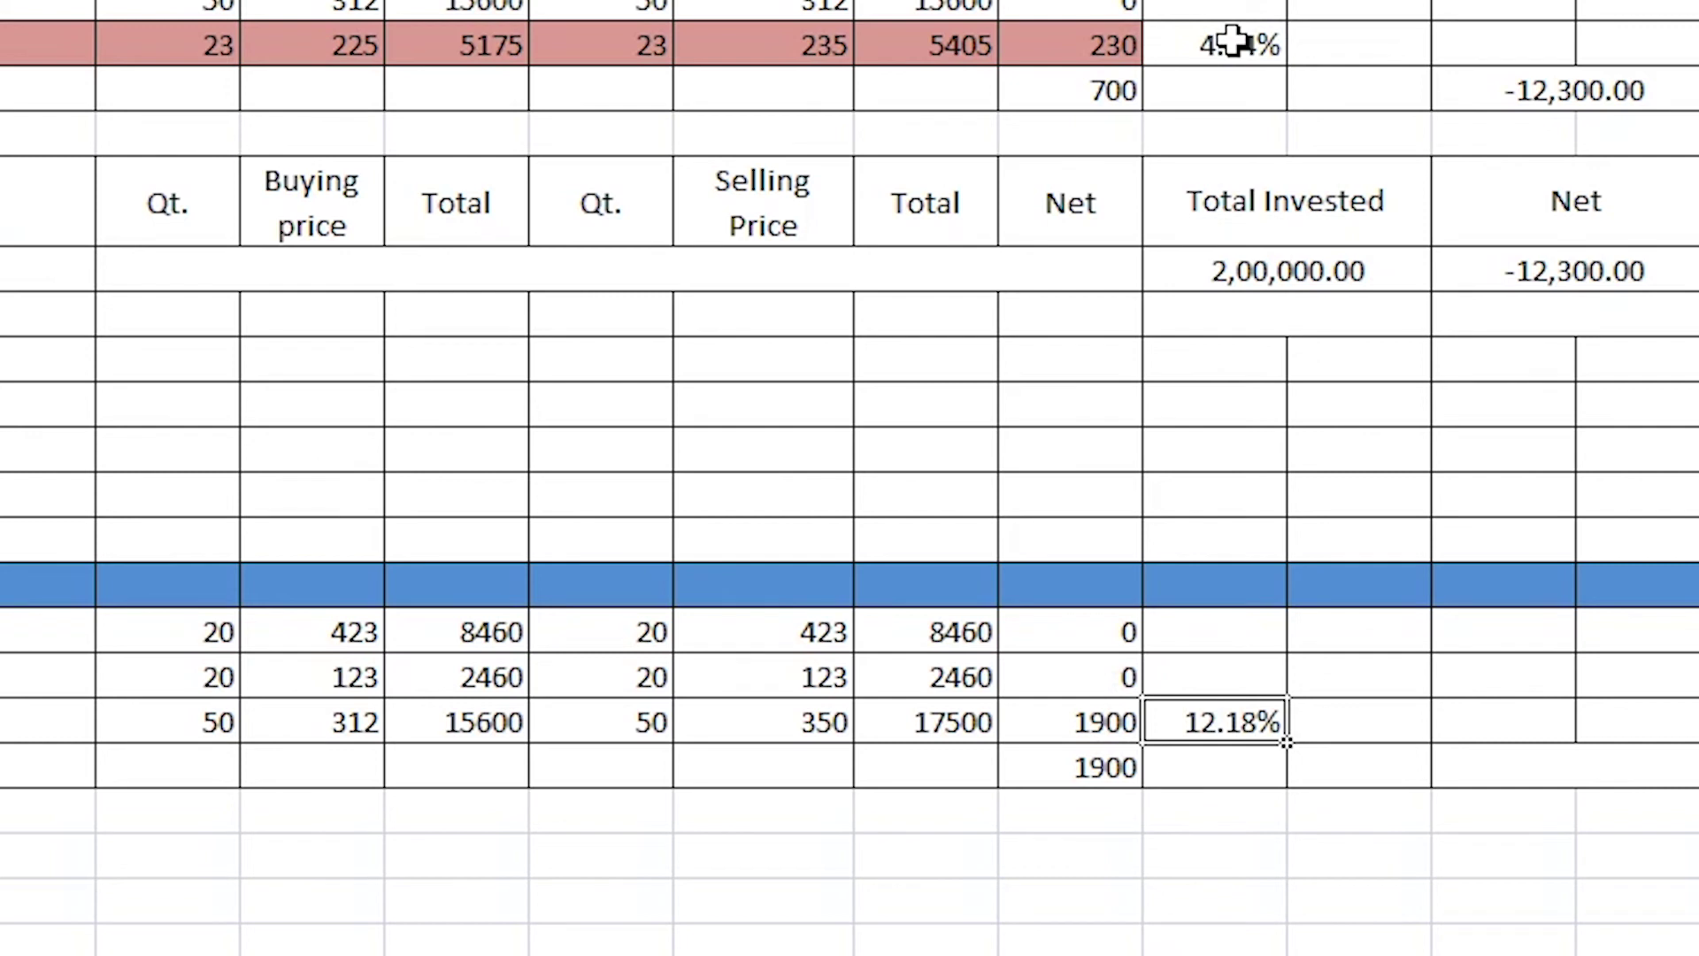
Enter 100 in H26 and set the asfv row's selling price in F26 to 100.
left_click(1108, 673)
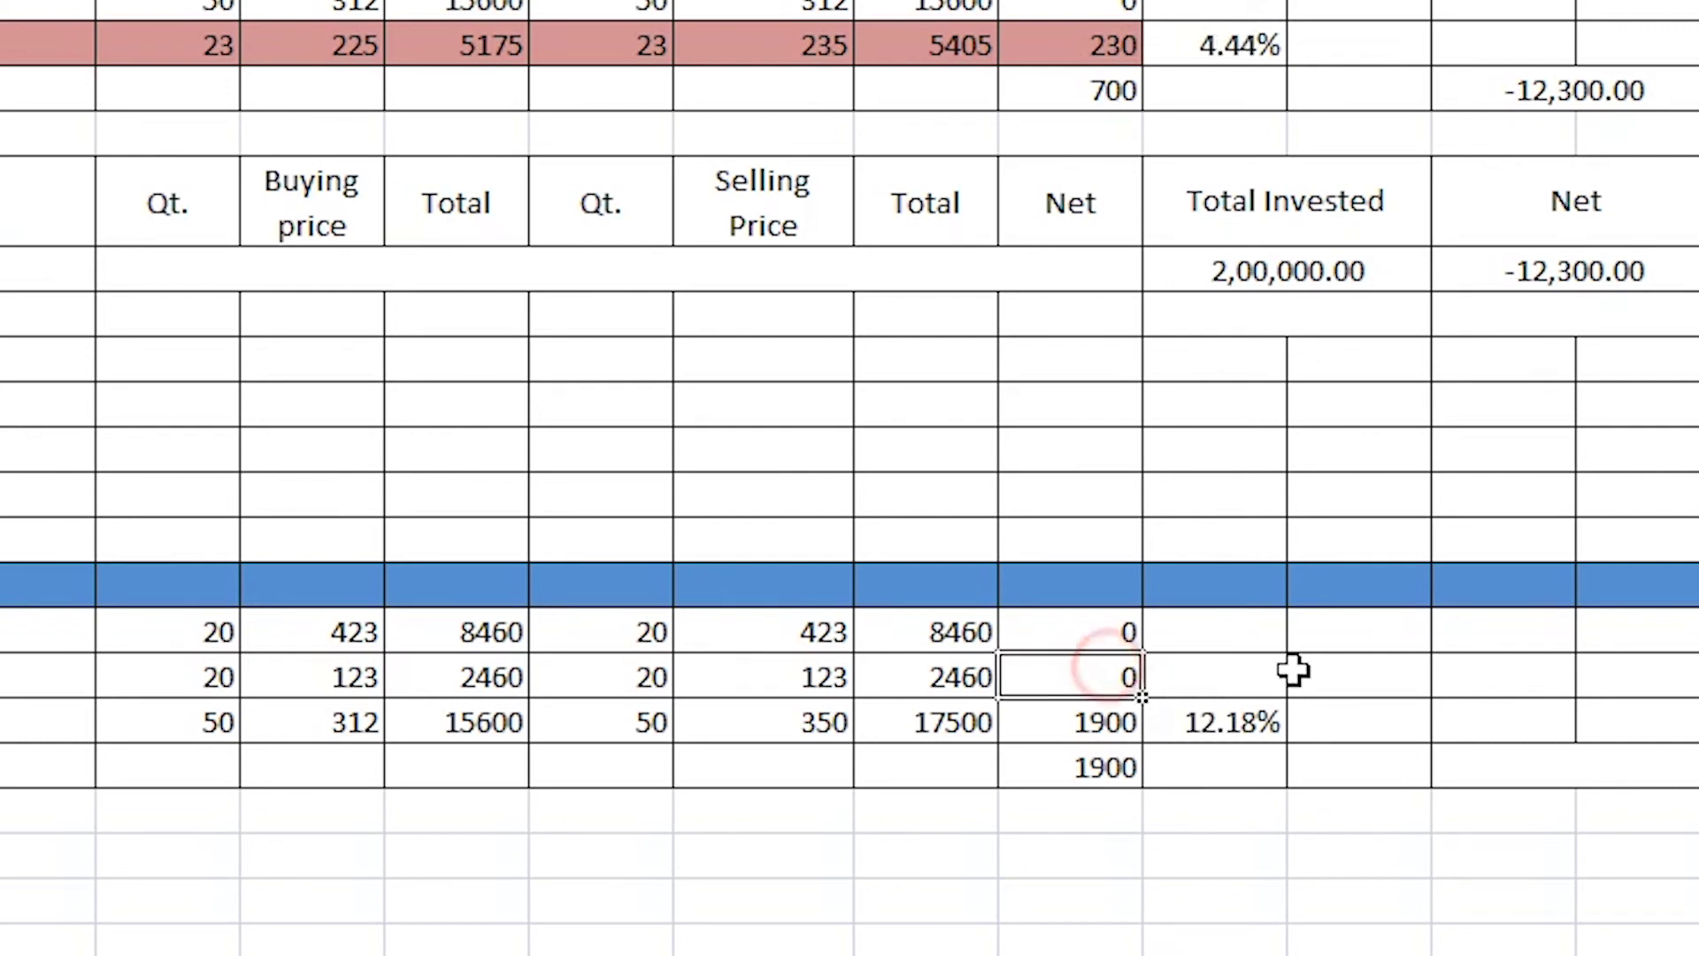
type("100")
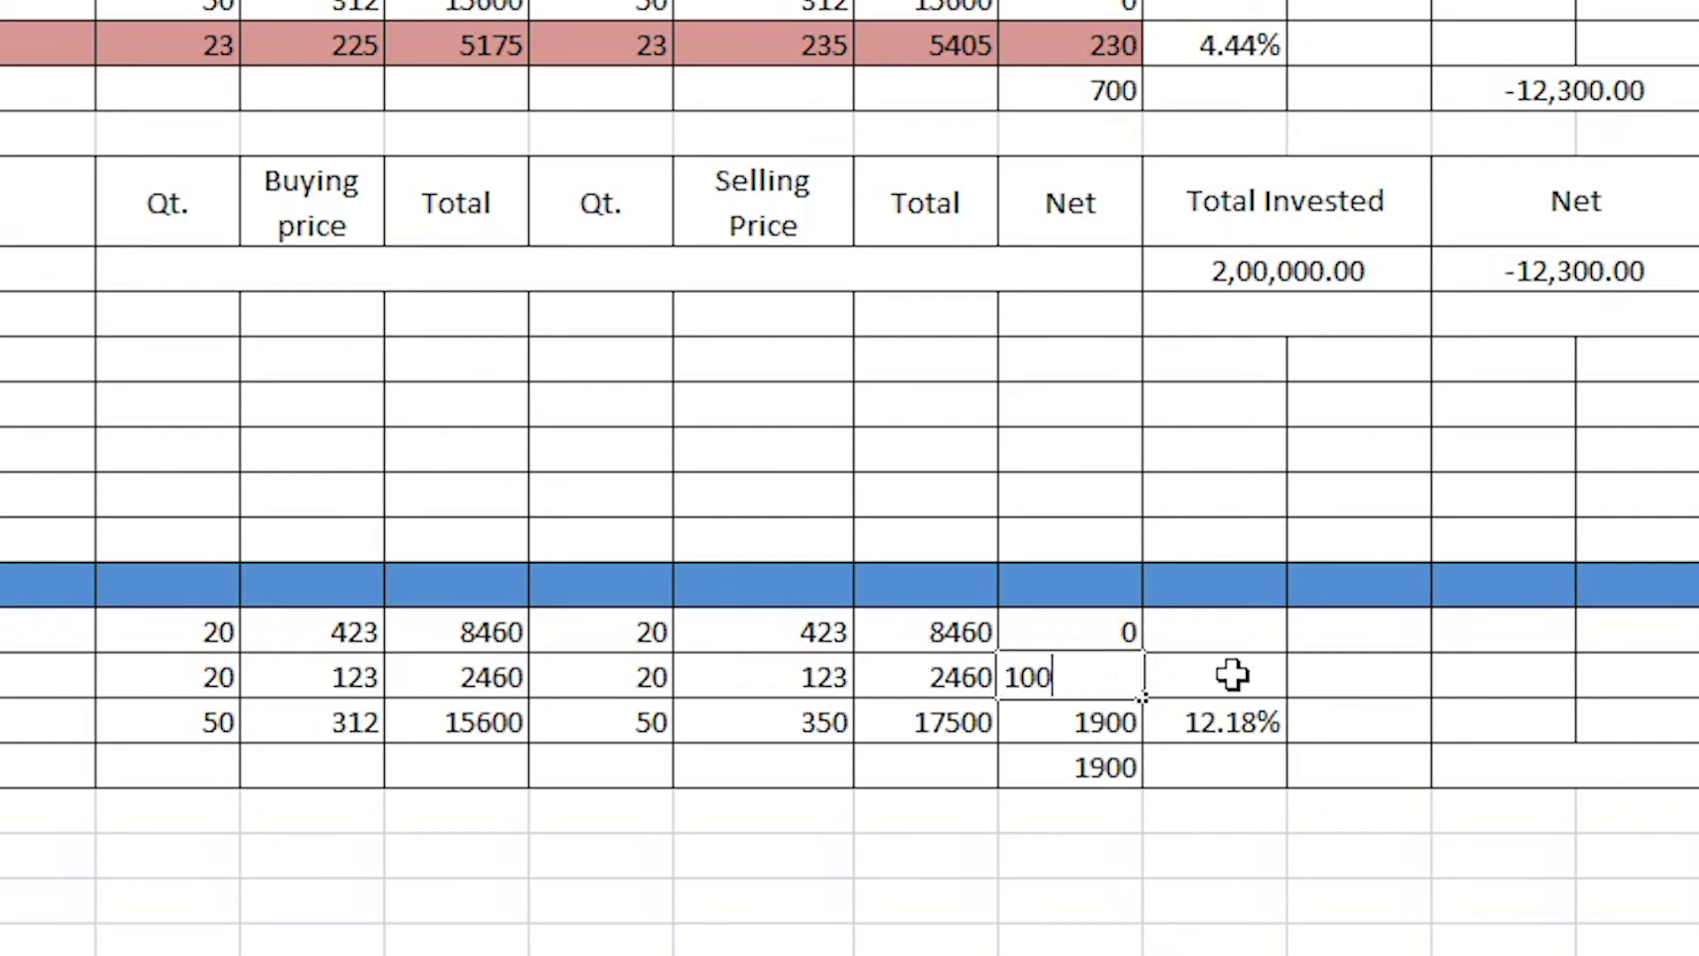
left_click(824, 674)
type("100")
key("Return")
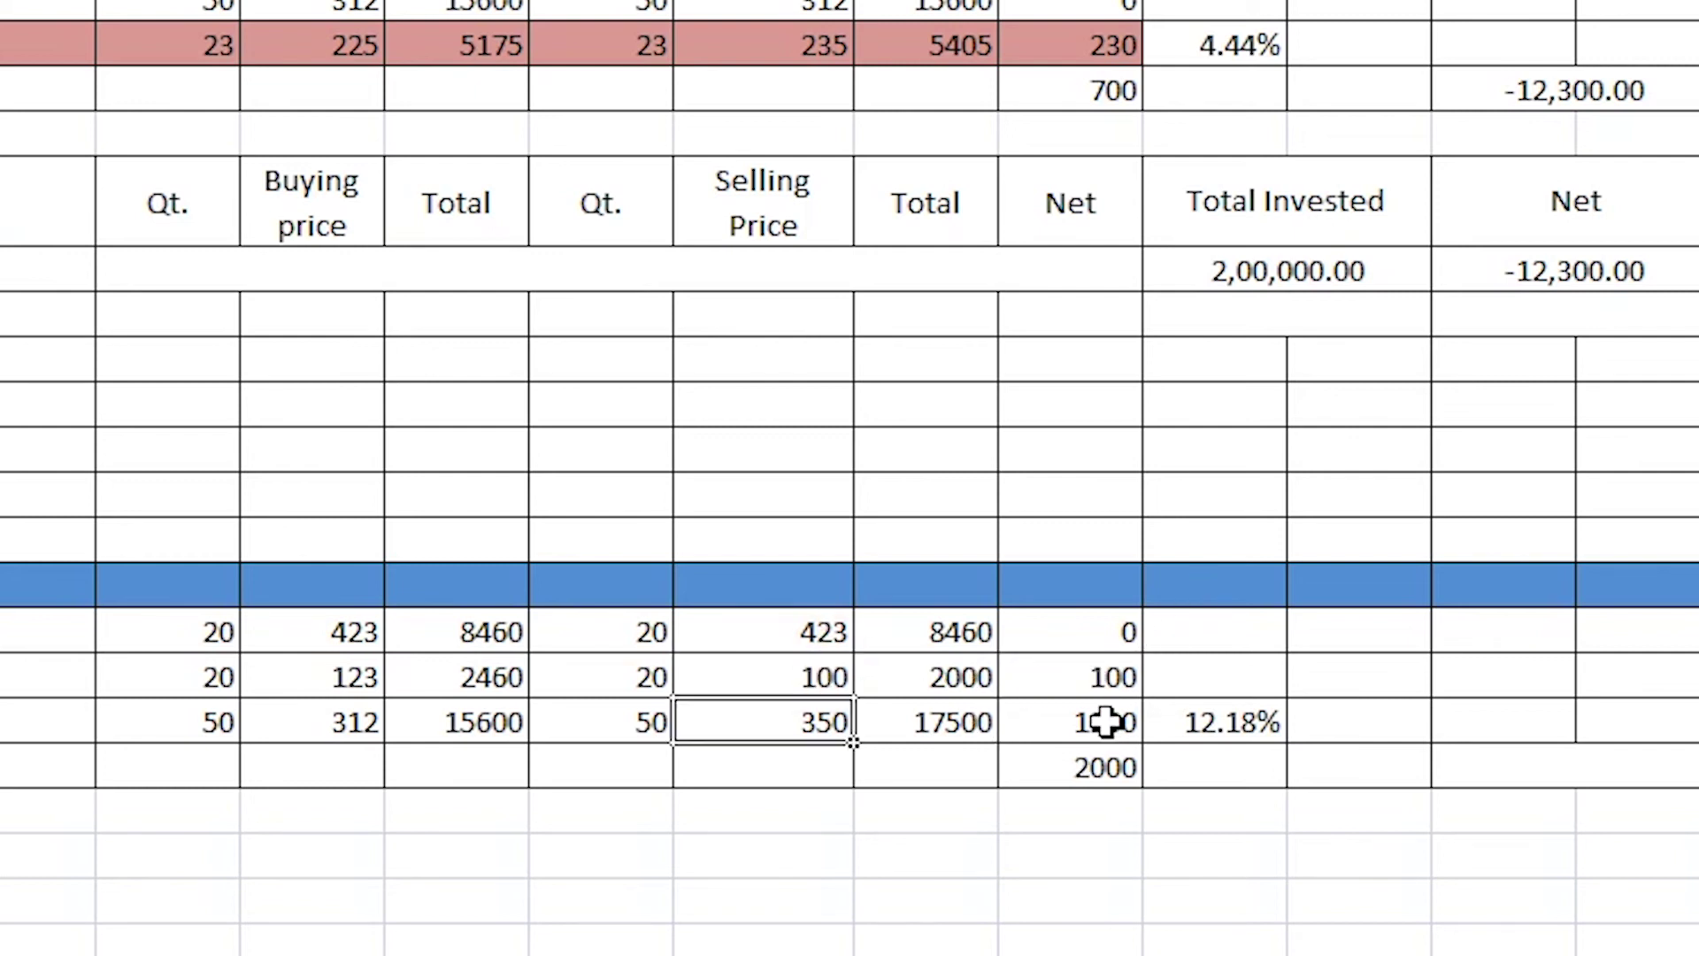
Fill the net formula from H25 down into H26 of the asfv row.
left_click(1102, 639)
left_click_drag(1143, 654, 1145, 686)
left_click(1182, 677)
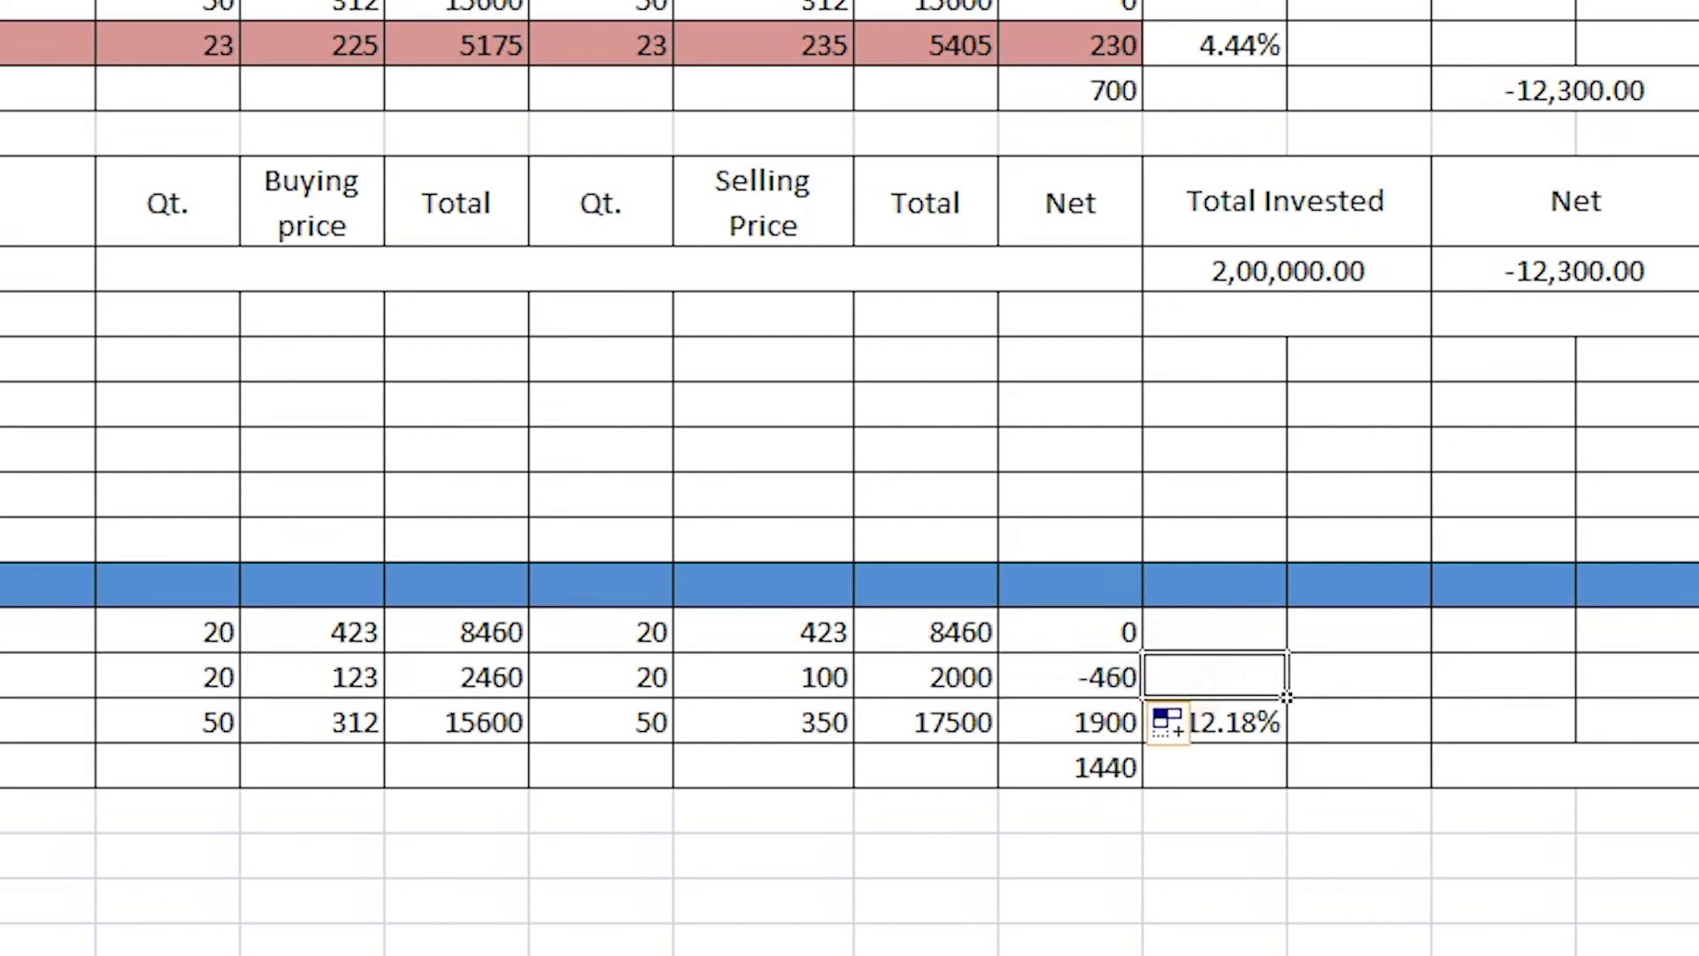
Copy the percentage formula from I27 to I26 in the asfv row.
left_click(1237, 738)
key("ctrl+c")
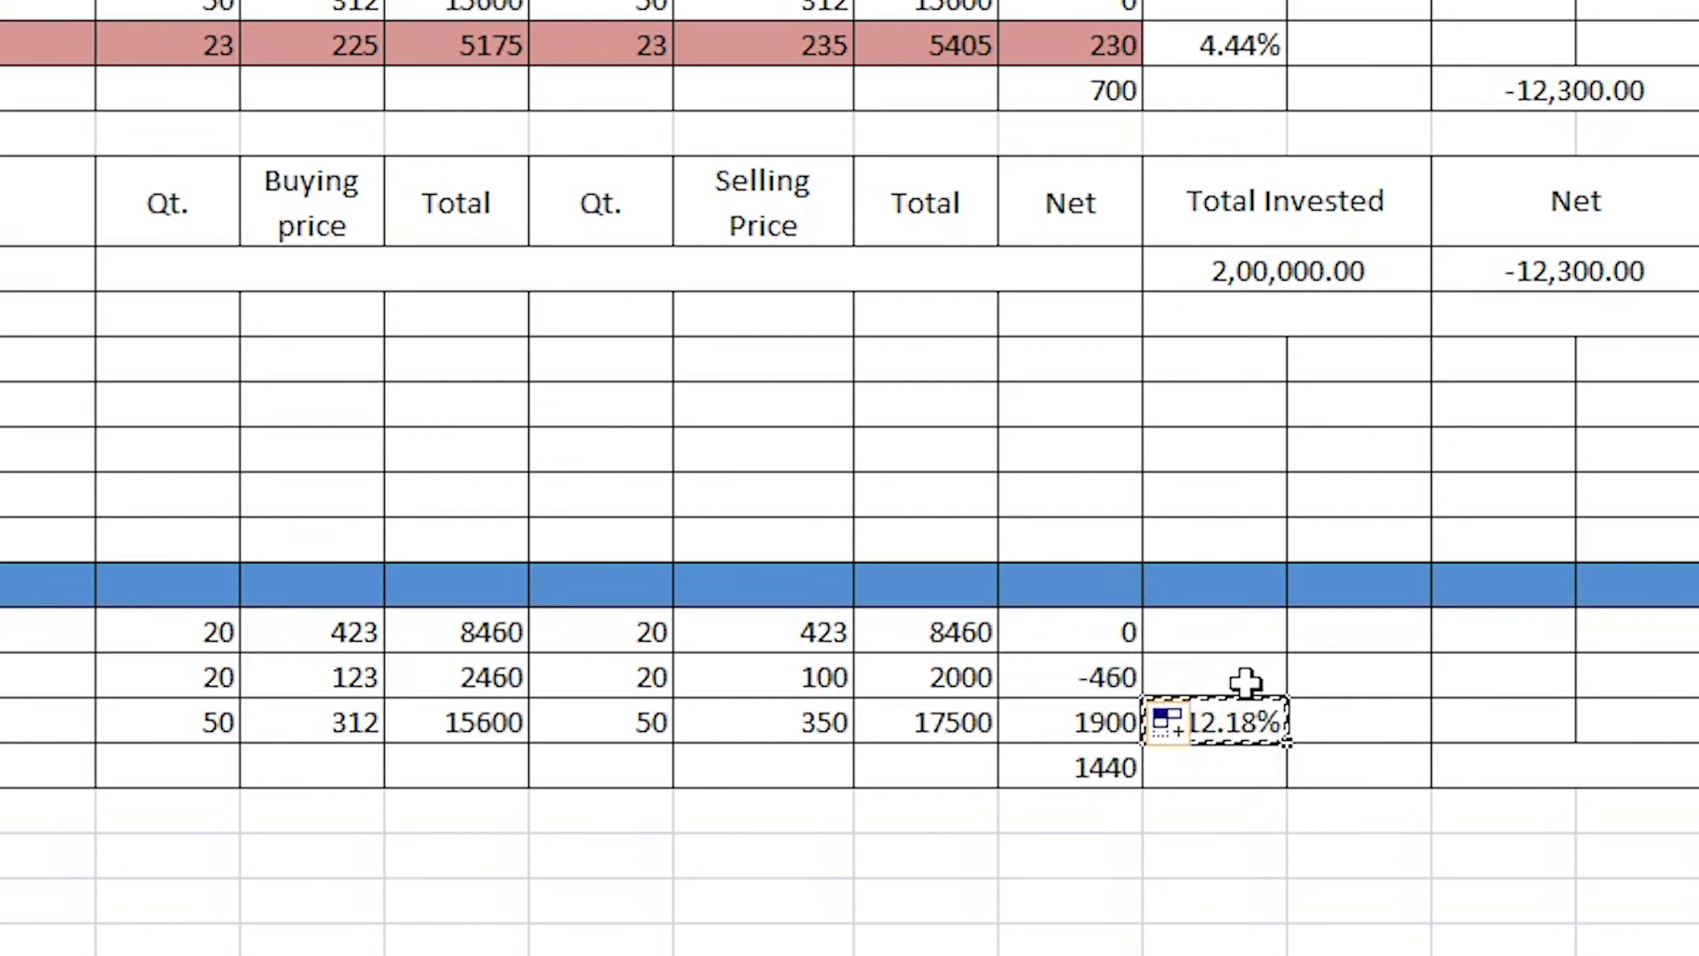
left_click(1245, 681)
key("ctrl+v")
key("Escape")
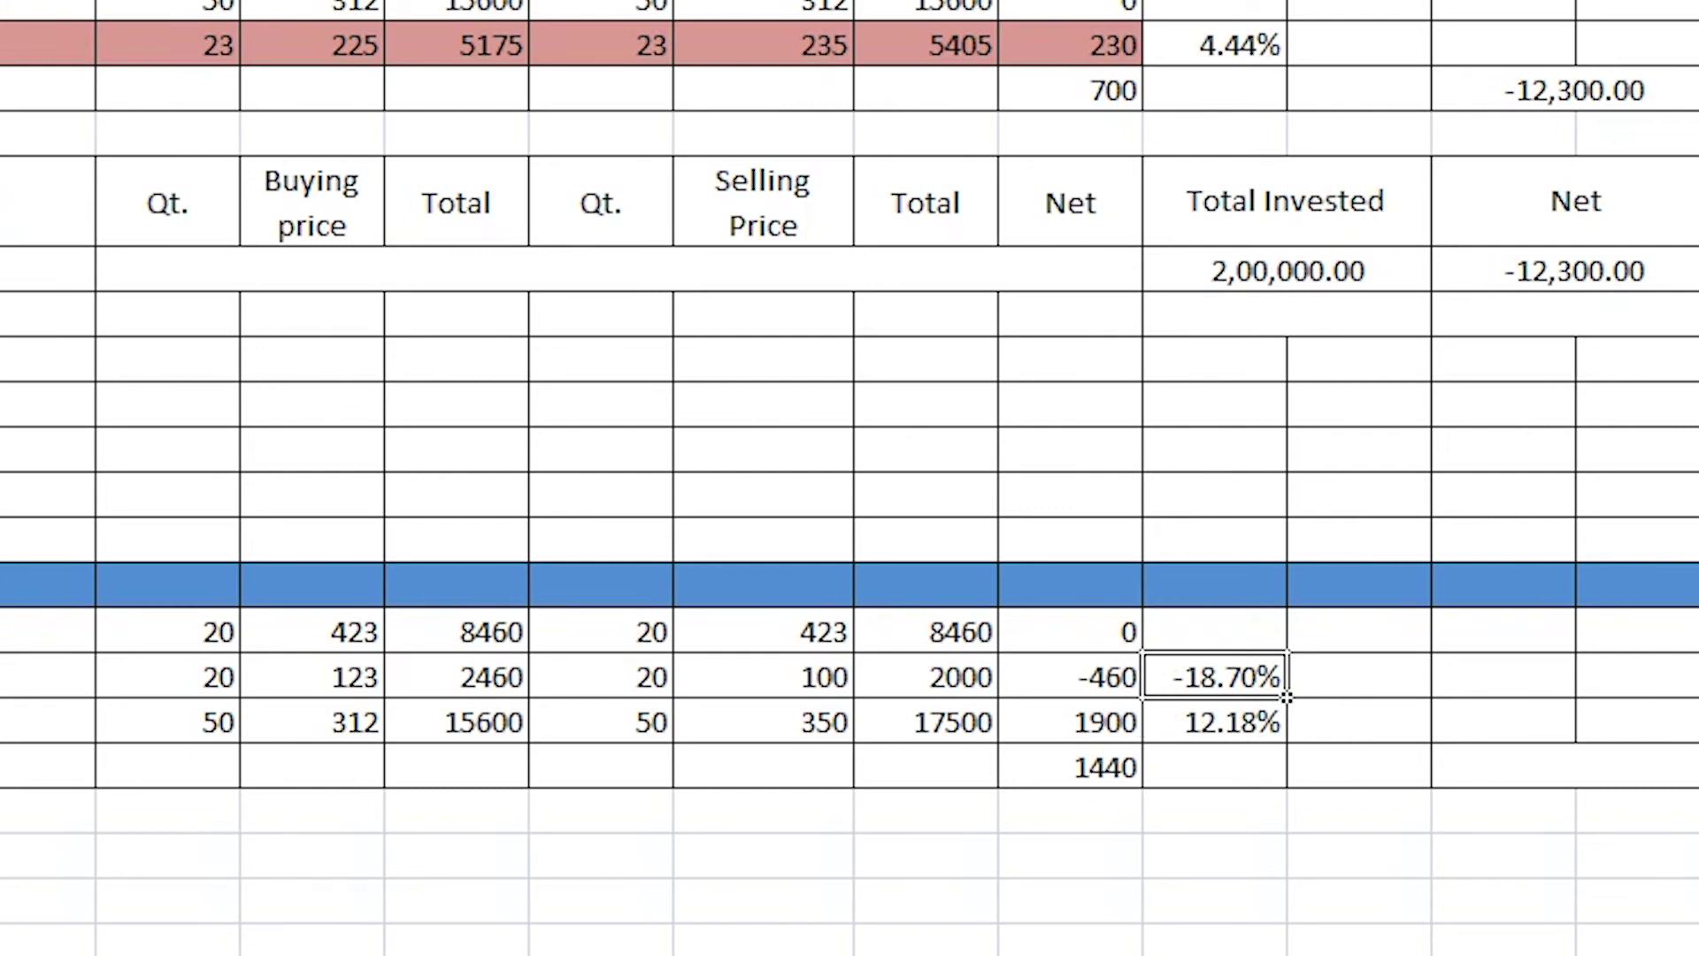
scroll(1637, 465, "down", 2)
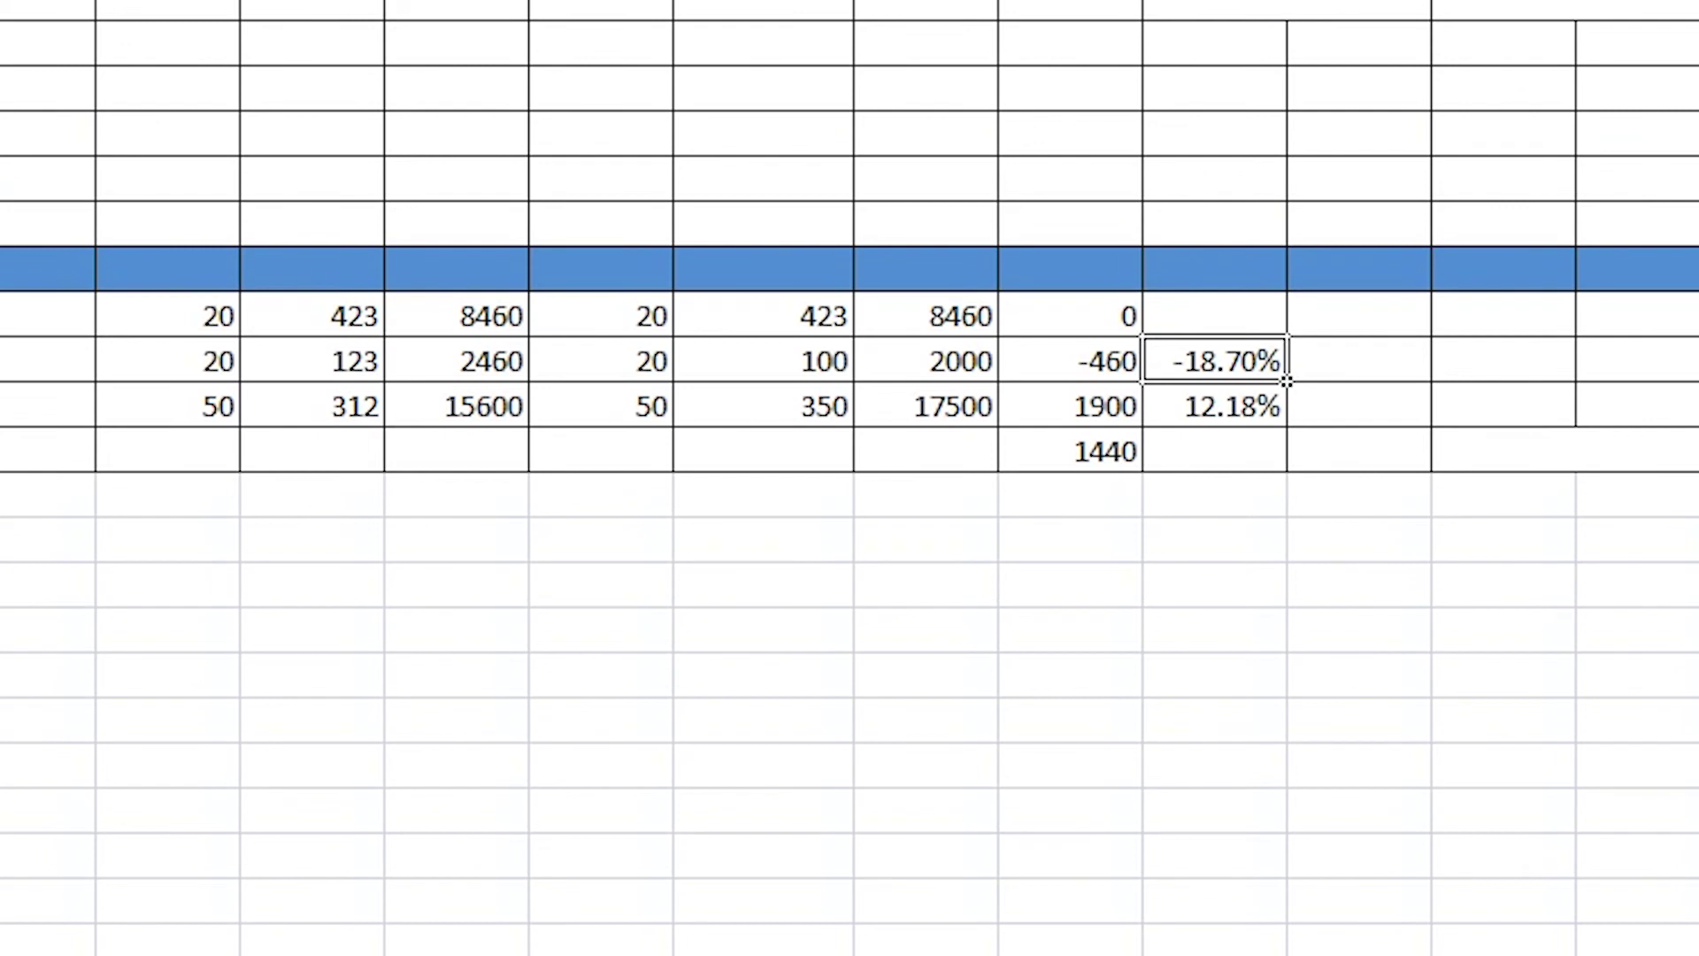
scroll(1572, 414, "up", 2)
left_click(1582, 273)
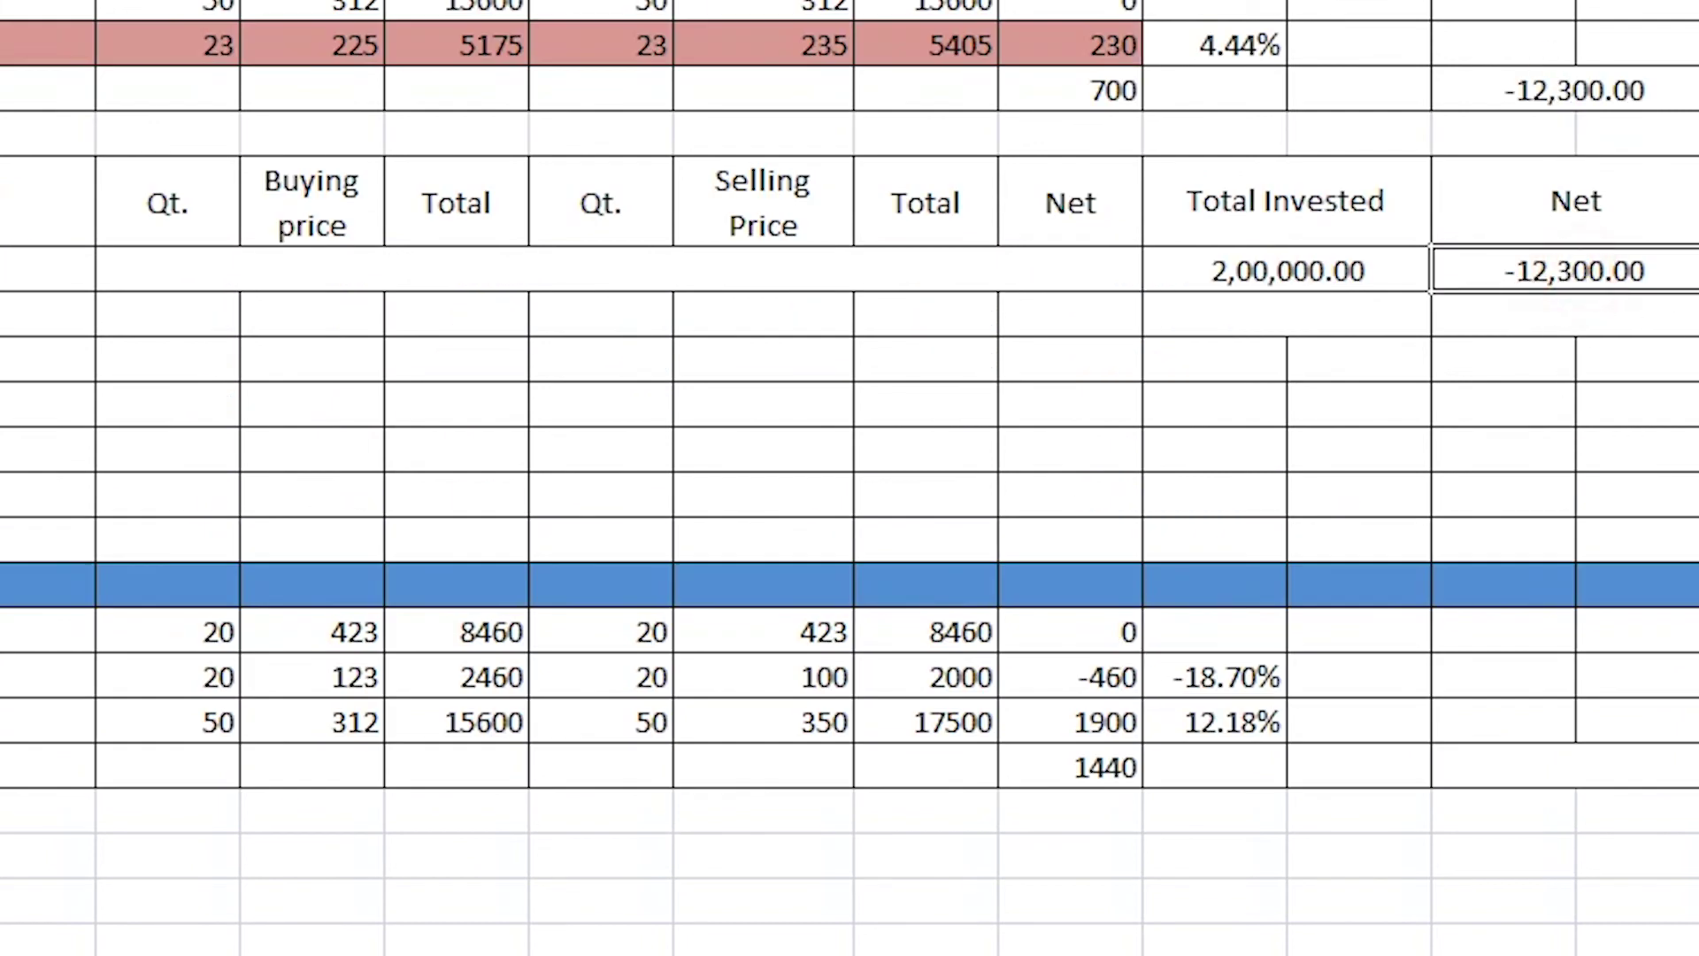
key("Right")
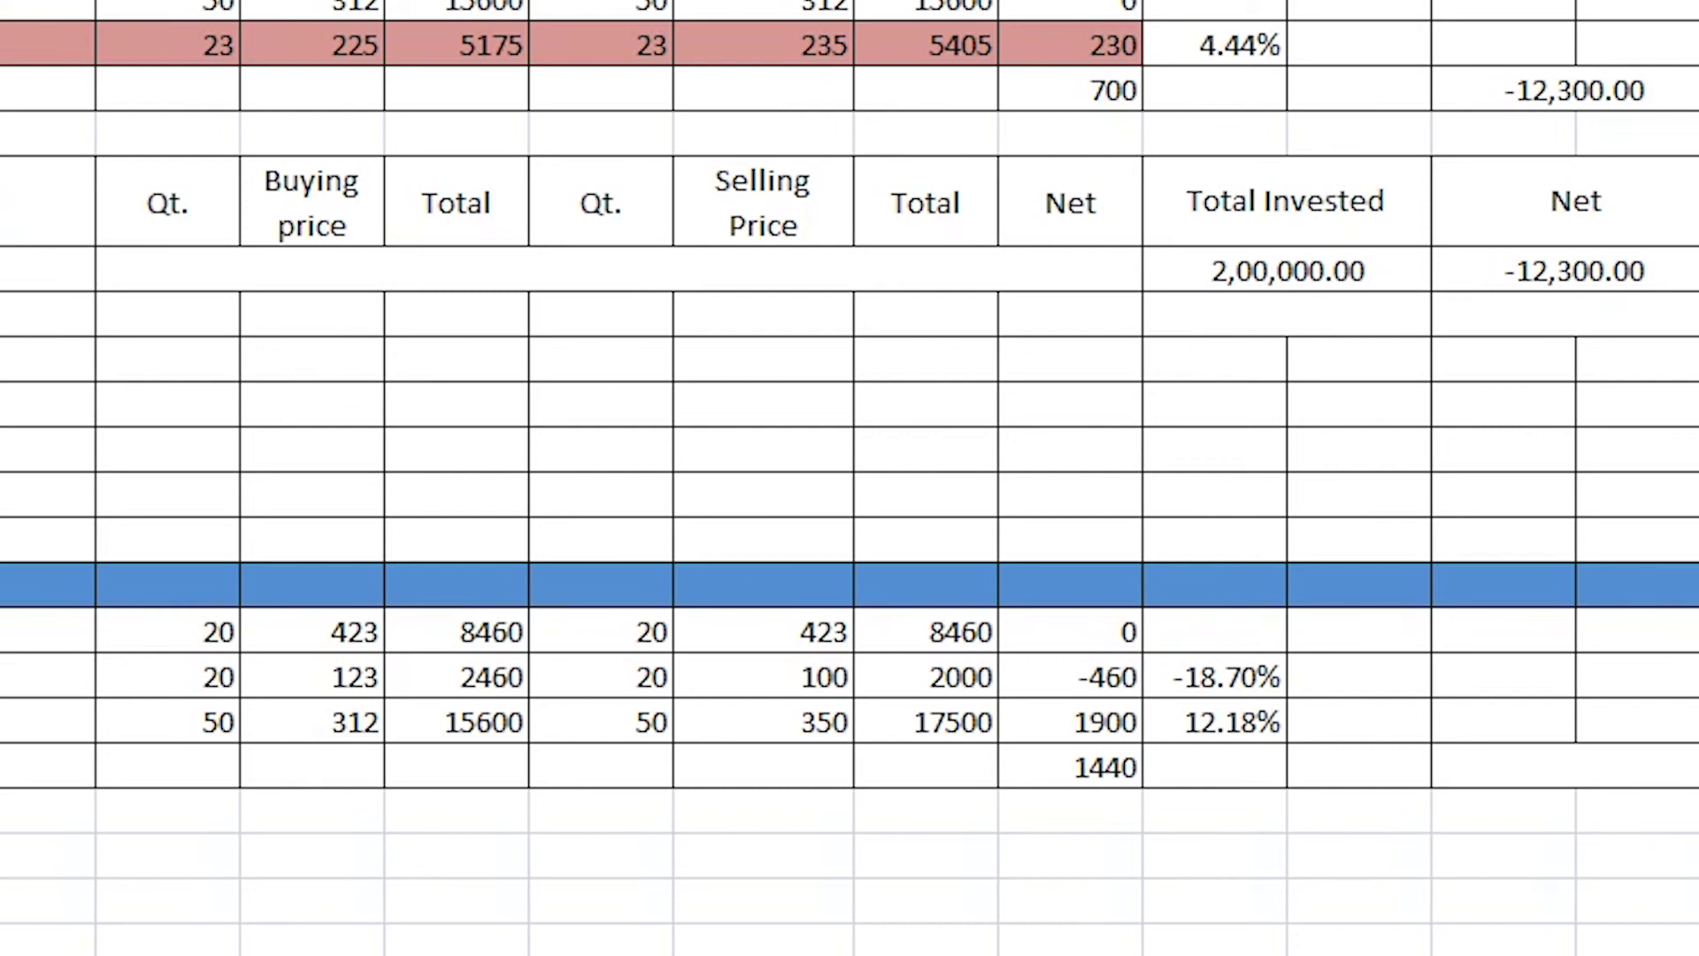
scroll(1070, 876, "down", 5)
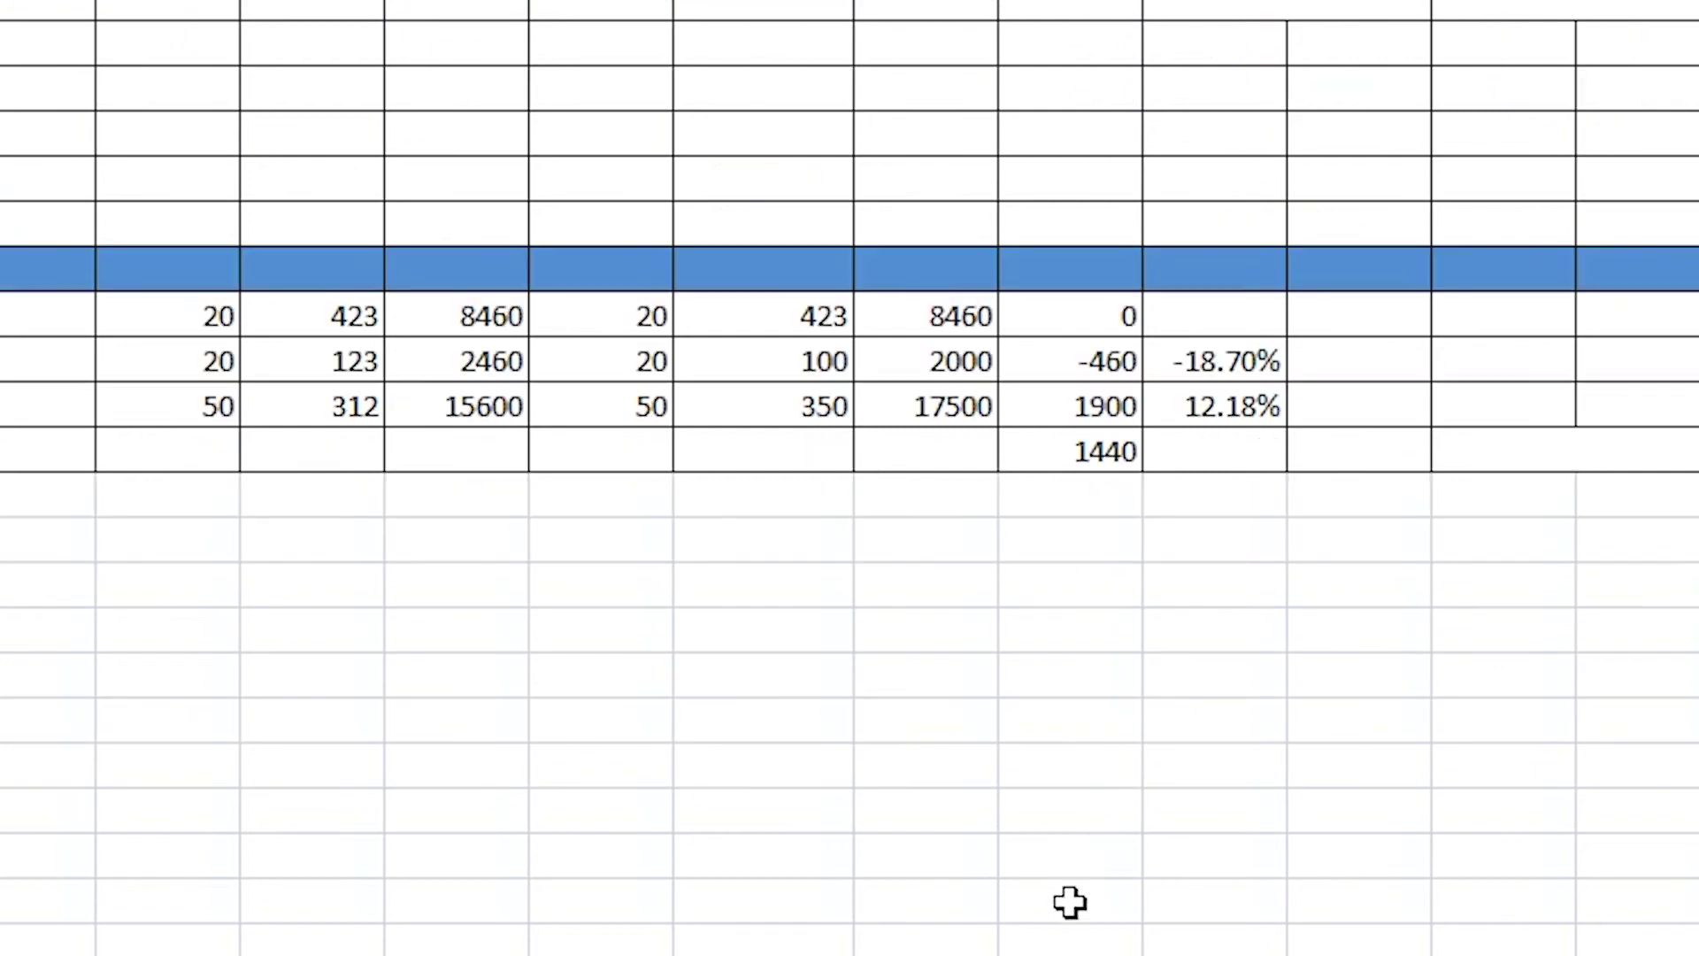
scroll(1035, 792, "up", 5)
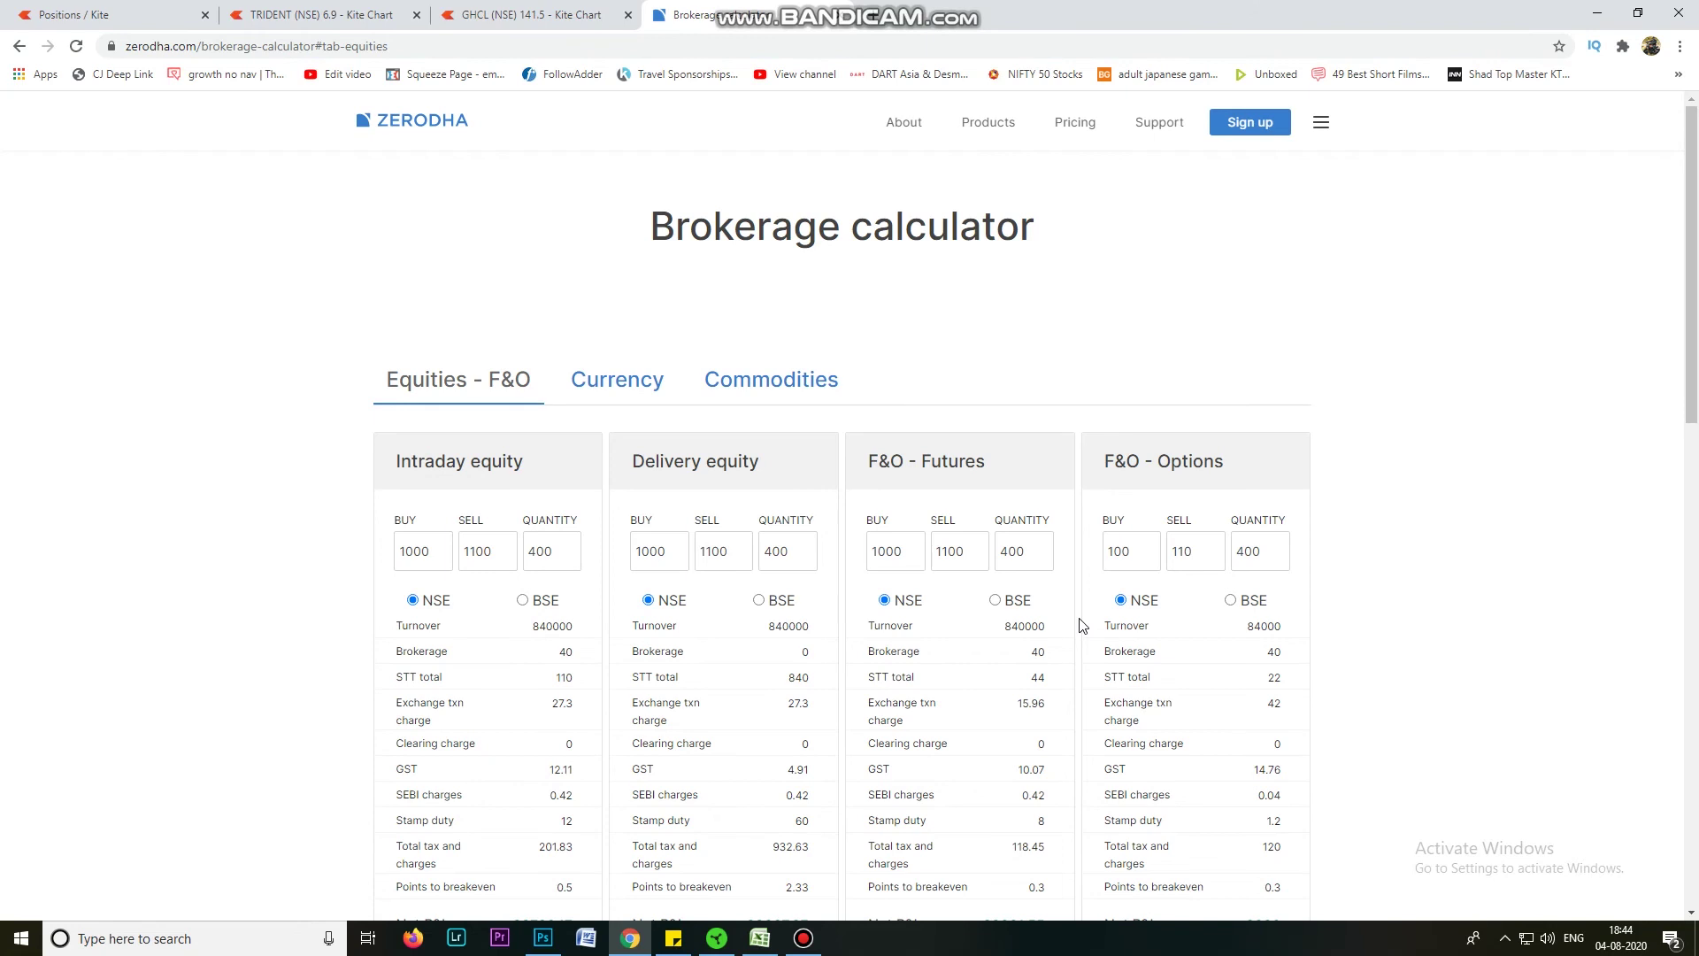
Examine the equity and F&O charge breakdowns in Zerodha's brokerage calculator in Chrome.
scroll(293, 345, "down", 2)
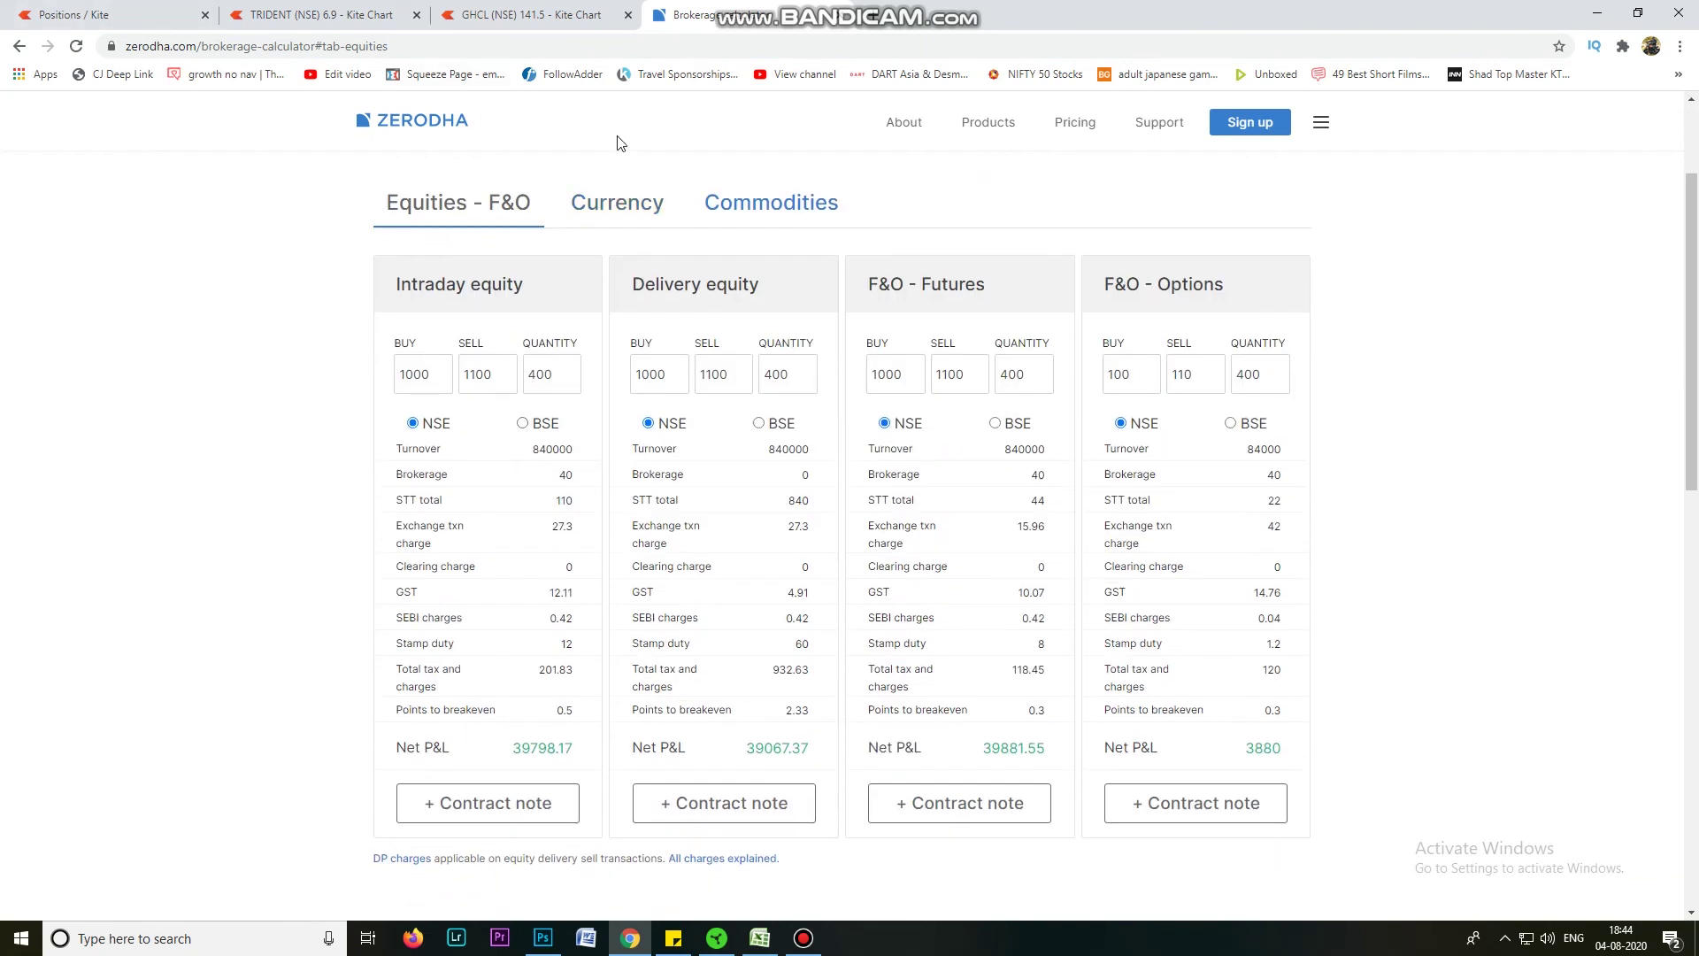
Calculate the delivery equity charges and net P&L for a buy price of 50, a sell price of 52 and a quantity of 100.
scroll(632, 549, "down", 1)
scroll(634, 562, "up", 1)
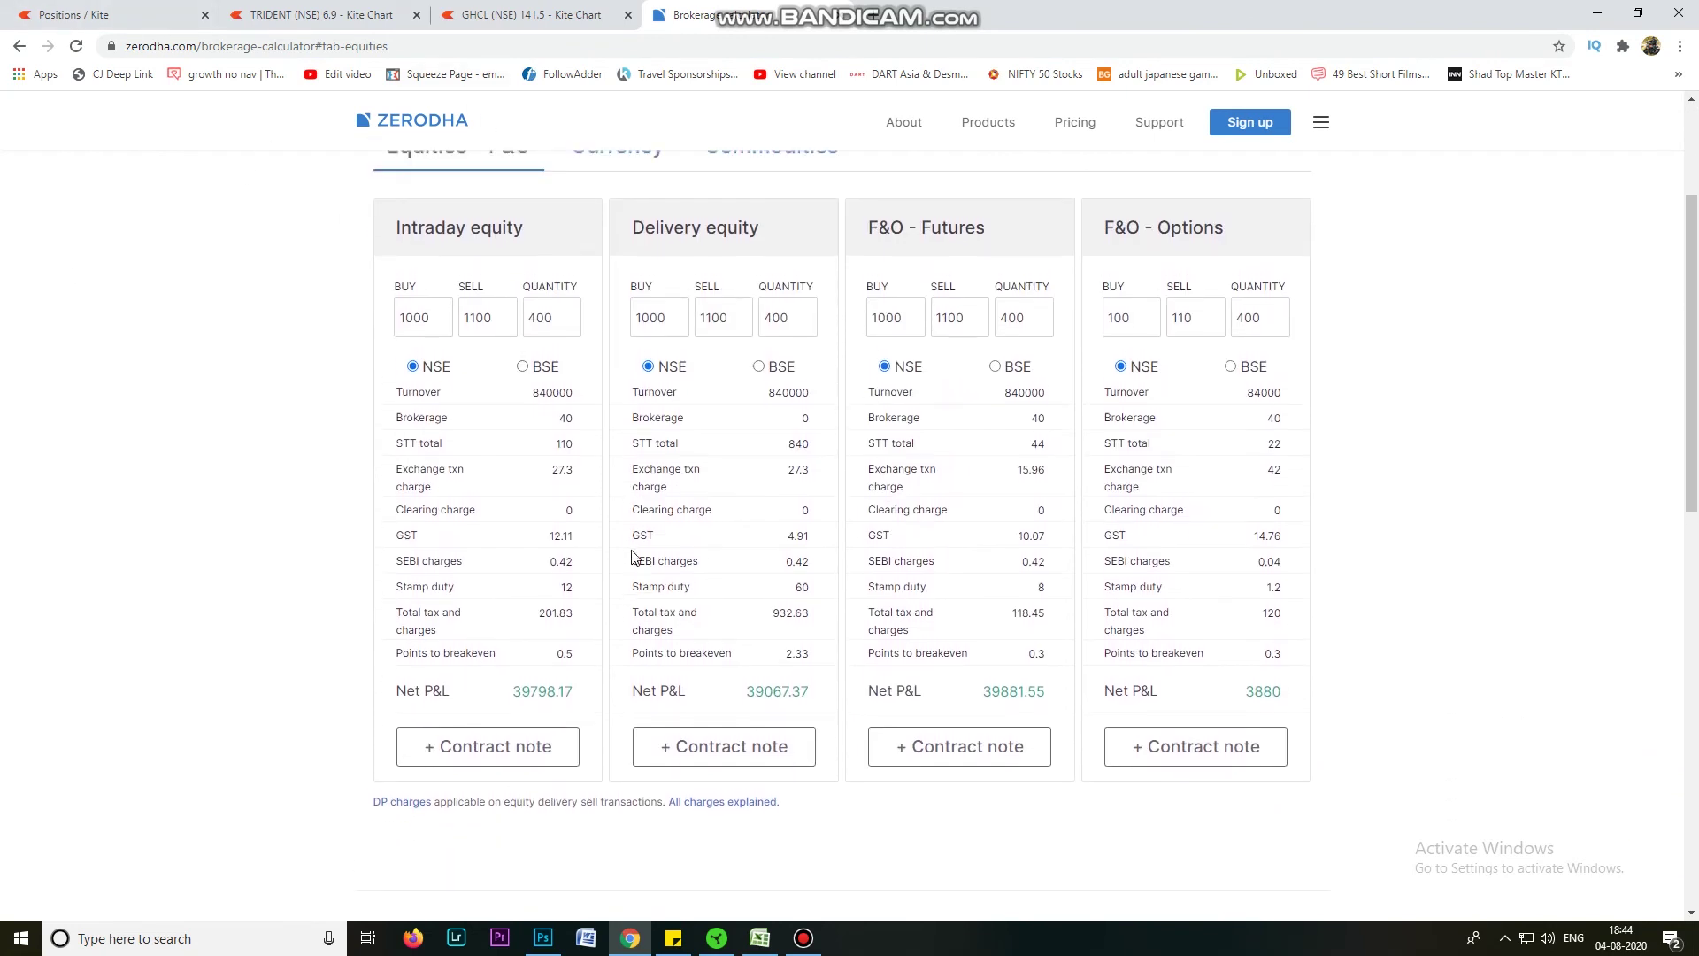
scroll(684, 500, "down", 1)
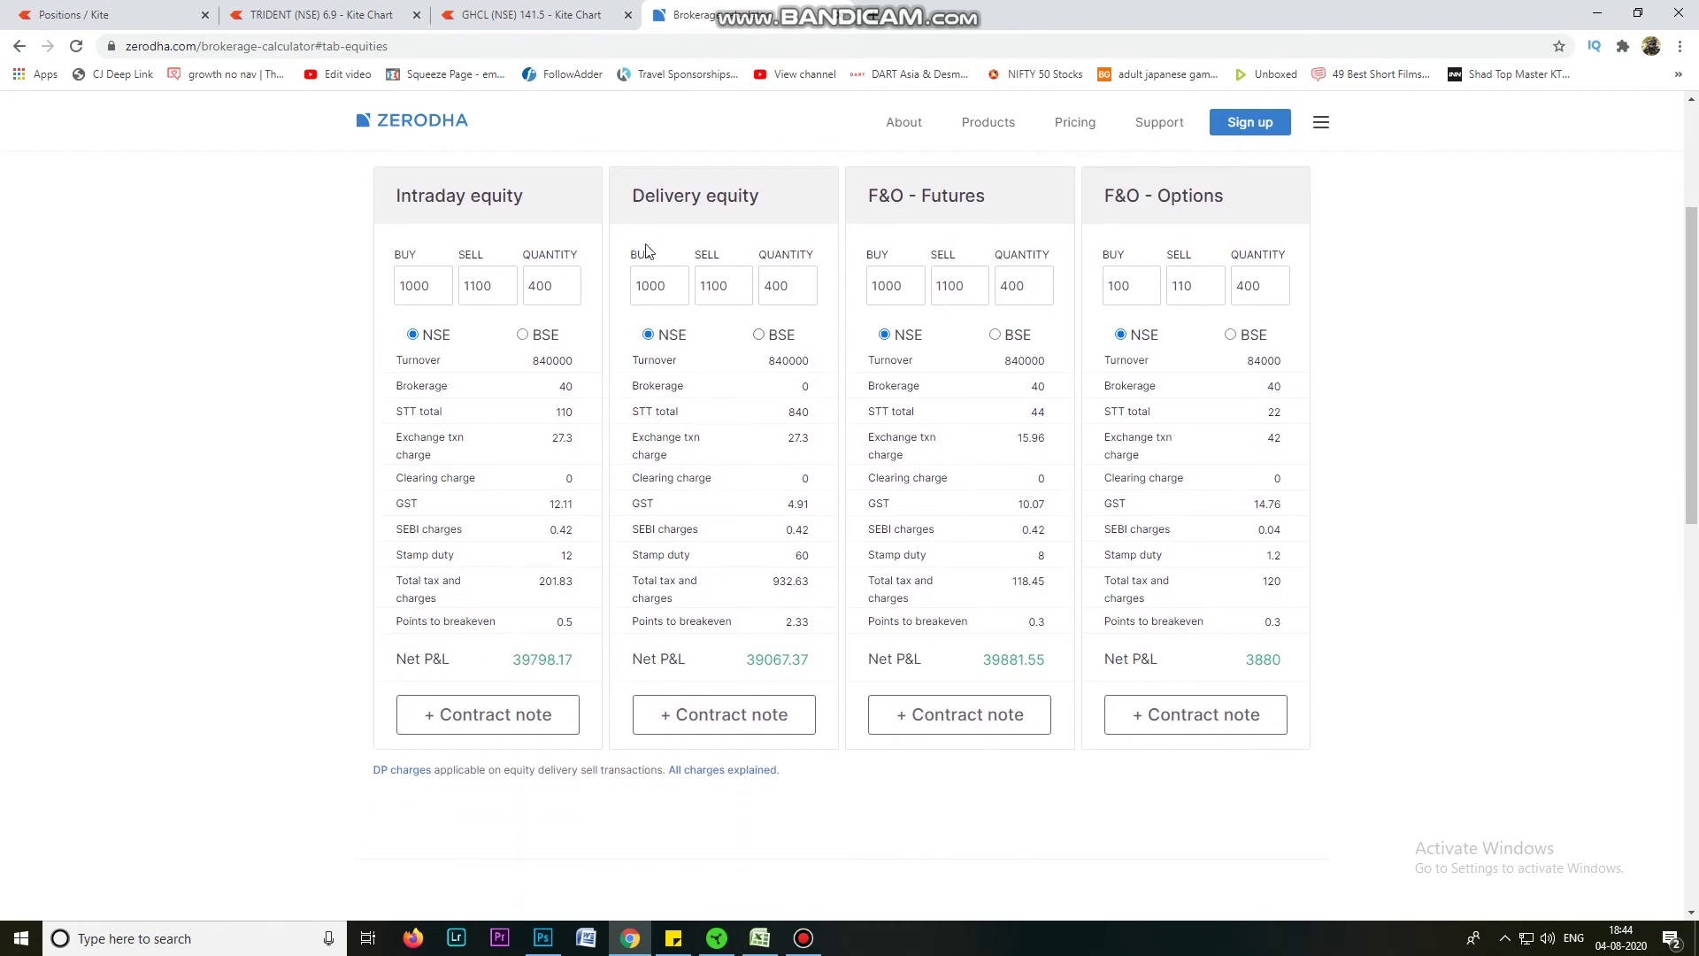
left_click_drag(678, 294, 617, 300)
type("50")
left_click_drag(663, 289, 645, 293)
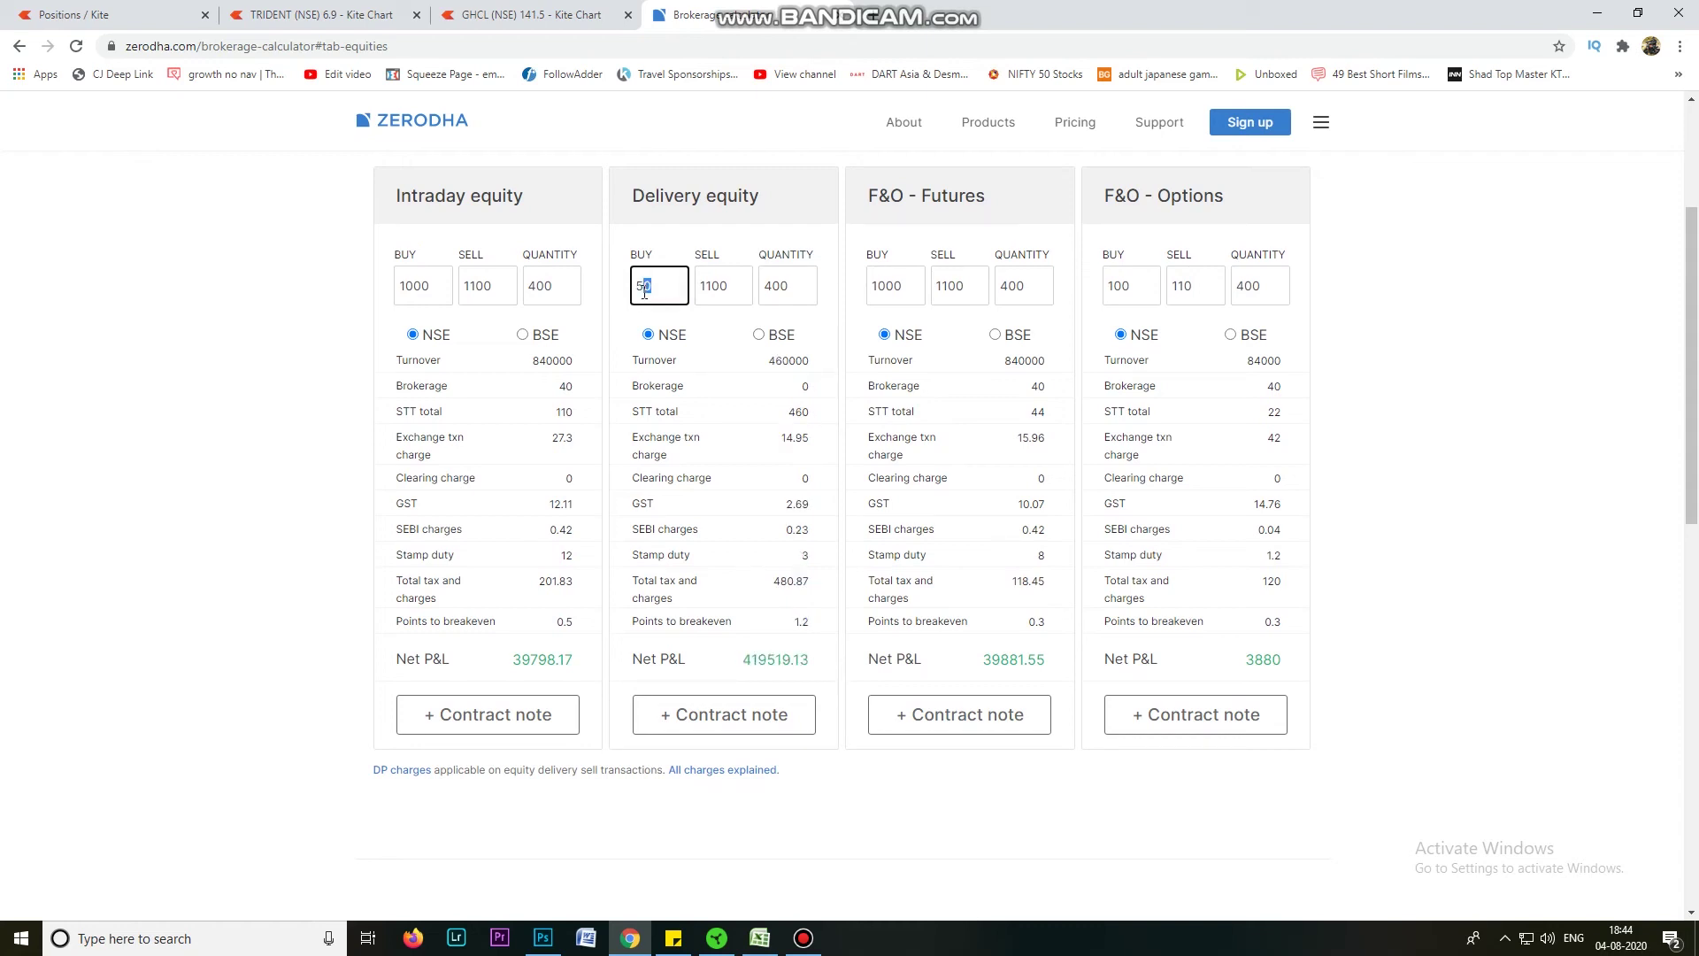
left_click_drag(736, 295, 698, 289)
type("52")
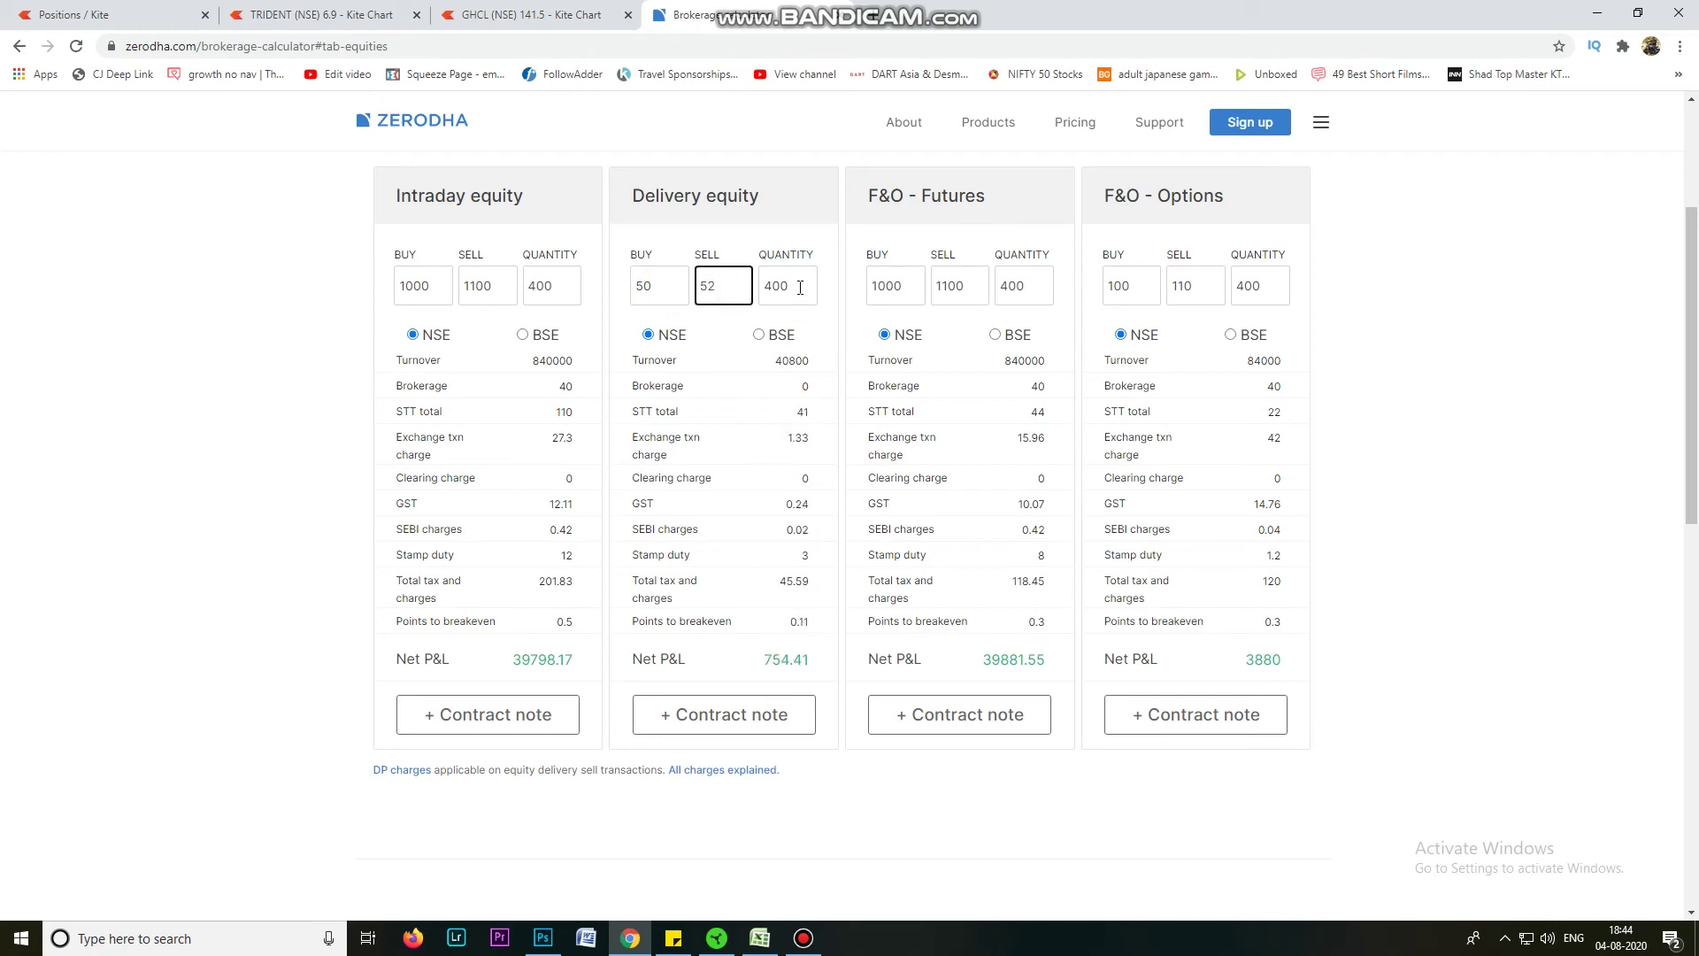
left_click_drag(801, 290, 740, 301)
type("100")
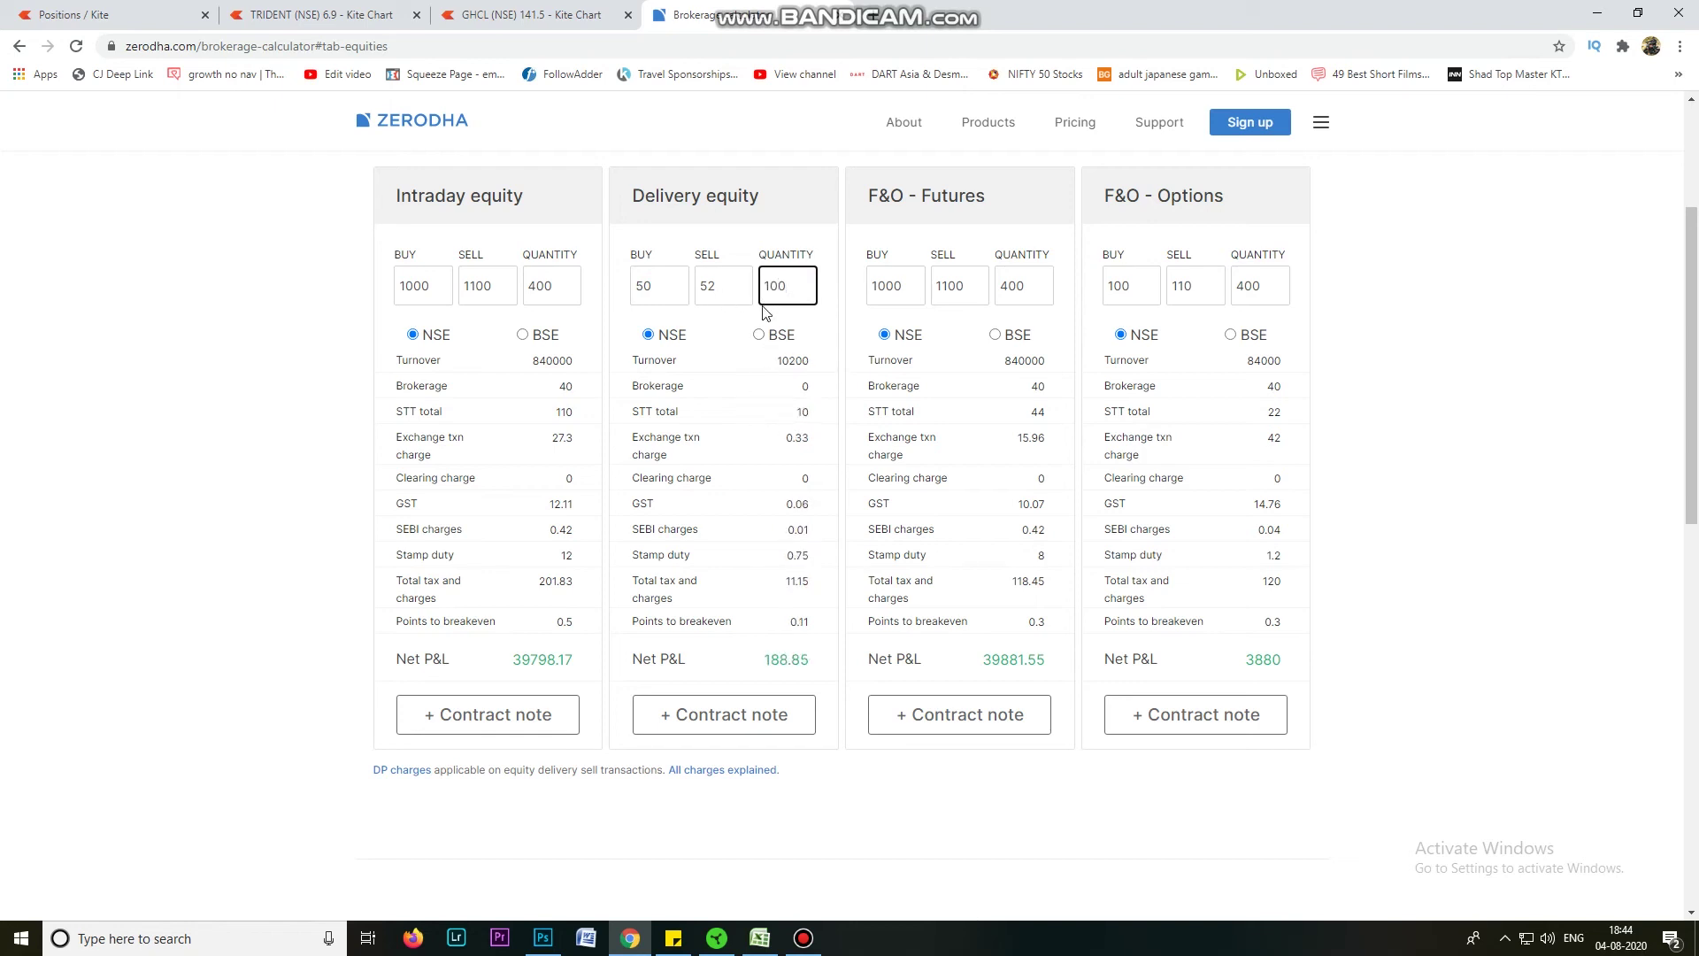
scroll(824, 542, "down", 1)
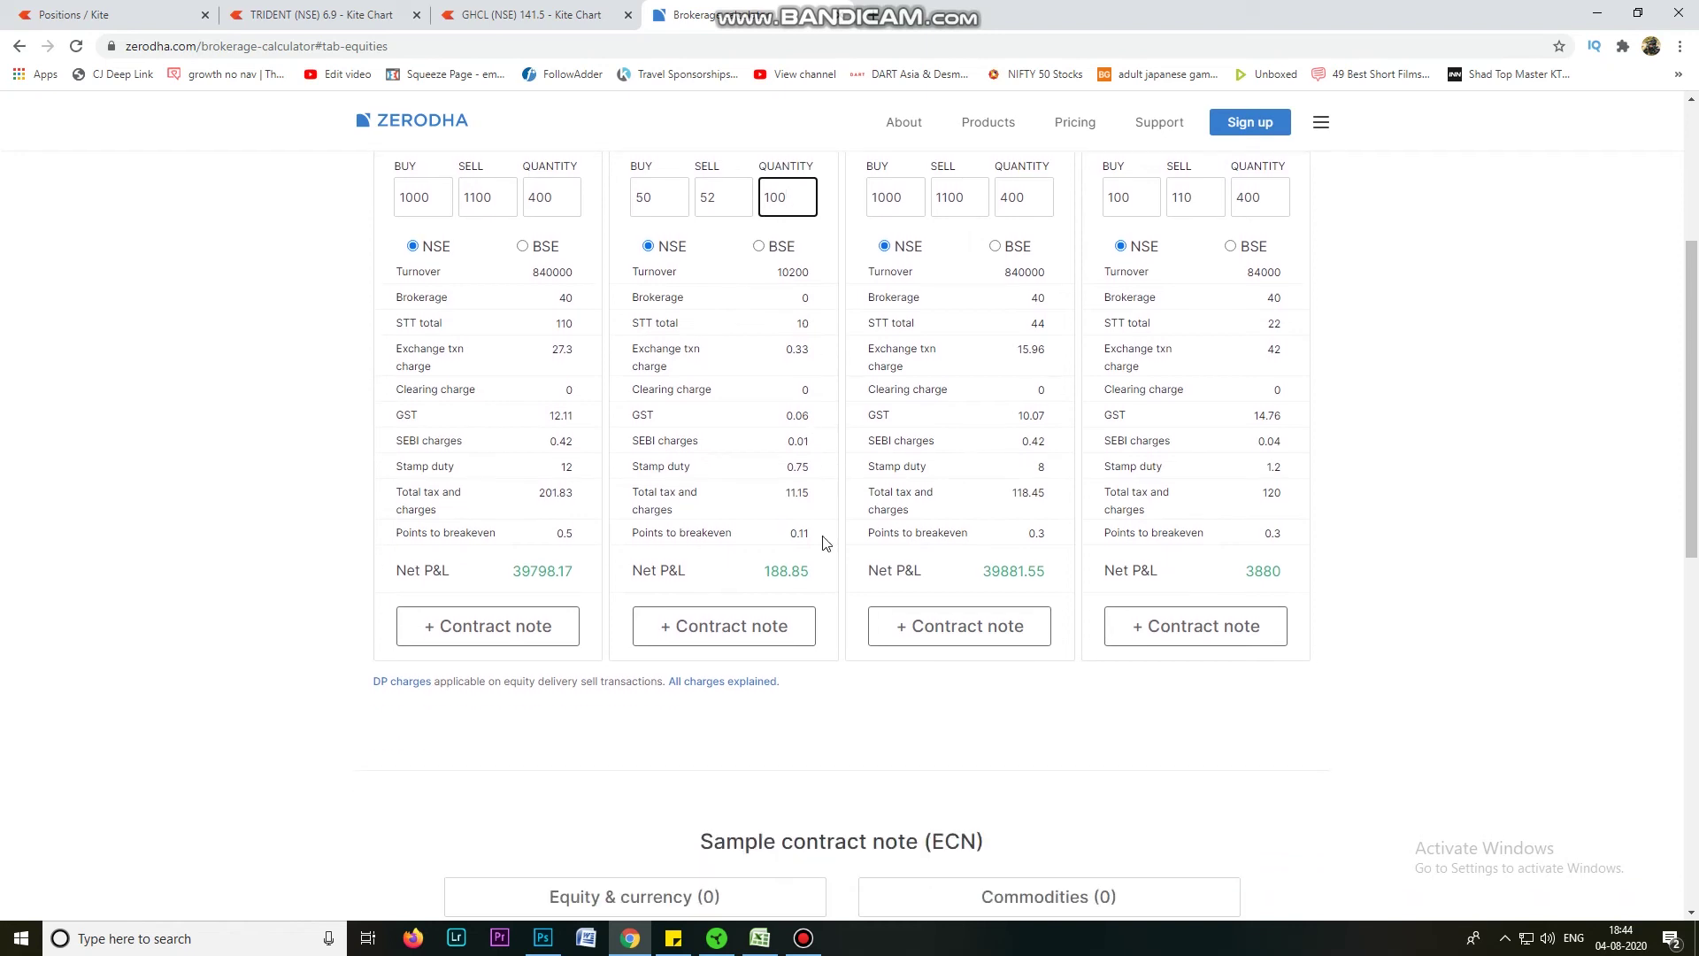
left_click(776, 595)
left_click_drag(758, 574, 806, 582)
left_click(804, 584)
Select the dasda row's net cell H13 in Excel, then calculate its delivery equity charges in Chrome with buy 225, sell 235 and quantity 23.
left_click(761, 939)
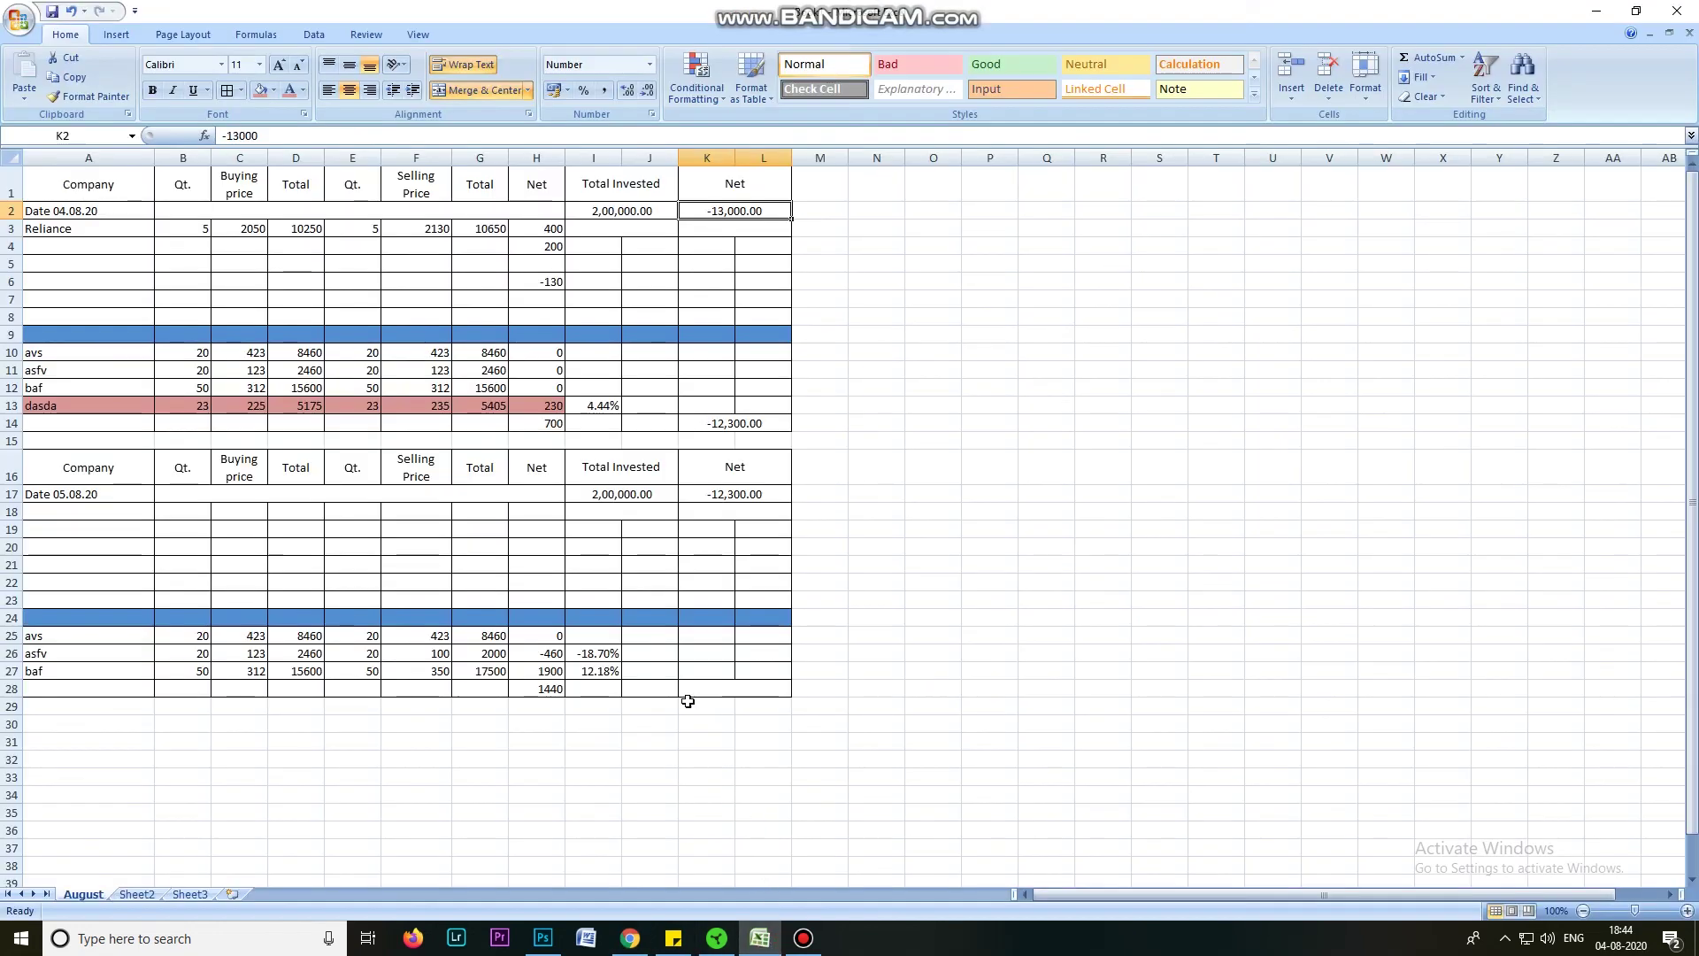
left_click(542, 407)
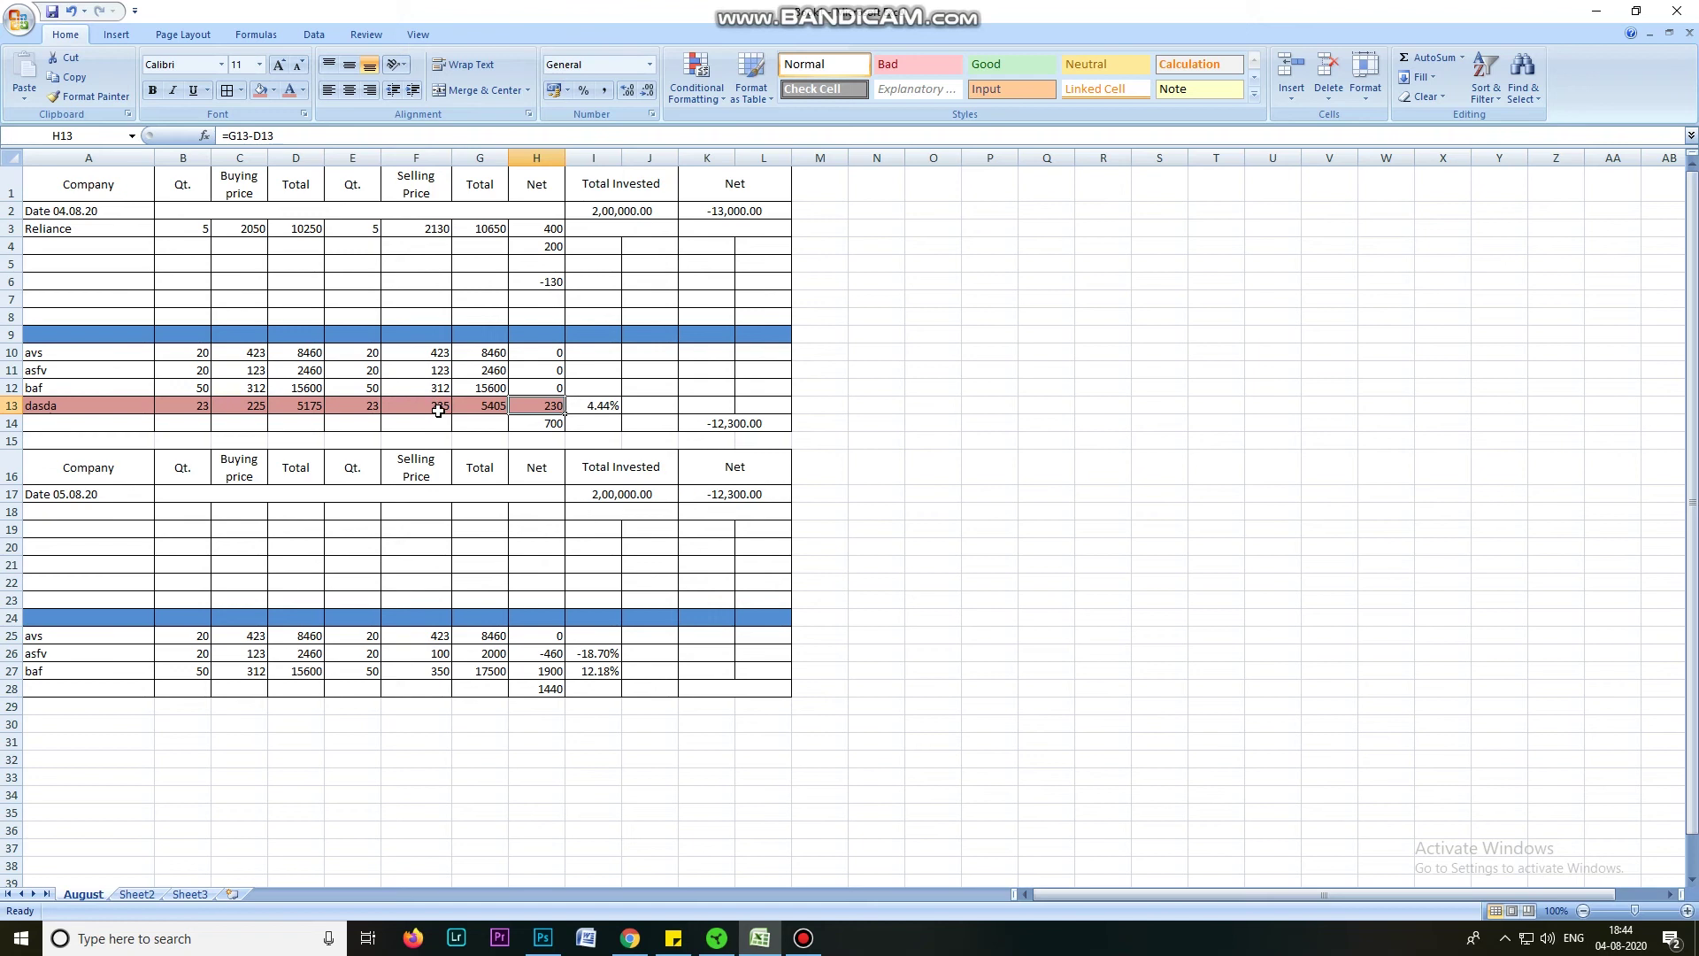
left_click(631, 939)
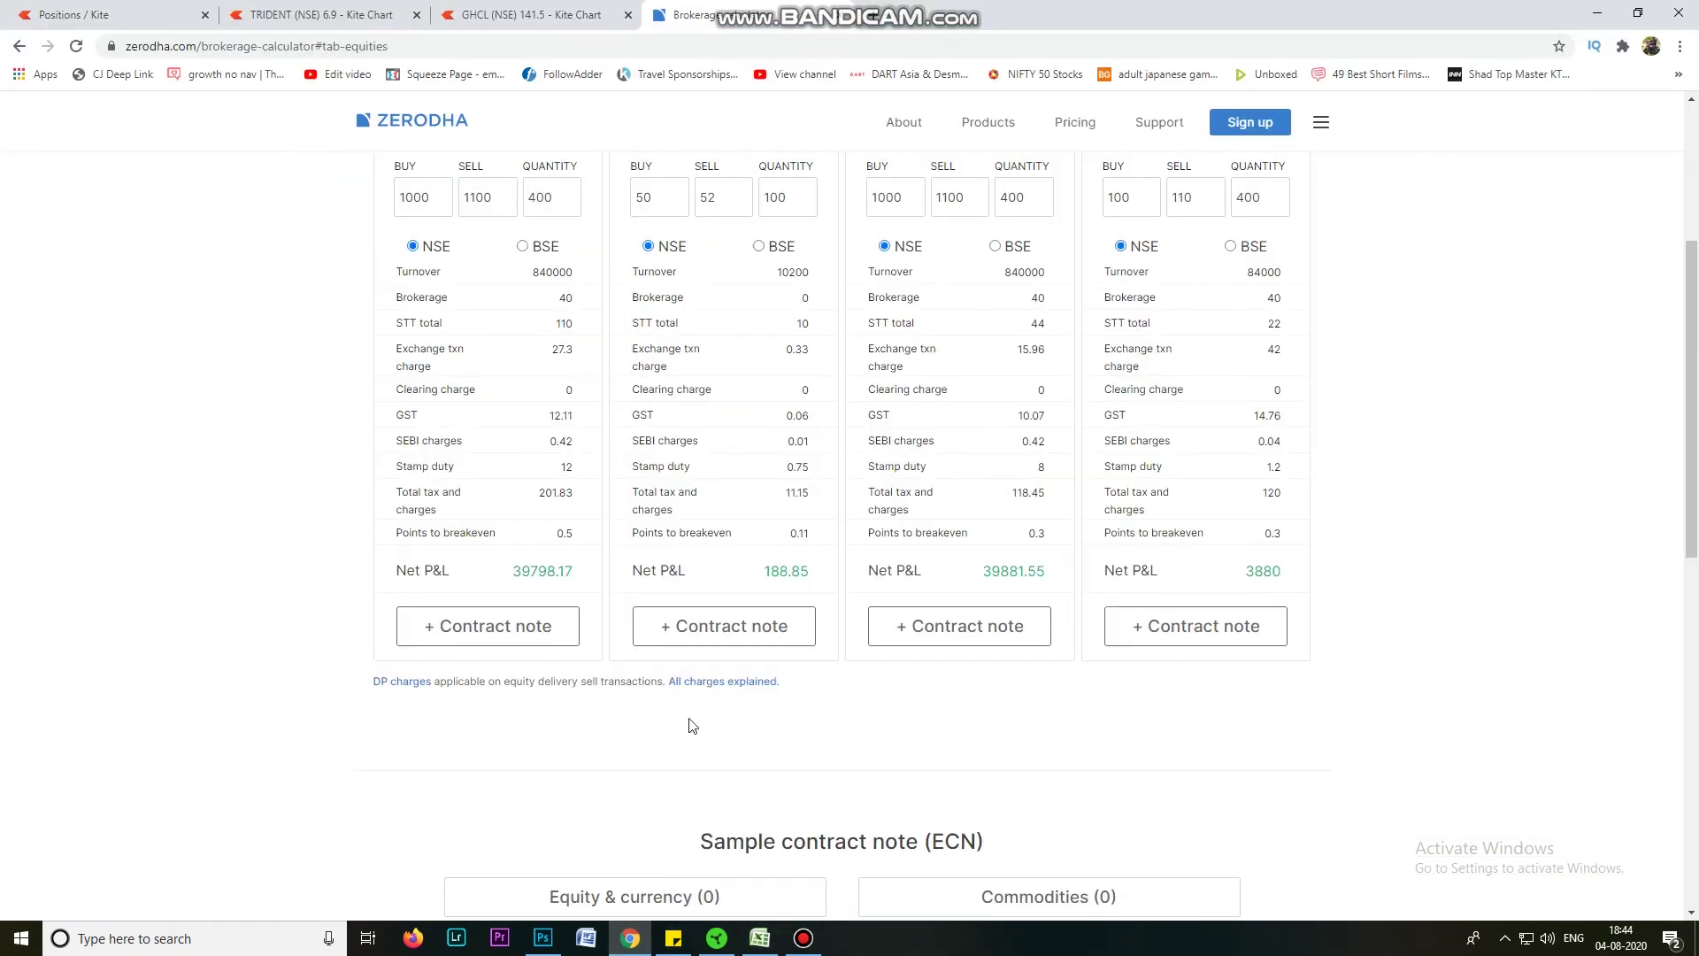
left_click(663, 191)
double_click(804, 207)
type("23")
double_click(693, 204)
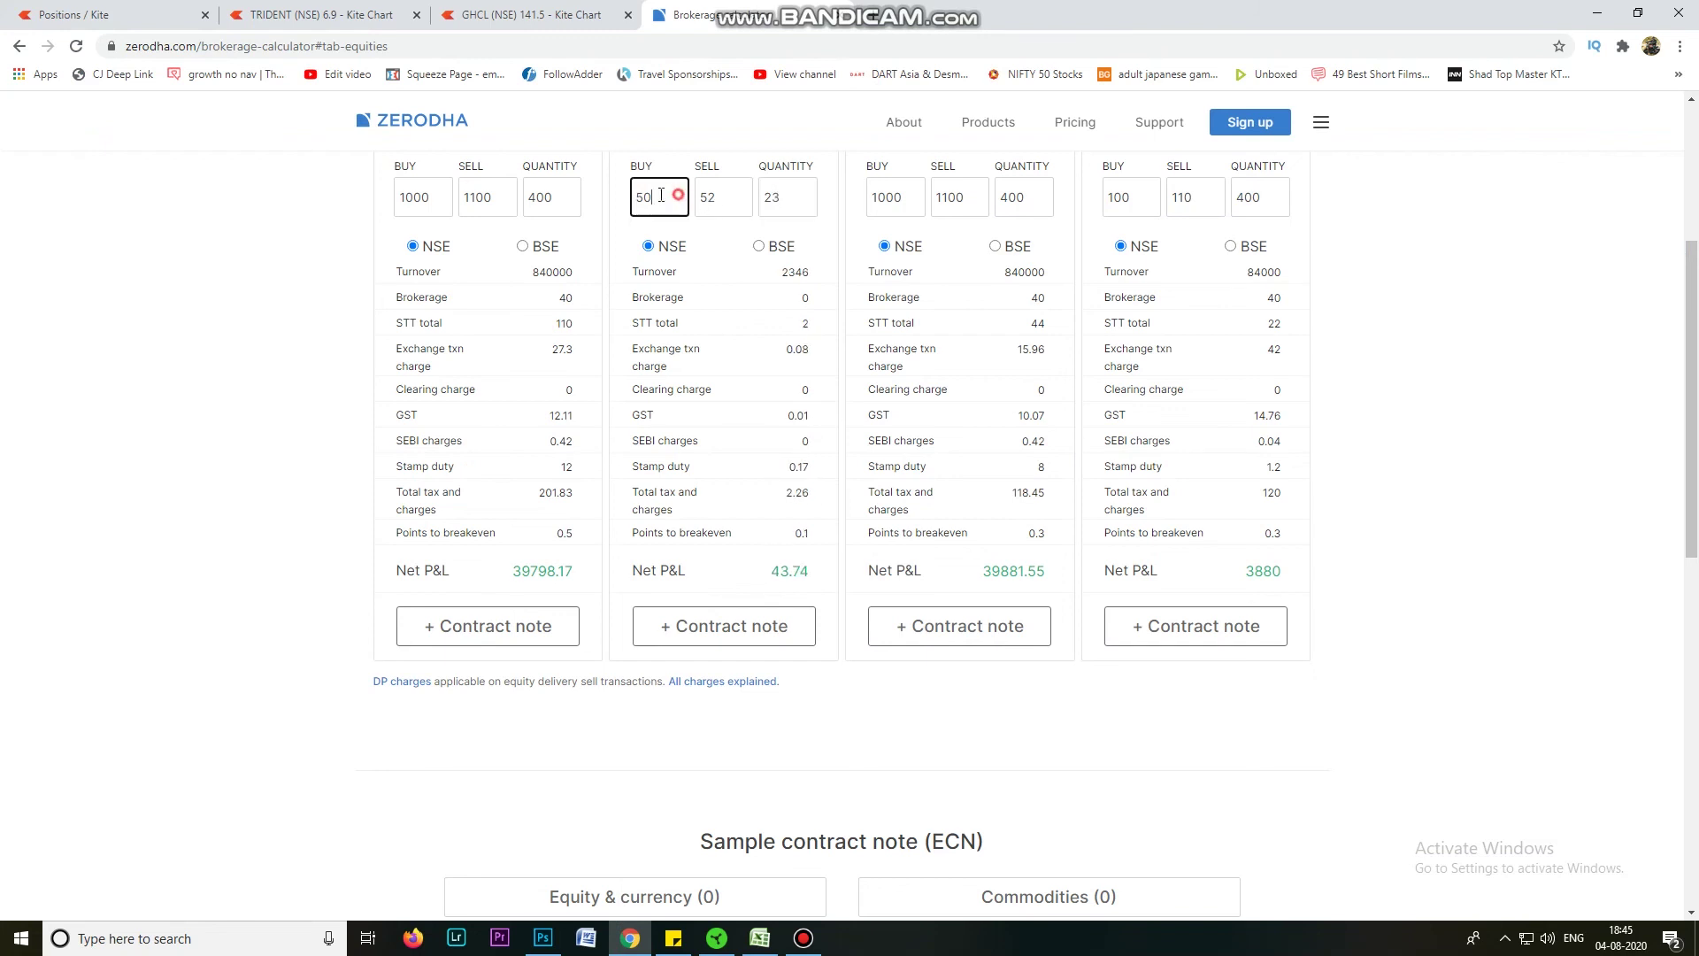
type("225")
key("Tab")
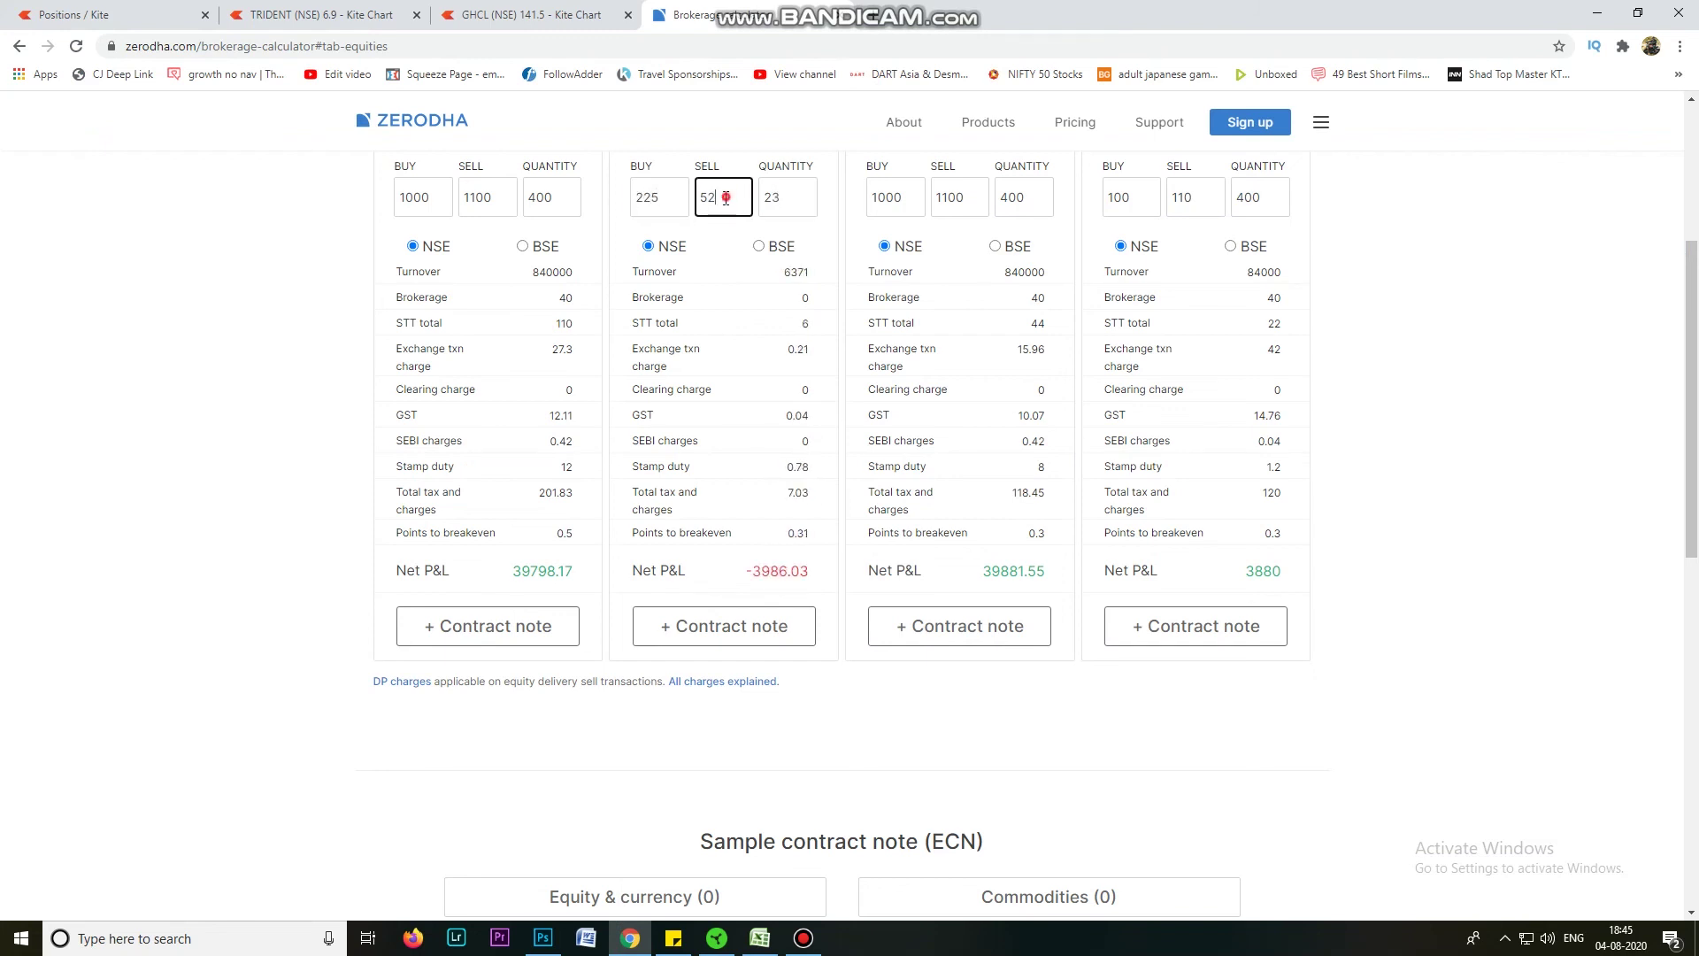
type("235")
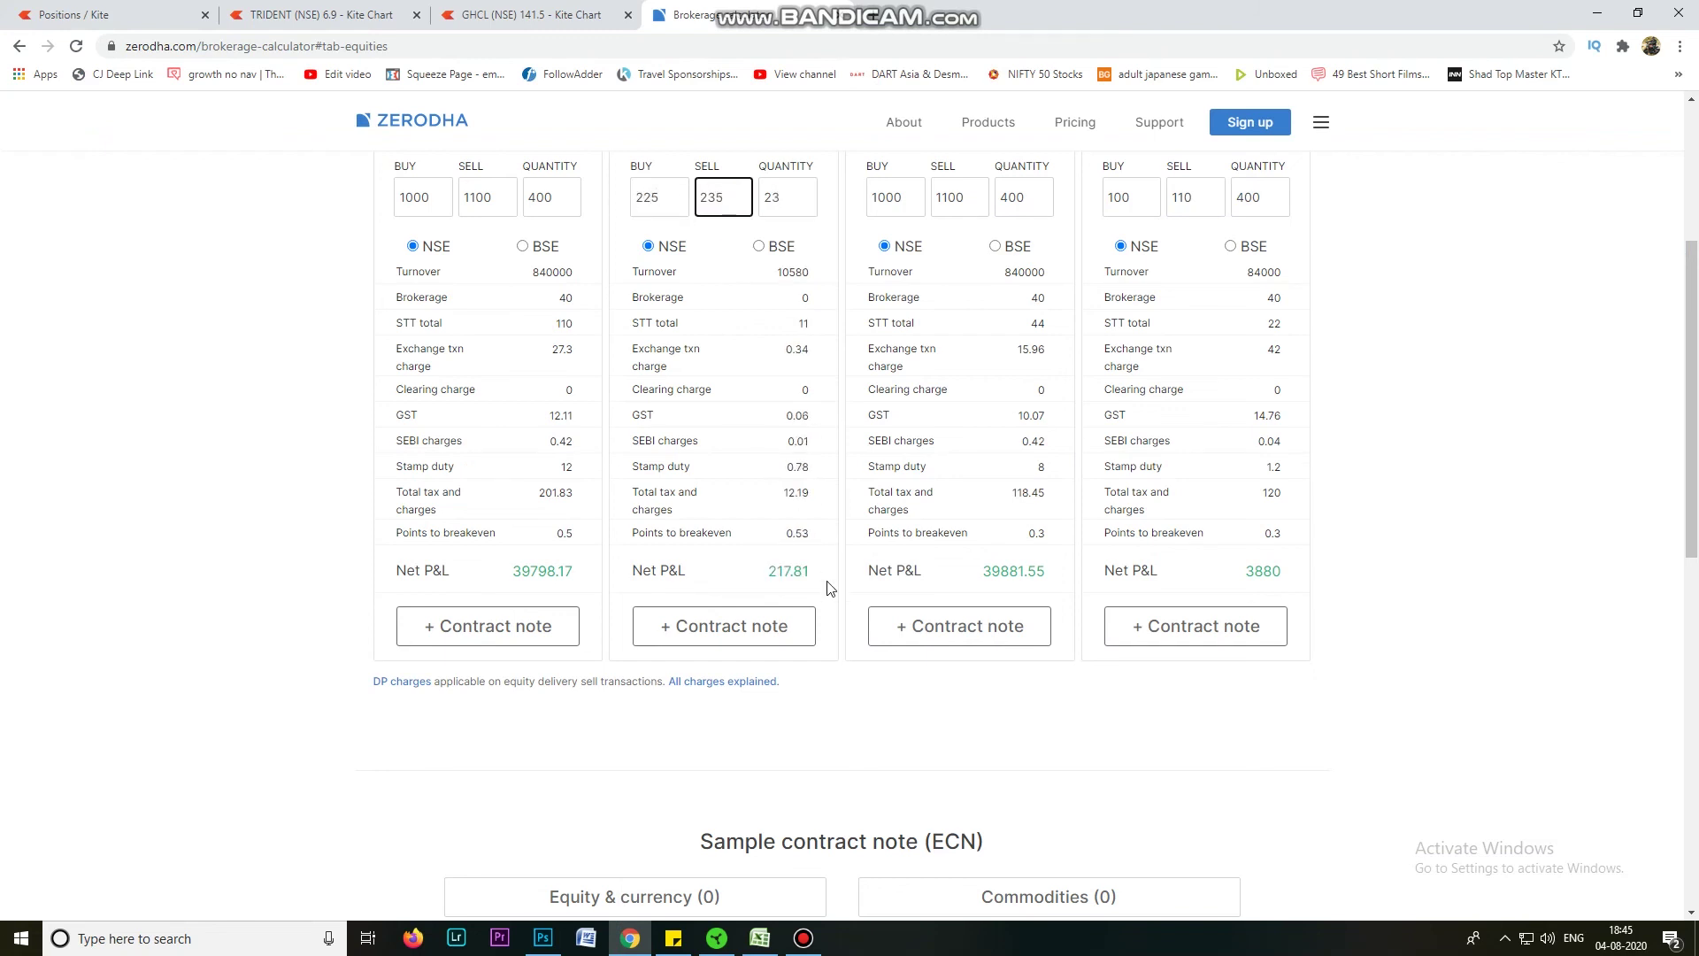
Replace the dasda row's net formula in H13 in Excel with the calculator's delivery net P&L, 217.81, and check the percentage in I13.
left_click_drag(768, 580, 817, 589)
left_click(760, 939)
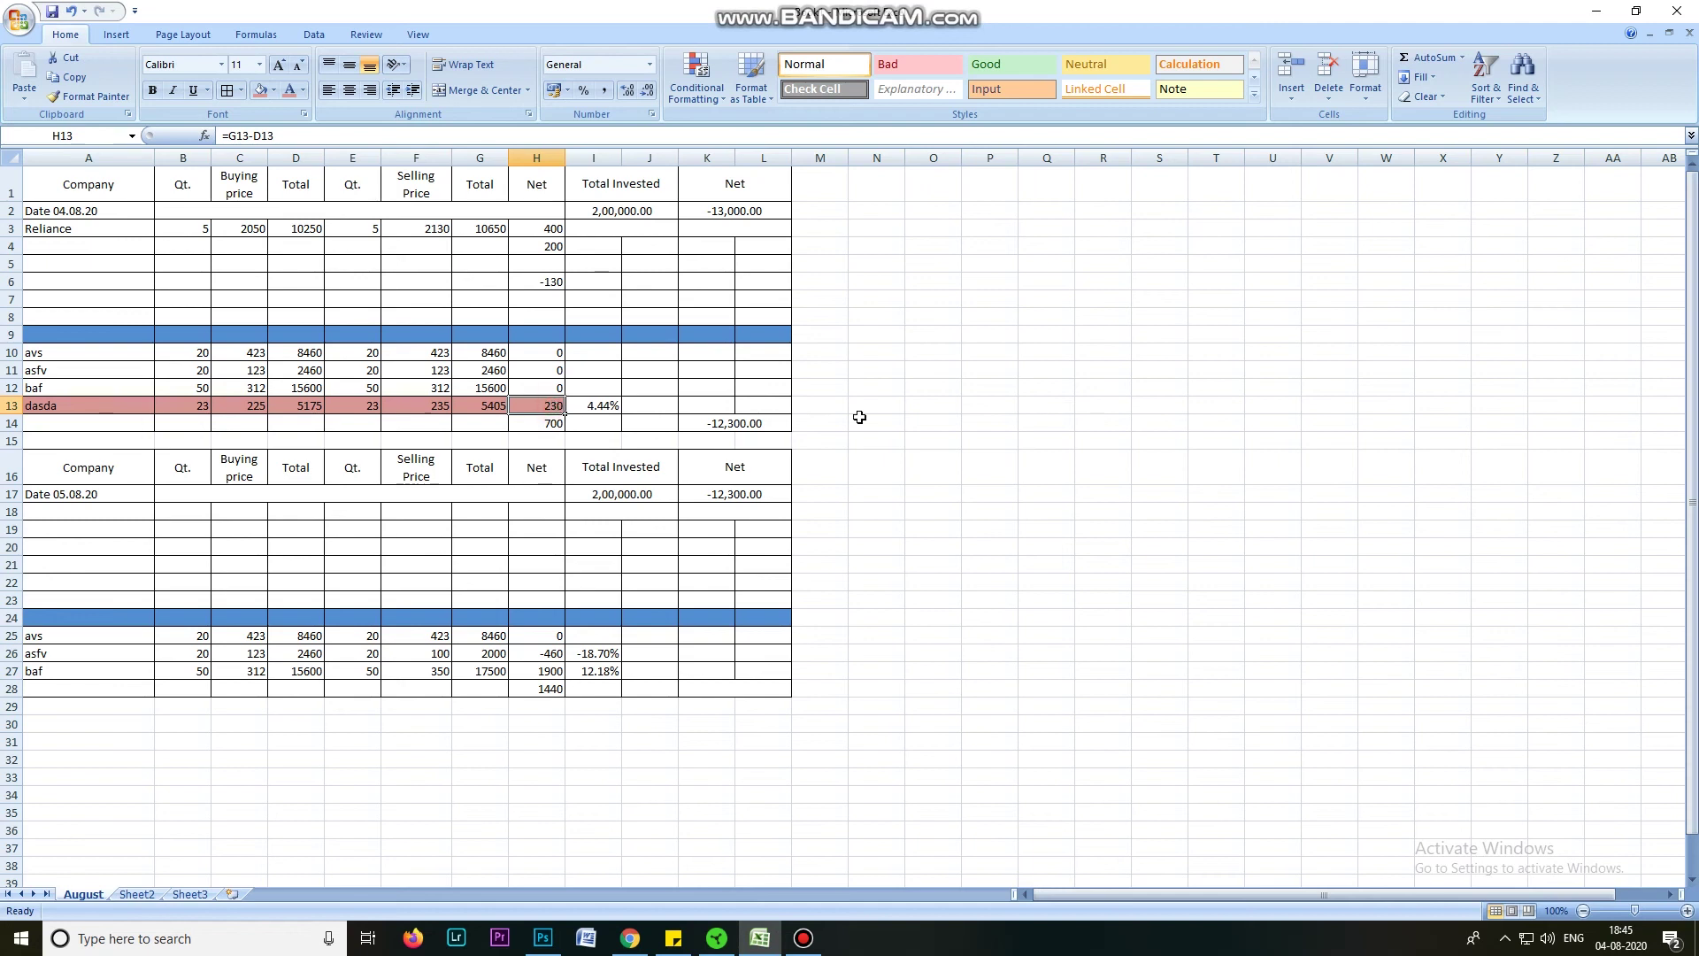
type("217.81")
left_click(1044, 378)
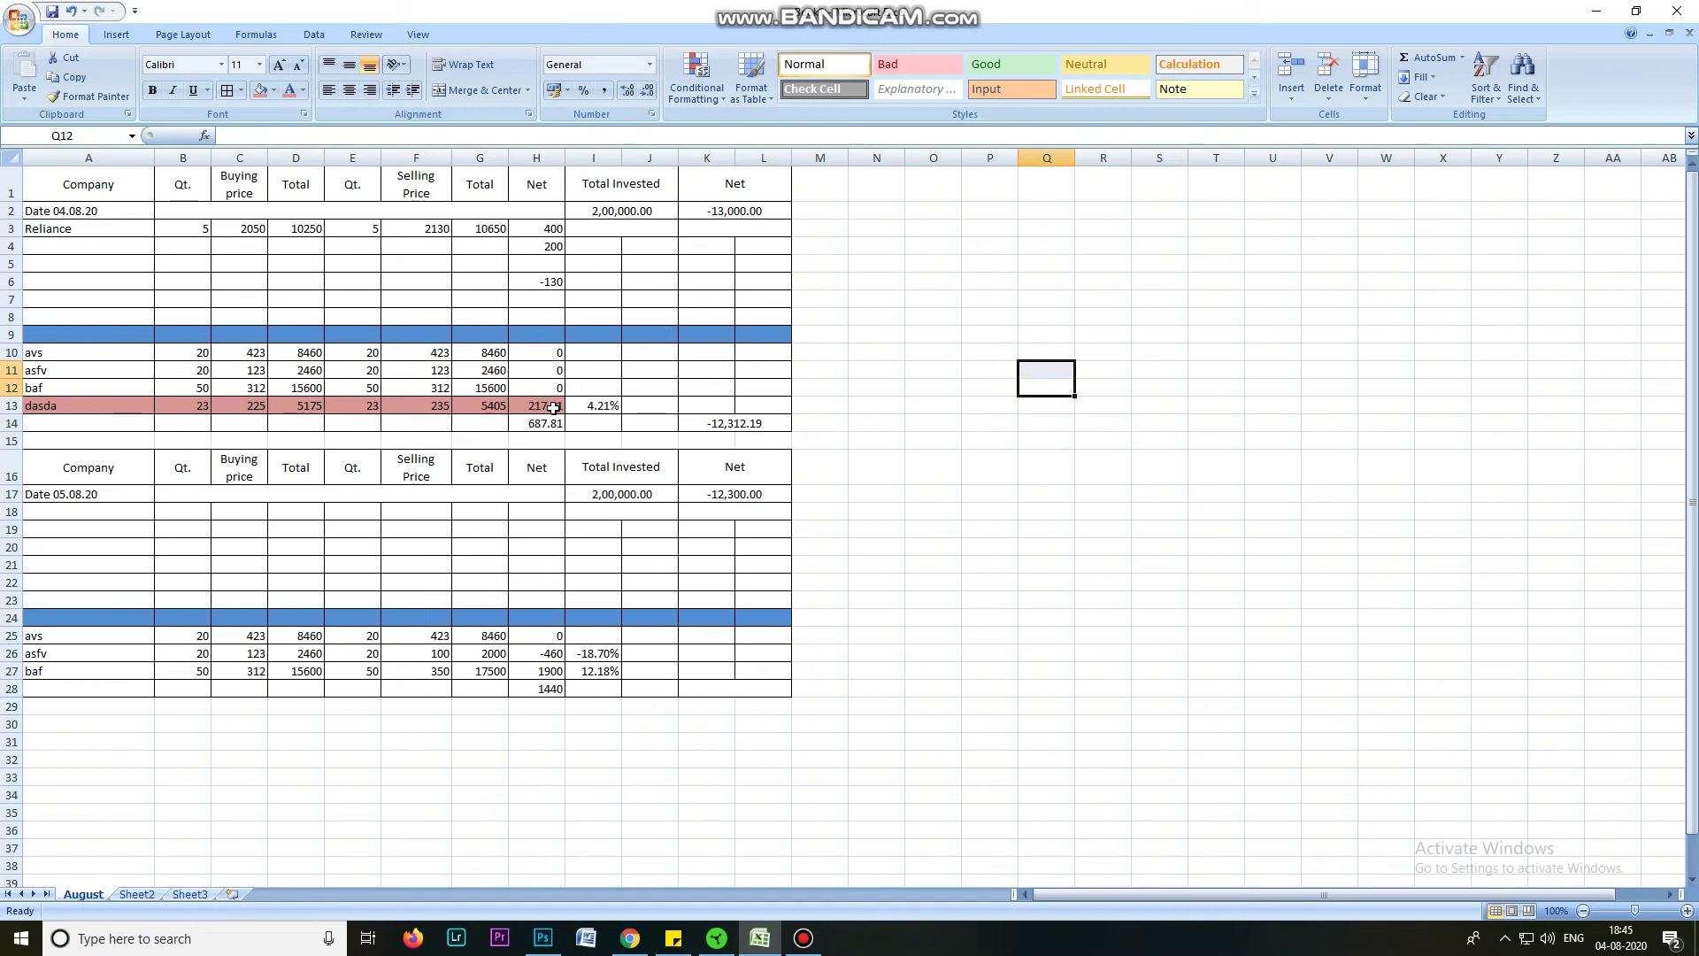
left_click(599, 404)
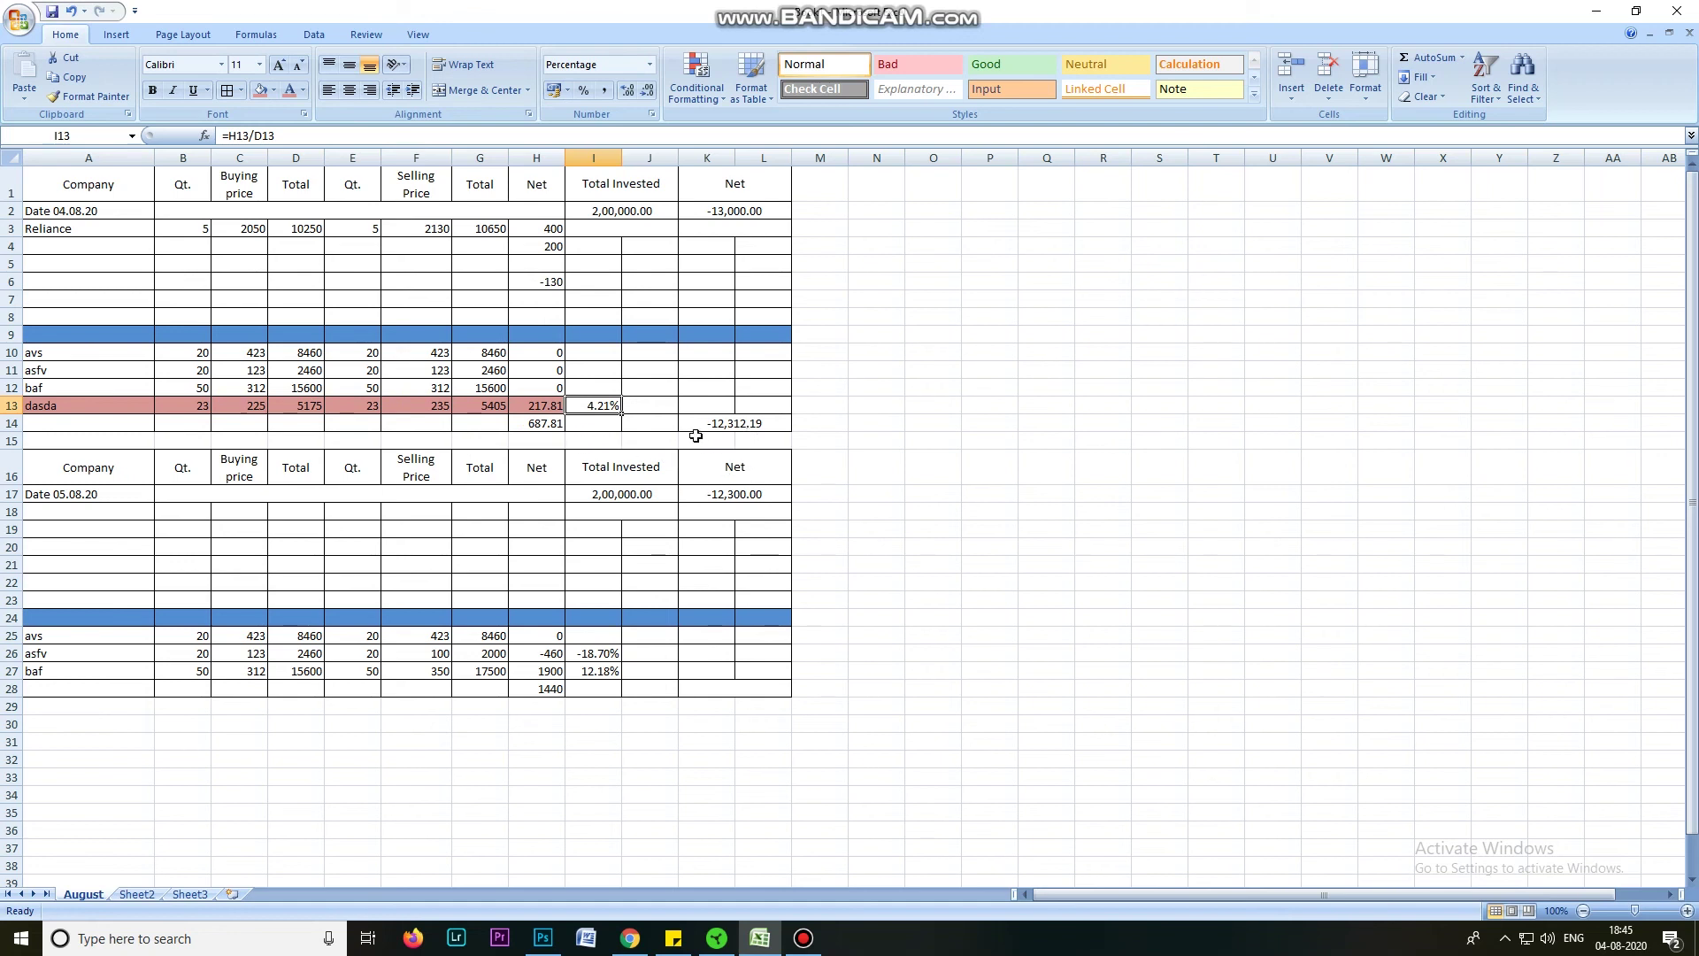
Select Reliance's net cell H3, then calculate intraday equity charges in Chrome with buy 2070, sell 2130 and quantity 10.
left_click(529, 228)
left_click(635, 936)
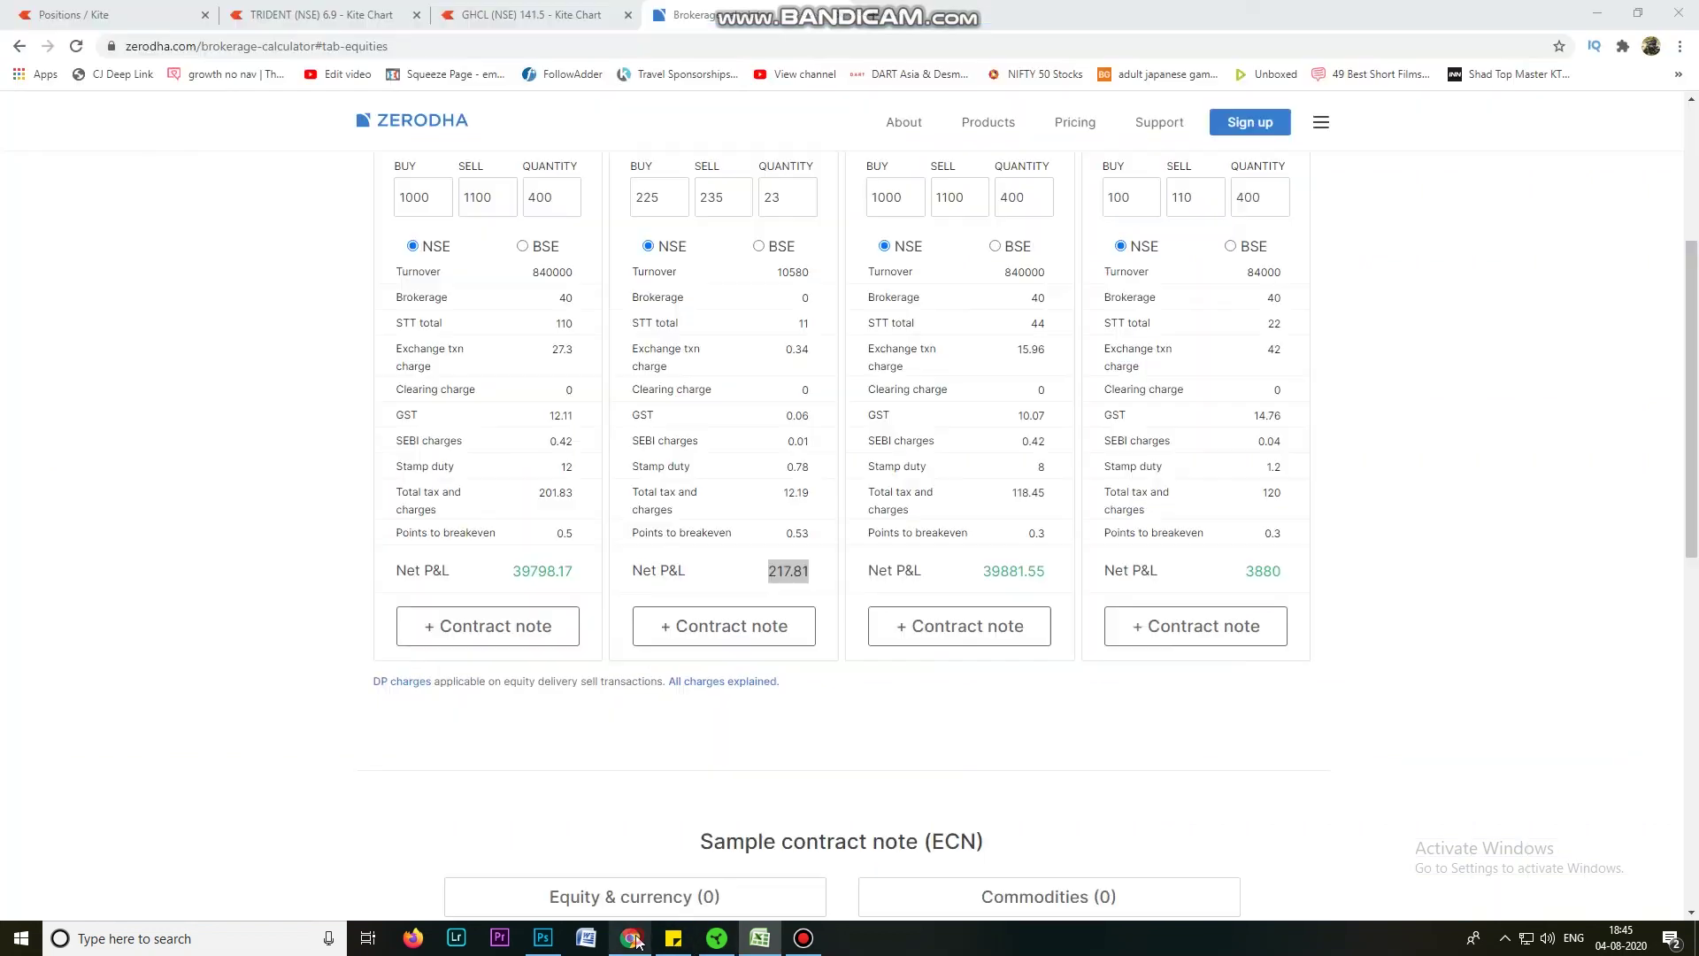
left_click_drag(438, 197, 376, 213)
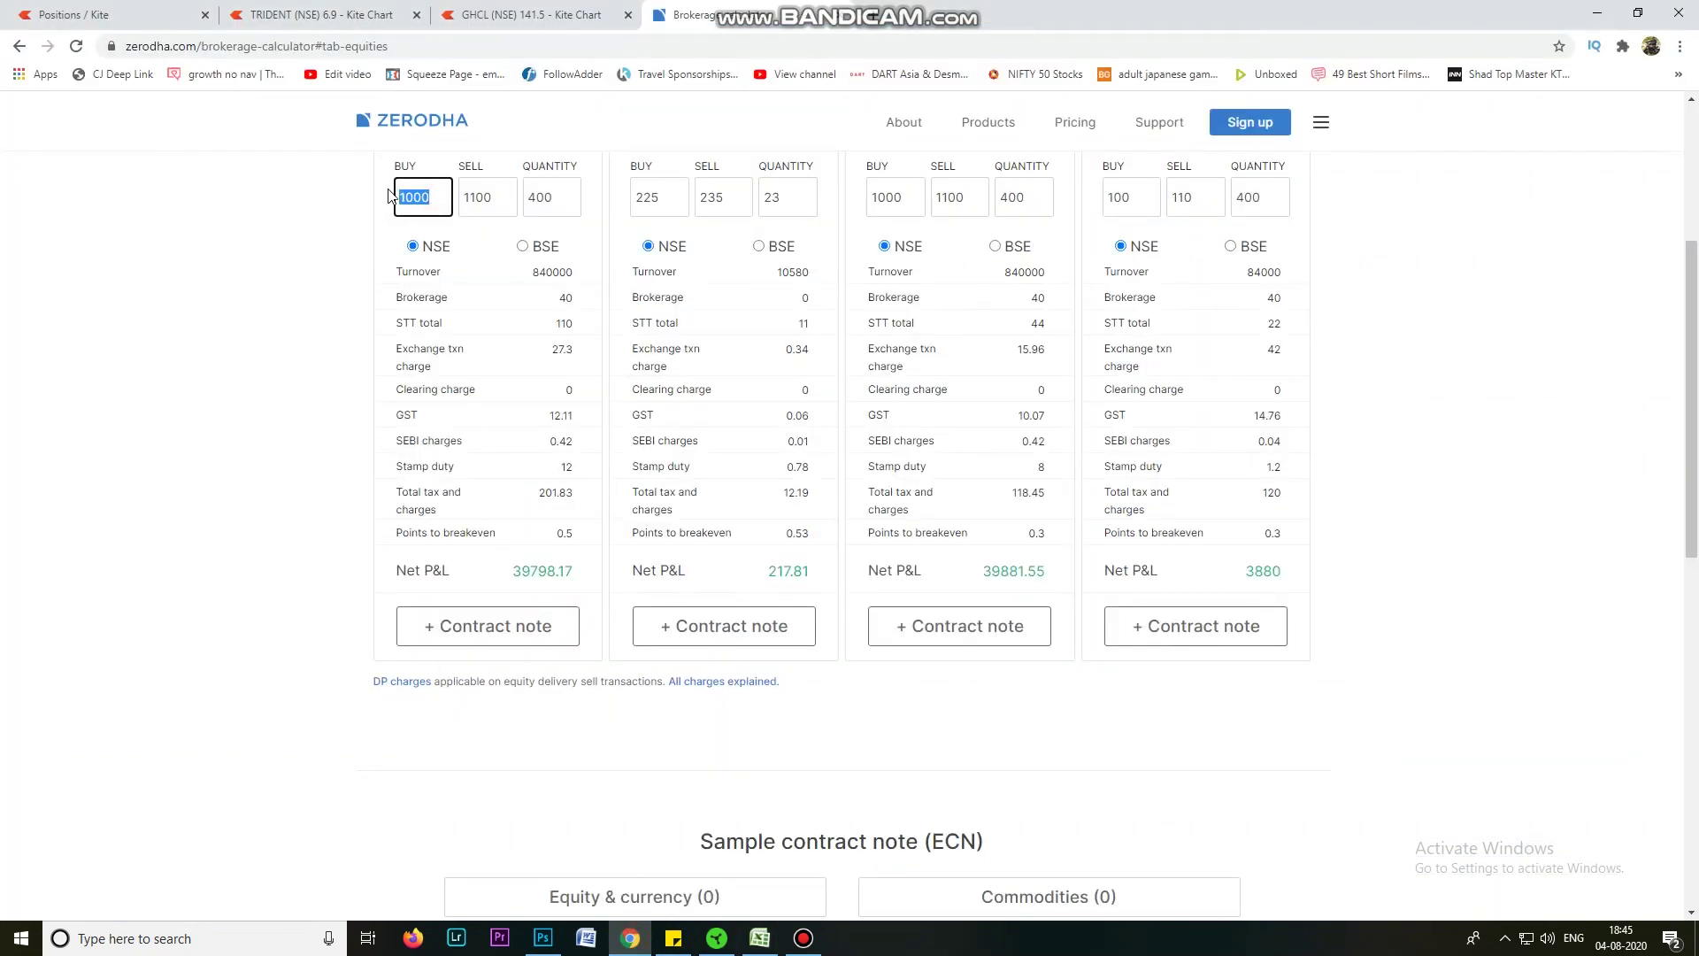
left_click_drag(566, 201, 383, 187)
type("10")
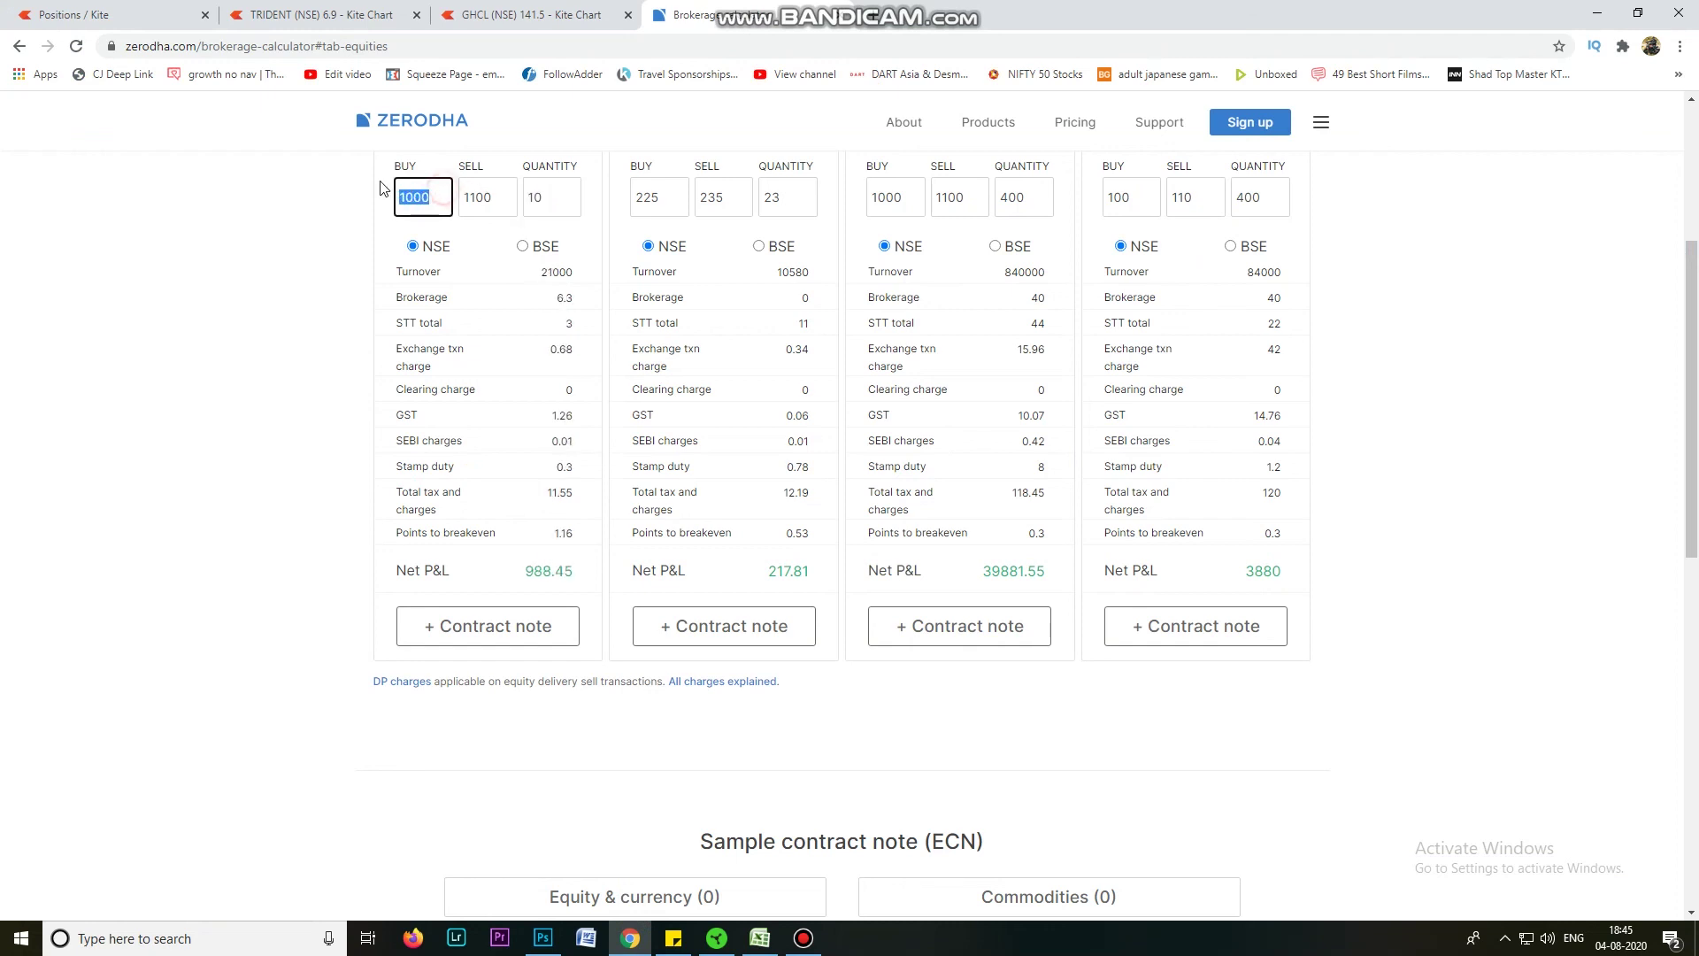
type("2150")
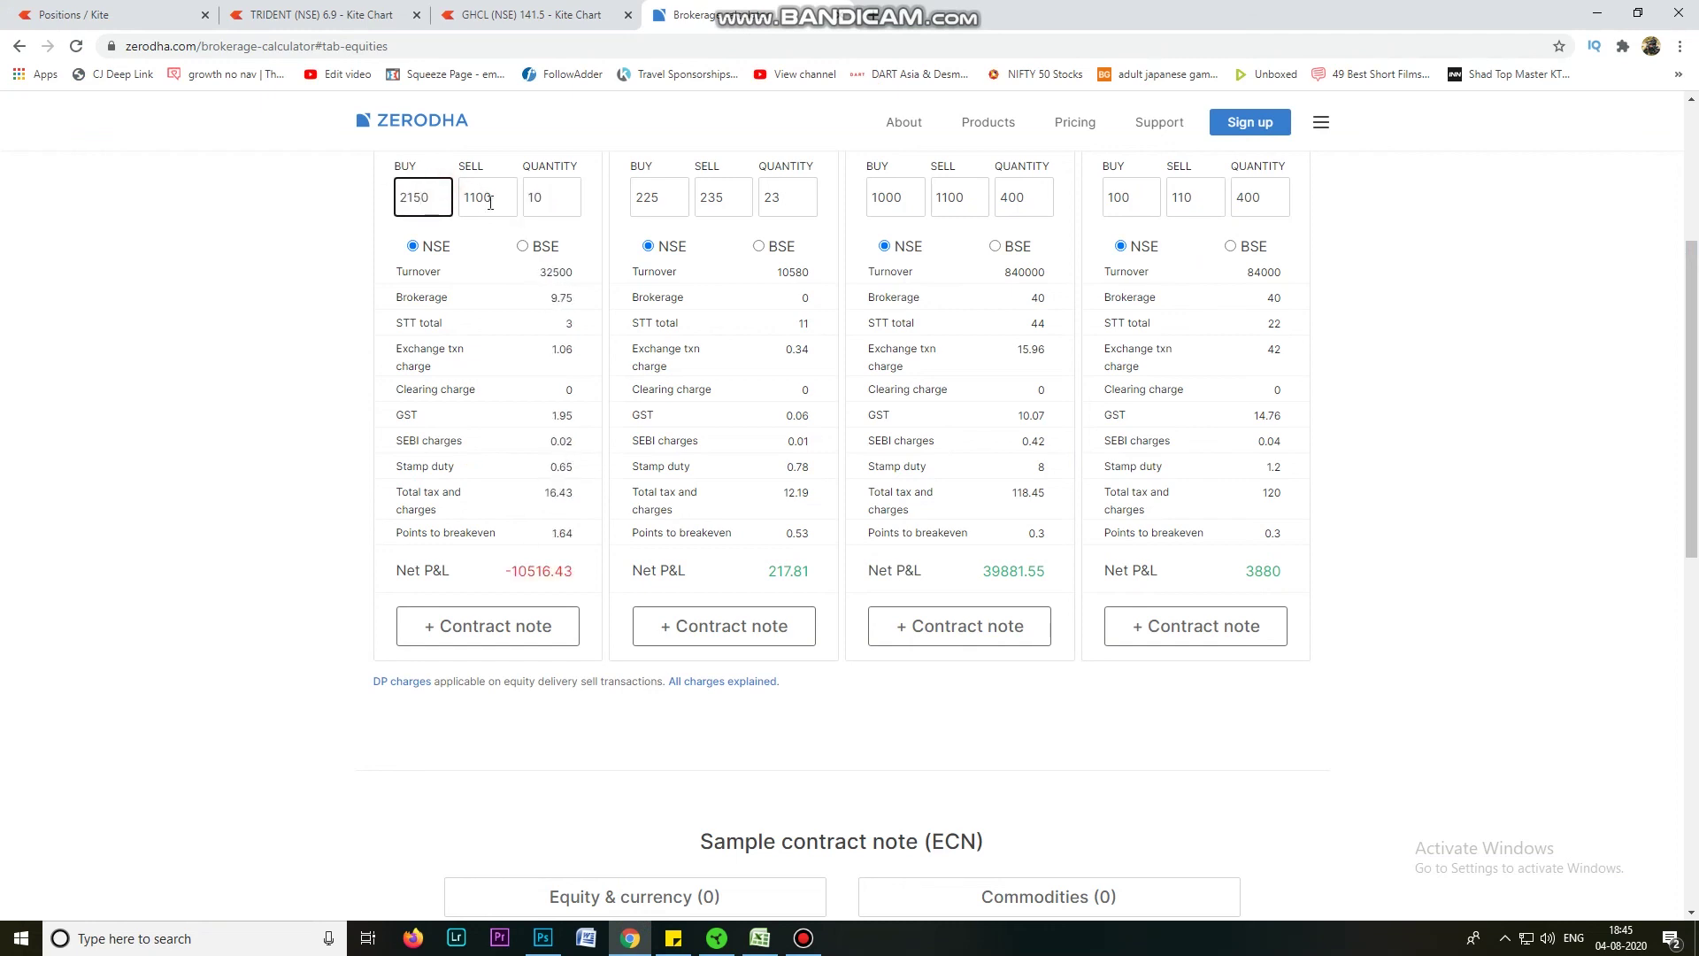
left_click_drag(438, 196, 366, 208)
type("2070")
left_click_drag(491, 197, 399, 217)
type("2130")
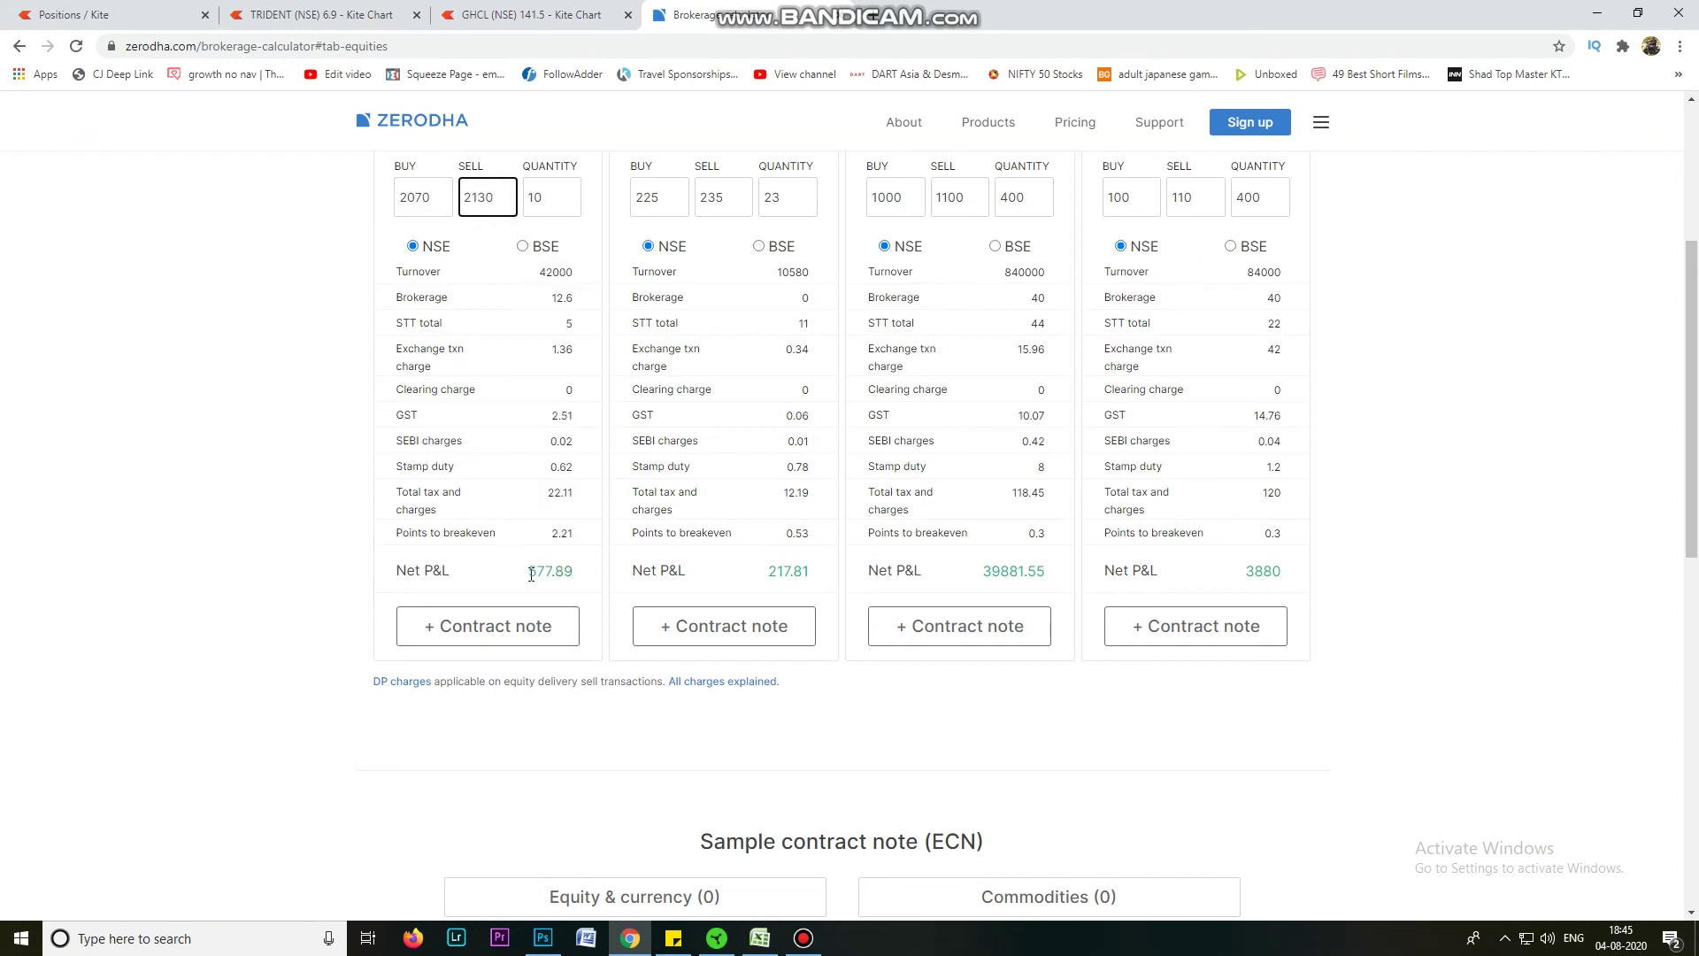
left_click_drag(511, 588, 573, 577)
Switch to Excel and review the 04.08.20 and 05.08.20 trading tables, including their net values and percentages.
left_click(760, 939)
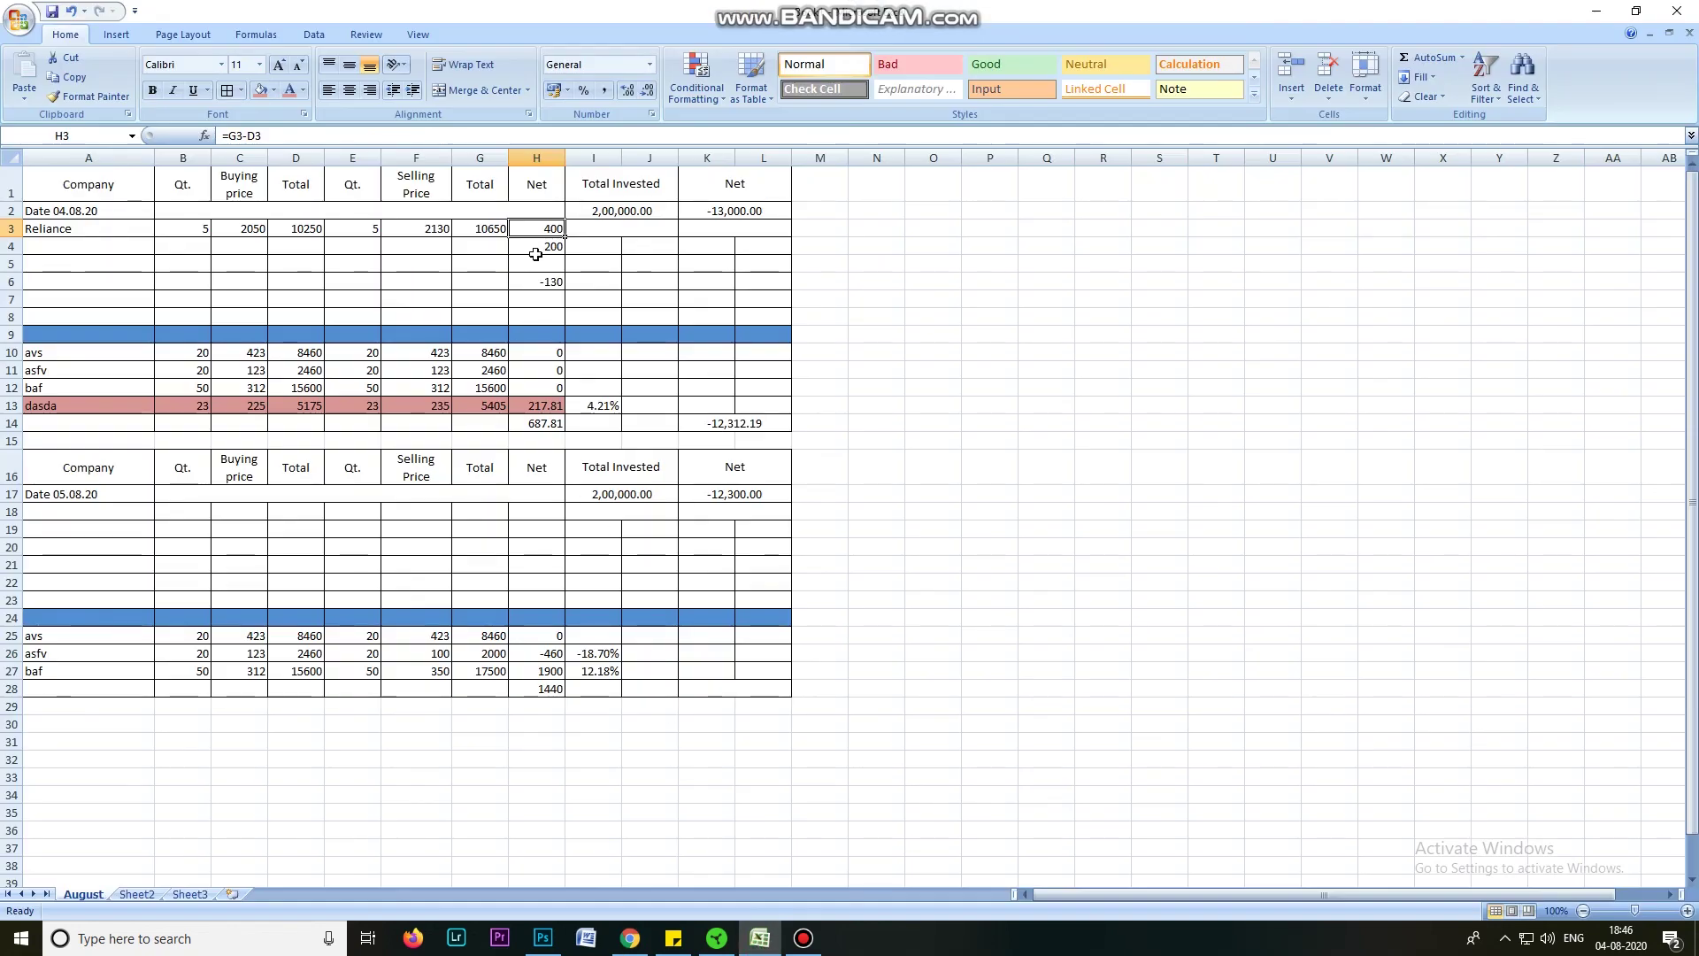
scroll(537, 248, "down", 4)
left_click(751, 942)
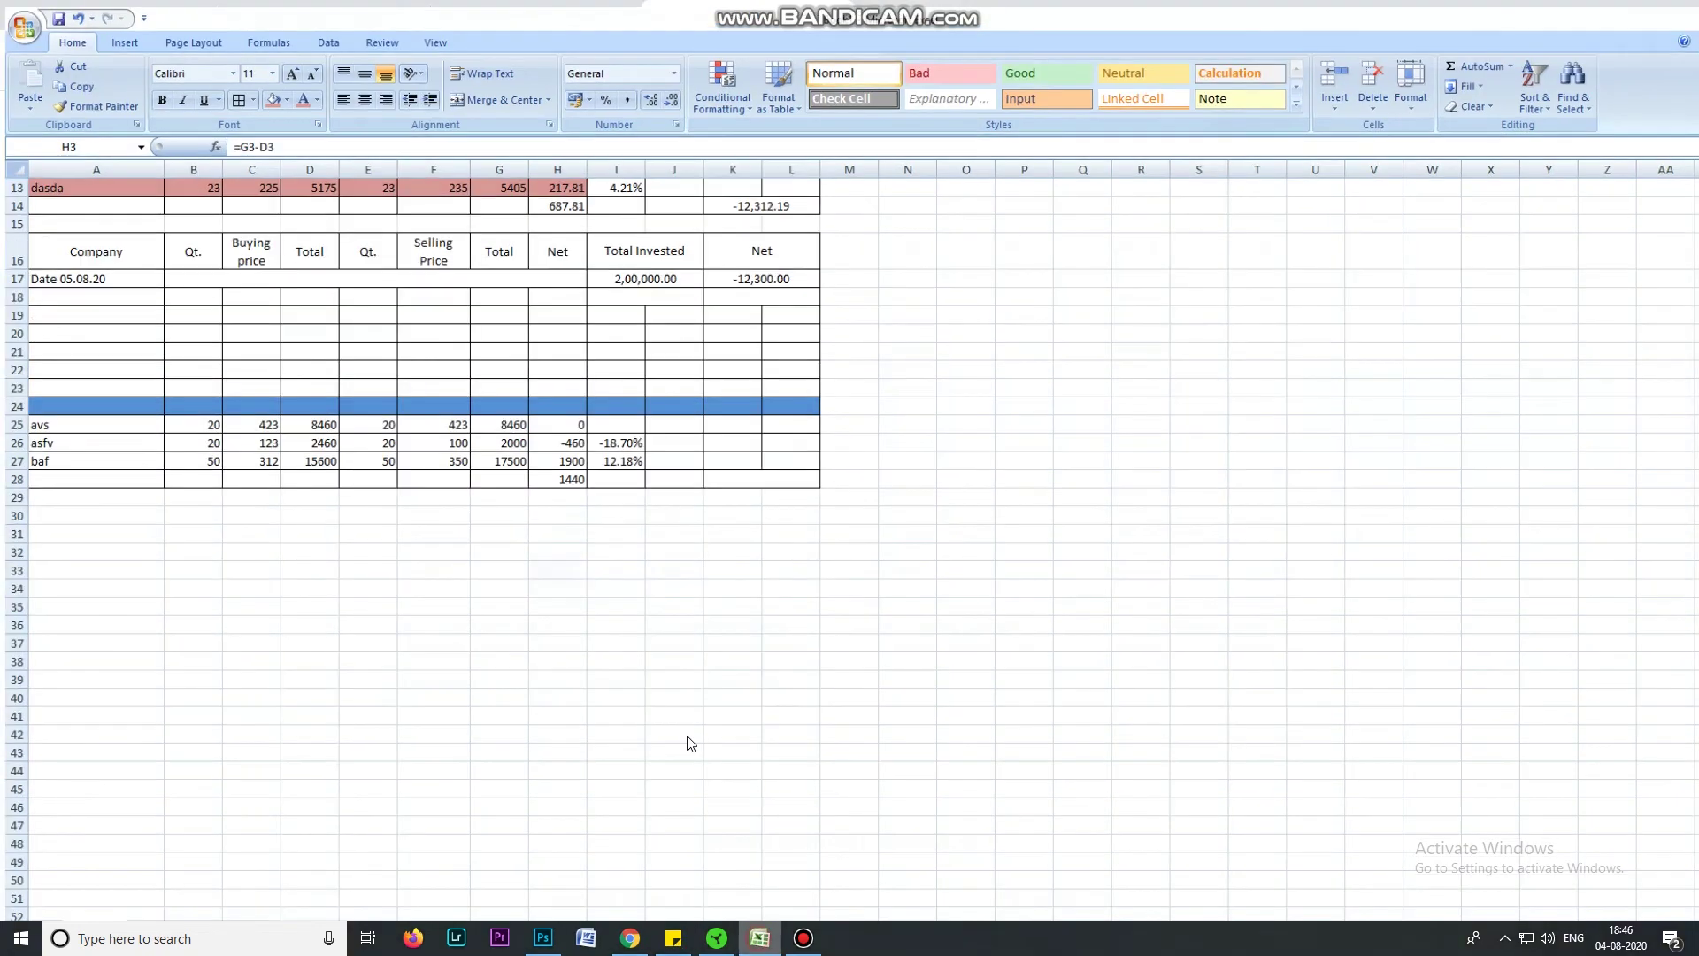
left_click(767, 942)
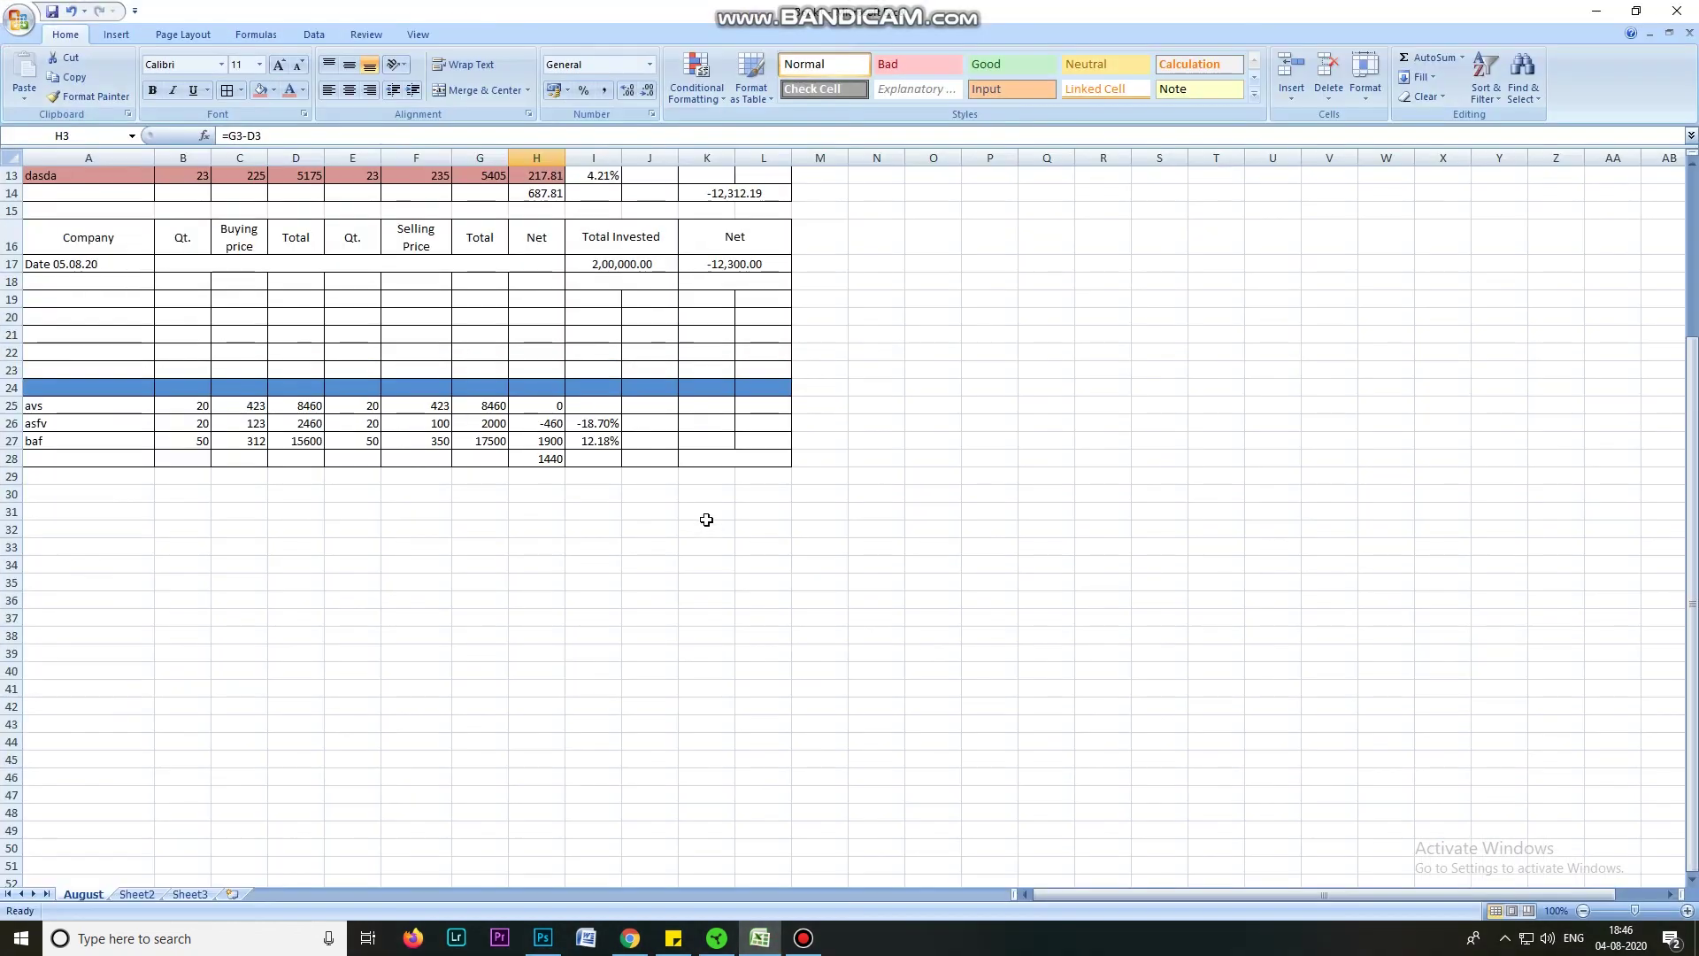
scroll(705, 520, "up", 4)
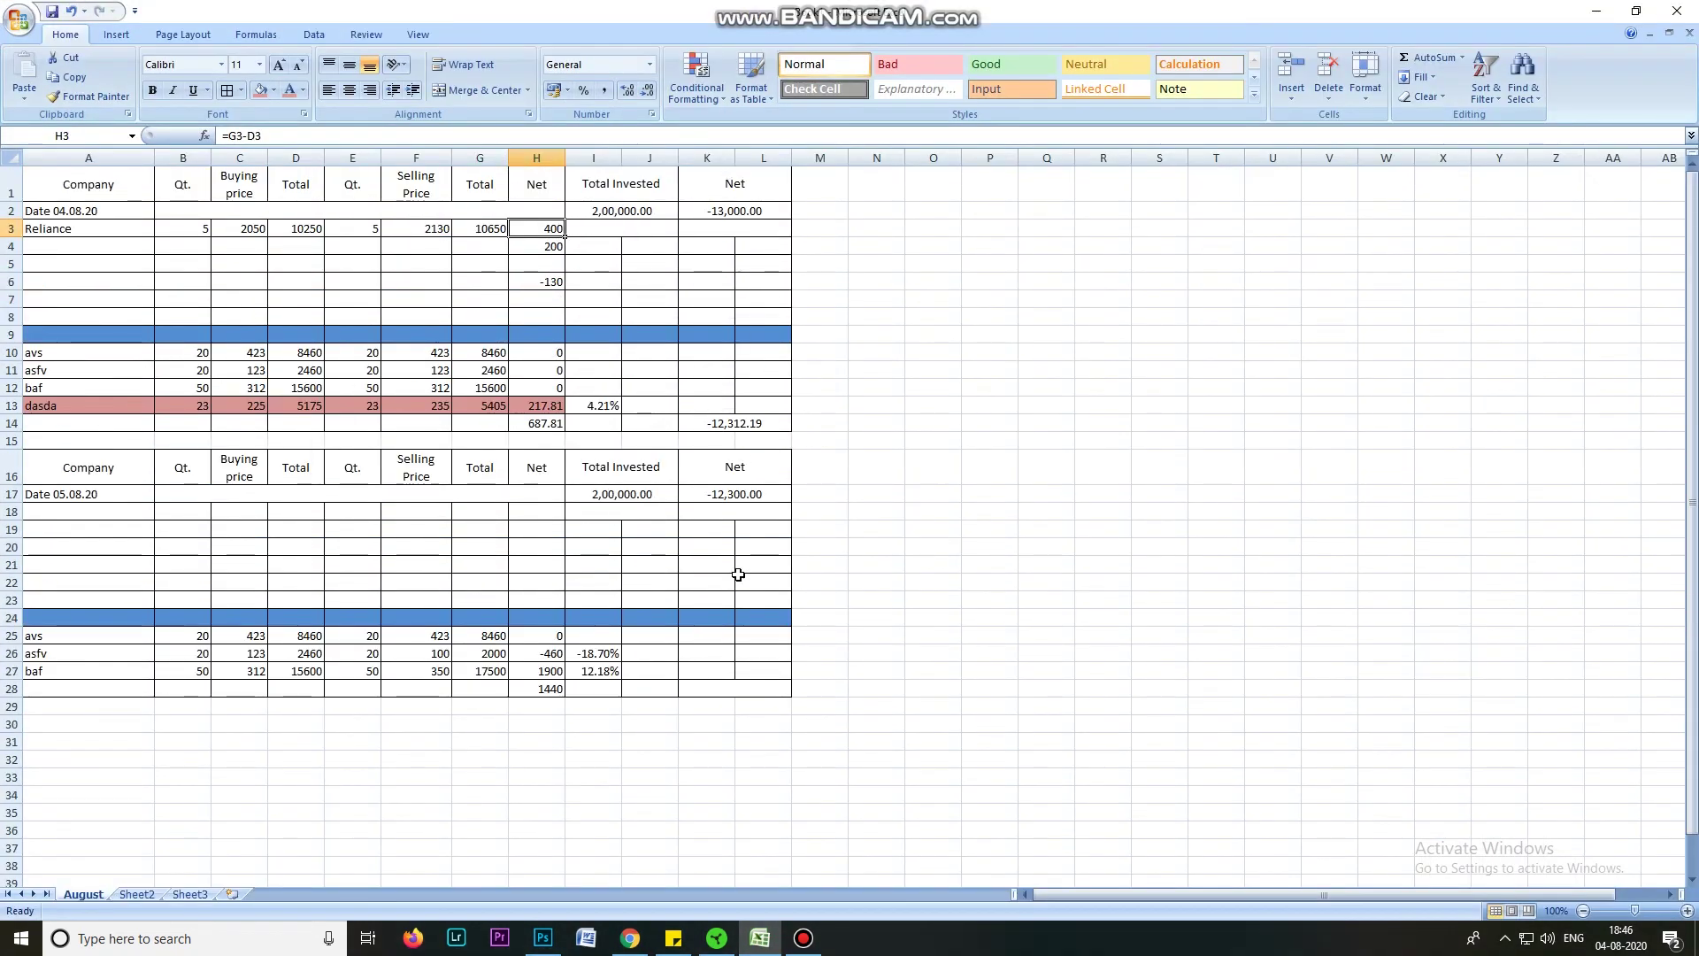
scroll(687, 682, "down", 4)
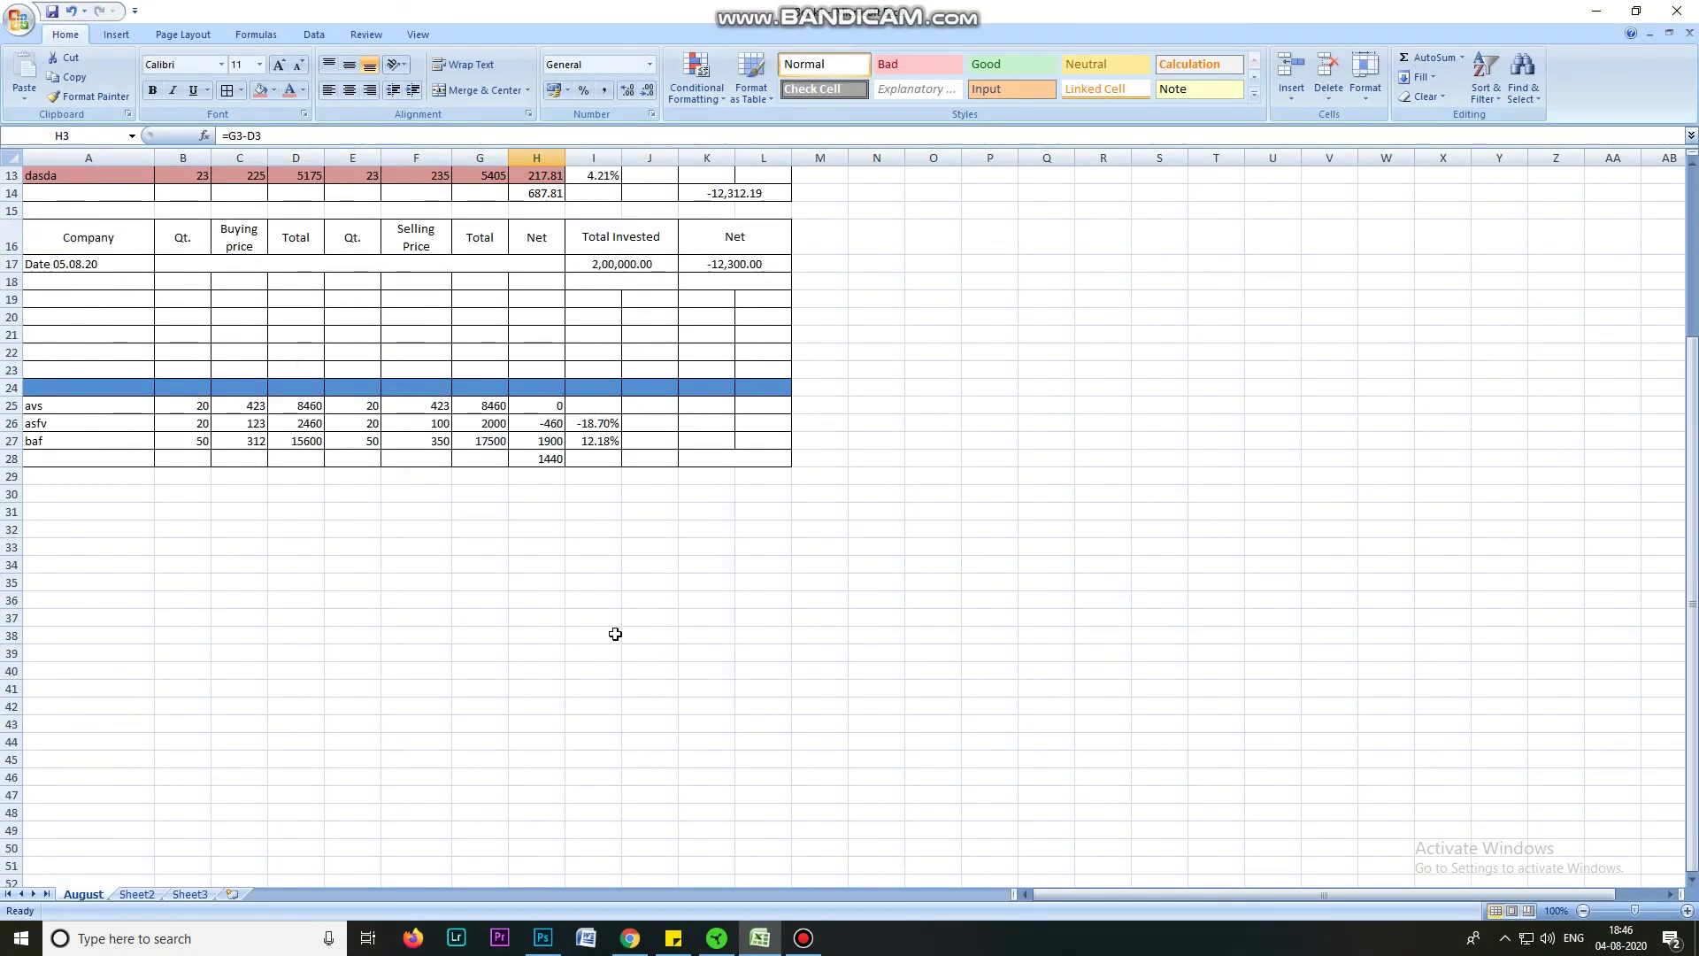
scroll(615, 634, "up", 4)
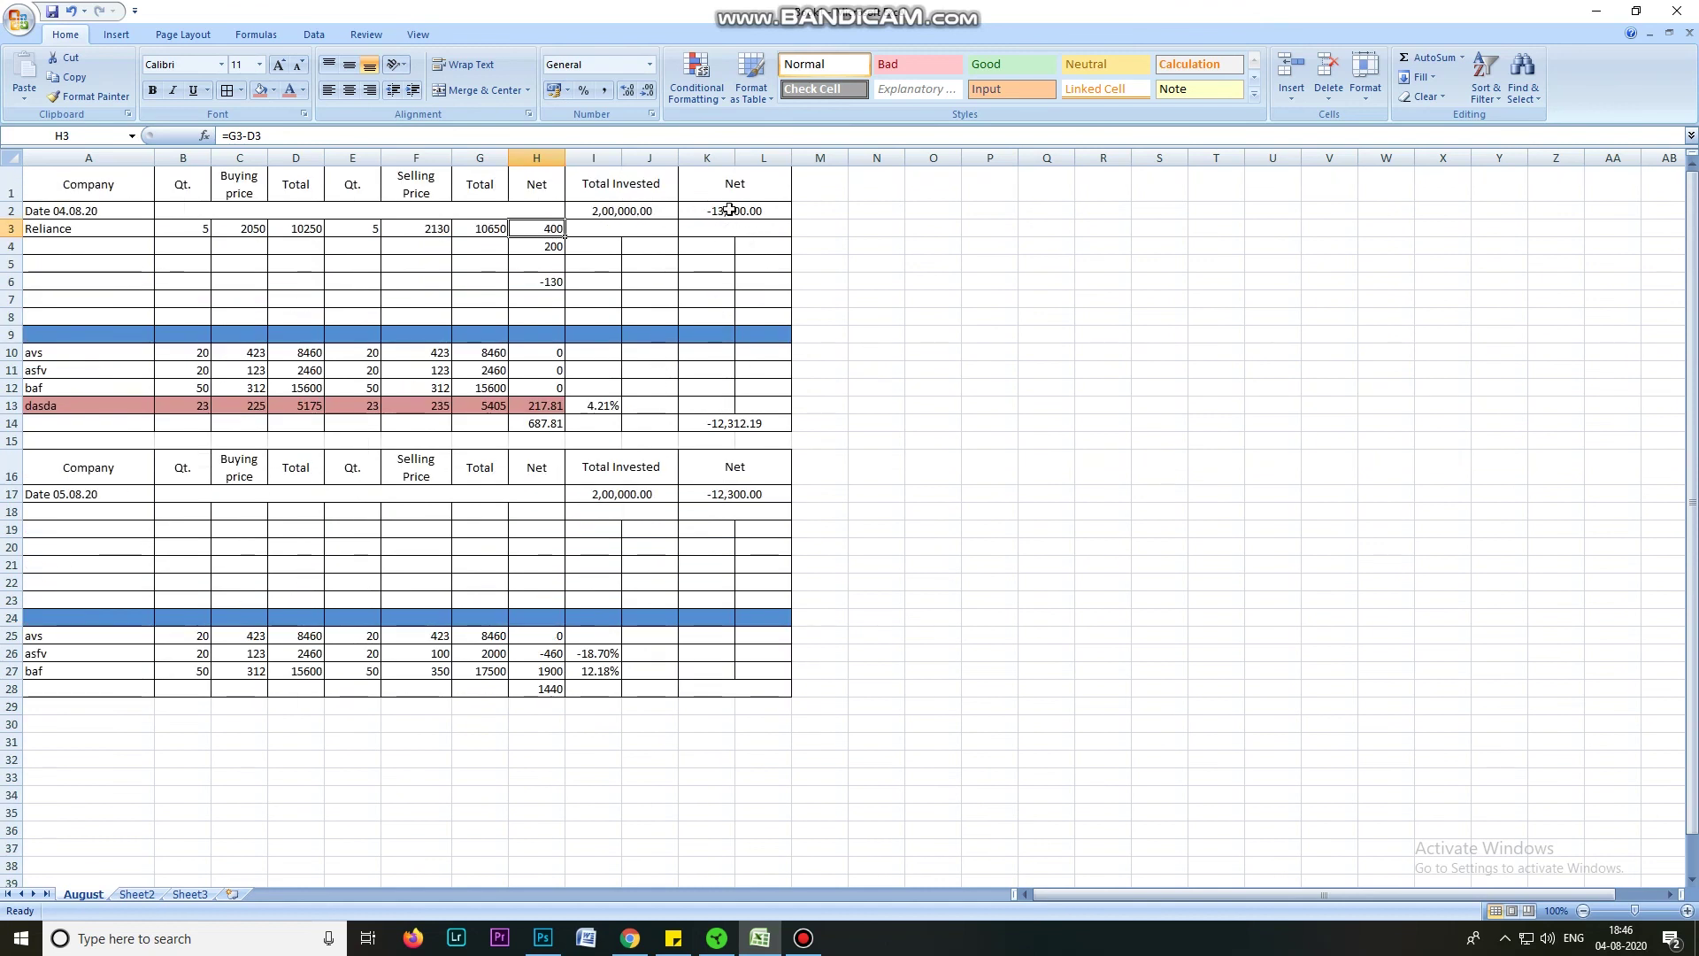
scroll(778, 319, "down", 1)
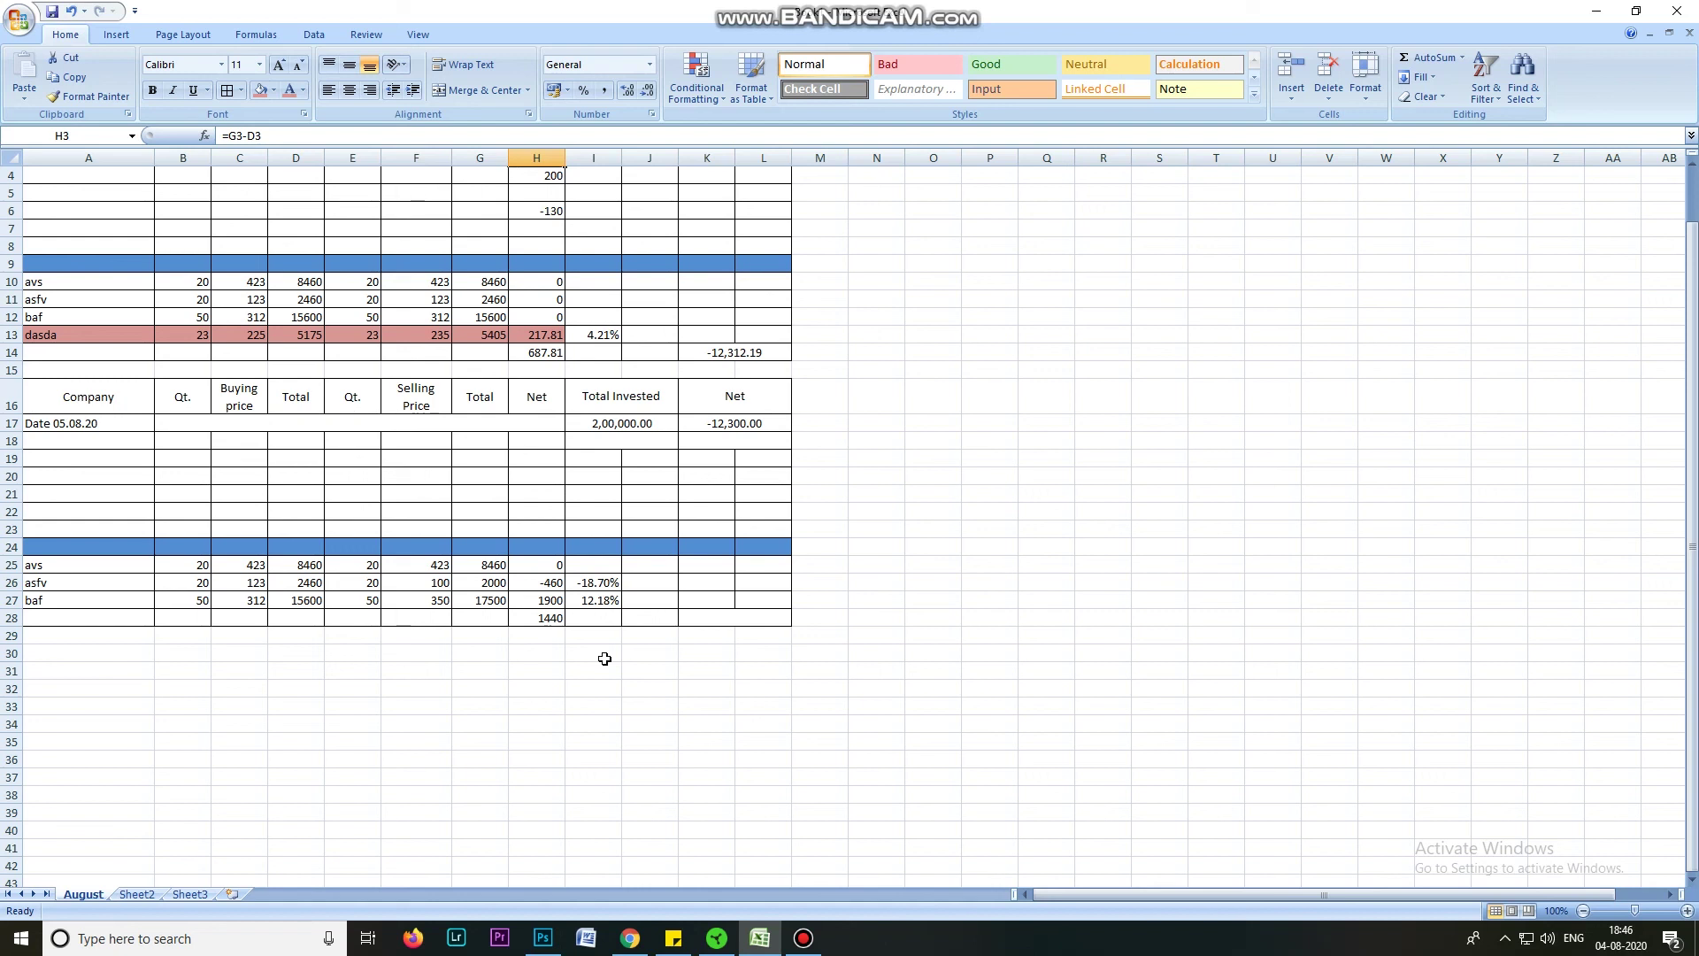
scroll(632, 349, "up", 1)
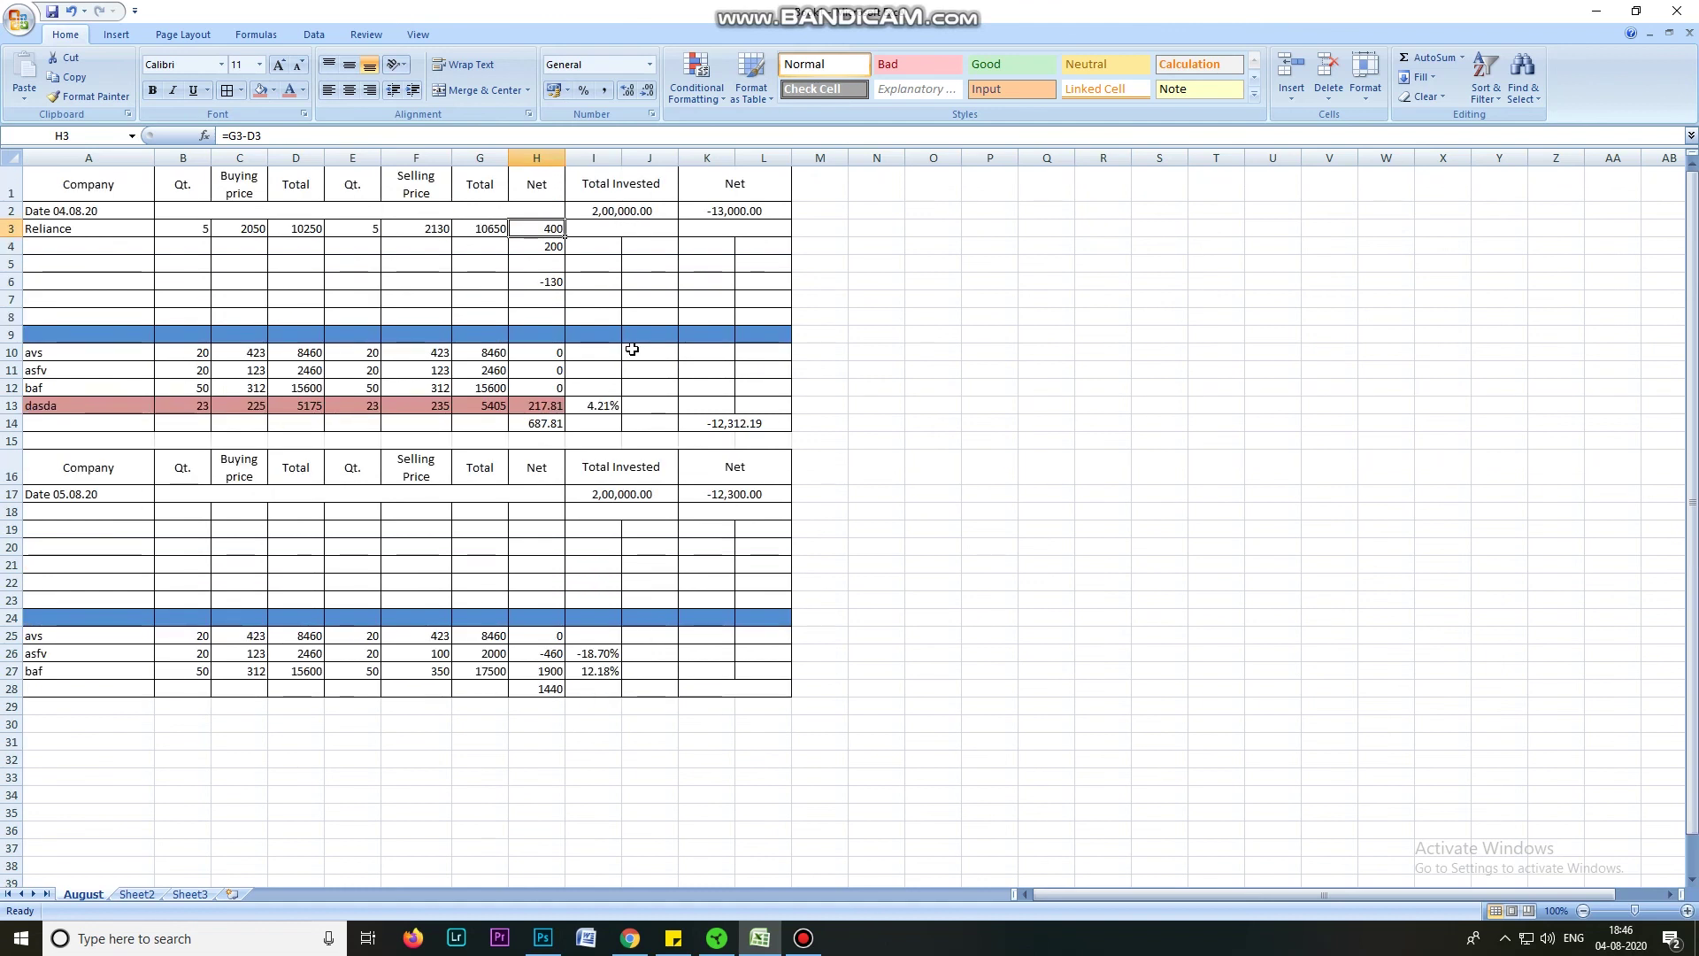